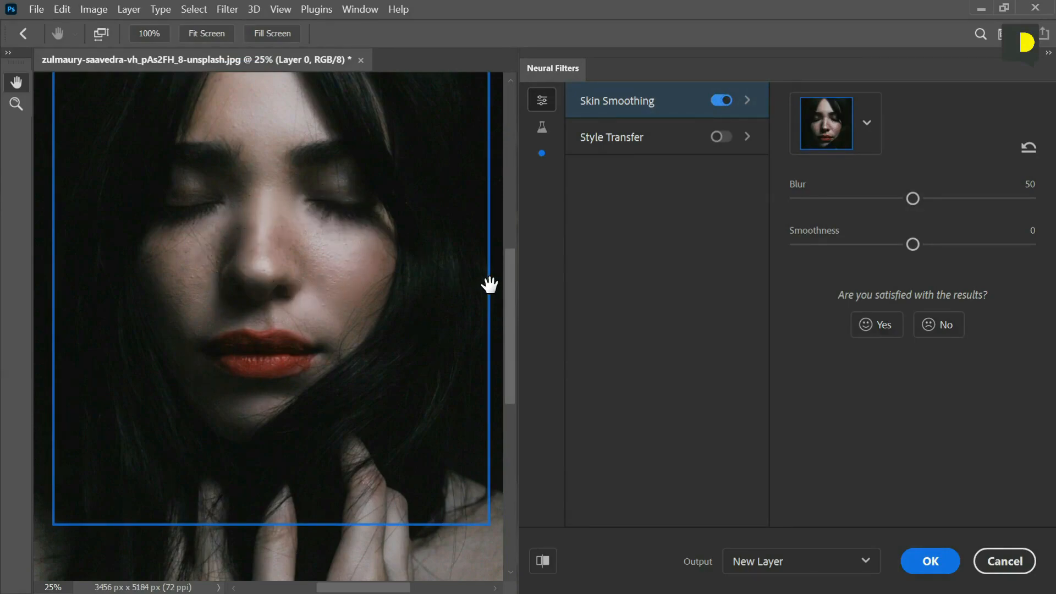
# Smooth the portrait's skin with Blur 62 and Smoothness 13, and output the result to a new layer
pyautogui.moveTo(914, 246); pyautogui.dragTo(943, 244)
pyautogui.moveTo(913, 199); pyautogui.dragTo(943, 199)
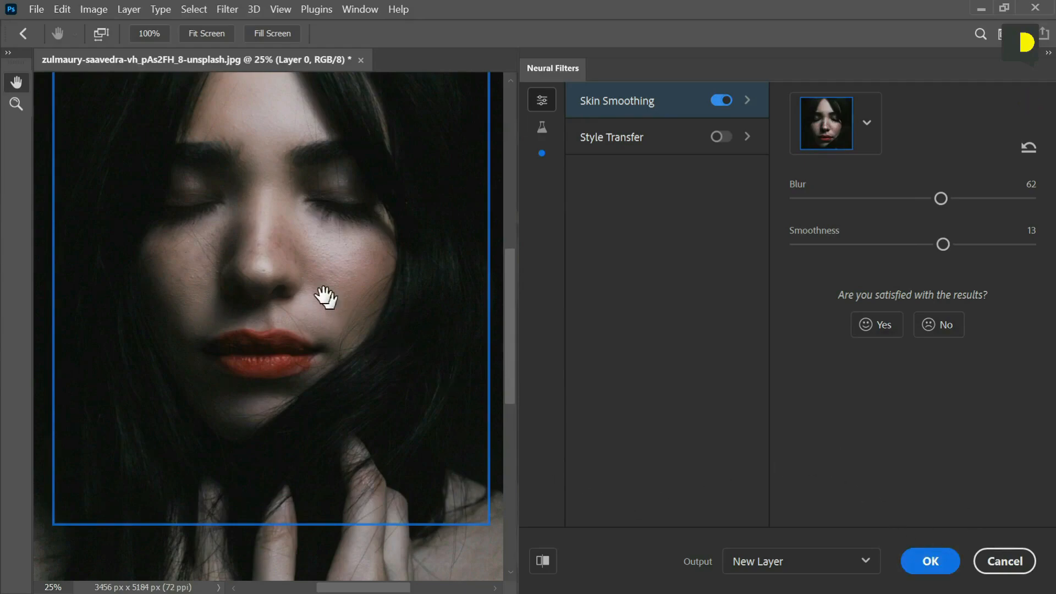
pyautogui.click(542, 561)
pyautogui.click(541, 562)
pyautogui.click(542, 561)
pyautogui.click(816, 566)
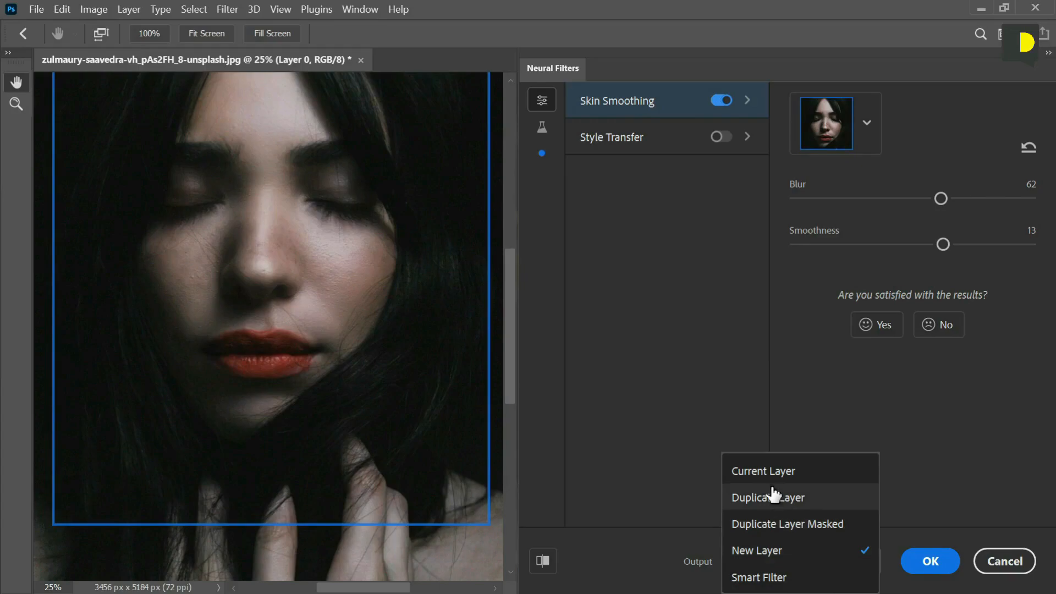
pyautogui.click(927, 563)
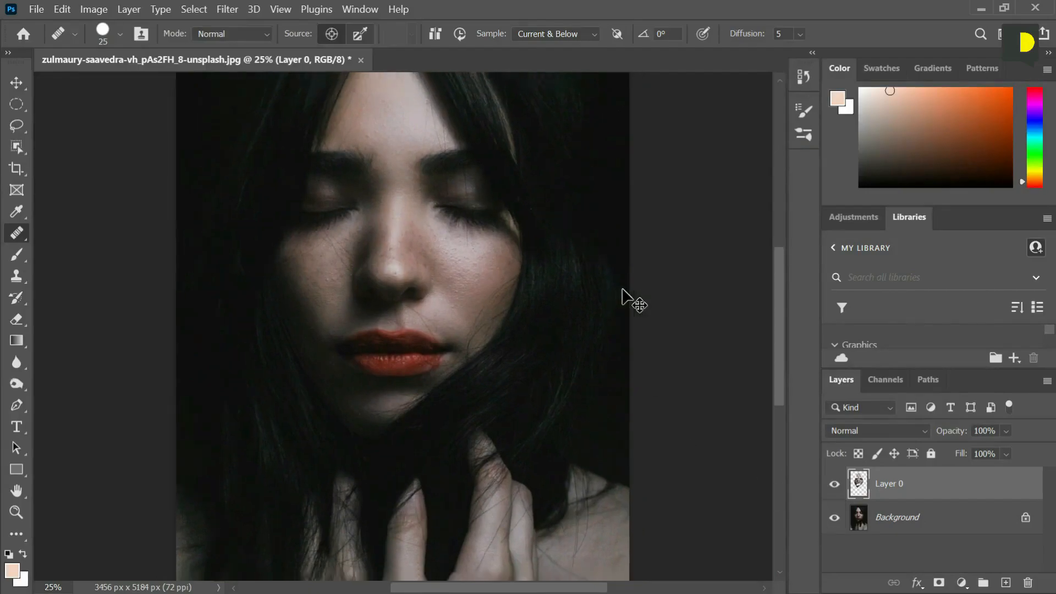
# Compare the whole portrait with and without the smoothed Layer 0
pyautogui.hotkey('ctrl', '-')
pyautogui.hotkey('ctrl', '-')
pyautogui.hotkey('ctrl', '+')
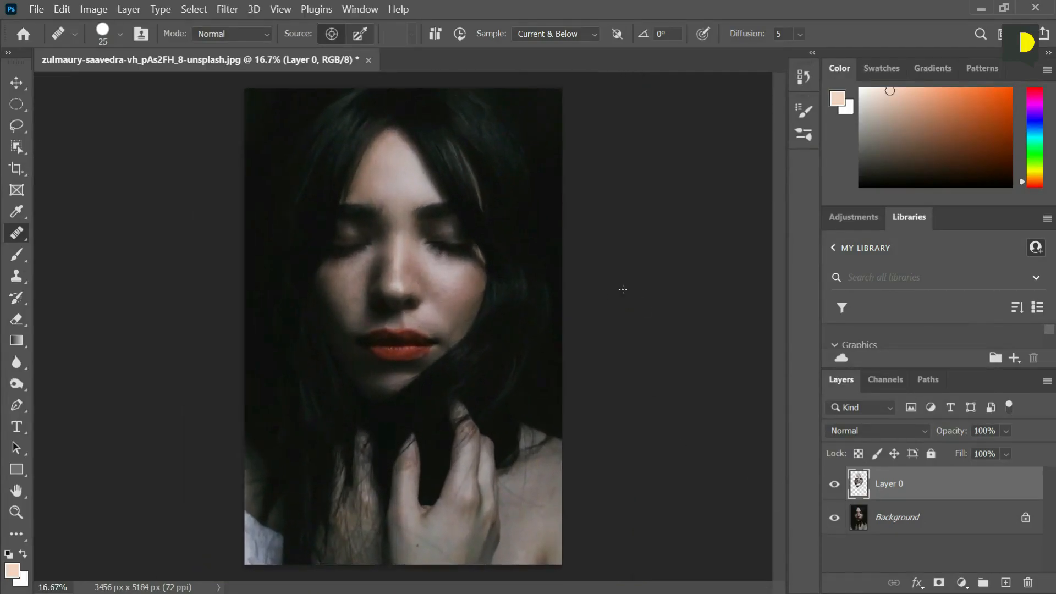
pyautogui.click(835, 485)
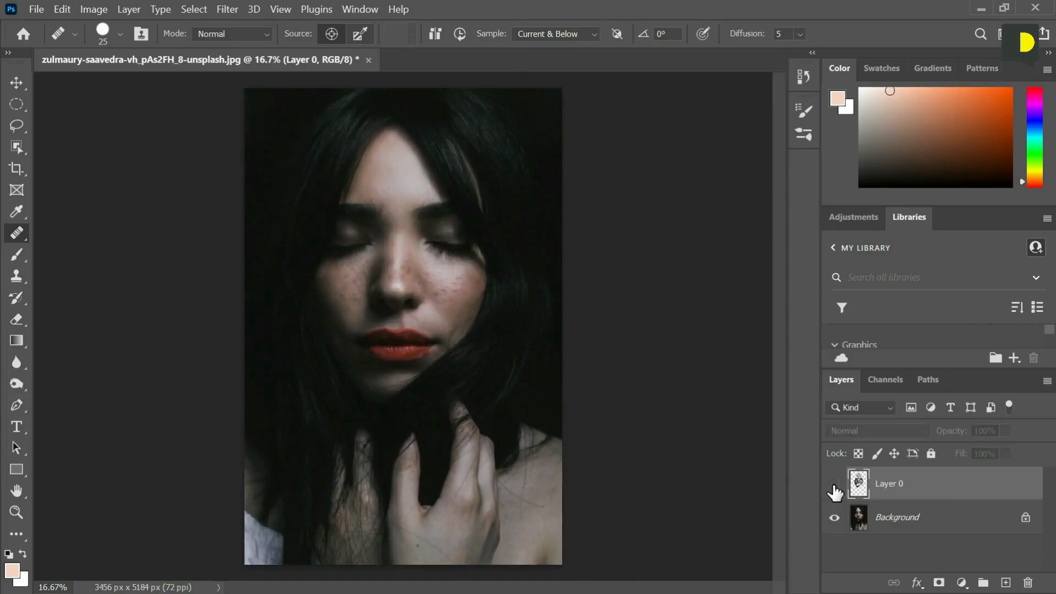
pyautogui.click(835, 486)
pyautogui.click(835, 485)
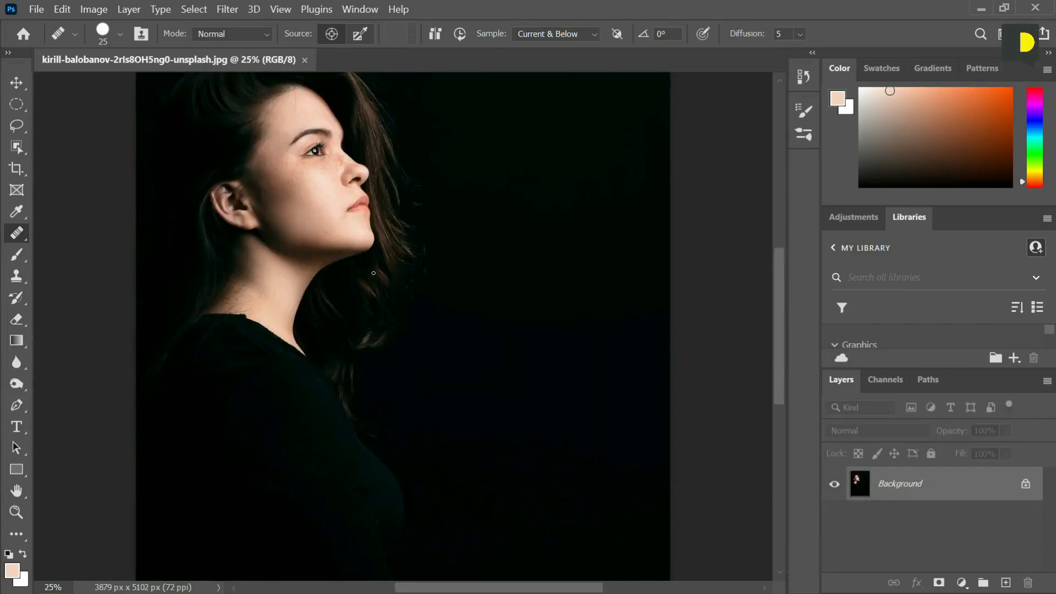
# Apply the Skin Smoothing neural filter with its default settings to the profile portrait, outputting to a new layer
pyautogui.press('v')
pyautogui.moveTo(370, 285); pyautogui.dragTo(424, 363)
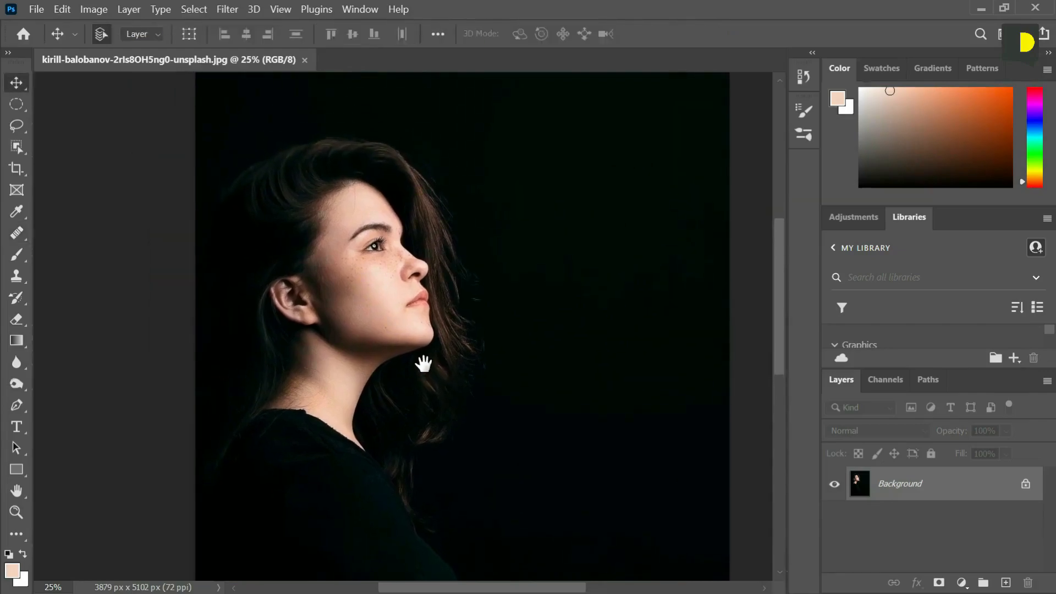
pyautogui.scroll(3, 423, 363)
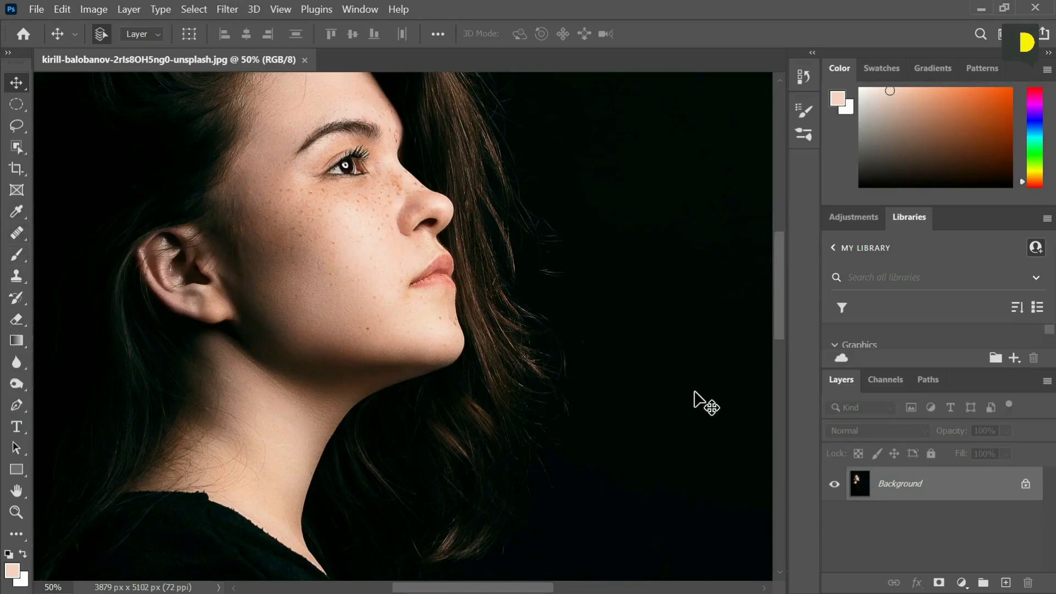
pyautogui.click(228, 9)
pyautogui.click(262, 68)
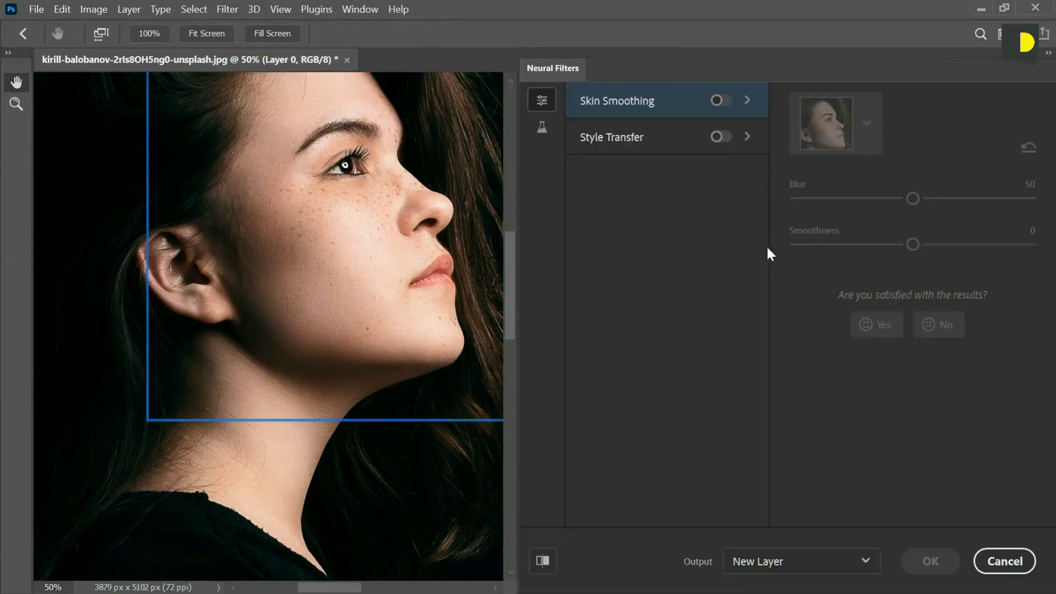
pyautogui.click(722, 100)
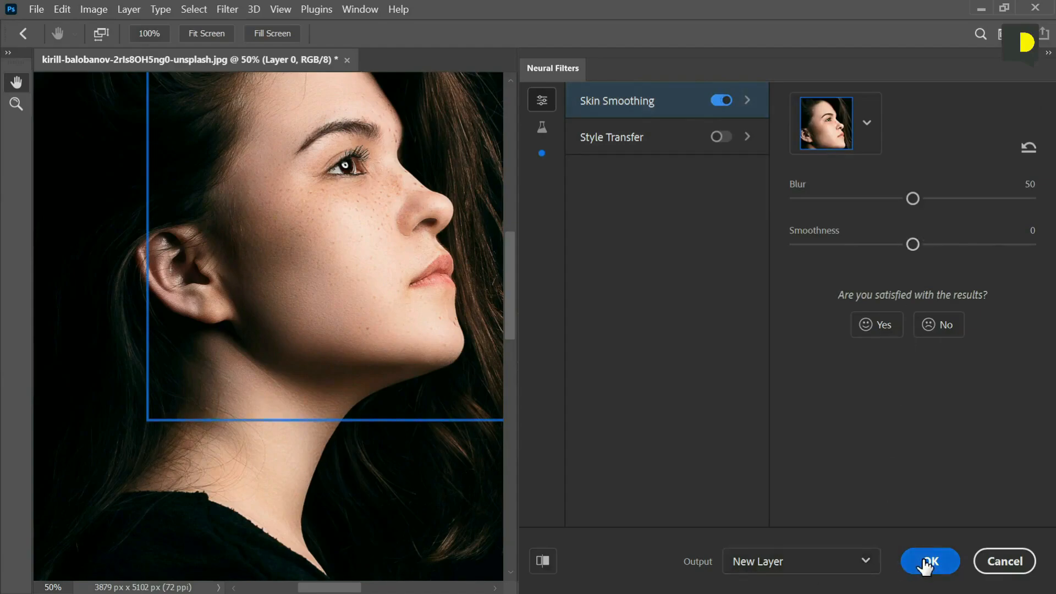
pyautogui.click(928, 562)
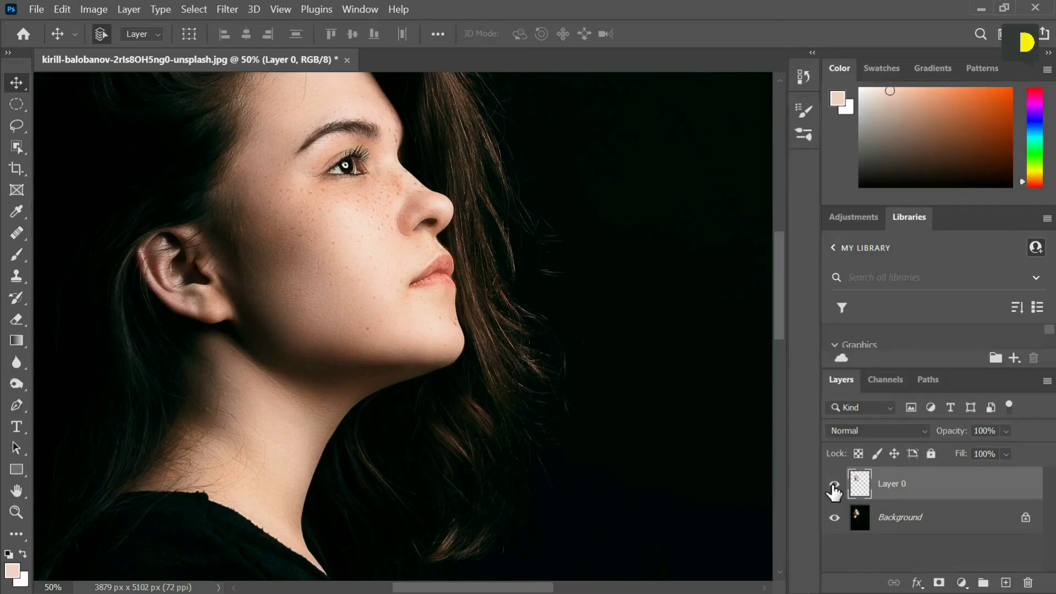
# Compare the profile portrait's skin with and without the smoothed Layer 0
pyautogui.click(835, 486)
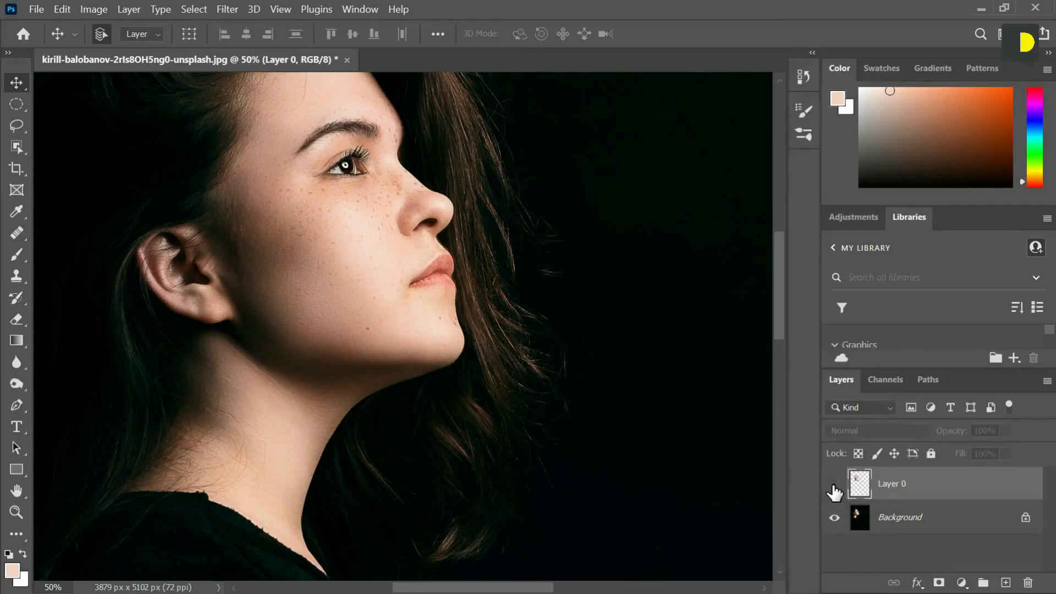
pyautogui.click(834, 487)
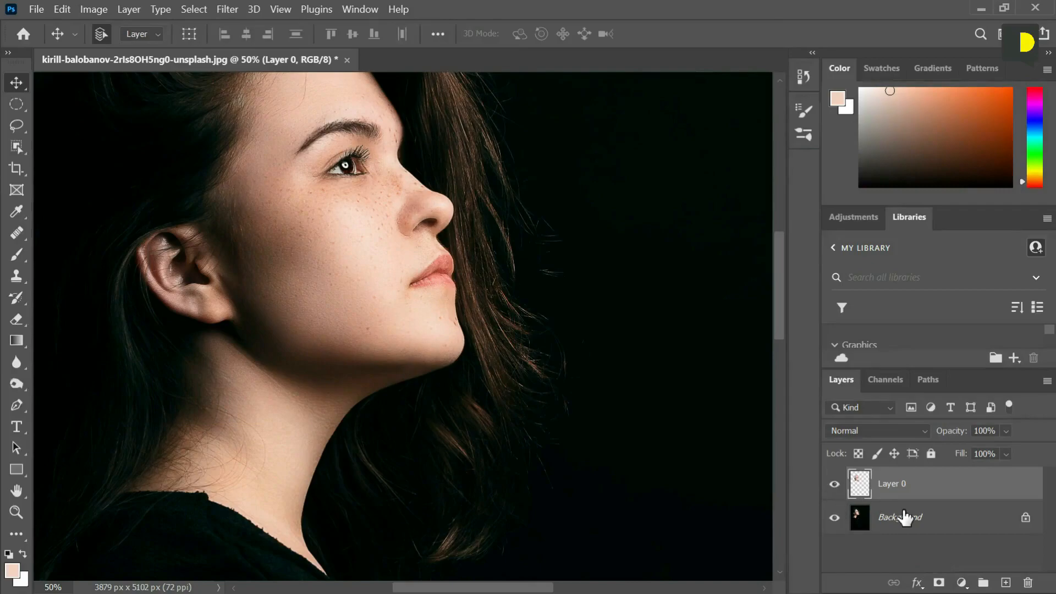
pyautogui.click(836, 487)
pyautogui.click(835, 487)
# Duplicate the Background layer and merge the copy with the smoothed Layer 0
pyautogui.click(934, 530)
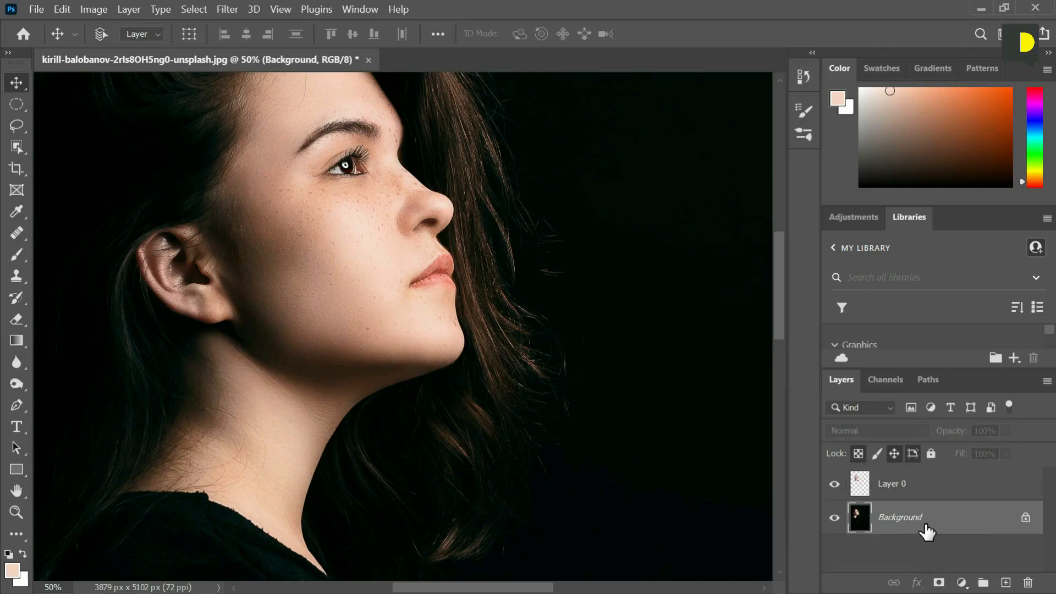
pyautogui.hotkey('ctrl', 'j')
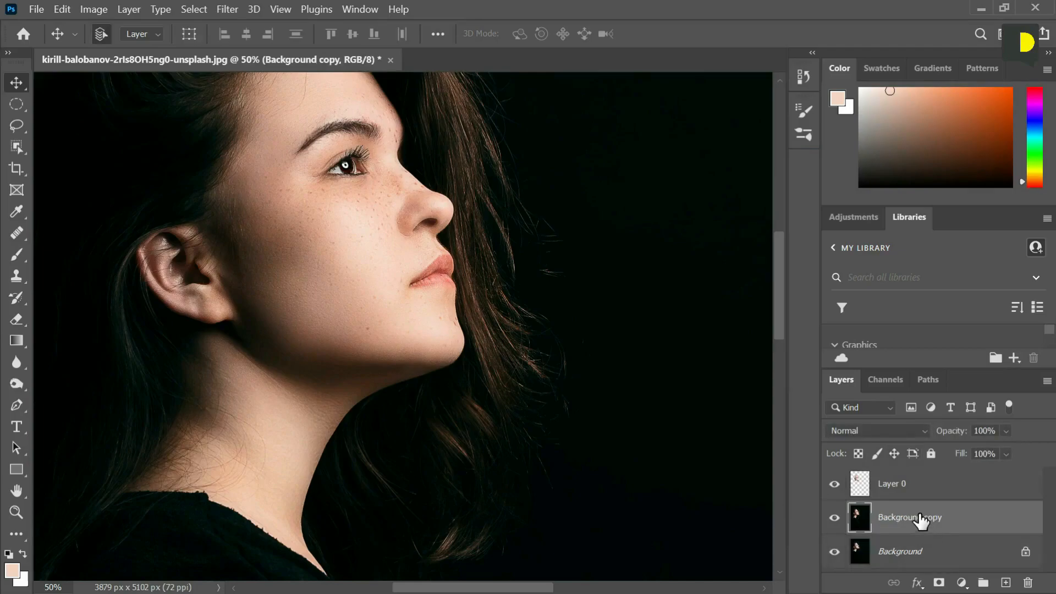
pyautogui.keyDown('shift'); pyautogui.click(896, 488); pyautogui.keyUp('shift')
pyautogui.hotkey('ctrl', 'e')
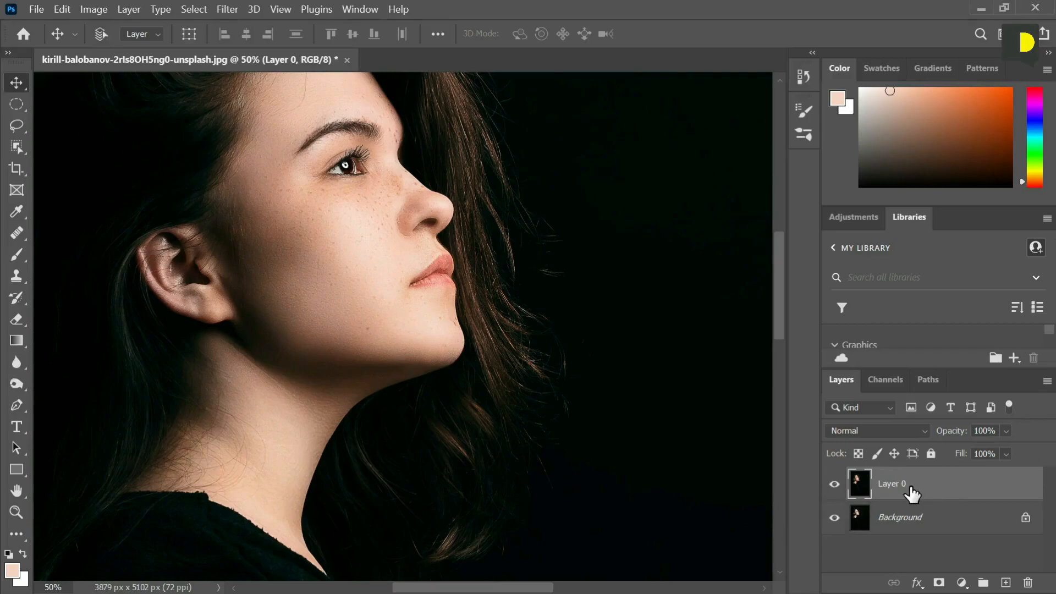
# Make two duplicates of the merged Layer 0 and rename the original layer "new feature"
pyautogui.hotkey('ctrl', 'j')
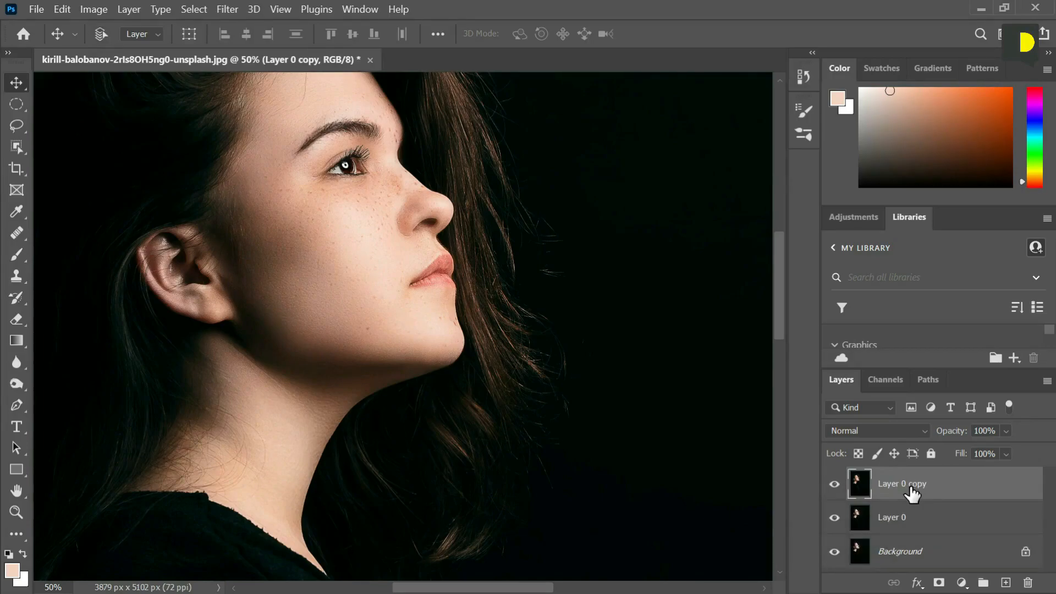
pyautogui.hotkey('ctrl', 'j')
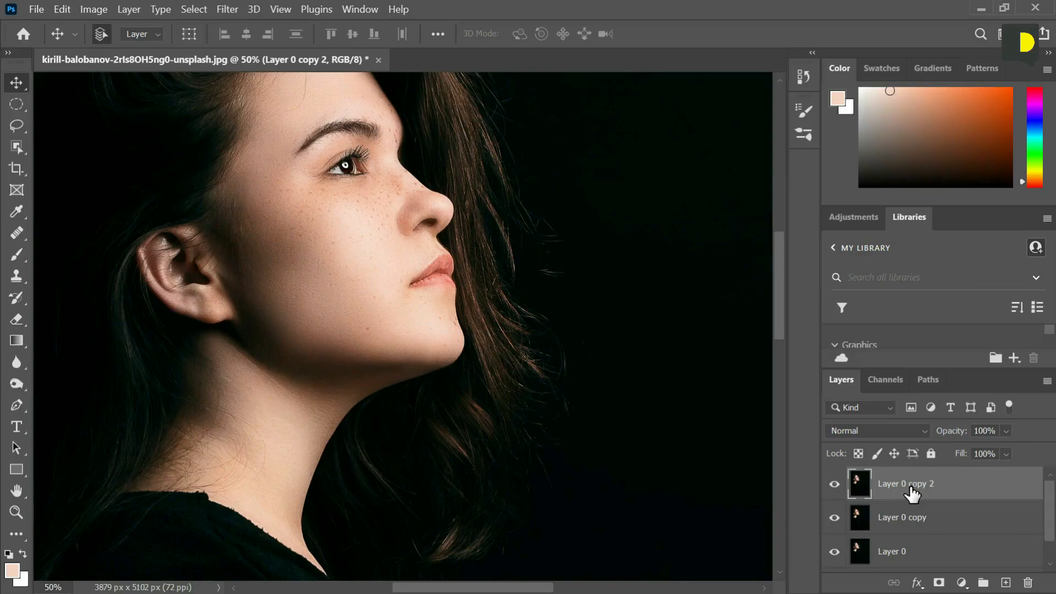
pyautogui.scroll(-1, 890, 527)
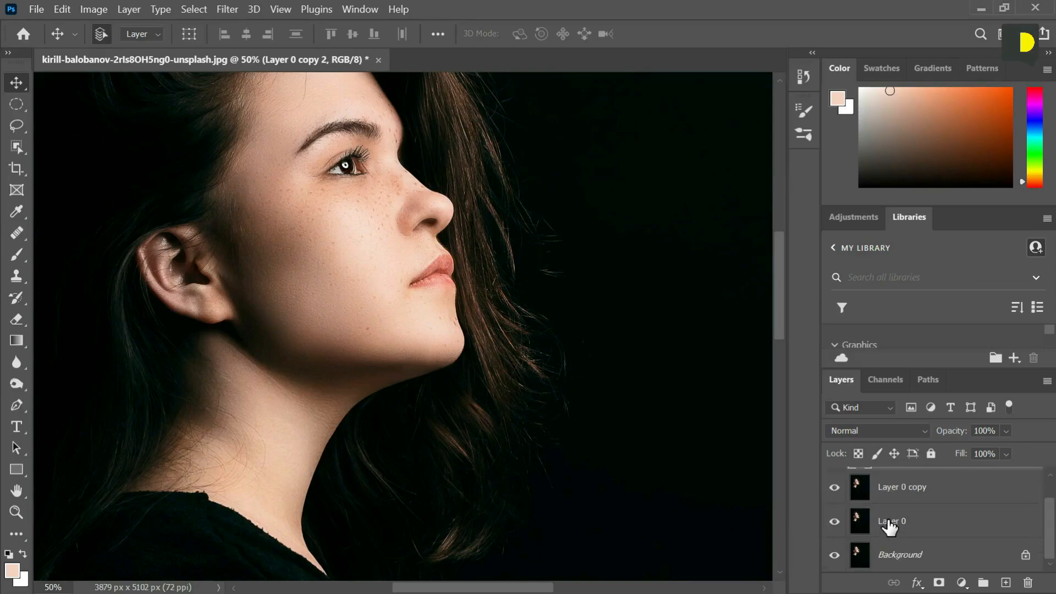
pyautogui.scroll(1, 879, 533)
pyautogui.scroll(-1, 880, 531)
pyautogui.doubleClick(895, 523)
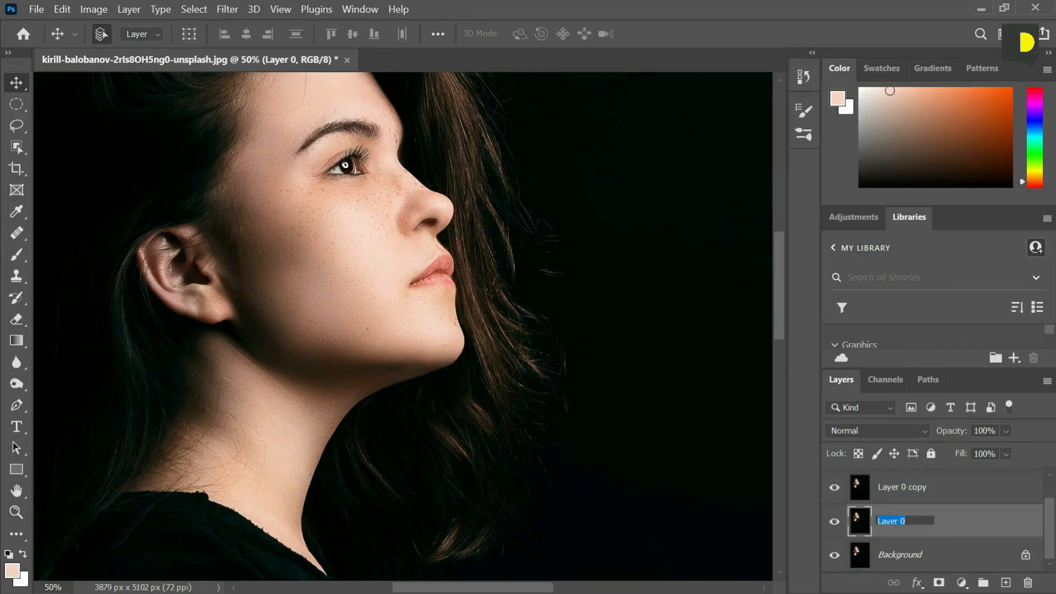
pyautogui.write('new feature')
pyautogui.press('Return')
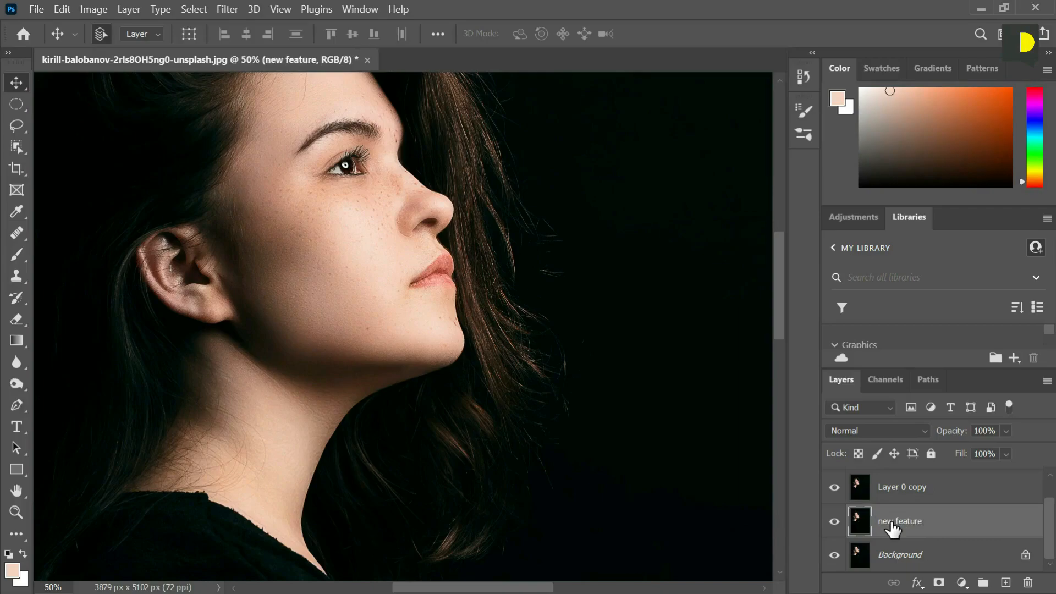
# Select Layer 0 copy as the working layer and hide Layer 0 copy 2
pyautogui.scroll(1, 891, 522)
pyautogui.click(890, 518)
pyautogui.hotkey('ctrl', 'j')
pyautogui.click(890, 522)
pyautogui.click(891, 494)
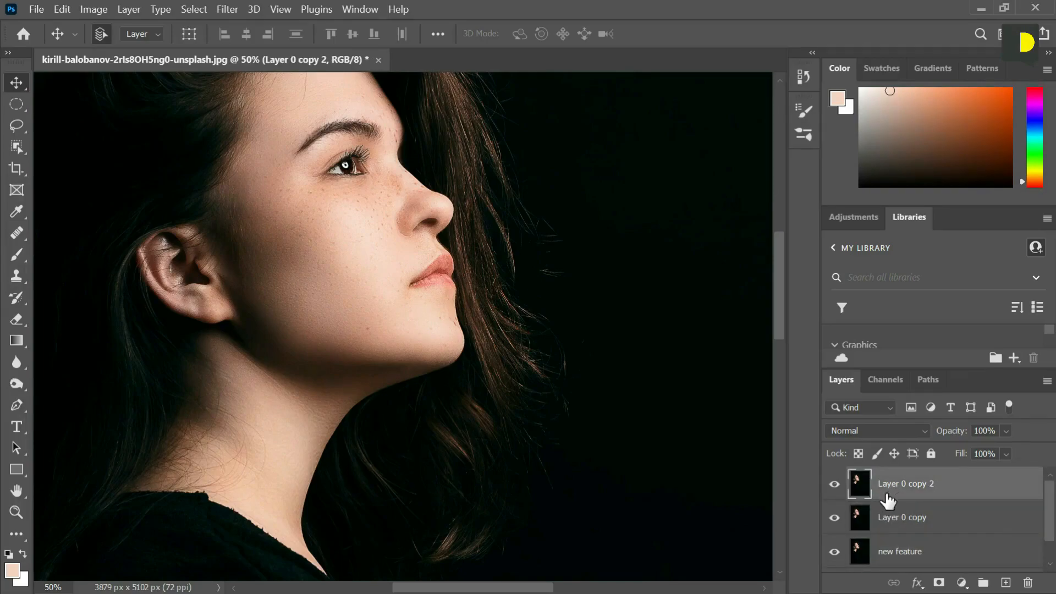
pyautogui.click(890, 520)
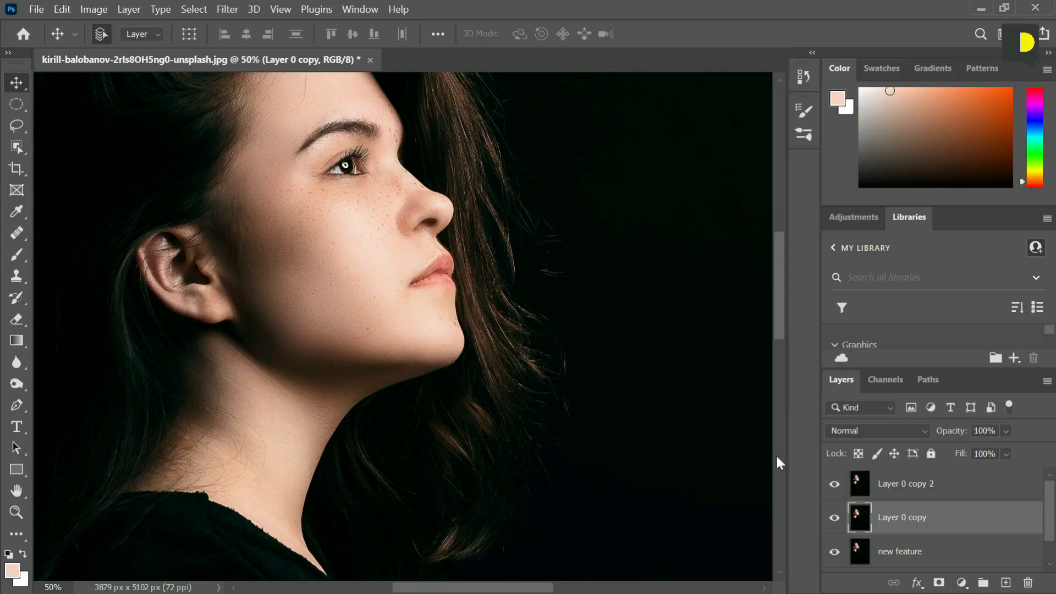
pyautogui.click(828, 486)
# Use the Healing Brush on Layer 0 copy to heal a cheek spot from a nearby clean skin sample
pyautogui.moveTo(348, 269); pyautogui.dragTo(395, 345)
pyautogui.hotkey('ctrl', '+')
pyautogui.hotkey('ctrl', '+')
pyautogui.hotkey('ctrl', '+')
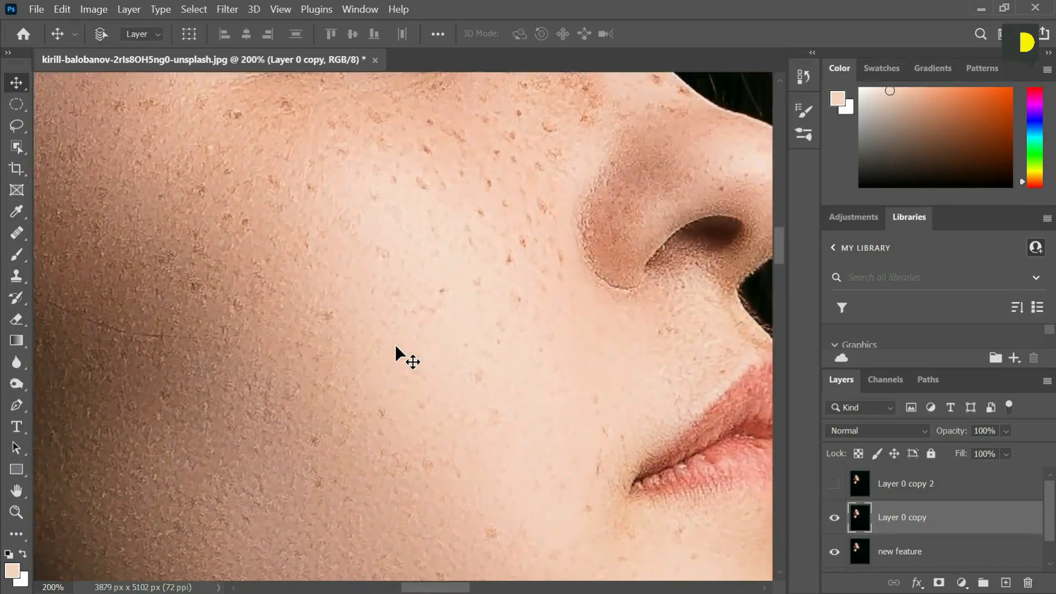
pyautogui.hotkey('ctrl', '-')
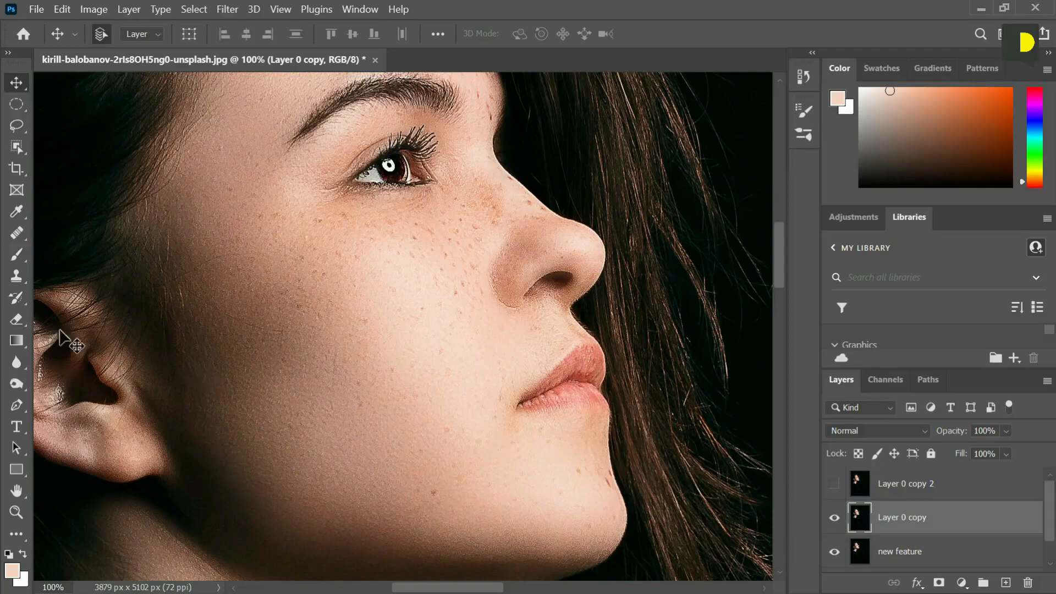
pyautogui.click(18, 234)
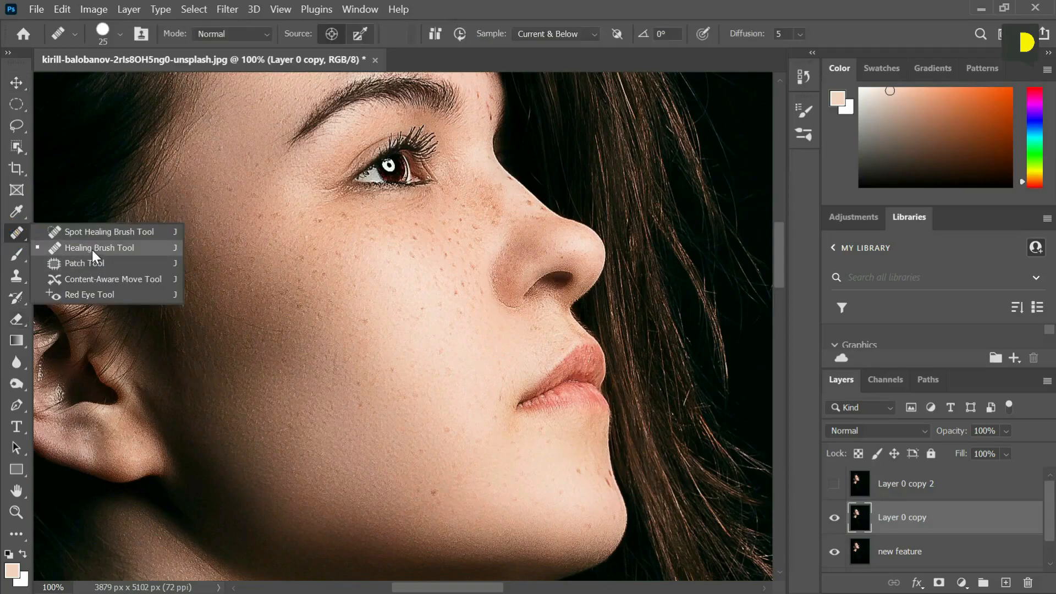
pyautogui.click(112, 250)
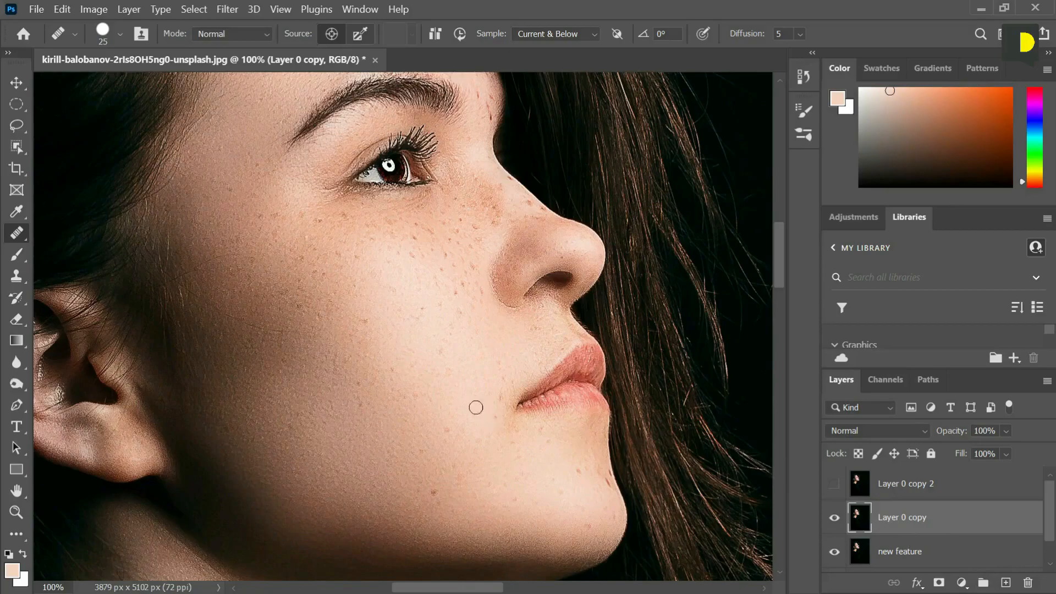
pyautogui.press('alt')
pyautogui.keyDown('alt'); pyautogui.click(422, 344); pyautogui.keyUp('alt')
pyautogui.click(439, 351)
# Add an empty layer above Layer 0 copy and set the Healing Brush to sample Current & Below
pyautogui.click(1006, 584)
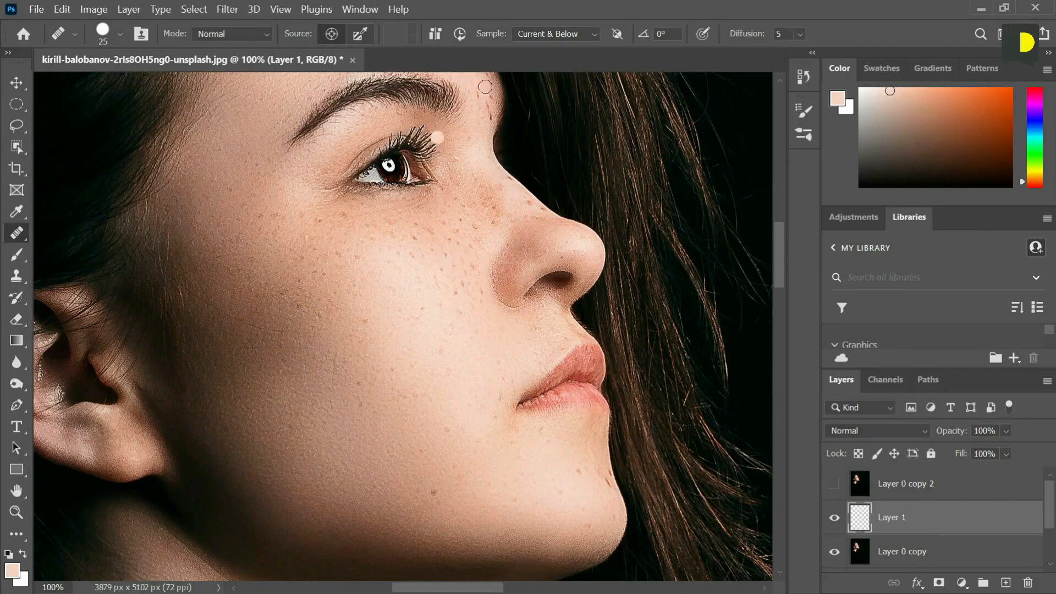
pyautogui.click(545, 35)
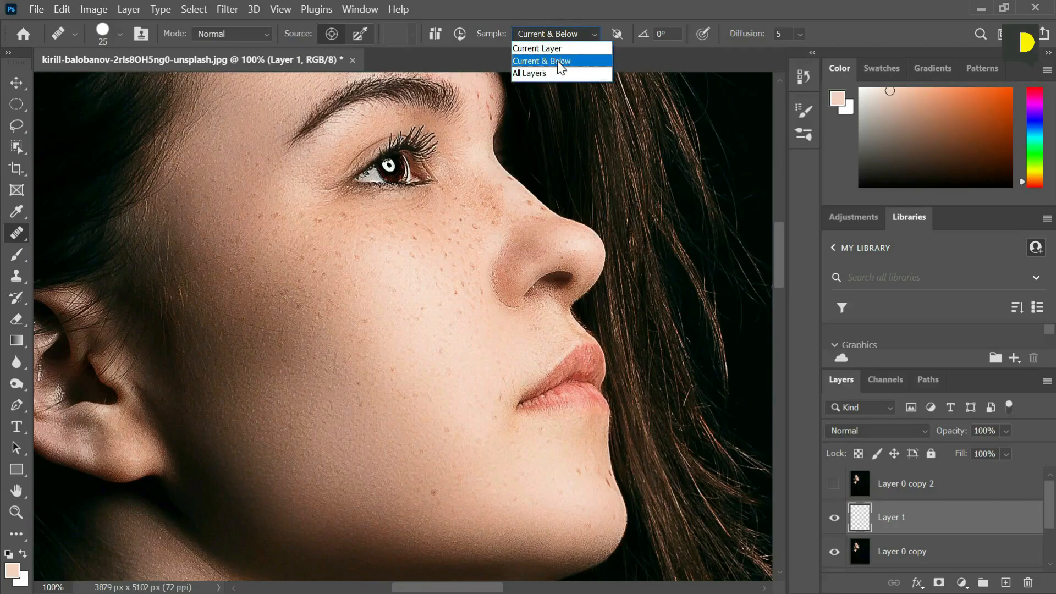
pyautogui.click(556, 60)
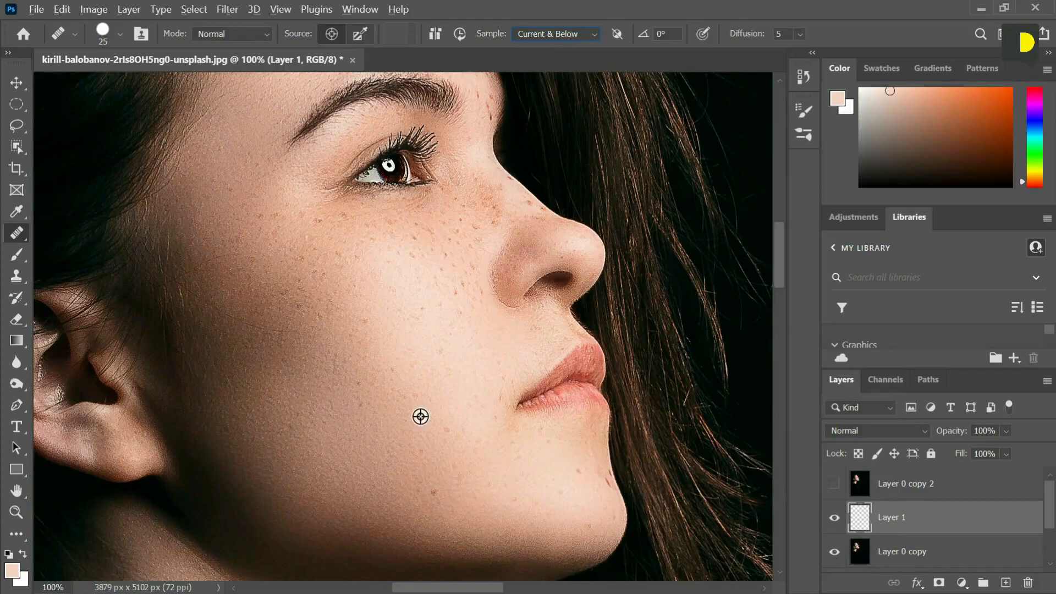
# Sample clean cheek skin and heal a spot on the cheek beside the nose on Layer 1
pyautogui.keyDown('alt'); pyautogui.click(389, 343); pyautogui.keyUp('alt')
pyautogui.keyDown('alt'); pyautogui.click(434, 320); pyautogui.keyUp('alt')
pyautogui.click(438, 306)
# Inspect the healing strokes on Layer 1 with the other layers hidden, and show Layer 0 copy again
pyautogui.scroll(-2, 844, 556)
pyautogui.click(835, 521)
pyautogui.click(835, 555)
pyautogui.click(834, 488)
pyautogui.scroll(2, 840, 506)
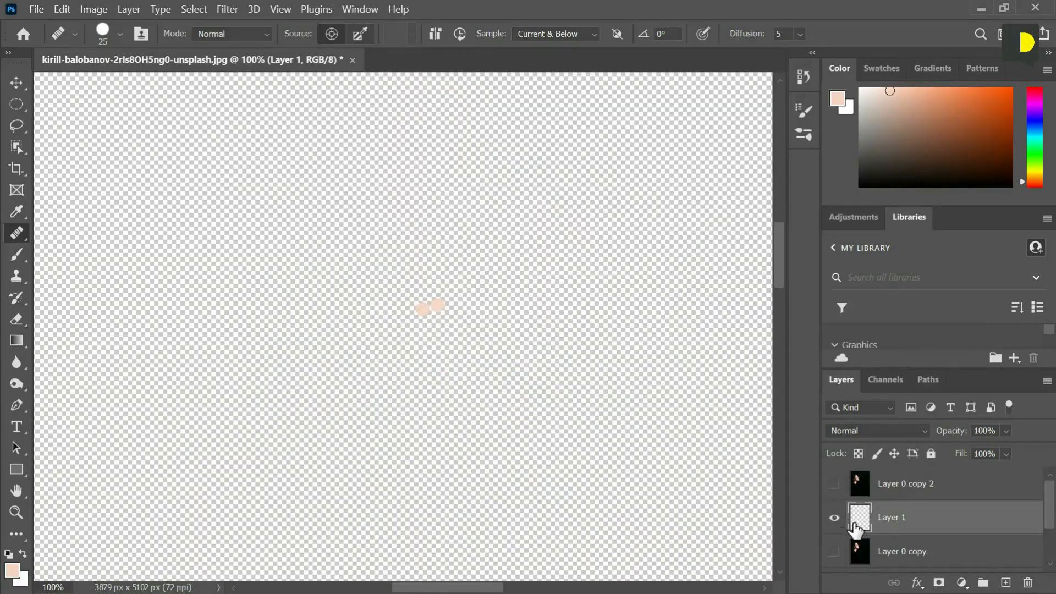
pyautogui.click(834, 552)
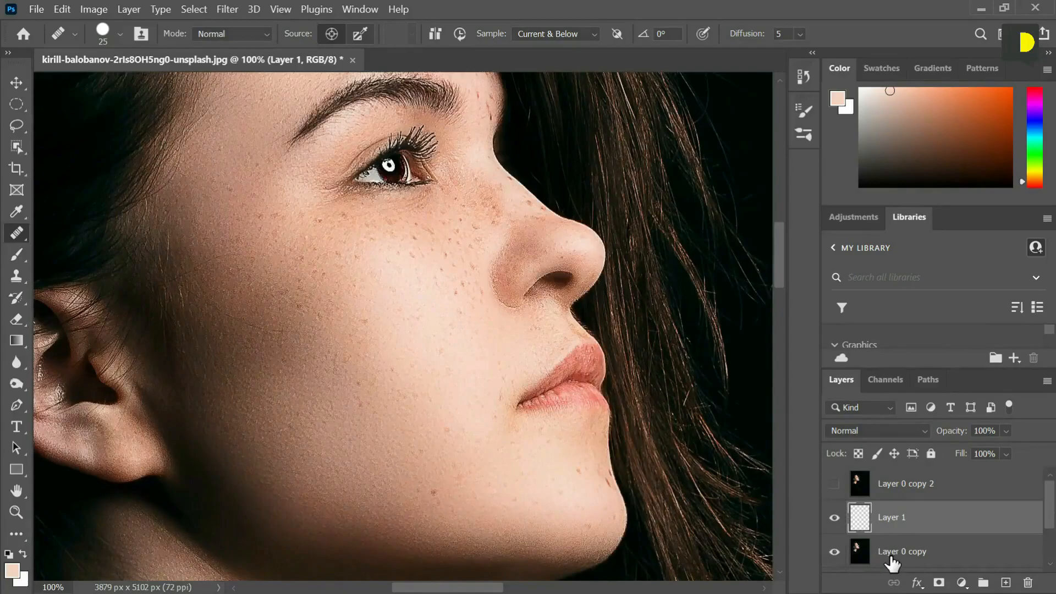
pyautogui.scroll(-2, 893, 564)
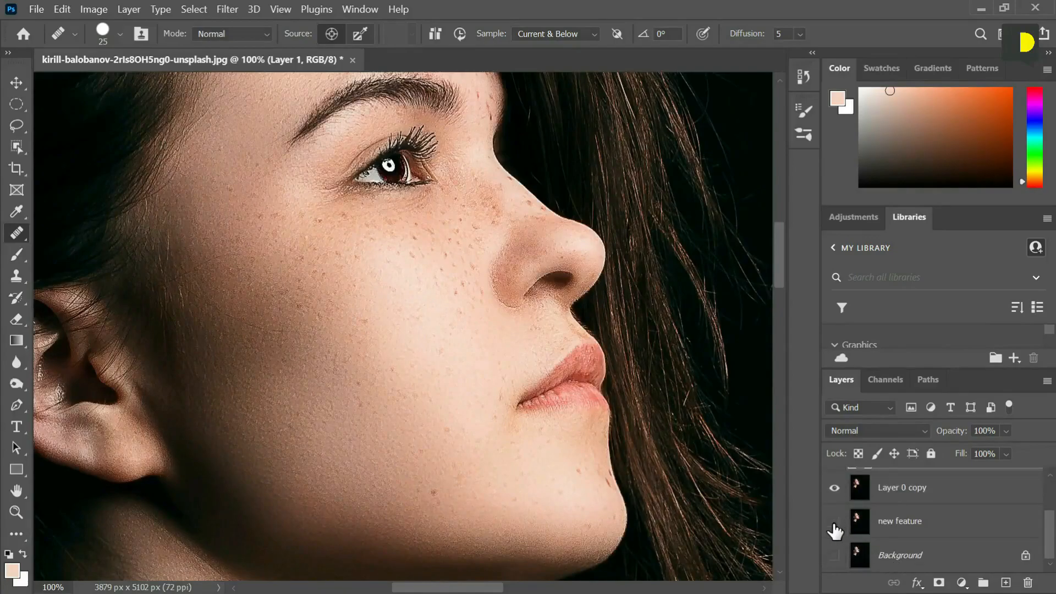
pyautogui.scroll(2, 888, 534)
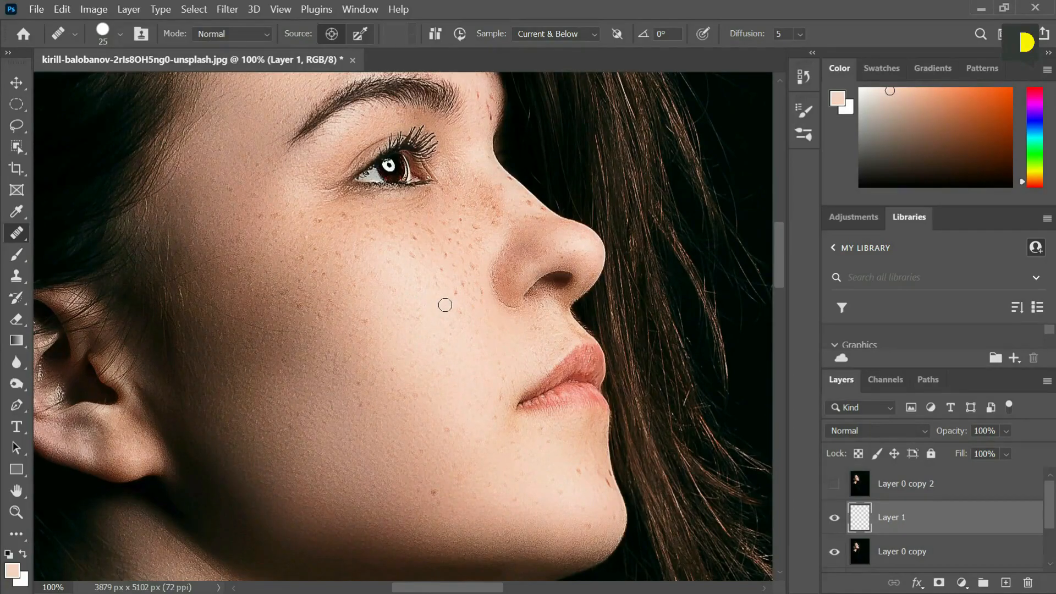
# Sample clean cheek skin and heal the freckles on the cheek beside the nose on Layer 1
pyautogui.hotkey('ctrl', '+')
pyautogui.keyDown('alt'); pyautogui.click(474, 269); pyautogui.keyUp('alt')
pyautogui.click(510, 259)
pyautogui.click(523, 243)
pyautogui.click(511, 301)
pyautogui.click(498, 345)
pyautogui.keyDown('alt'); pyautogui.click(484, 305); pyautogui.keyUp('alt')
pyautogui.click(540, 353)
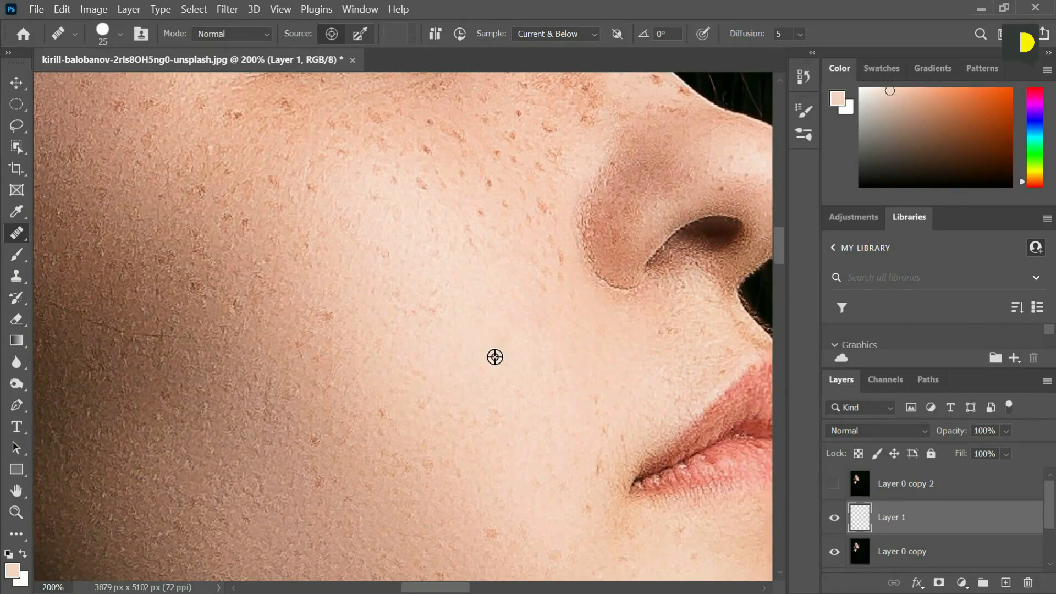
pyautogui.keyDown('alt'); pyautogui.click(461, 289); pyautogui.keyUp('alt')
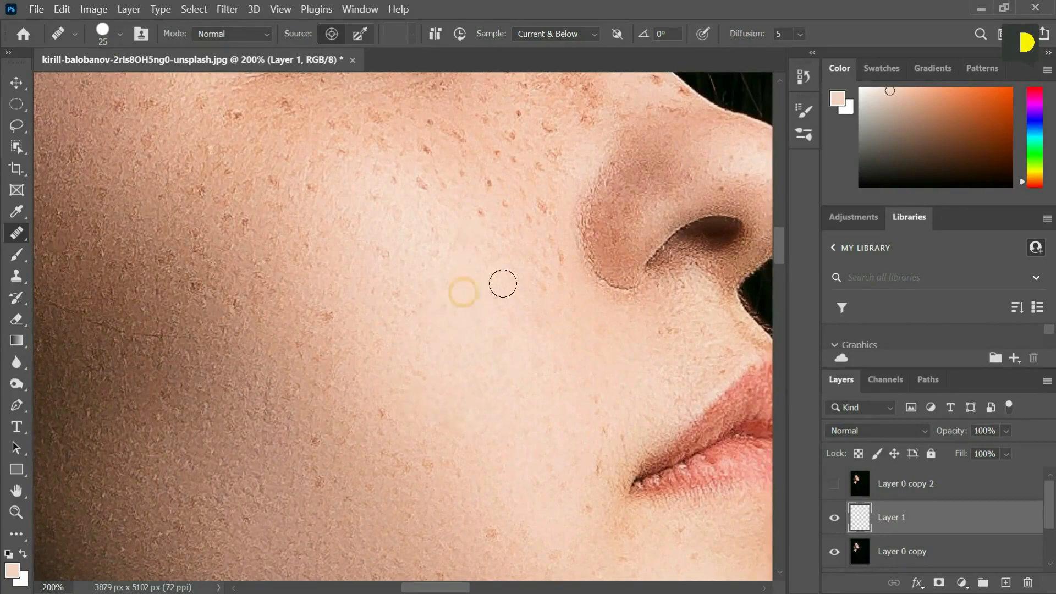
pyautogui.click(506, 234)
pyautogui.click(466, 172)
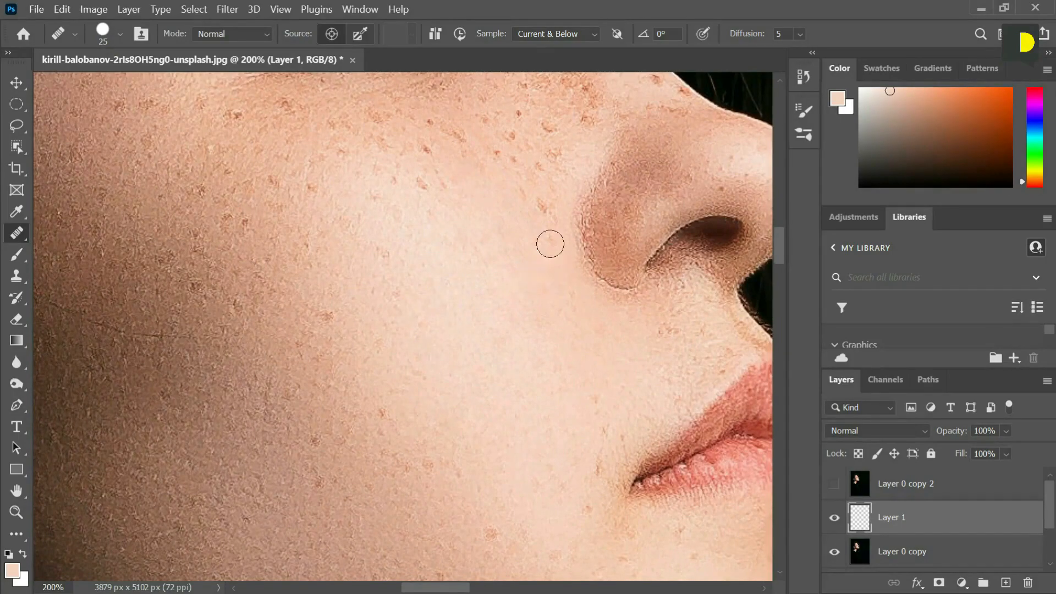
# Heal the remaining freckles on the upper cheek between the eye and the nose
pyautogui.scroll(2, 482, 298)
pyautogui.click(478, 272)
pyautogui.click(479, 222)
pyautogui.moveTo(551, 222); pyautogui.dragTo(479, 300)
pyautogui.keyDown('alt'); pyautogui.click(510, 211); pyautogui.keyUp('alt')
# Heal the dark spots between the inner eyebrow and the forehead edge
pyautogui.scroll(3, 585, 276)
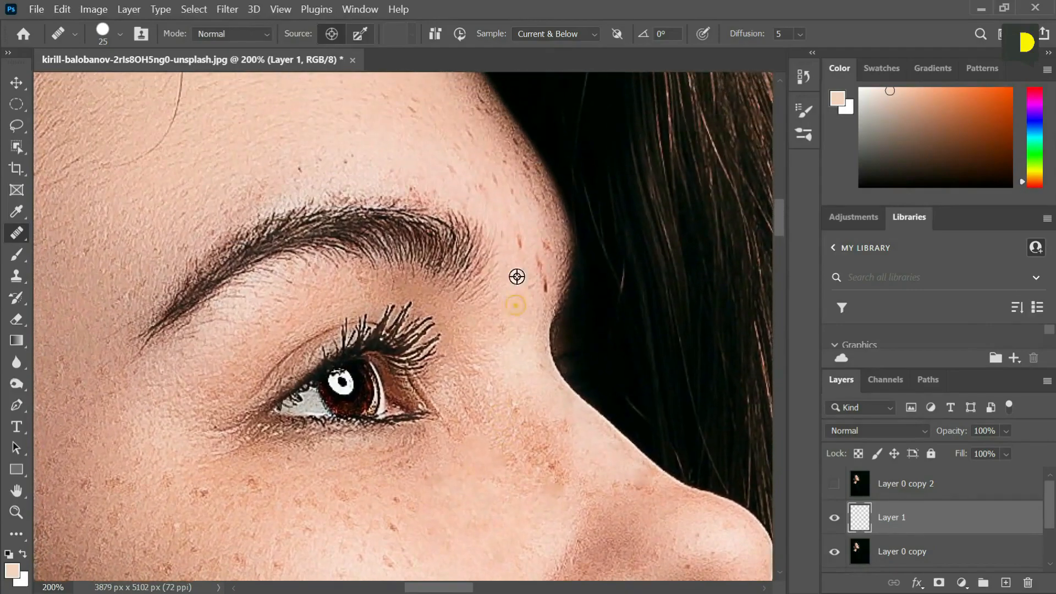
pyautogui.click(546, 285)
pyautogui.click(540, 261)
pyautogui.click(503, 199)
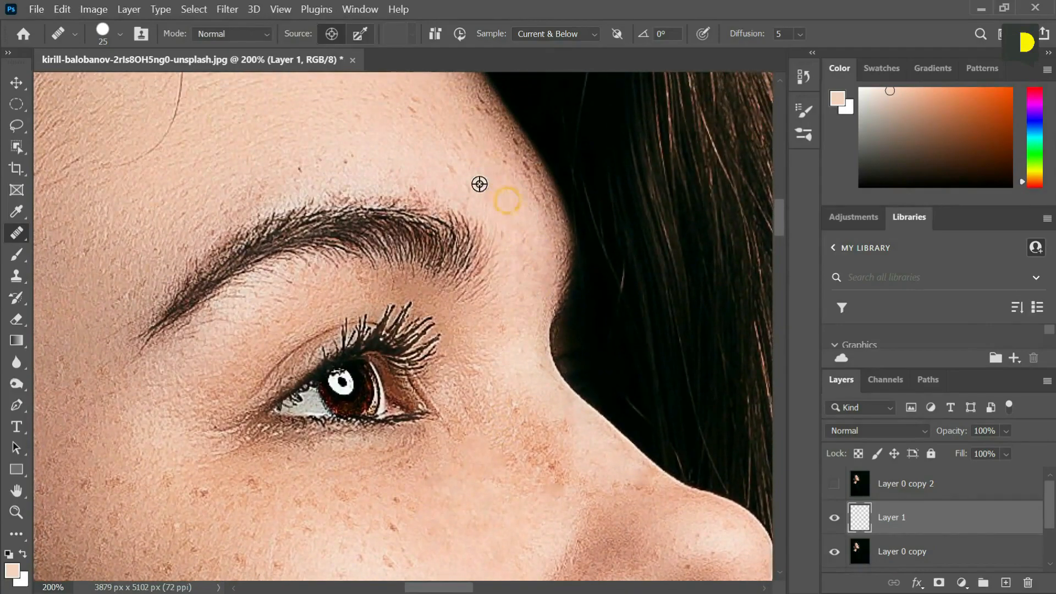
pyautogui.moveTo(463, 165); pyautogui.dragTo(538, 252)
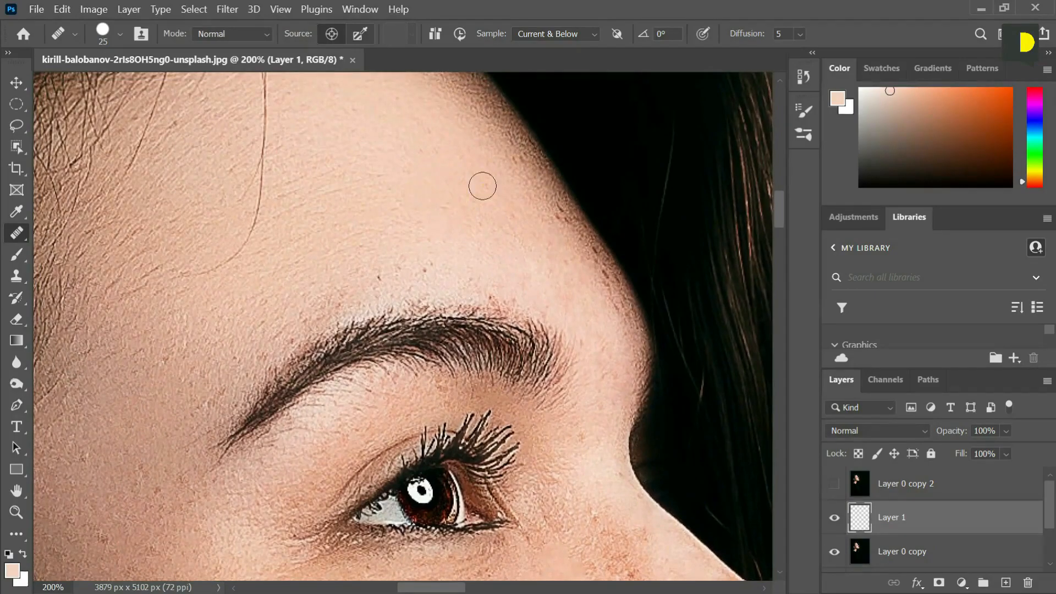
# Heal the spots on the lower cheek to the side of the mouth
pyautogui.scroll(-5, 421, 266)
pyautogui.scroll(-2, 421, 267)
pyautogui.click(440, 401)
pyautogui.click(424, 370)
pyautogui.click(426, 392)
pyautogui.click(356, 385)
pyautogui.scroll(-2, 434, 365)
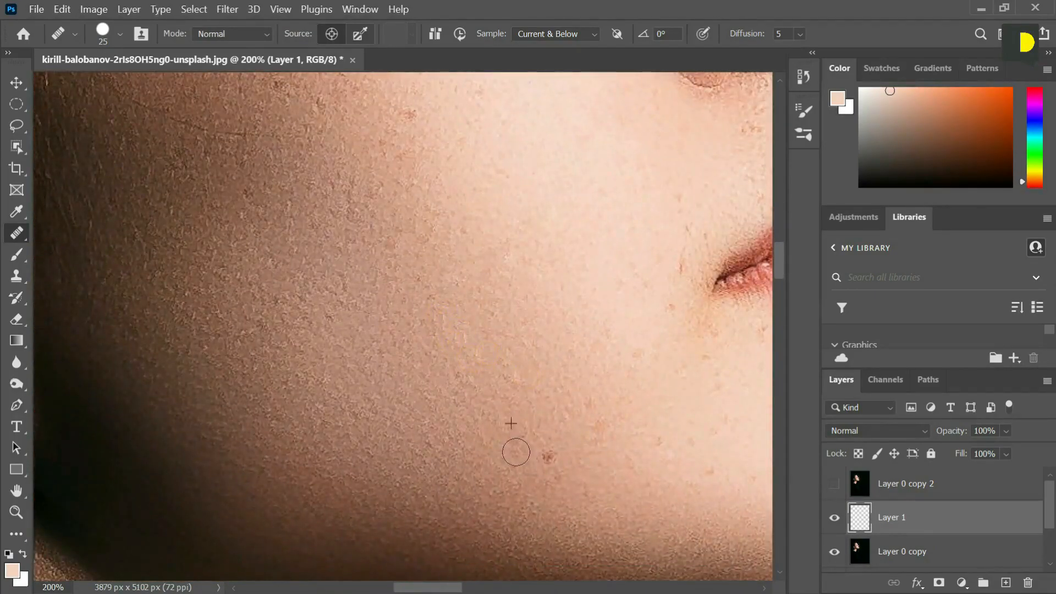
# Heal the blemishes below the lips and along the front edge of the chin
pyautogui.hscroll(3, 589, 341)
pyautogui.scroll(-2, 588, 341)
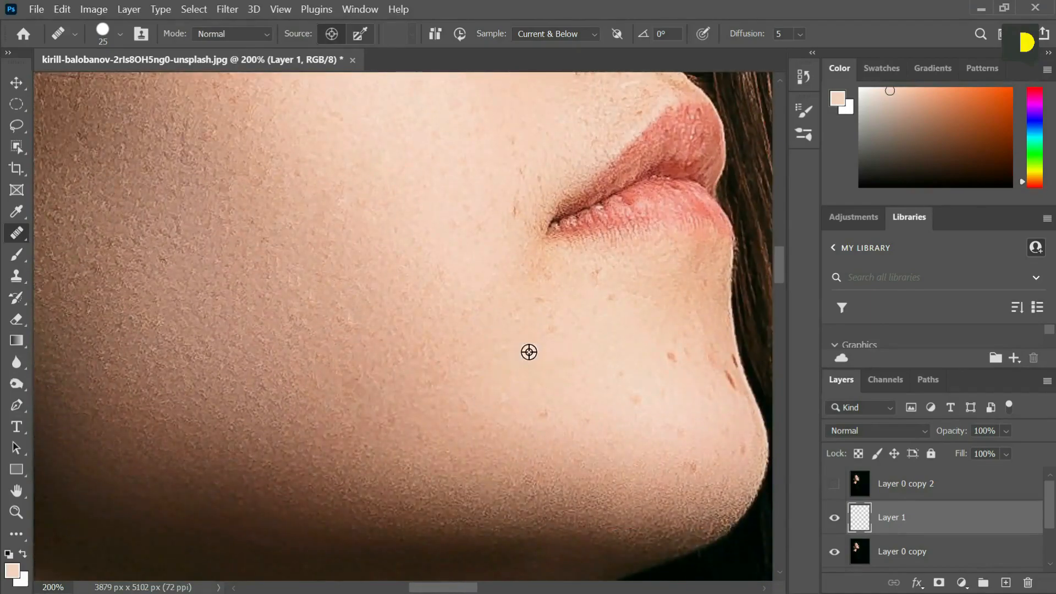
pyautogui.moveTo(646, 374); pyautogui.dragTo(525, 363)
pyautogui.click(576, 369)
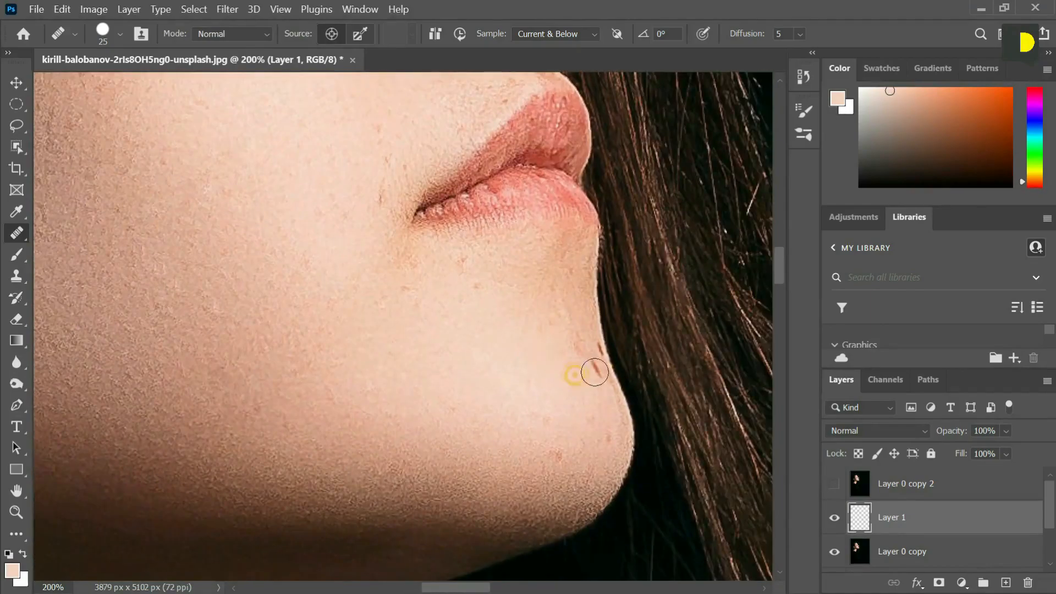
pyautogui.moveTo(592, 351); pyautogui.dragTo(613, 437)
pyautogui.moveTo(525, 349); pyautogui.dragTo(632, 330)
# Resample nearby skin and heal the freckles under the eye and across the outer cheek toward the temple
pyautogui.scroll(3, 667, 271)
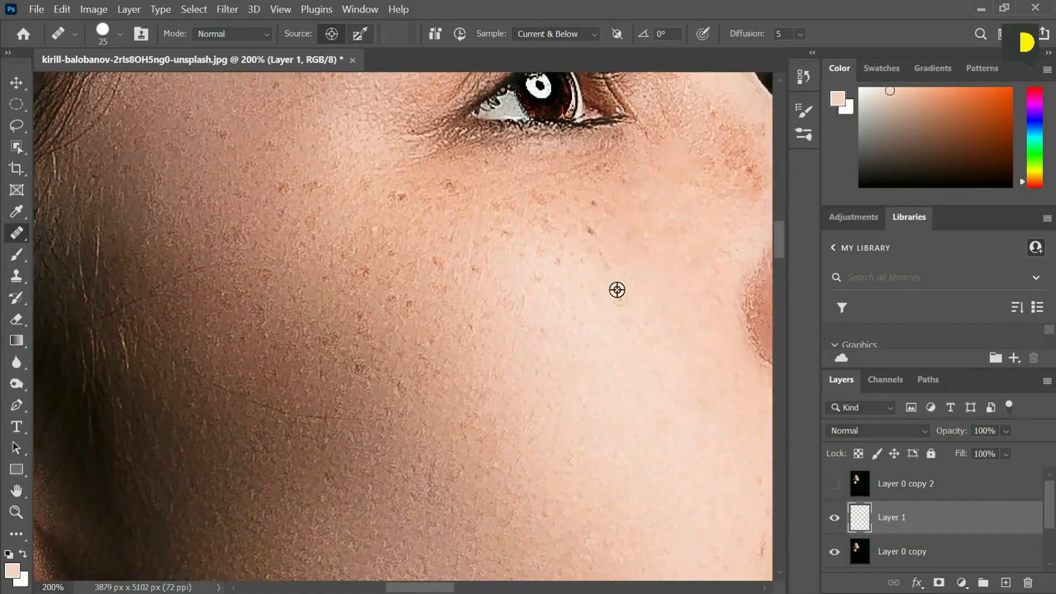
pyautogui.keyDown('alt'); pyautogui.click(629, 226); pyautogui.keyUp('alt')
pyautogui.click(546, 203)
pyautogui.keyDown('alt'); pyautogui.click(503, 231); pyautogui.keyUp('alt')
pyautogui.scroll(2, 512, 285)
pyautogui.hscroll(-3, 511, 286)
pyautogui.click(470, 244)
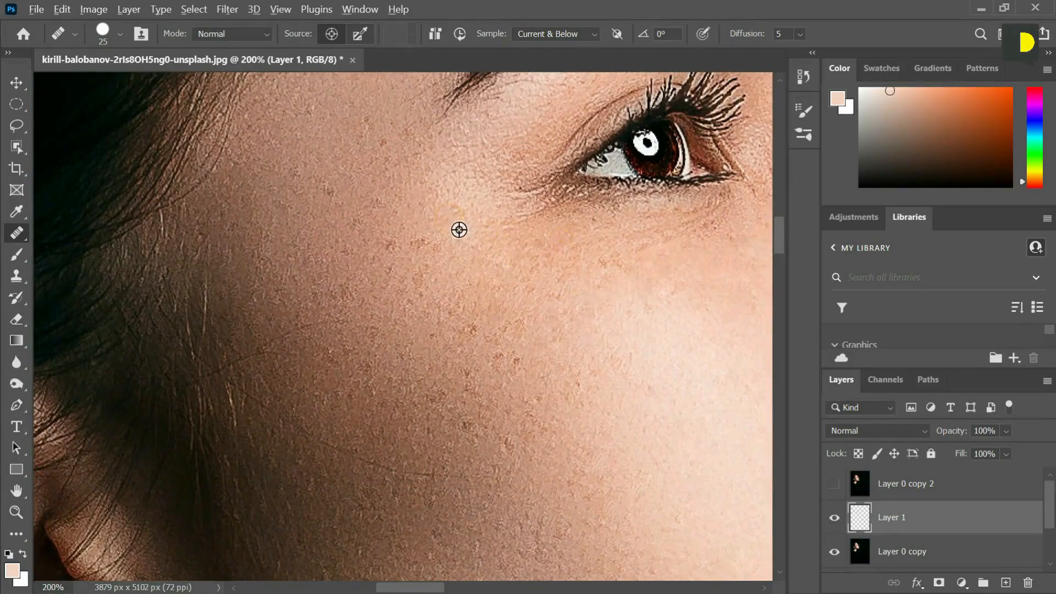
pyautogui.keyDown('alt'); pyautogui.click(356, 229); pyautogui.keyUp('alt')
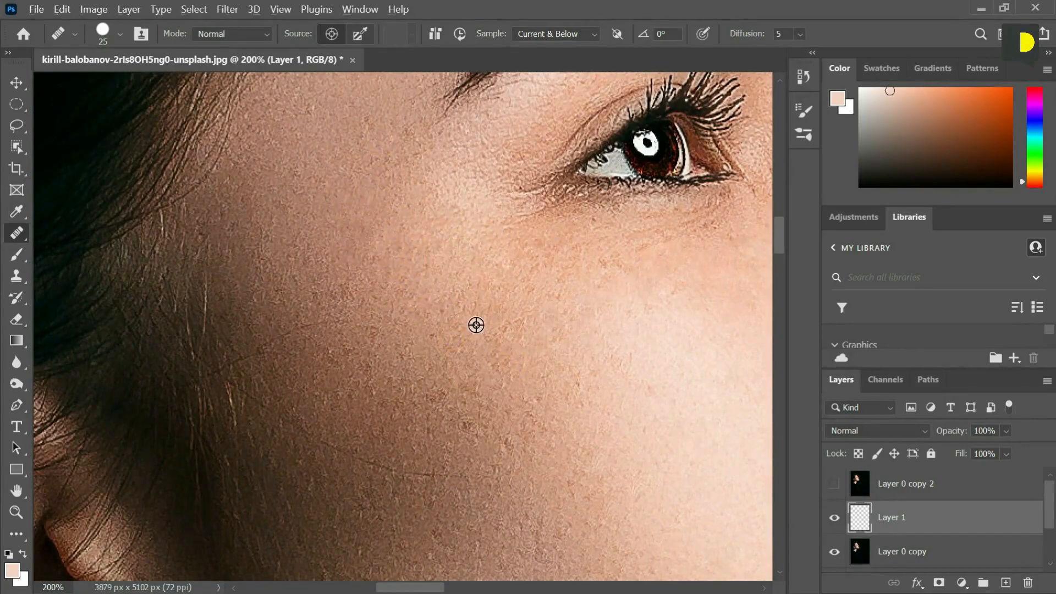
pyautogui.moveTo(455, 348); pyautogui.dragTo(465, 384)
# Heal the spots on the nose and check the retouched face as a whole
pyautogui.moveTo(643, 324)
pyautogui.mouseDown()
pyautogui.moveTo(475, 244)
pyautogui.moveTo(406, 295)
pyautogui.moveTo(395, 261)
pyautogui.mouseUp()
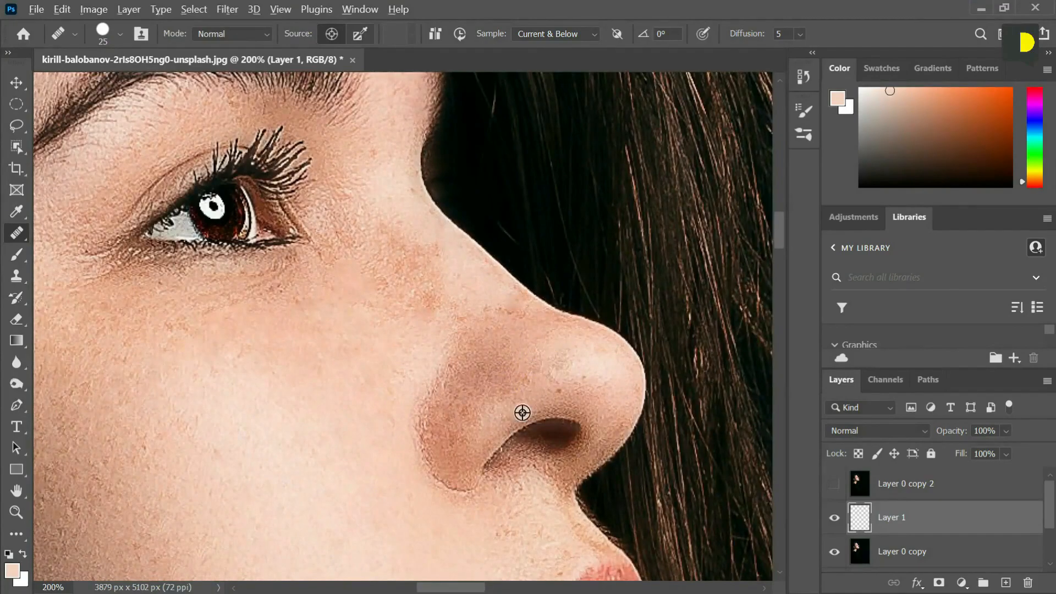
pyautogui.click(447, 419)
pyautogui.scroll(-5, 462, 432)
pyautogui.scroll(2, 510, 385)
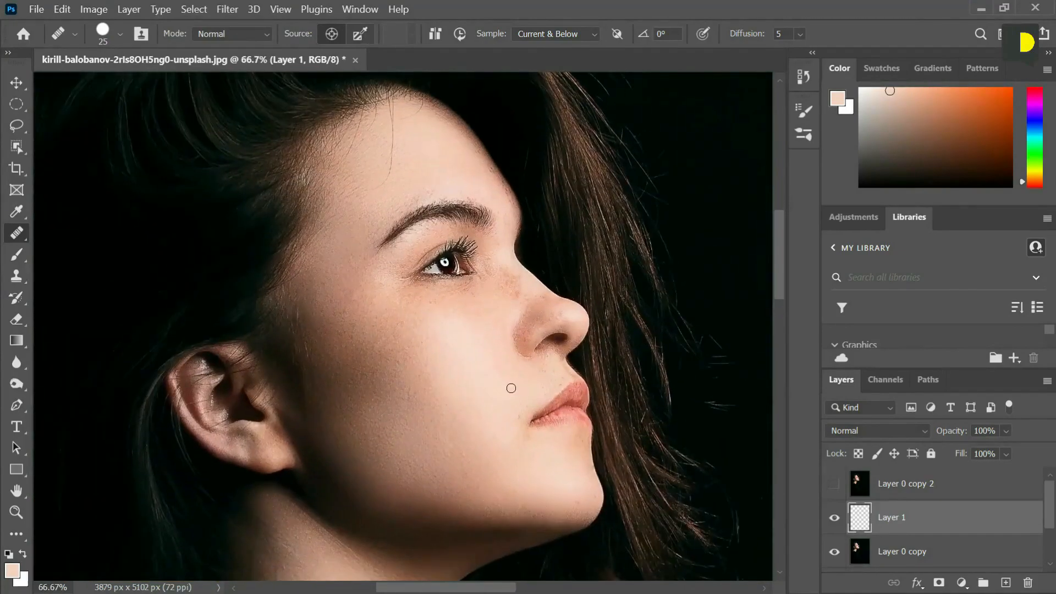
pyautogui.moveTo(512, 386); pyautogui.dragTo(586, 381)
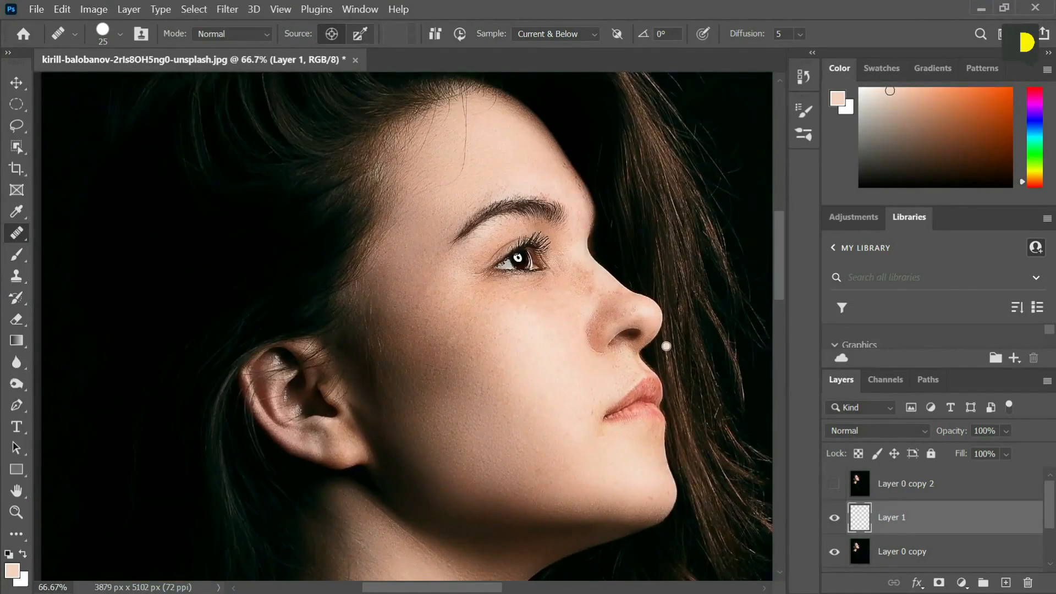
# Inspect all healing strokes on Layer 1 with the layers beneath hidden, and show Layer 0 copy again
pyautogui.scroll(-1, 857, 529)
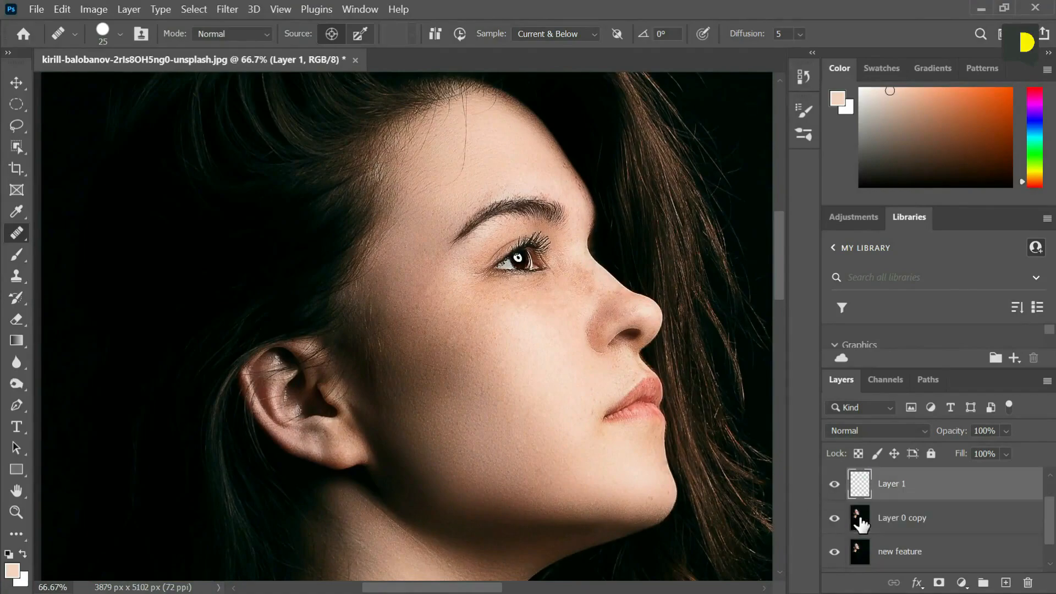
pyautogui.scroll(-1, 838, 526)
pyautogui.moveTo(837, 523); pyautogui.dragTo(838, 501)
pyautogui.click(837, 500)
pyautogui.scroll(2, 836, 512)
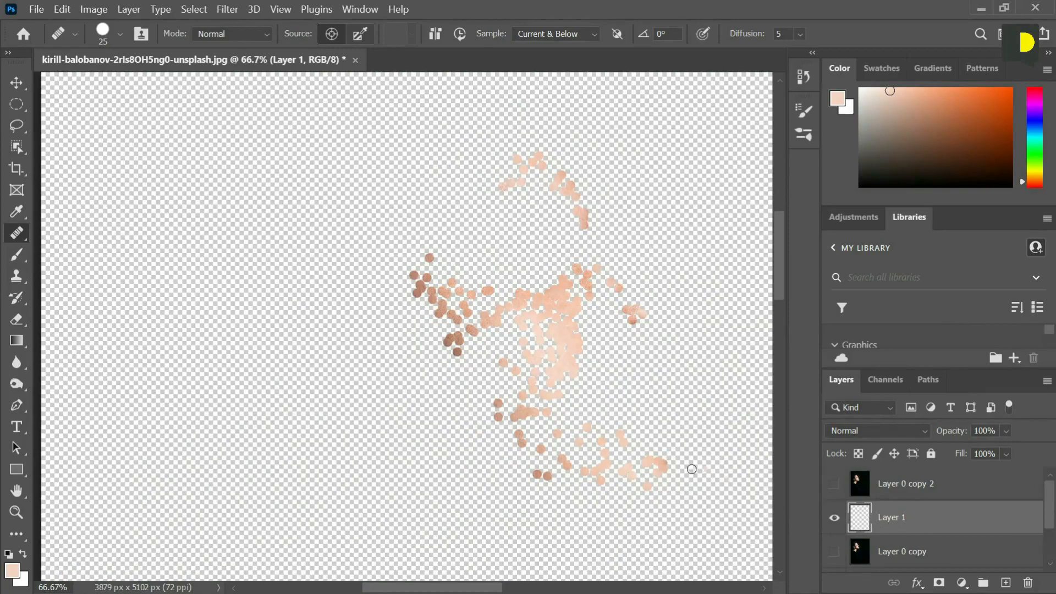
pyautogui.click(835, 552)
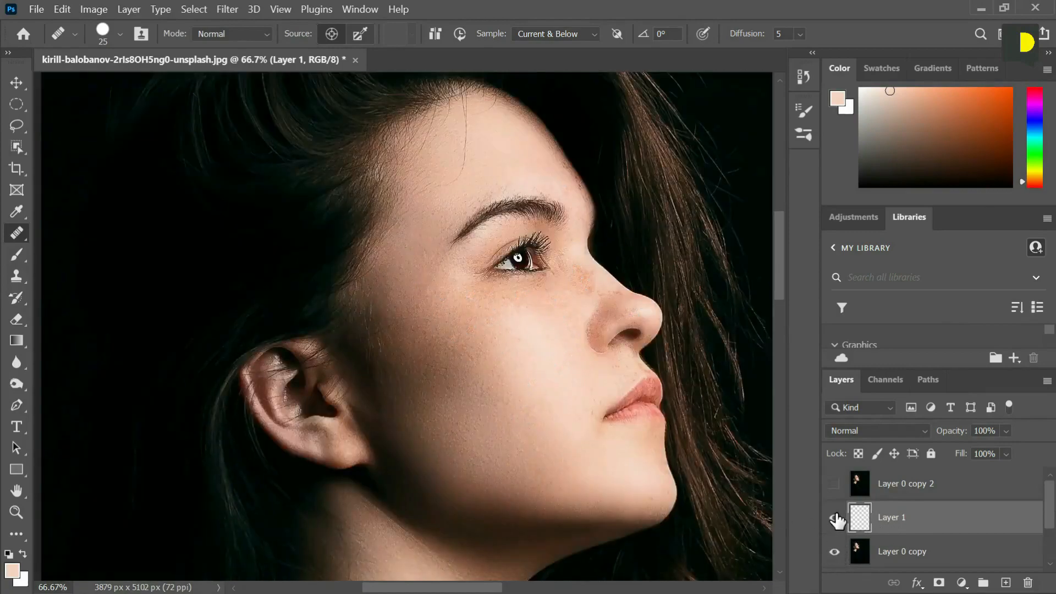
# Compare the face with and without the healing strokes on Layer 1, leaving the layer visible
pyautogui.click(836, 519)
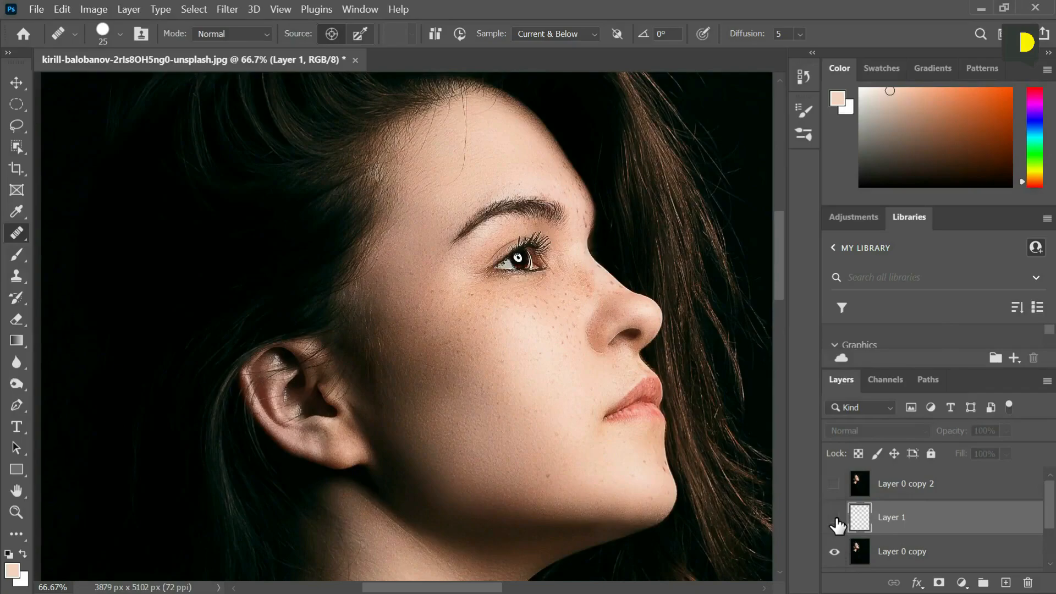
pyautogui.click(836, 520)
pyautogui.scroll(-2, 902, 531)
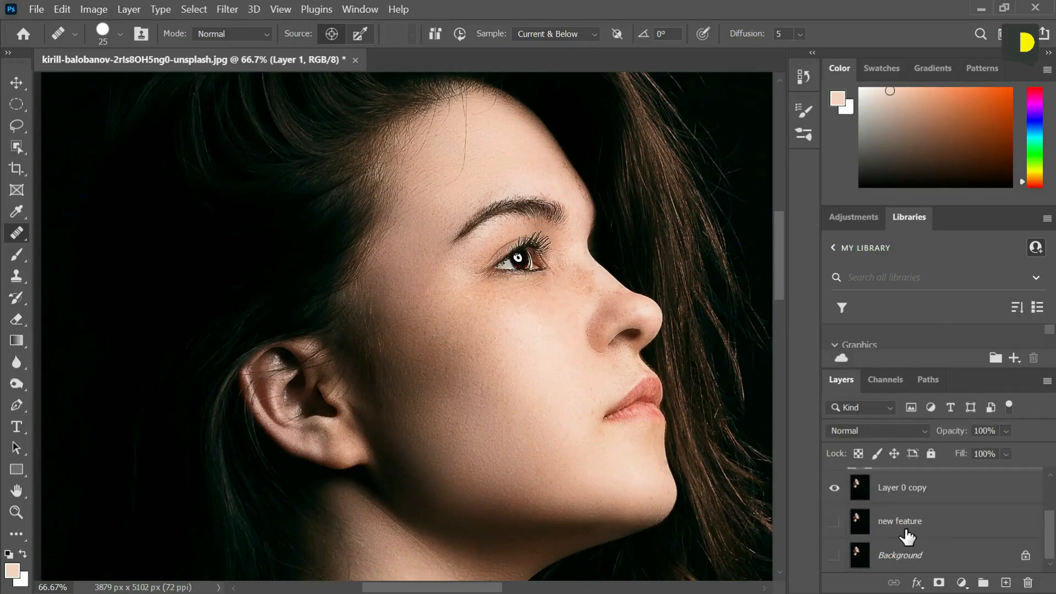
pyautogui.scroll(2, 908, 536)
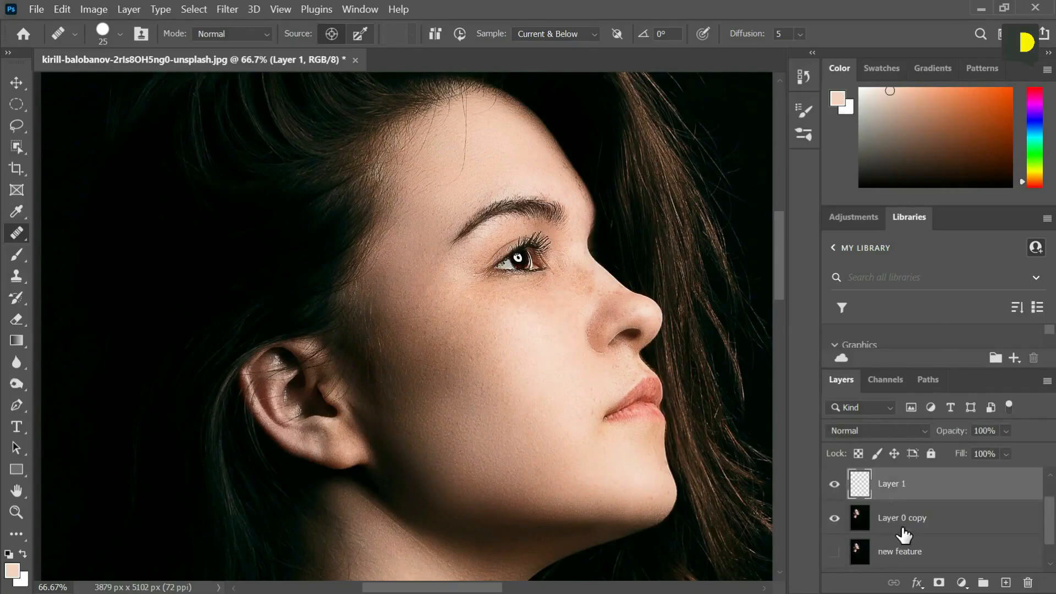
pyautogui.click(835, 487)
pyautogui.click(836, 487)
pyautogui.click(835, 487)
pyautogui.click(836, 488)
pyautogui.click(835, 487)
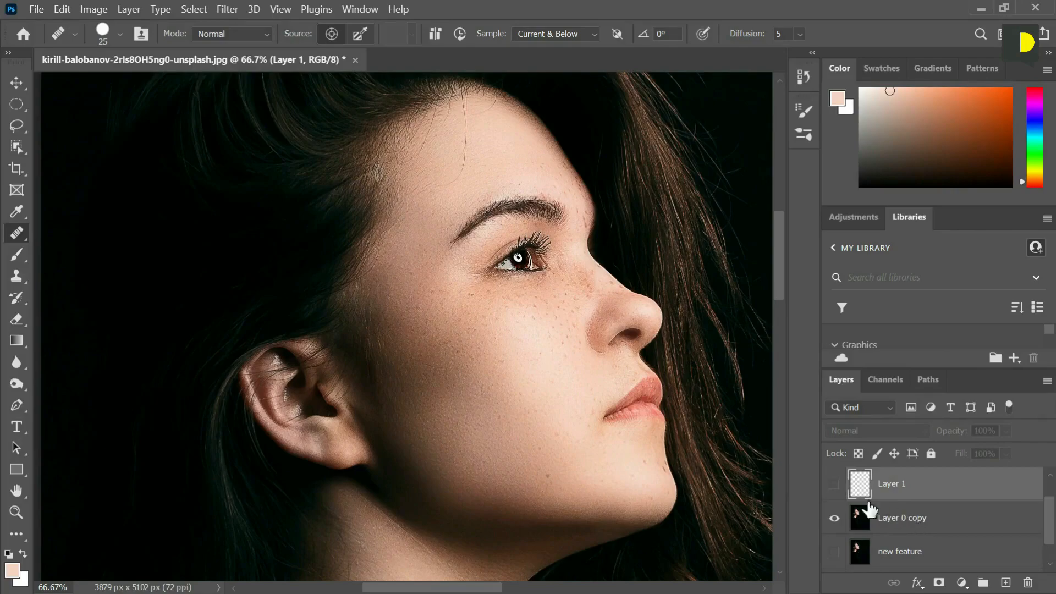
pyautogui.click(836, 486)
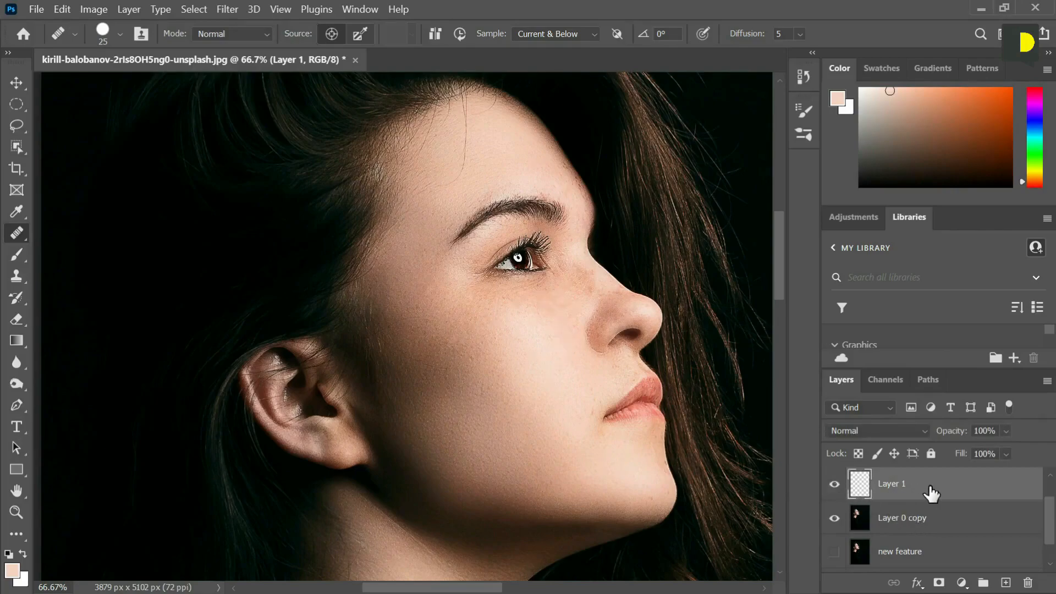
# Merge Layer 1 and Layer 0 copy into a single layer
pyautogui.keyDown('shift'); pyautogui.click(952, 531); pyautogui.keyUp('shift')
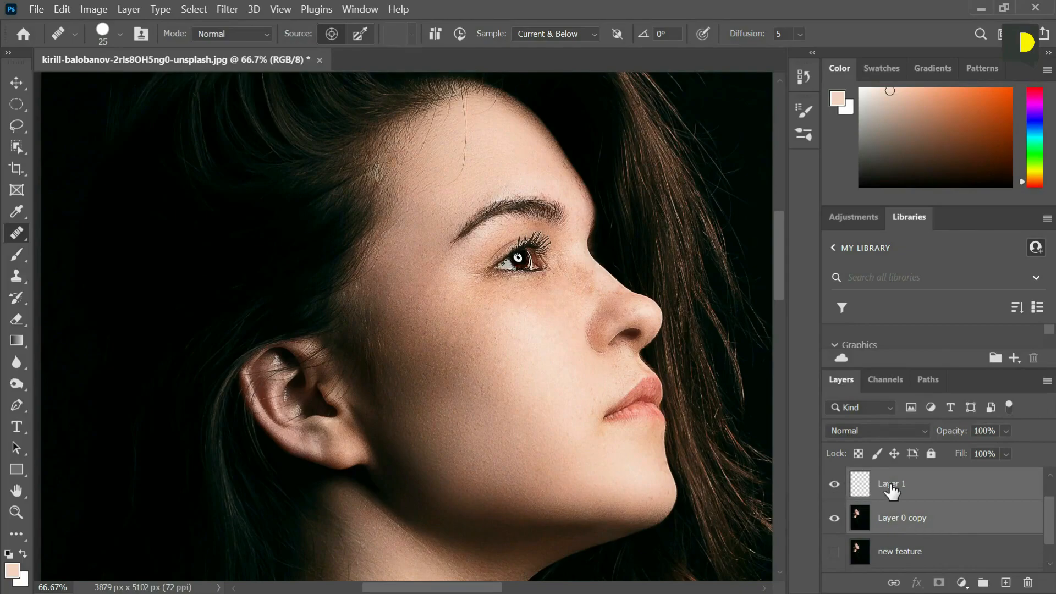
pyautogui.click(925, 493)
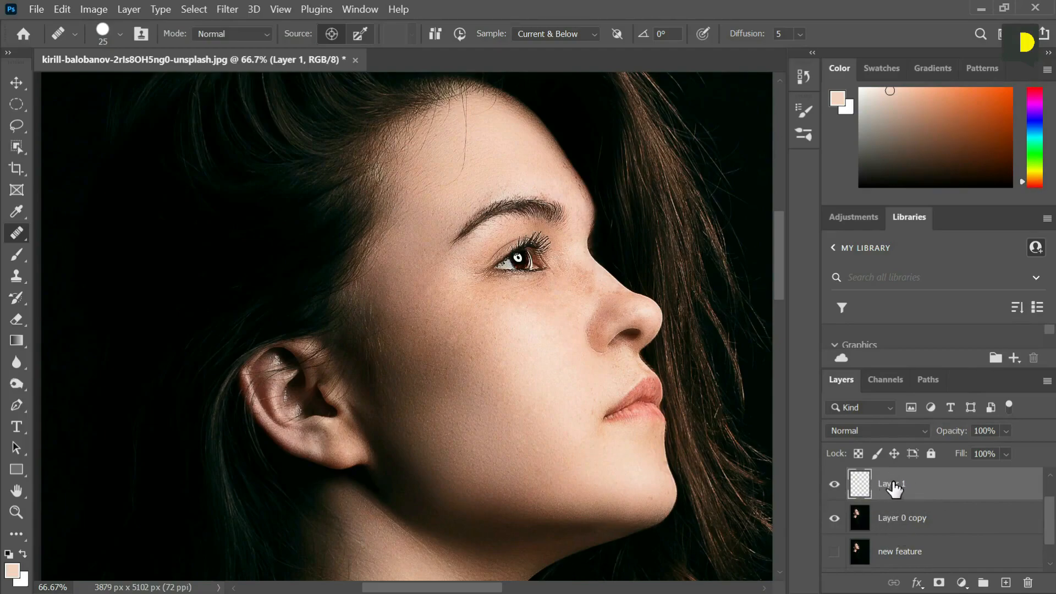
pyautogui.keyDown('shift'); pyautogui.click(914, 521); pyautogui.keyUp('shift')
pyautogui.hotkey('ctrl', 'e')
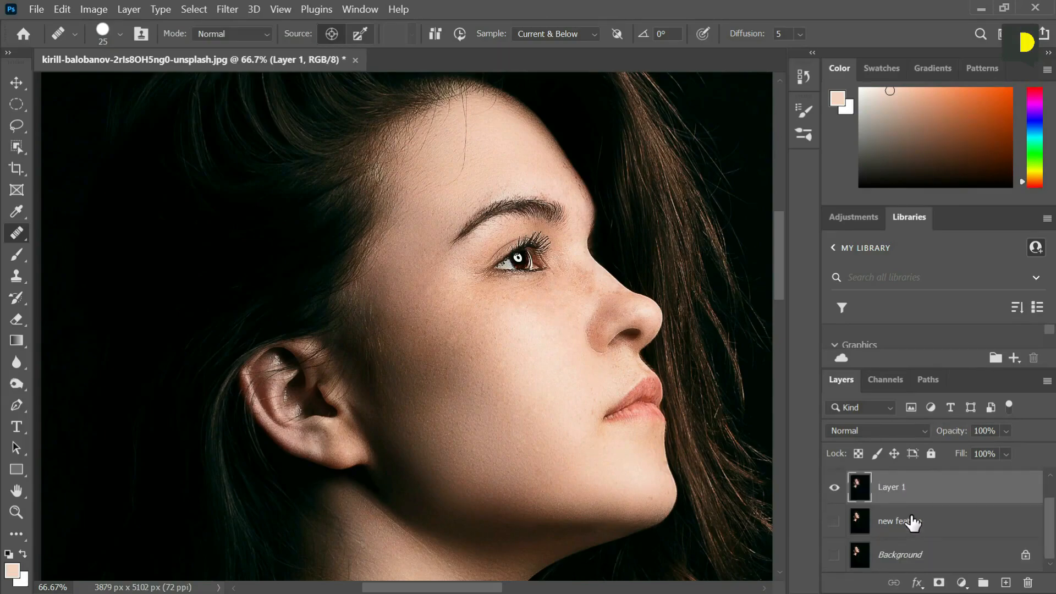
# Show the Background and compare the original portrait with the new feature layer and the healed Layer 1
pyautogui.click(835, 555)
pyautogui.click(835, 521)
pyautogui.click(834, 487)
pyautogui.click(835, 522)
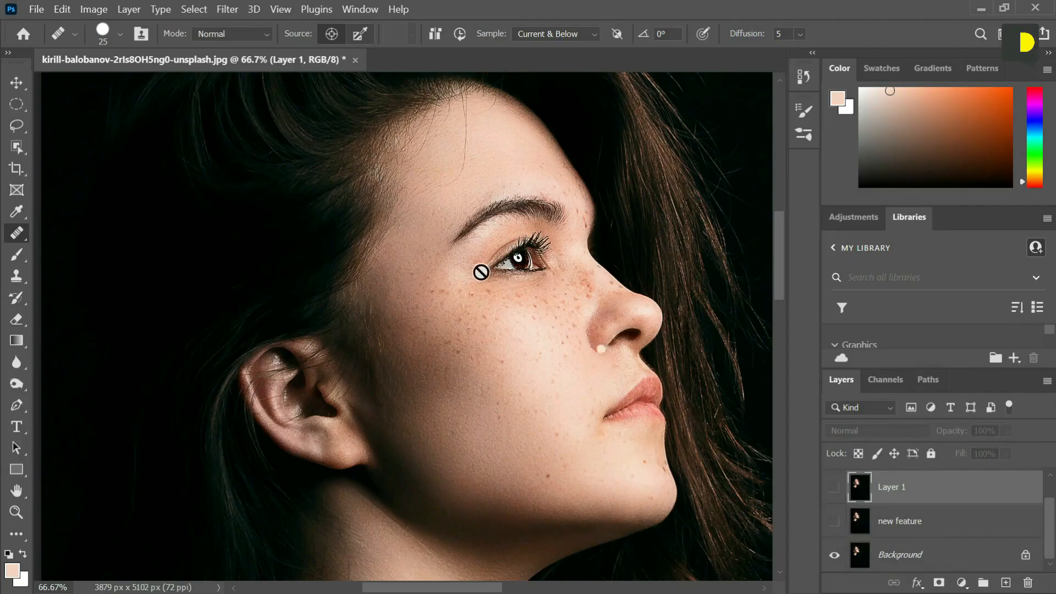
pyautogui.click(227, 9)
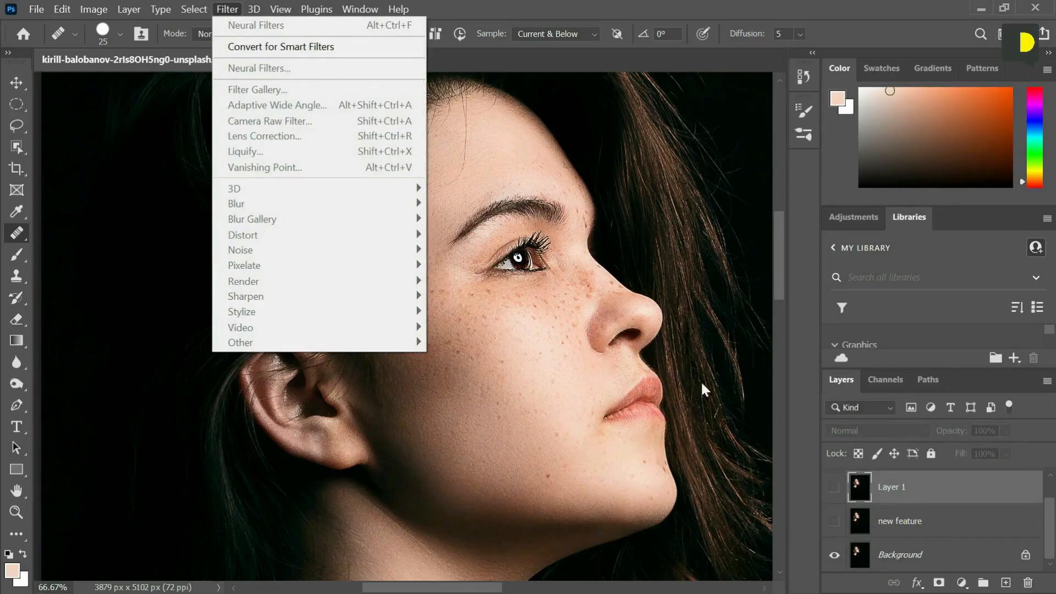
pyautogui.click(926, 527)
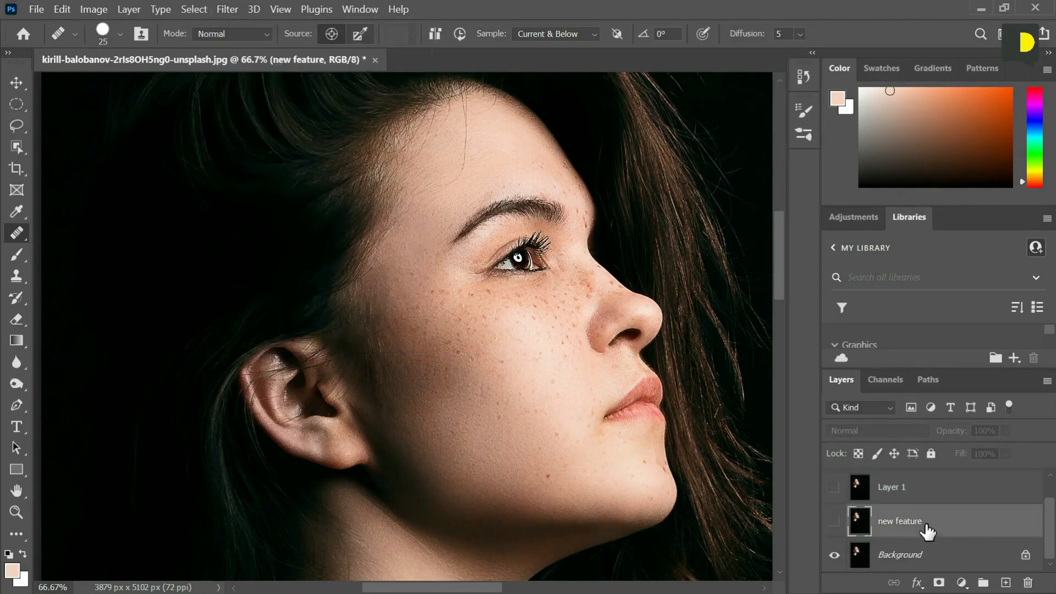
pyautogui.click(835, 523)
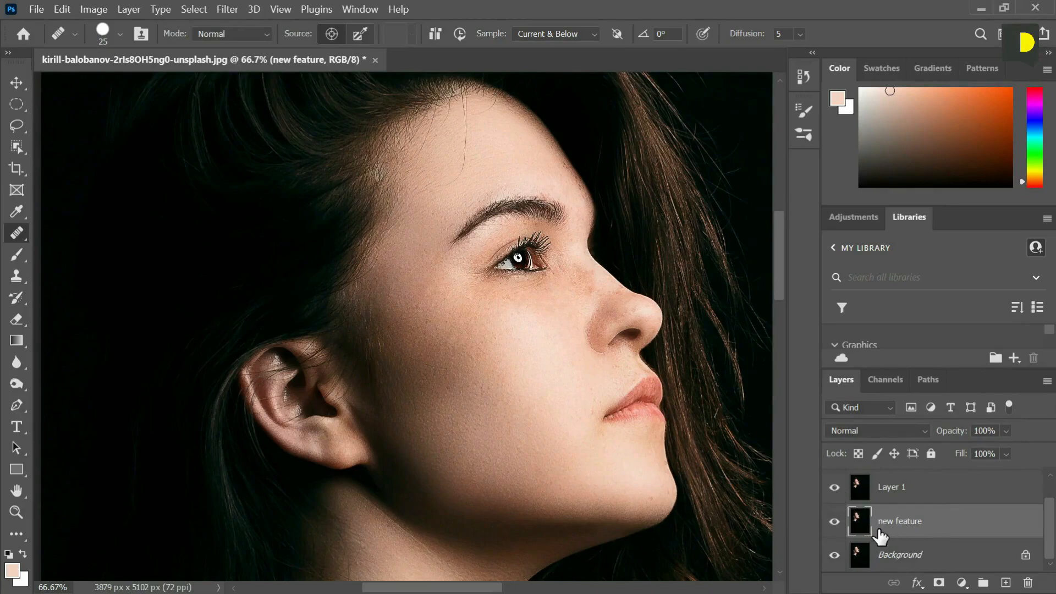
# Merge Layer 1 with the new feature layer and hide the merged layer to compare it with the Background
pyautogui.scroll(1, 883, 539)
pyautogui.click(902, 527)
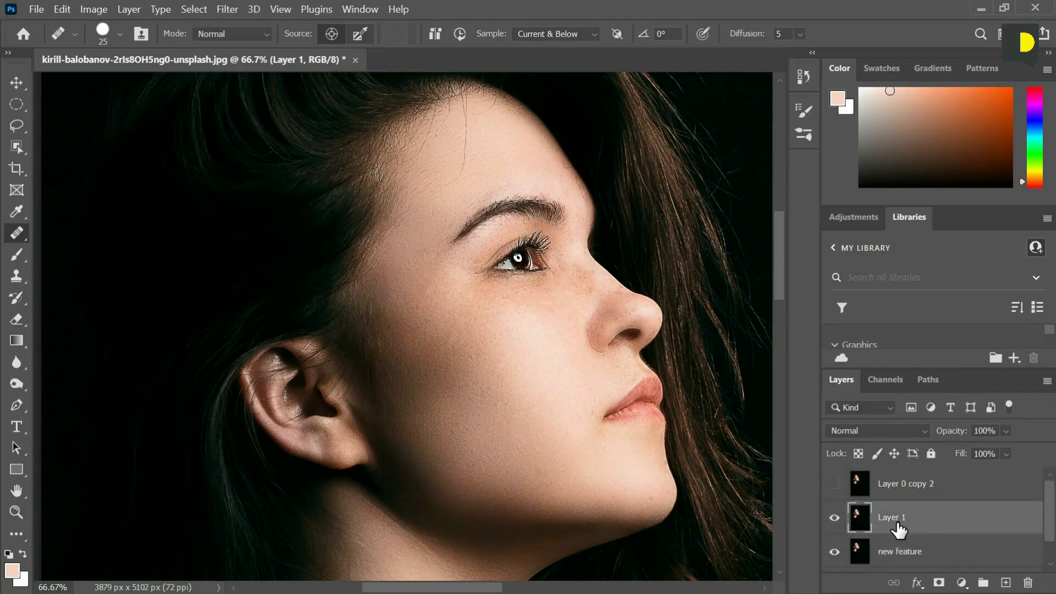
pyautogui.scroll(-1, 899, 530)
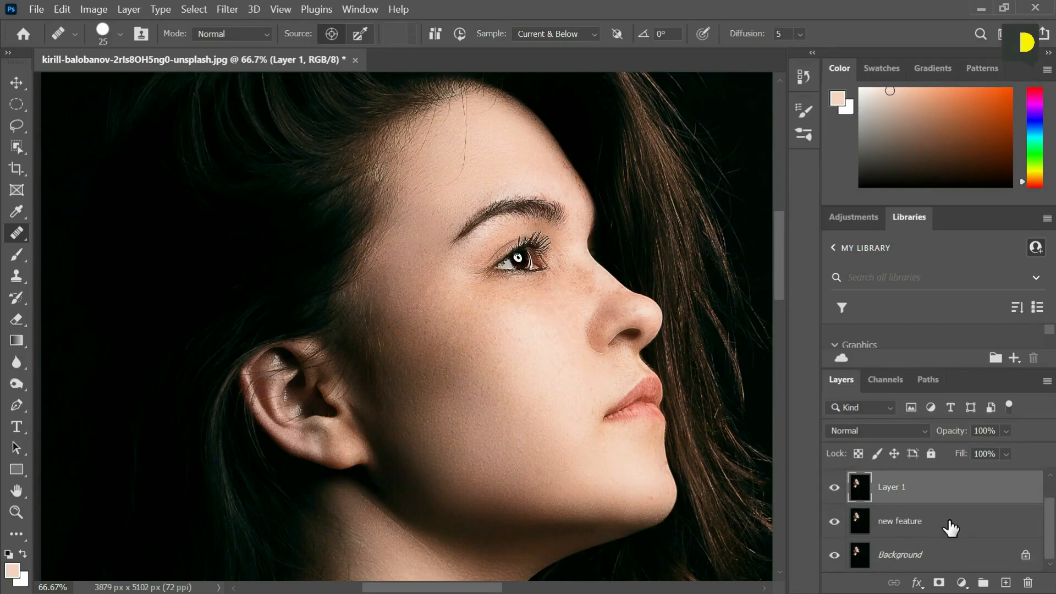
pyautogui.keyDown('shift'); pyautogui.click(939, 529); pyautogui.keyUp('shift')
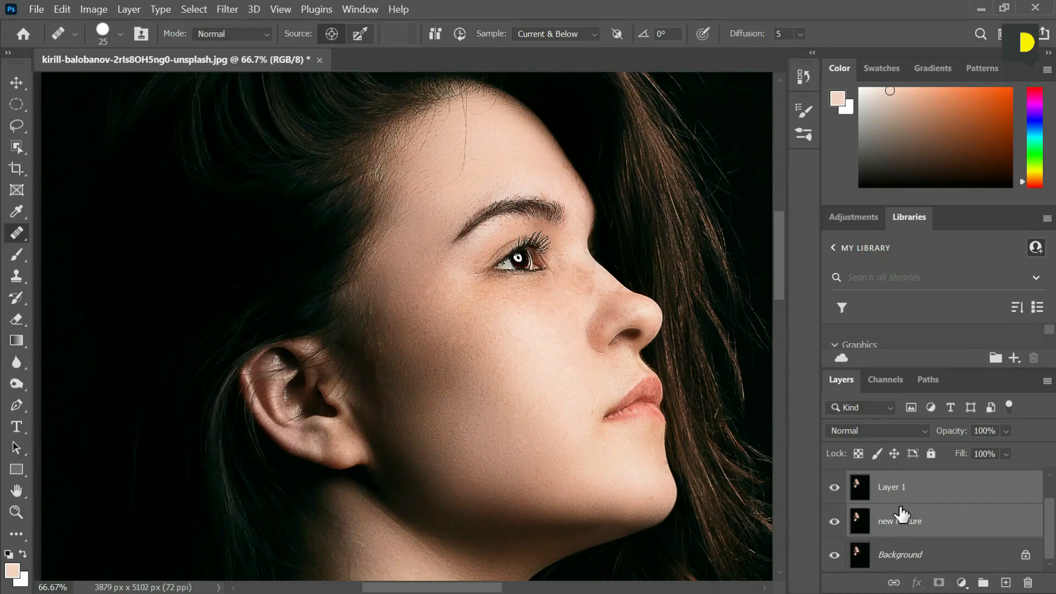
pyautogui.hotkey('ctrl', 'e')
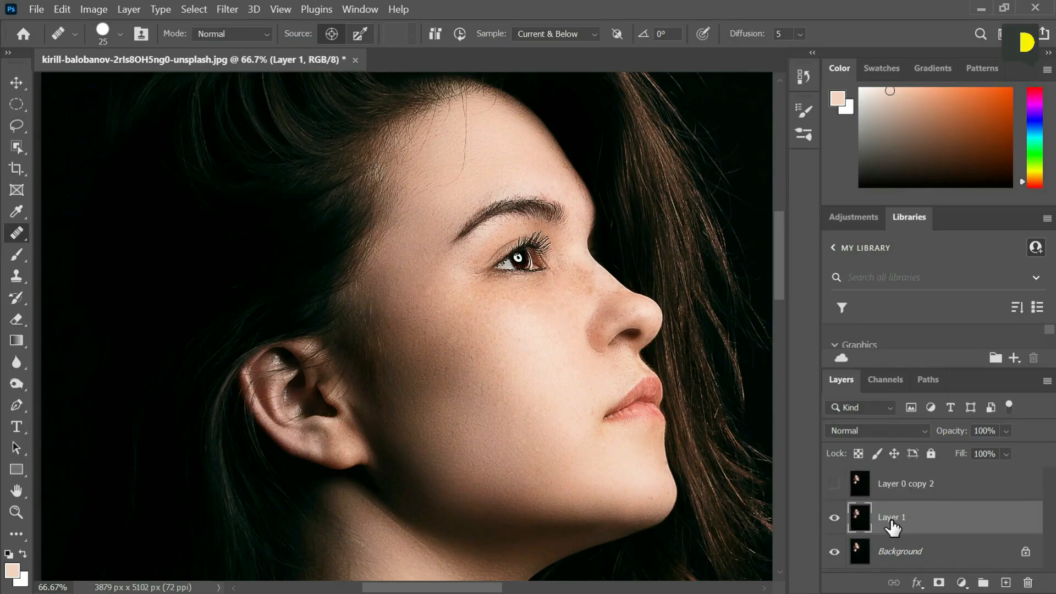
pyautogui.click(834, 519)
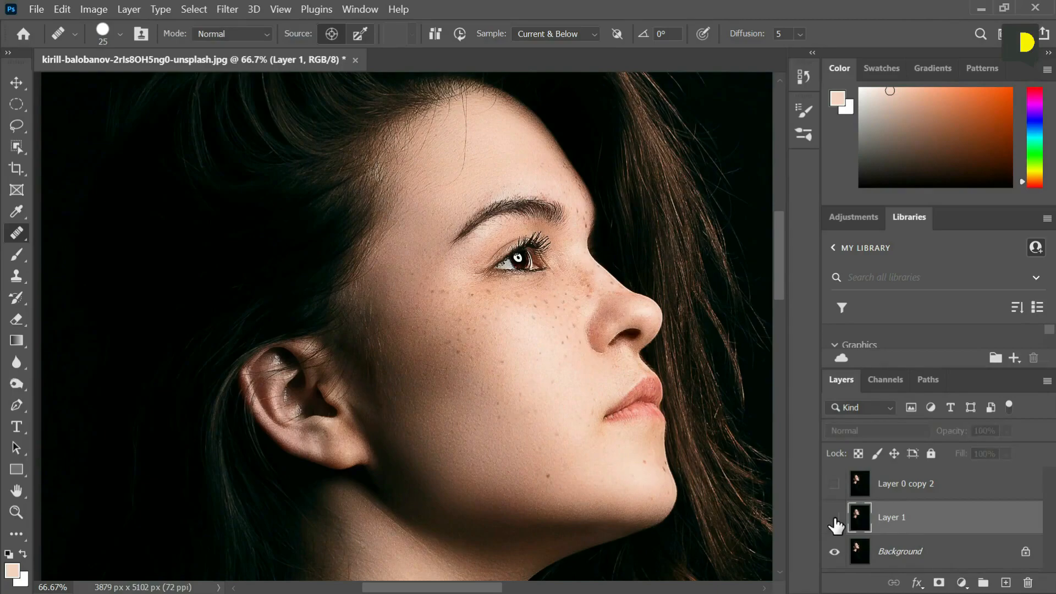
# Compare the portrait with Layer 1 hidden and shown, leaving the layer visible
pyautogui.click(834, 519)
pyautogui.click(834, 518)
pyautogui.click(835, 518)
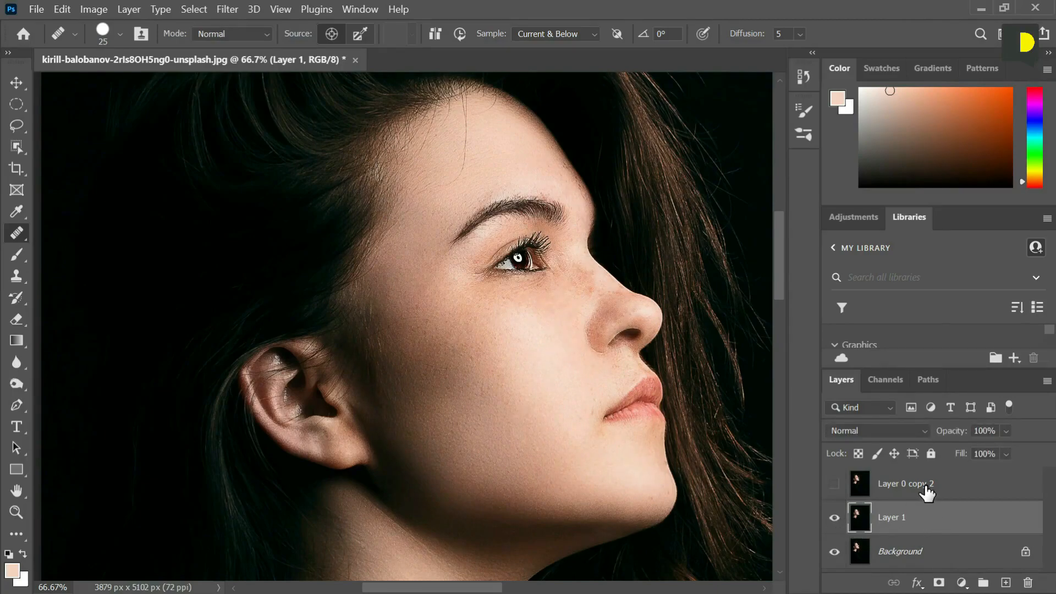
# Delete Layer 0 copy 2 and duplicate Layer 1 twice
pyautogui.click(962, 495)
pyautogui.moveTo(962, 495); pyautogui.dragTo(1027, 582)
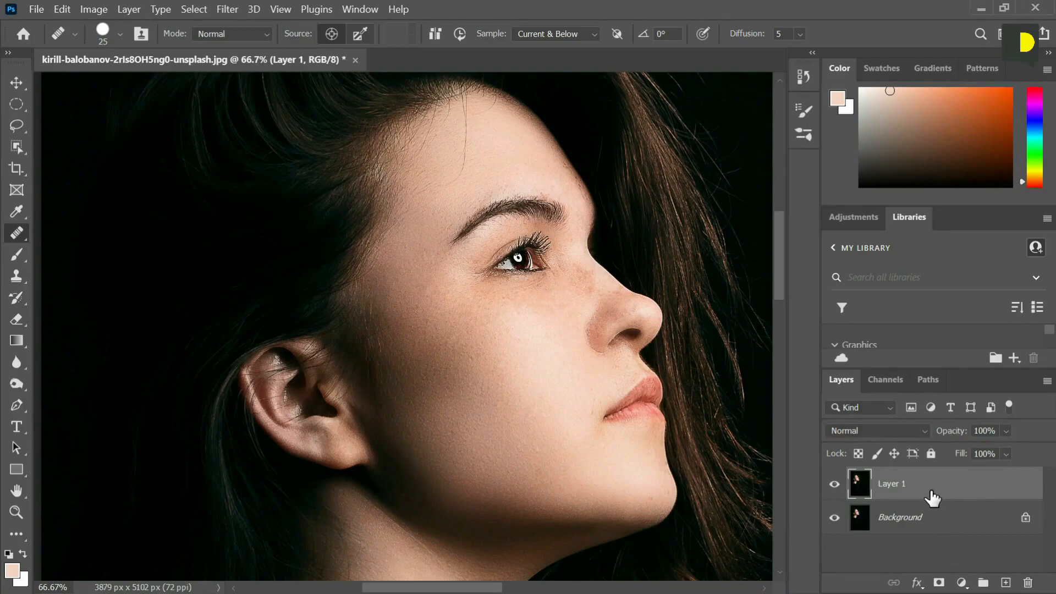
pyautogui.hotkey('ctrl', 'j')
pyautogui.hotkey('ctrl', 'j')
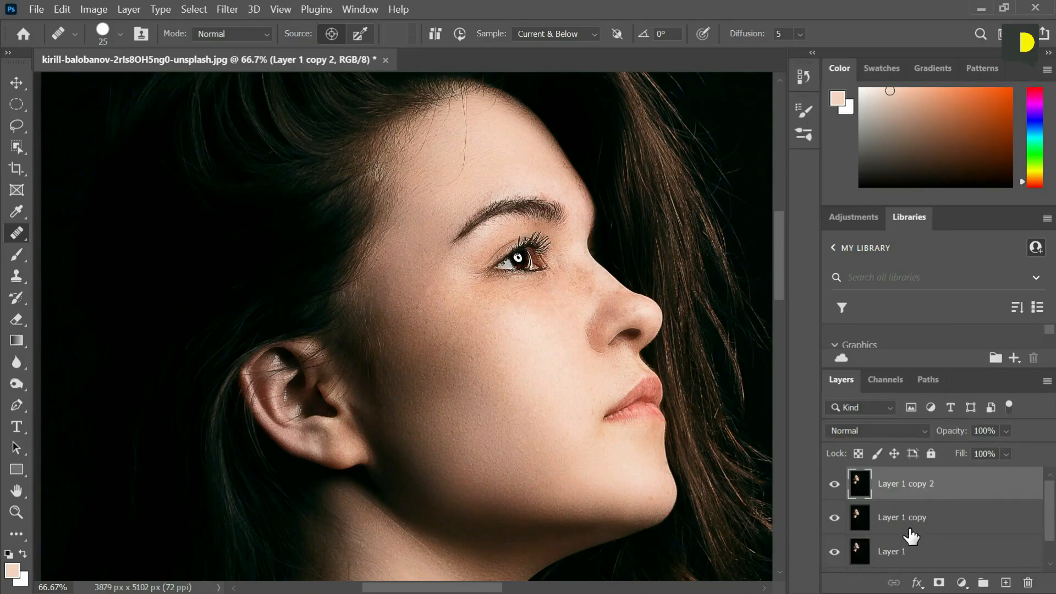
pyautogui.scroll(-1, 908, 535)
pyautogui.scroll(1, 907, 535)
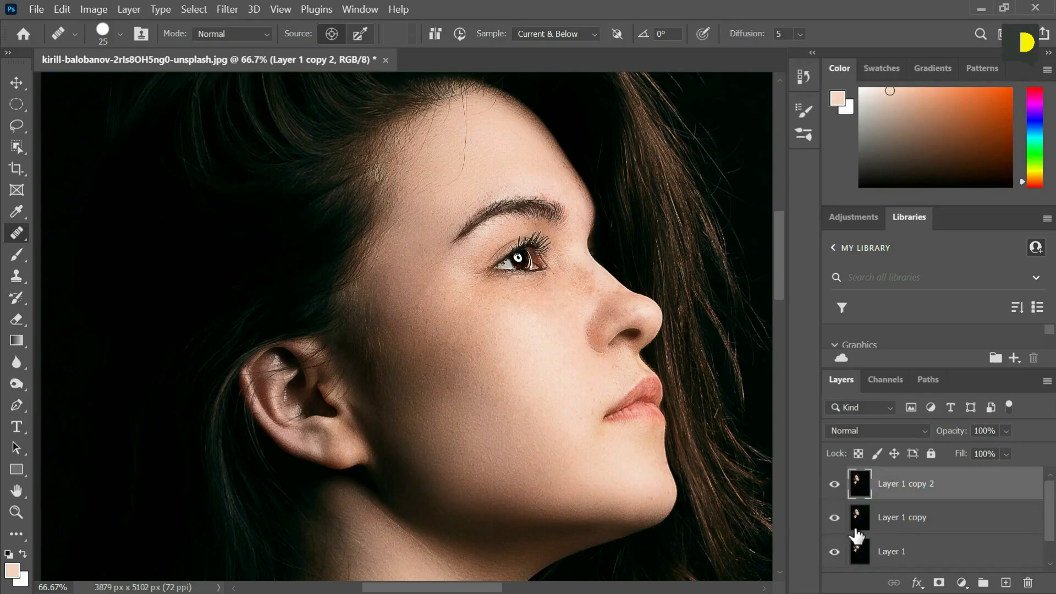
# Rename Layer 1 copy as "Skin Color" and Layer 1 copy 2 as "Skin Texture"
pyautogui.doubleClick(898, 518)
pyautogui.write('Skin')
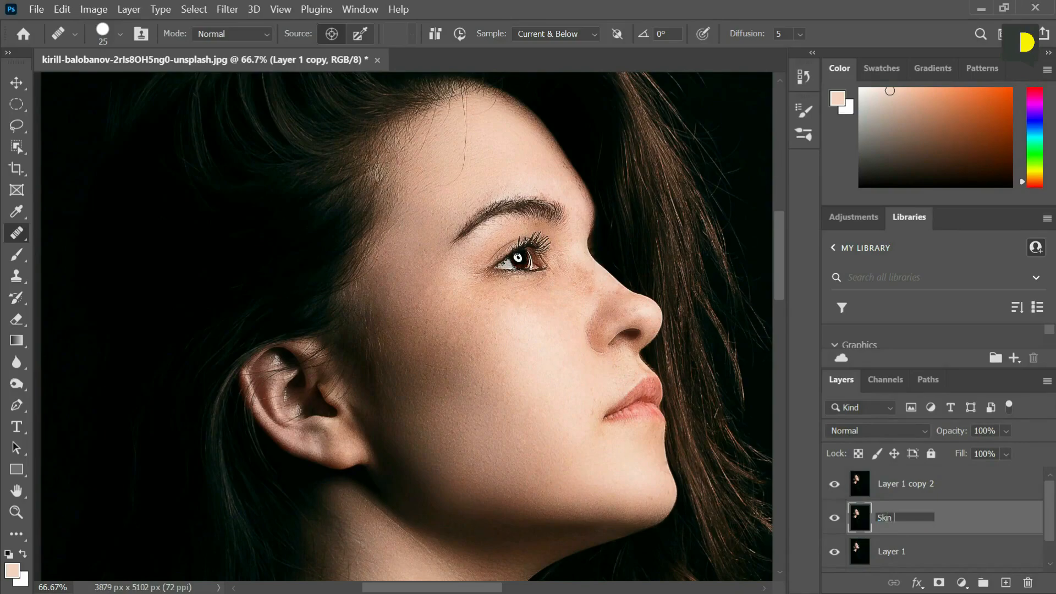
pyautogui.write(' Color')
pyautogui.press('Return')
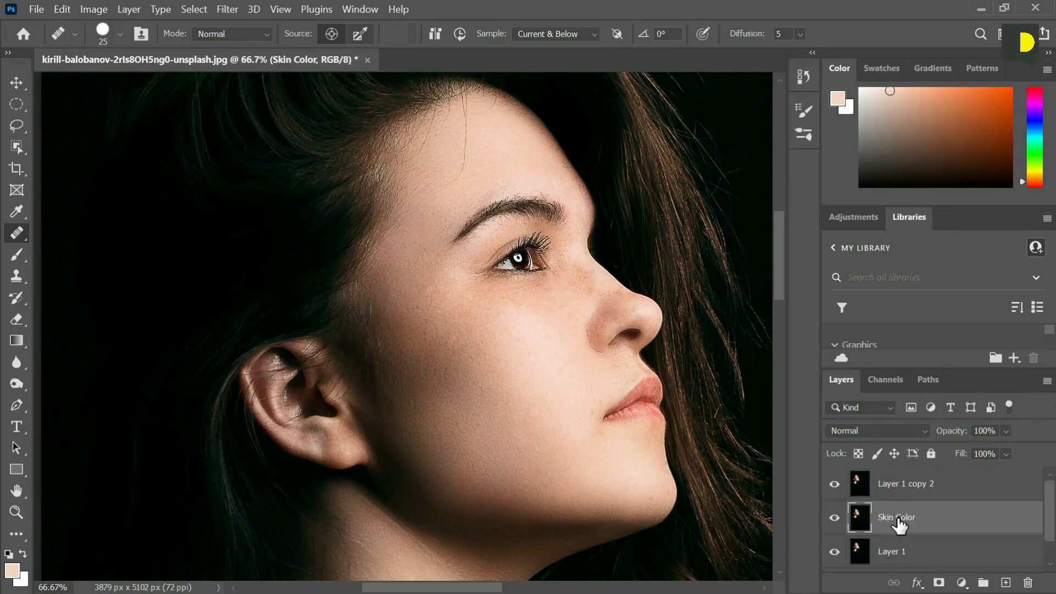
pyautogui.doubleClick(899, 487)
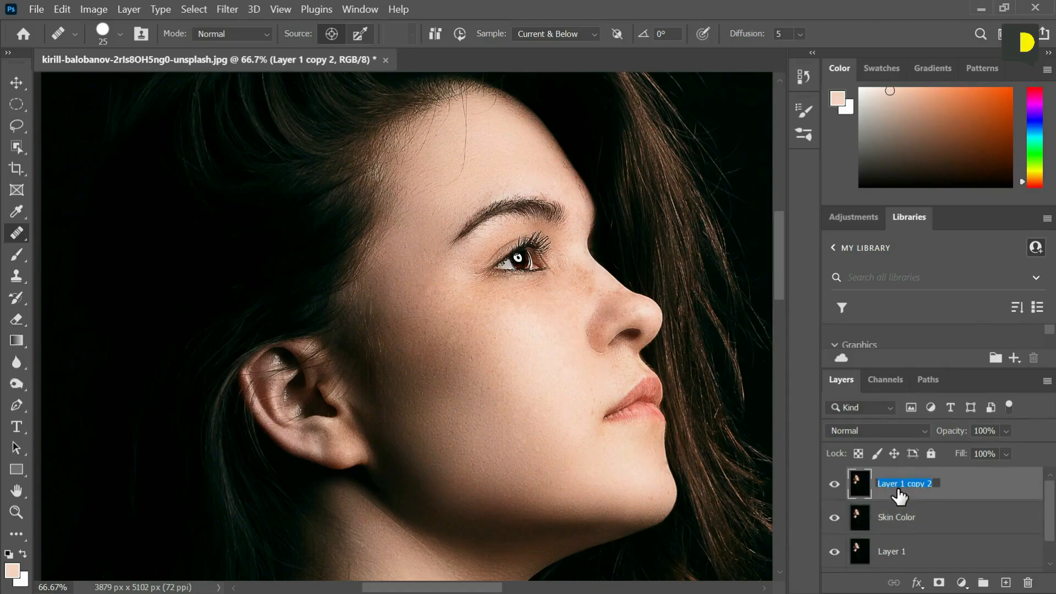
pyautogui.write('Skin Text')
pyautogui.press('Return')
# Make Skin Color the active layer and hide the Skin Texture layer
pyautogui.click(886, 521)
pyautogui.scroll(-1, 892, 533)
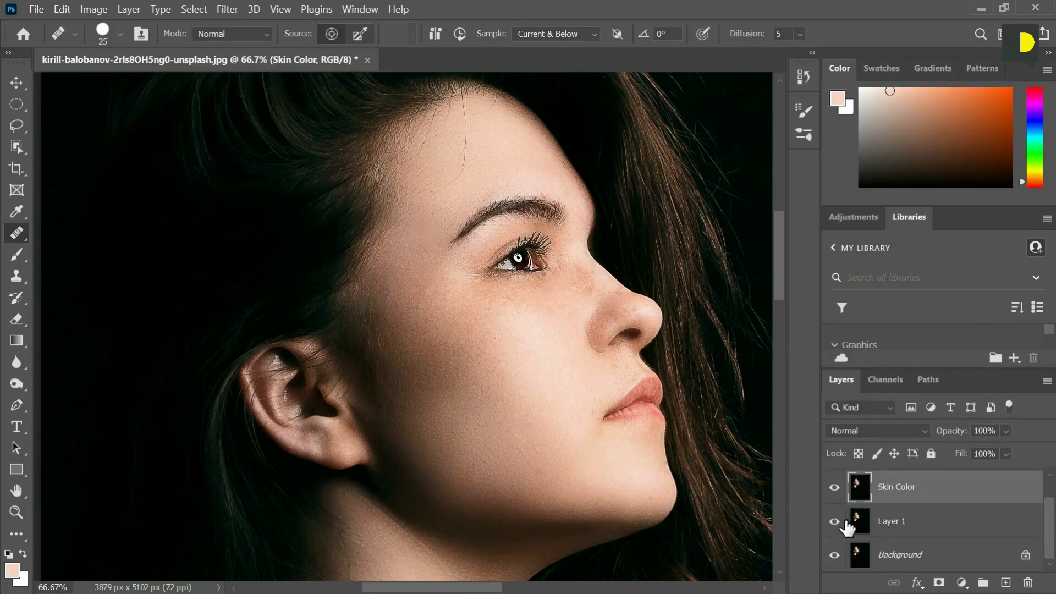
pyautogui.scroll(1, 886, 515)
pyautogui.click(834, 484)
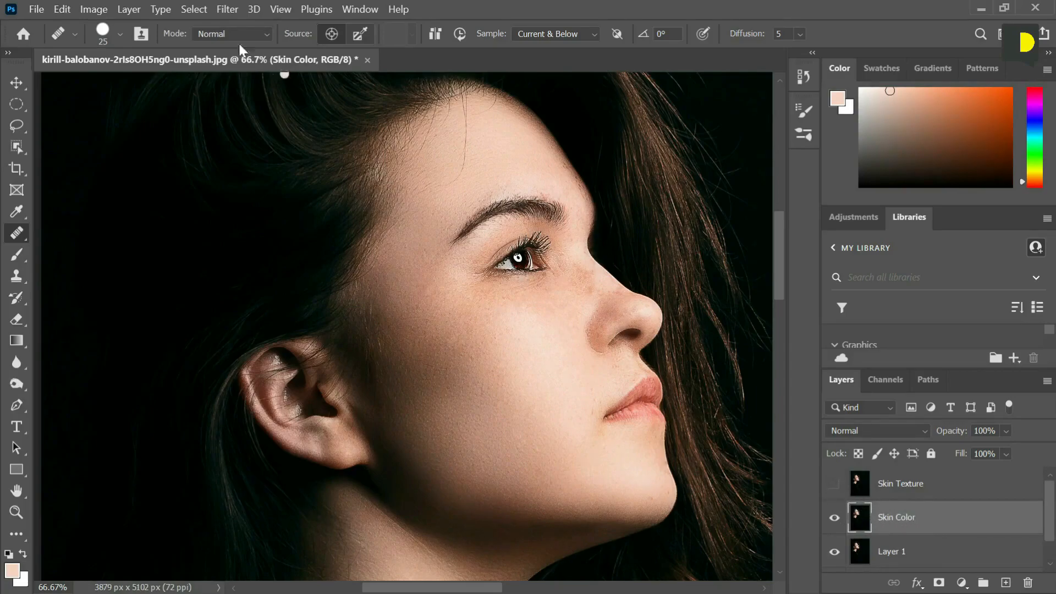
# Open Gaussian Blur for the Skin Color layer and preview the eye area at a 0.1-pixel radius
pyautogui.click(226, 9)
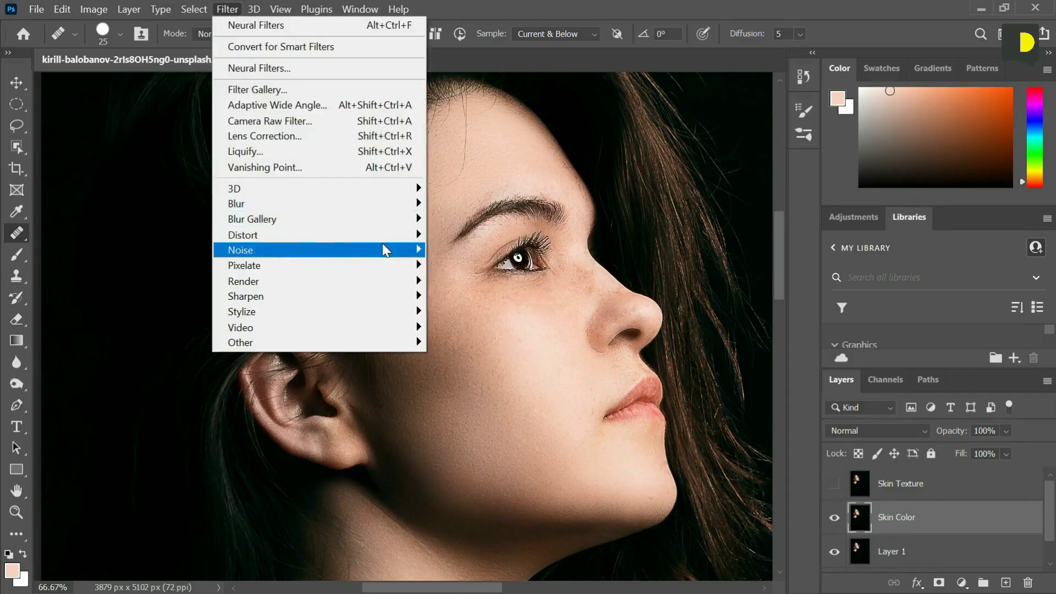
pyautogui.moveTo(397, 211)
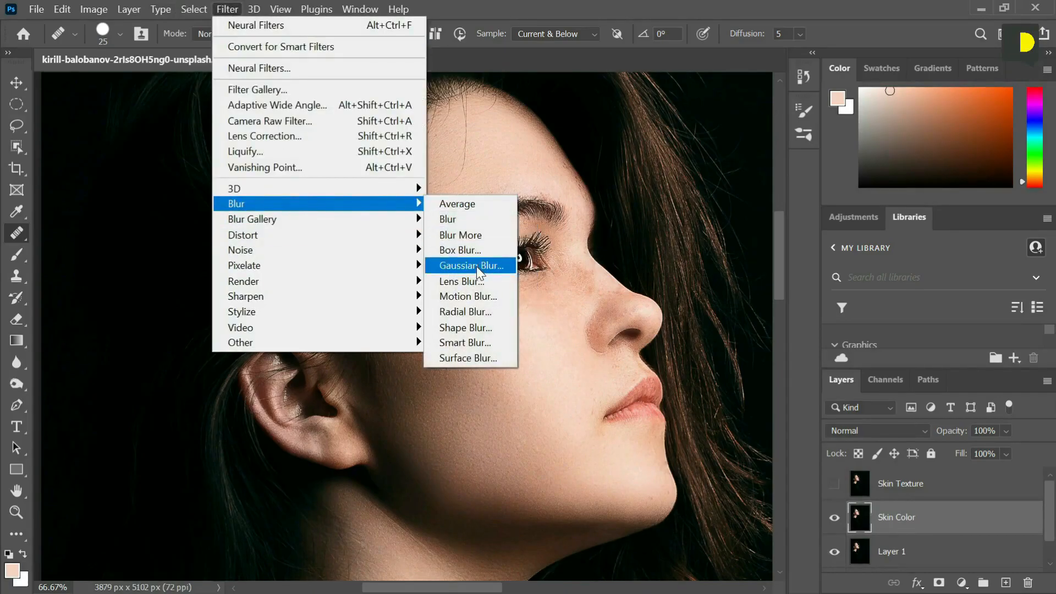
pyautogui.click(477, 267)
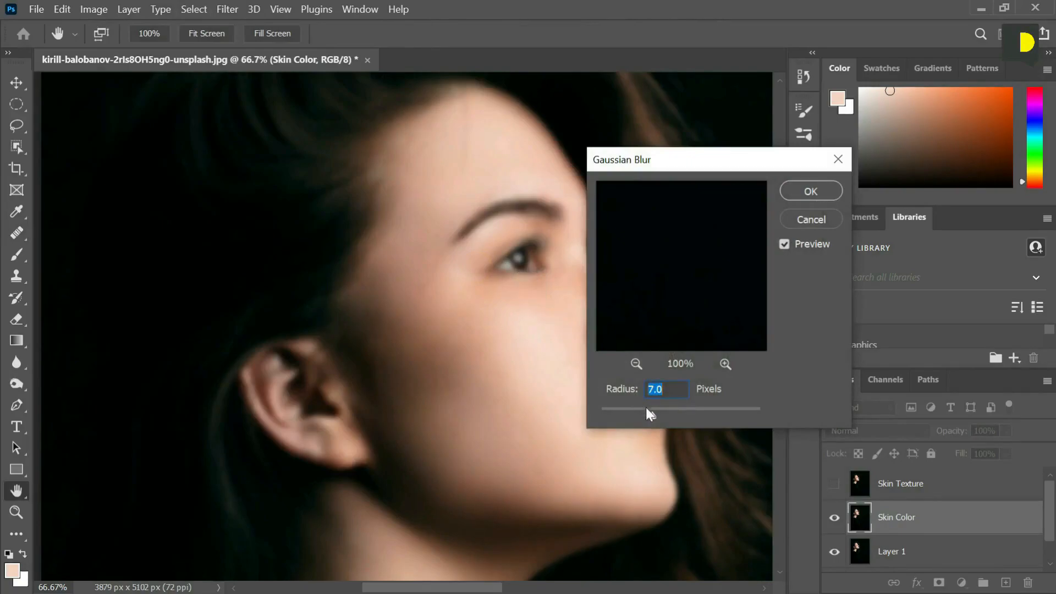
pyautogui.moveTo(652, 416); pyautogui.dragTo(596, 417)
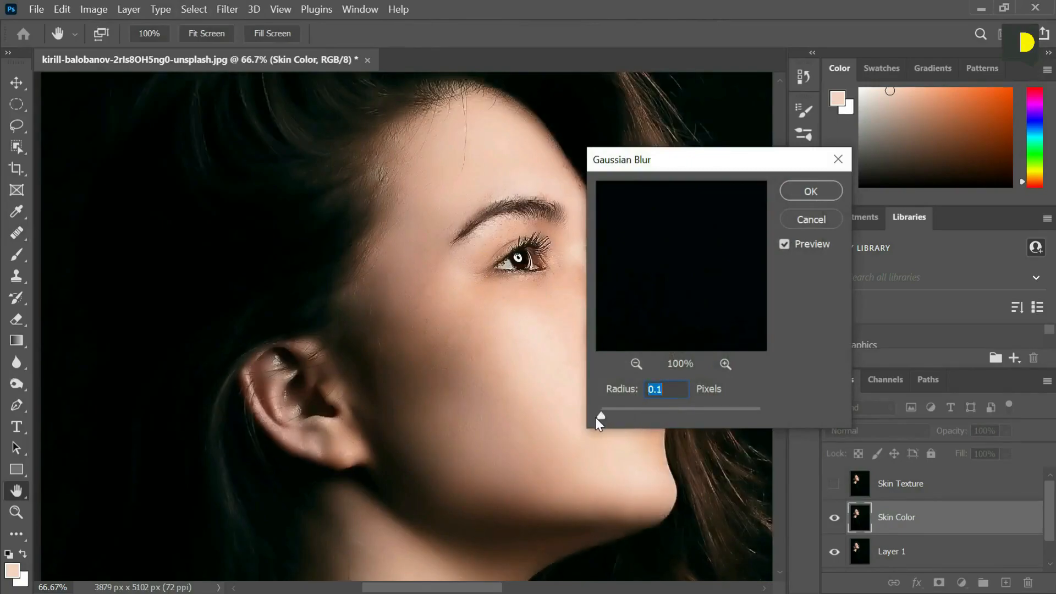
pyautogui.click(539, 285)
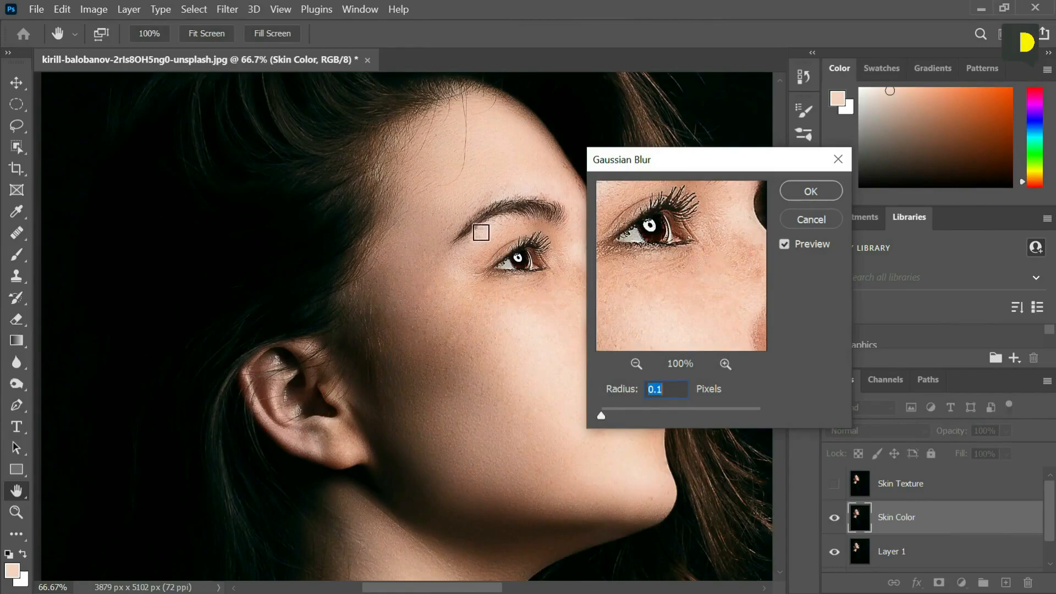
pyautogui.click(499, 246)
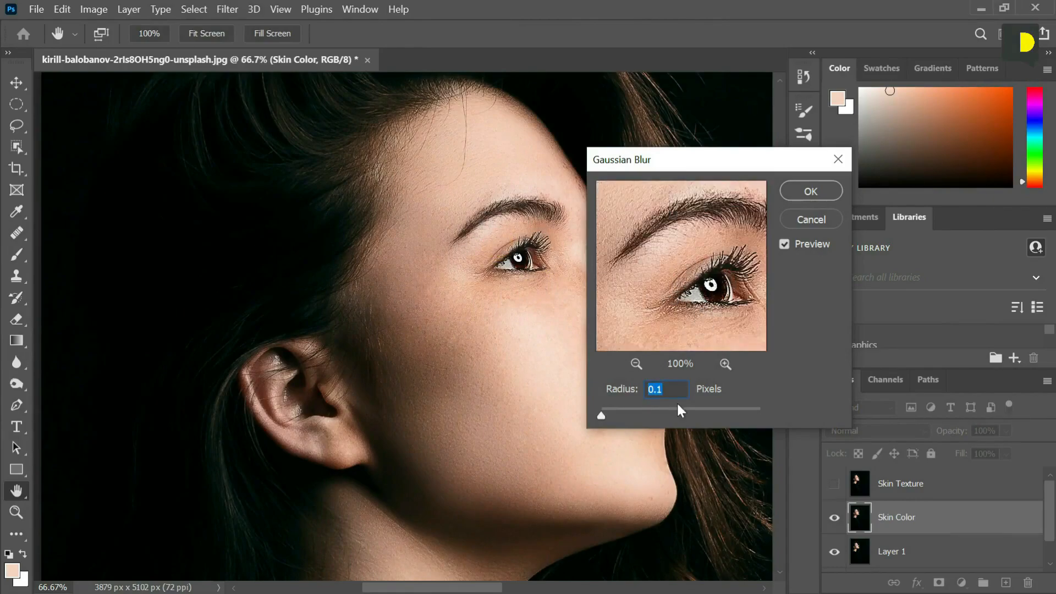
# Set the Gaussian Blur radius to 6.5 pixels, checking the cheek and eye previews, and apply it to Skin Color
pyautogui.moveTo(601, 417); pyautogui.dragTo(648, 420)
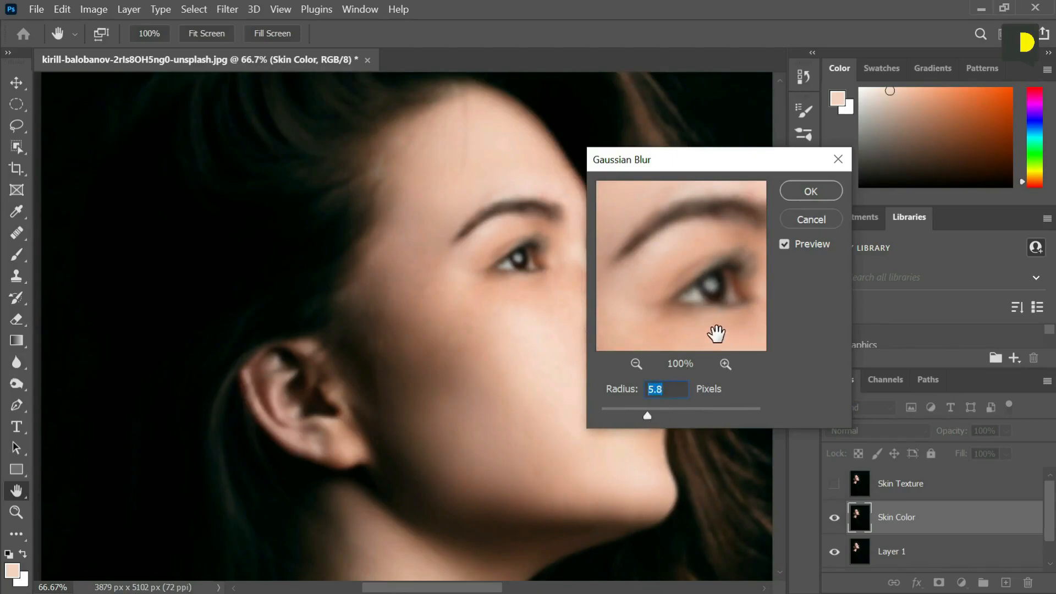
pyautogui.click(523, 348)
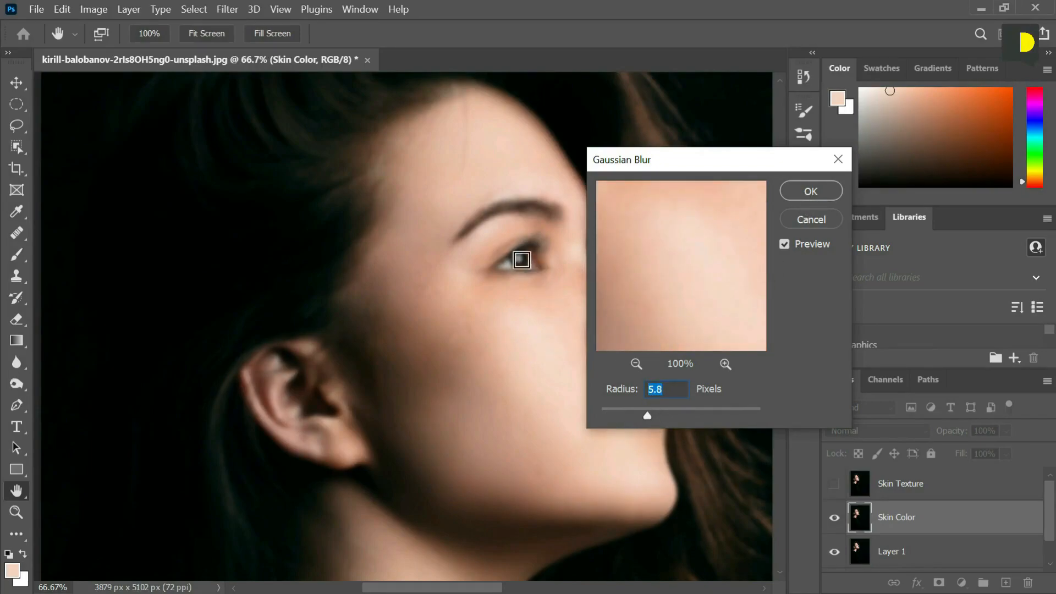
pyautogui.click(497, 259)
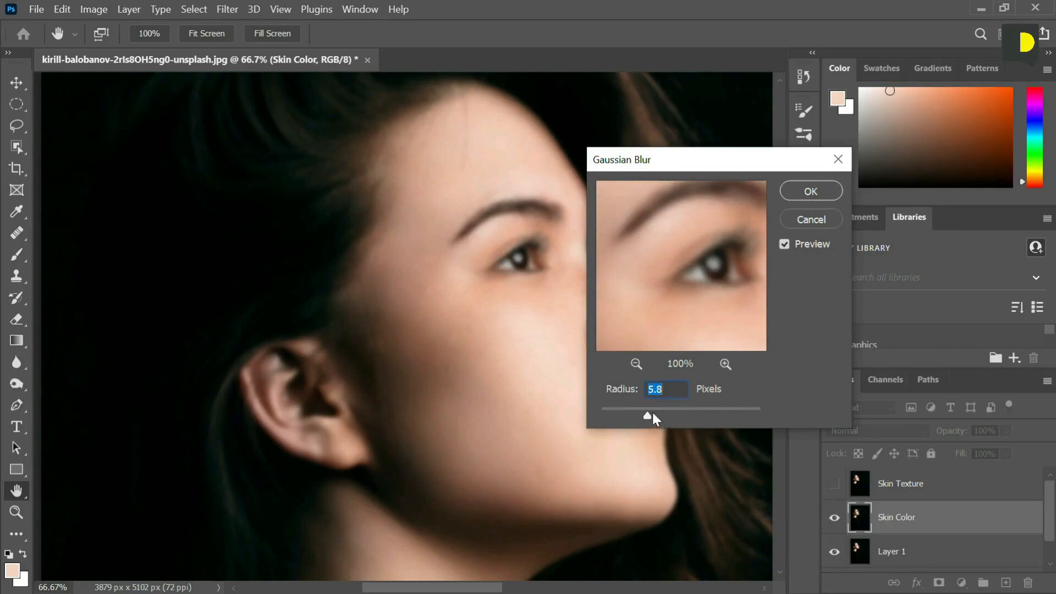
pyautogui.click(650, 415)
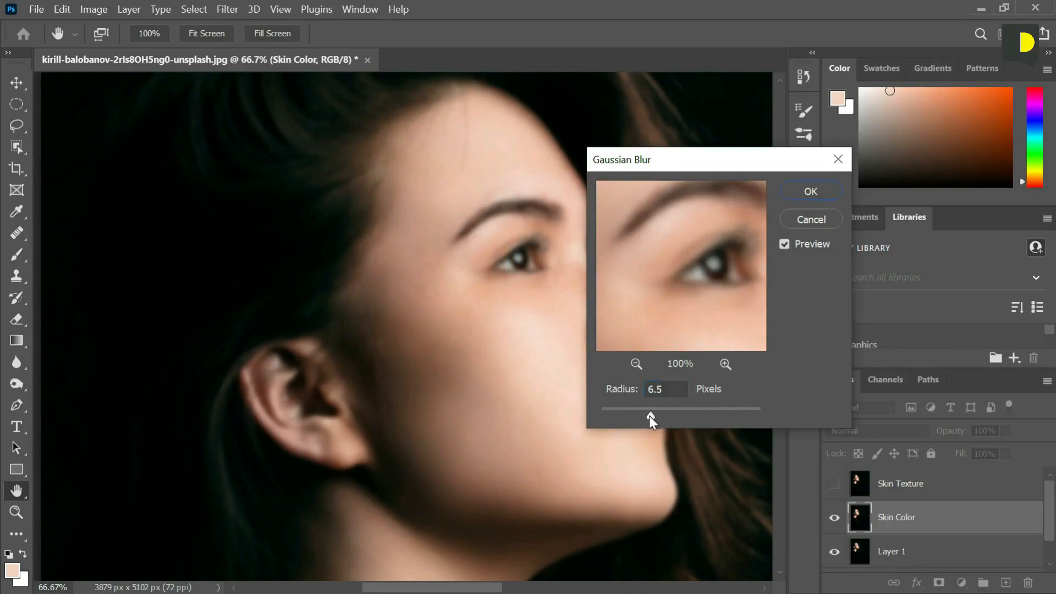
pyautogui.press('j')
pyautogui.click(810, 190)
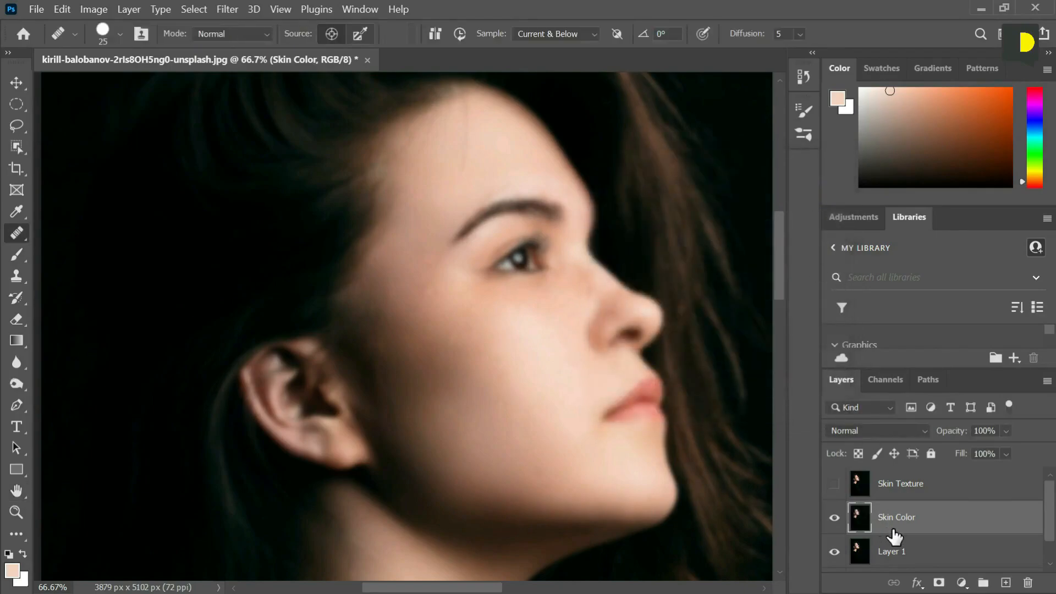
# Make Skin Texture the active layer and turn its visibility back on
pyautogui.click(835, 550)
pyautogui.scroll(-1, 858, 553)
pyautogui.scroll(1, 858, 553)
pyautogui.click(905, 491)
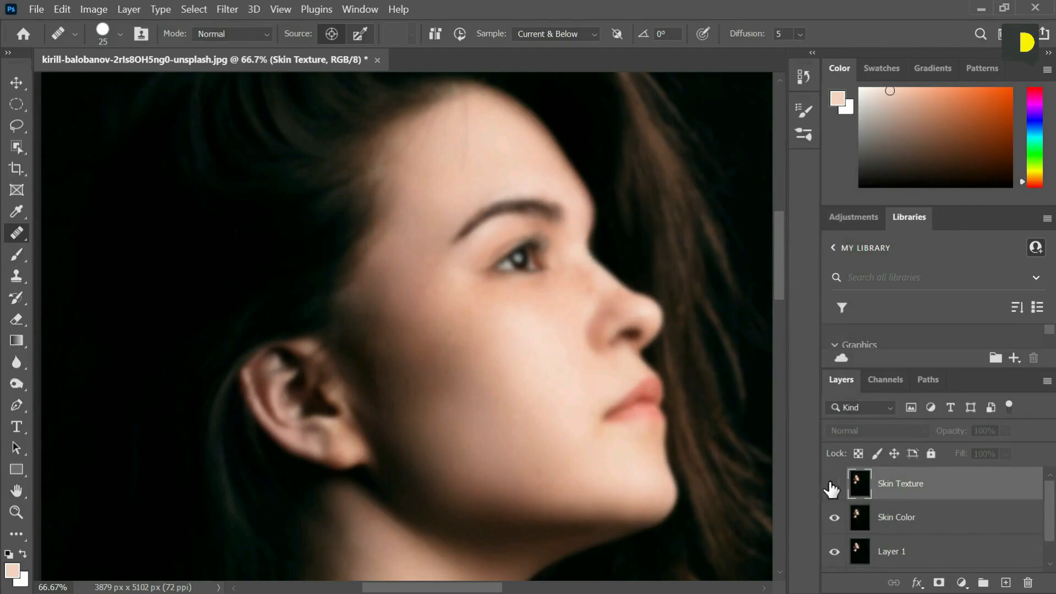
pyautogui.click(835, 487)
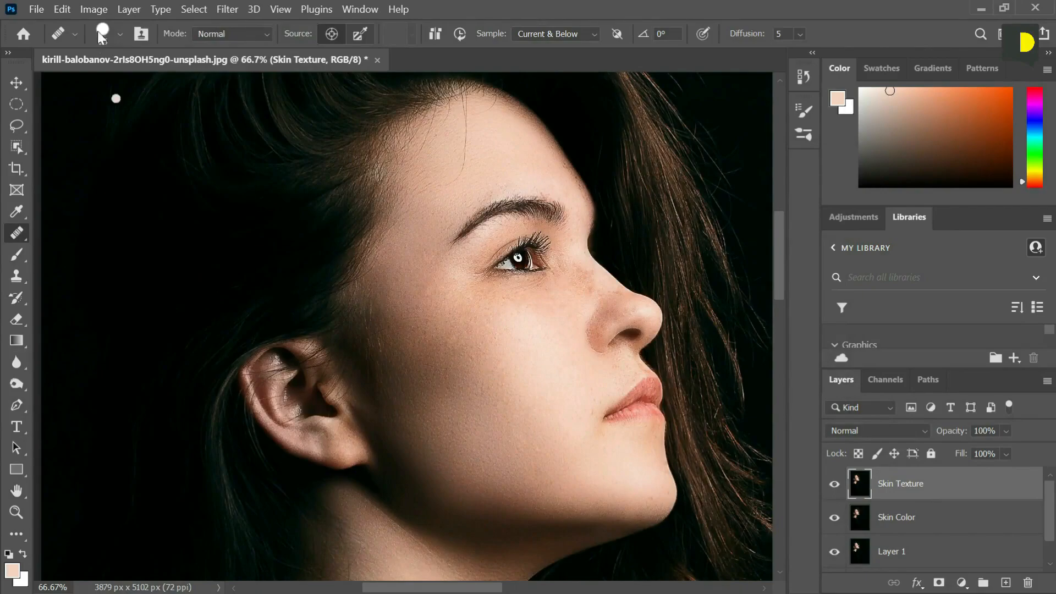
# Open Apply Image for the Skin Texture layer and use the Skin Color layer as source with Subtract blending
pyautogui.click(95, 10)
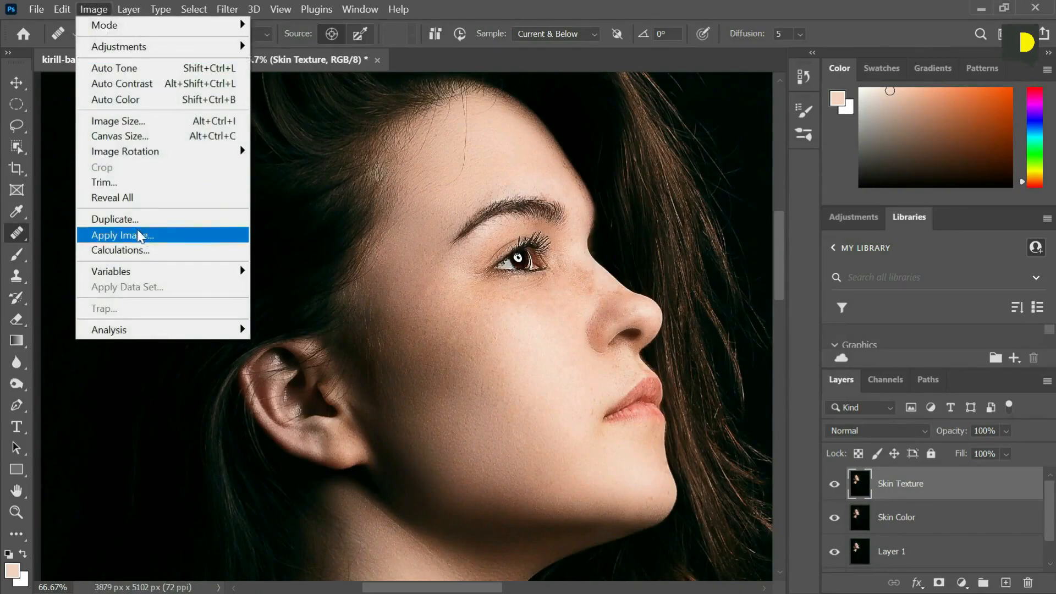
pyautogui.click(157, 236)
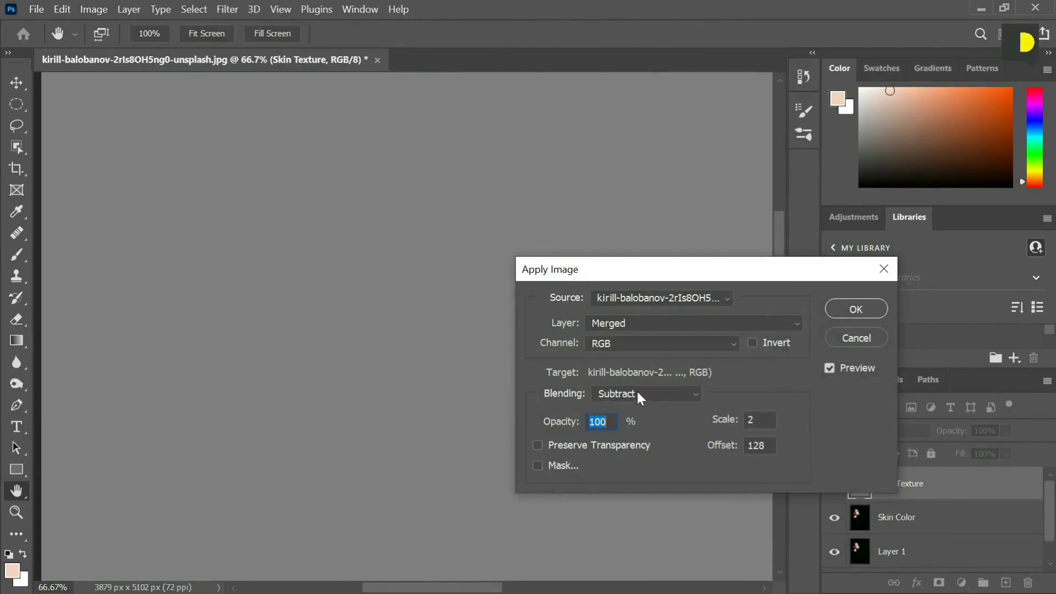
pyautogui.moveTo(713, 276); pyautogui.dragTo(563, 183)
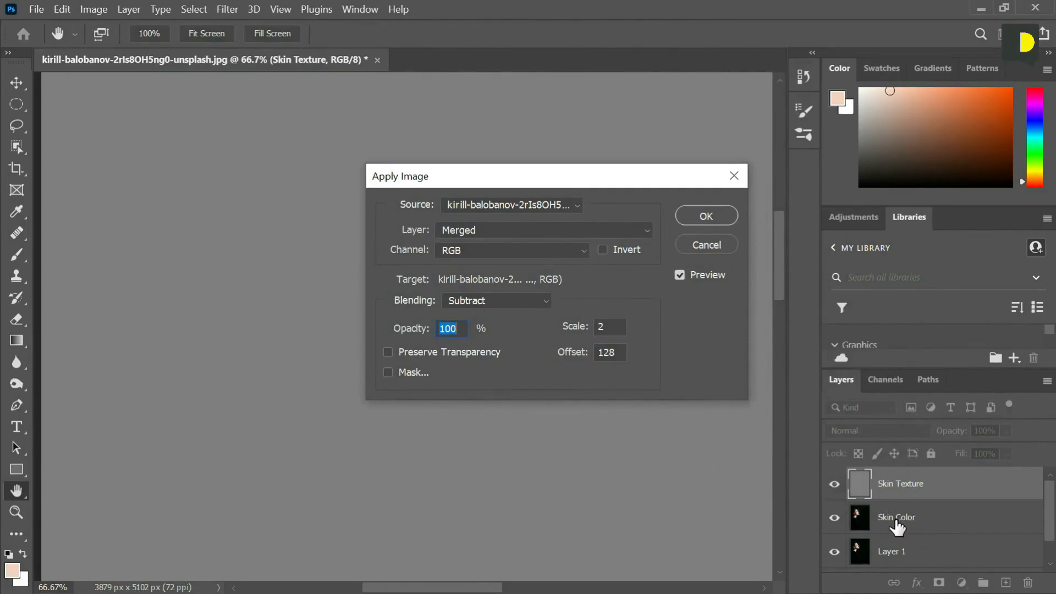
pyautogui.click(500, 232)
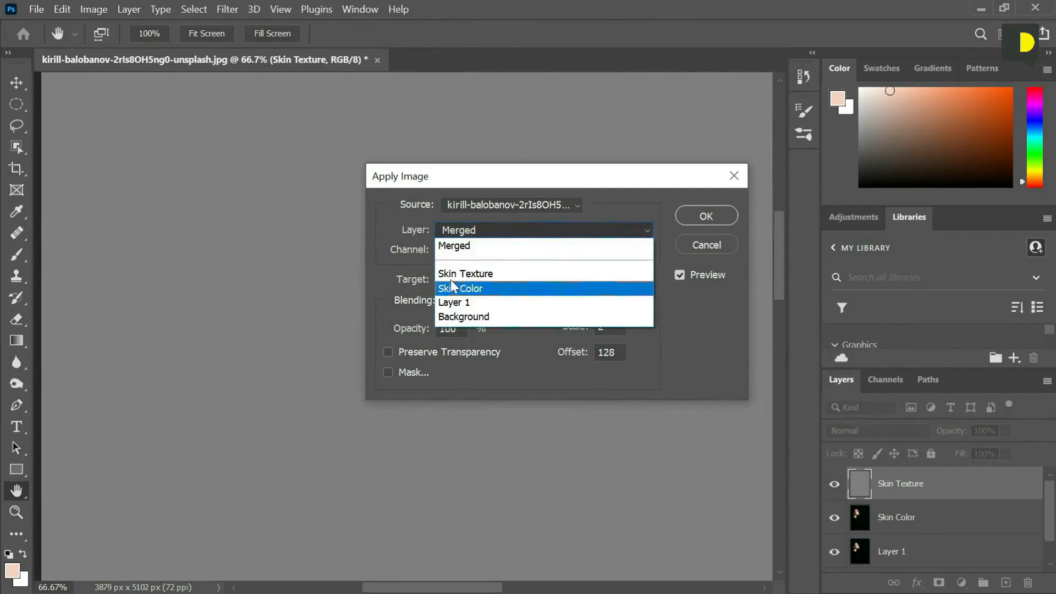
pyautogui.click(471, 288)
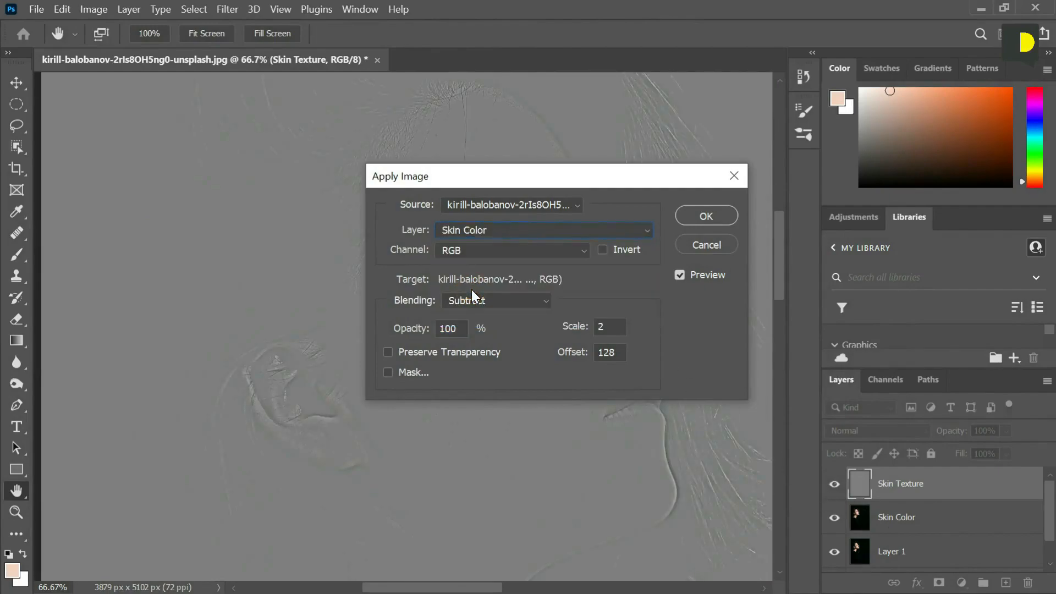
pyautogui.moveTo(513, 179); pyautogui.dragTo(765, 191)
pyautogui.click(742, 311)
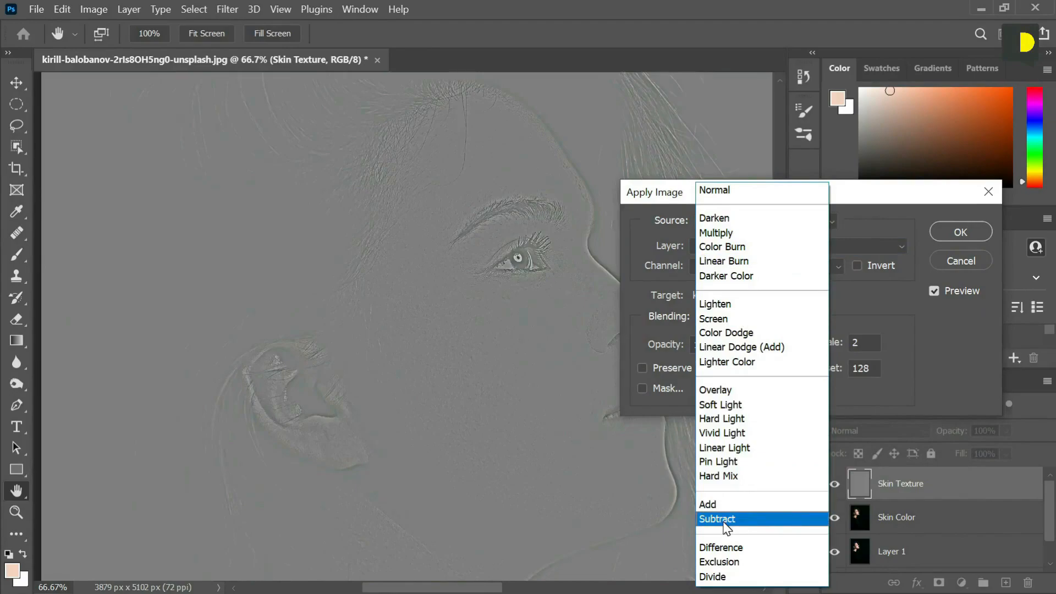
pyautogui.click(725, 519)
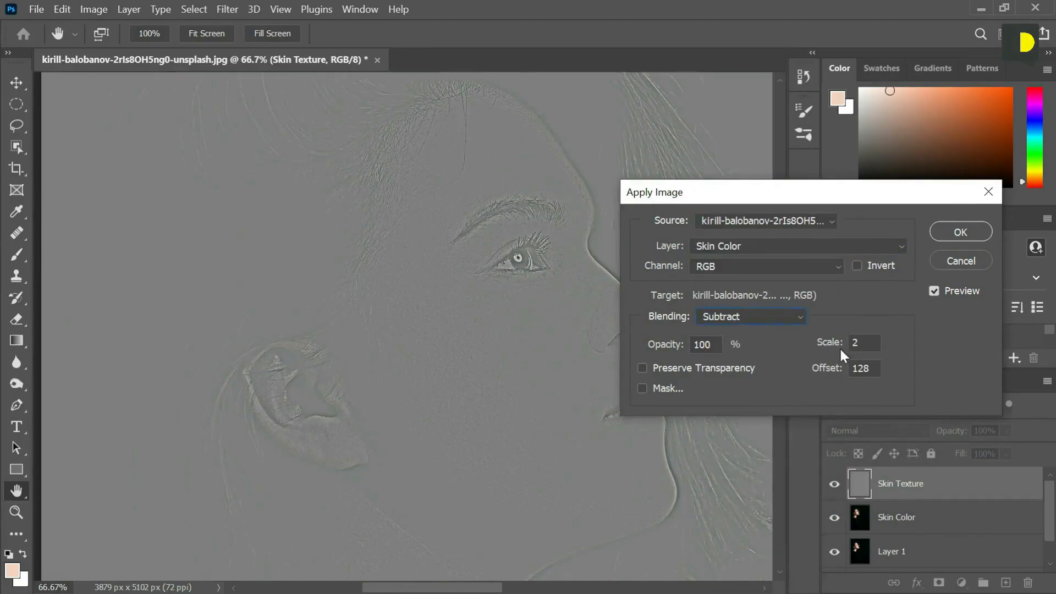
# Try Apply Image offsets of 255 and 0 to preview their effect on the texture layer
pyautogui.press('Tab')
pyautogui.moveTo(747, 203); pyautogui.dragTo(688, 153)
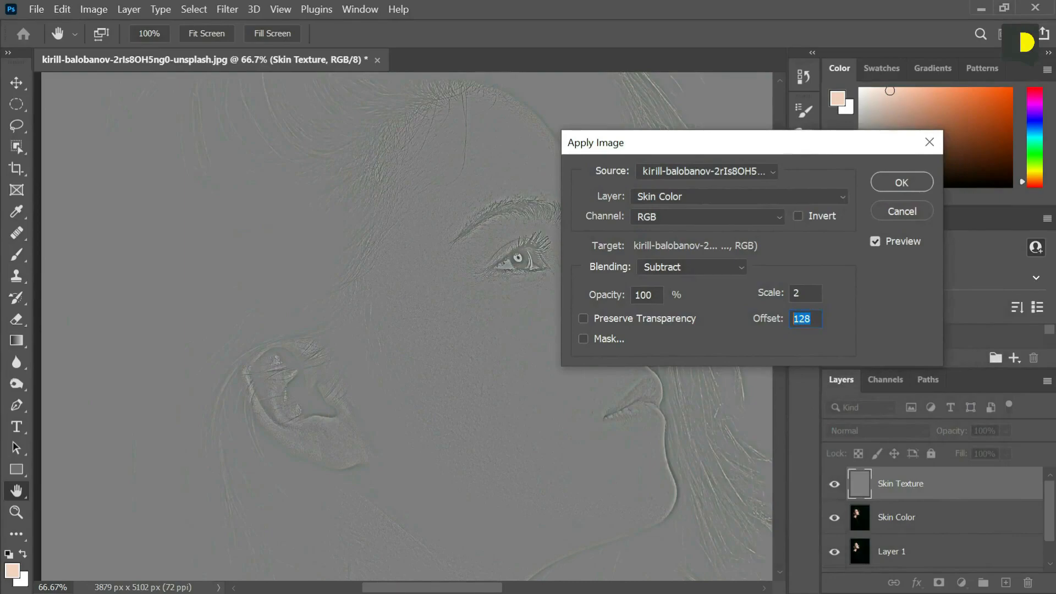
pyautogui.write('255')
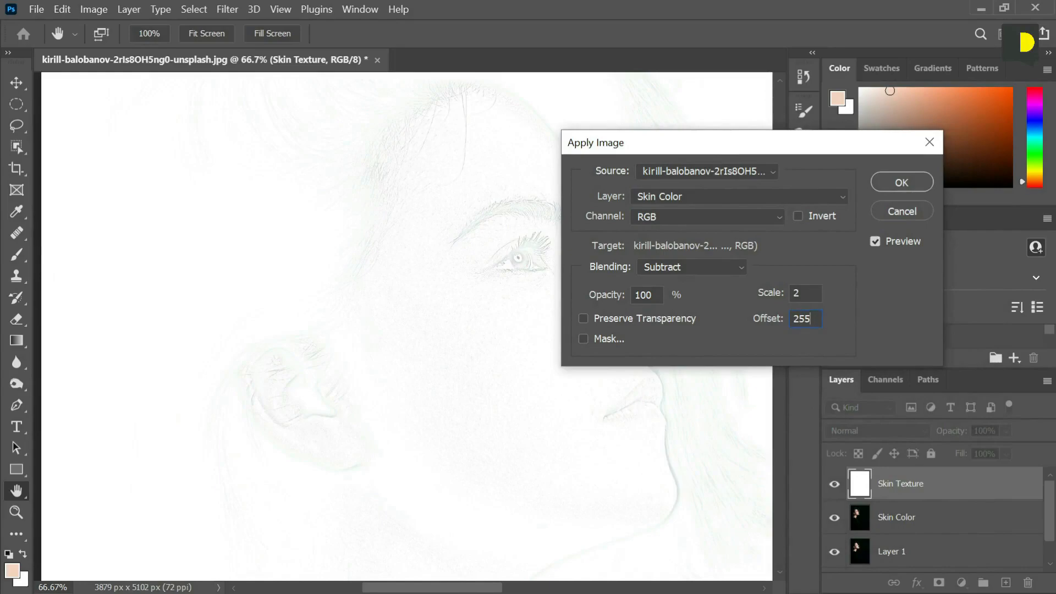
pyautogui.hotkey('ctrl', 'a')
pyautogui.write('0')
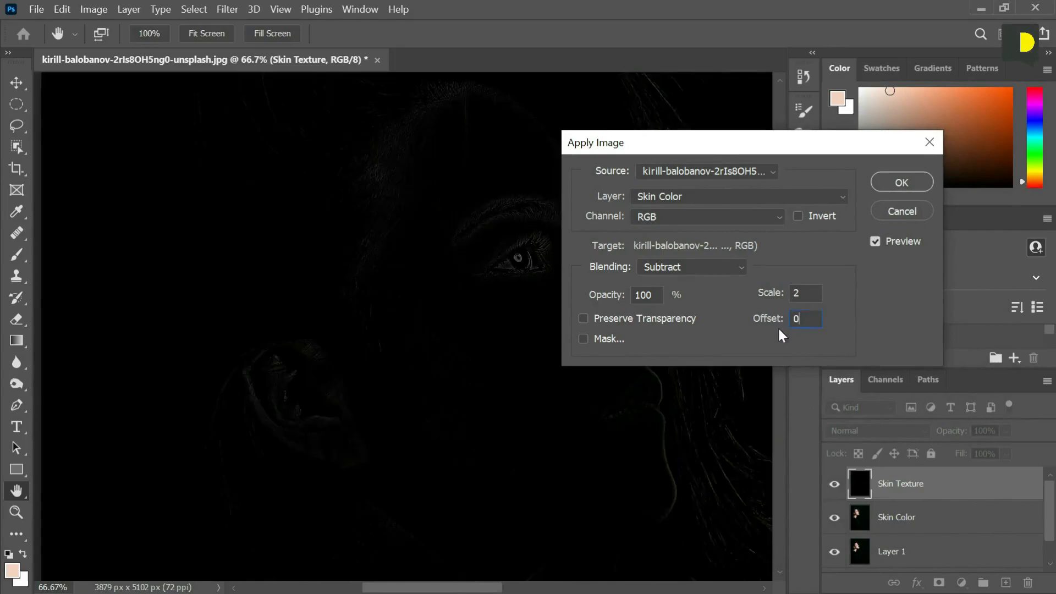
pyautogui.write('255')
# Set the Apply Image offset to 128 and apply the subtraction to the Skin Texture layer
pyautogui.hotkey('ctrl', 'a')
pyautogui.write('128')
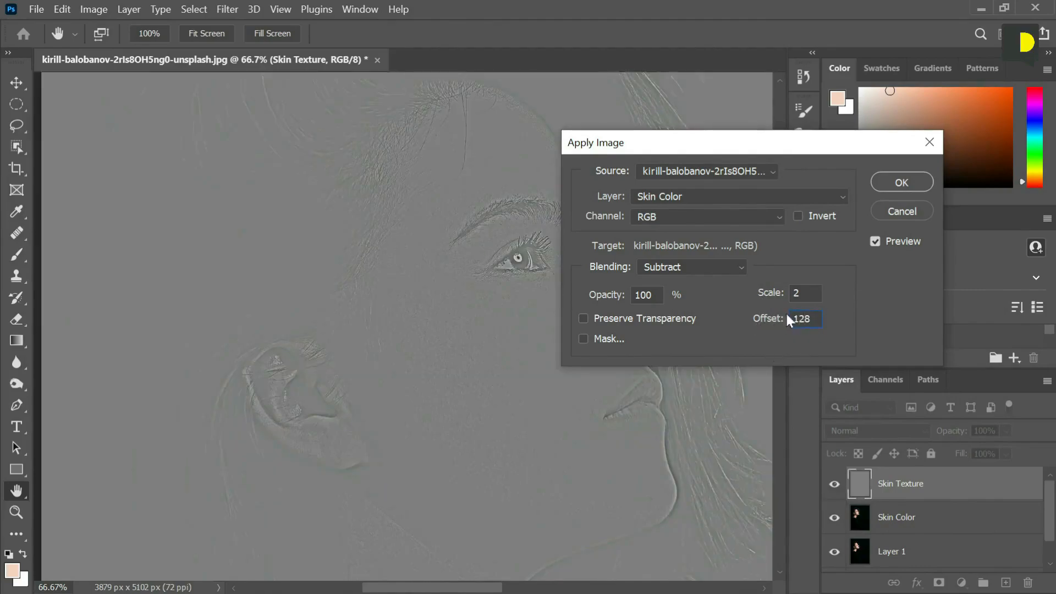
pyautogui.moveTo(755, 158); pyautogui.dragTo(580, 372)
pyautogui.click(730, 397)
pyautogui.press('j')
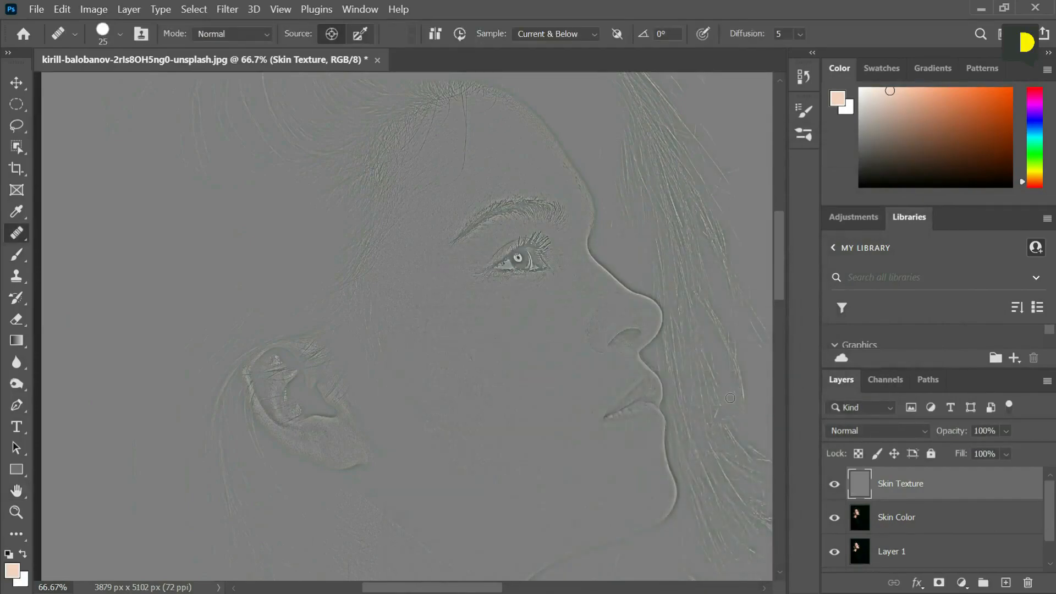
pyautogui.hotkey('ctrl', '-')
pyautogui.hotkey('ctrl', '-')
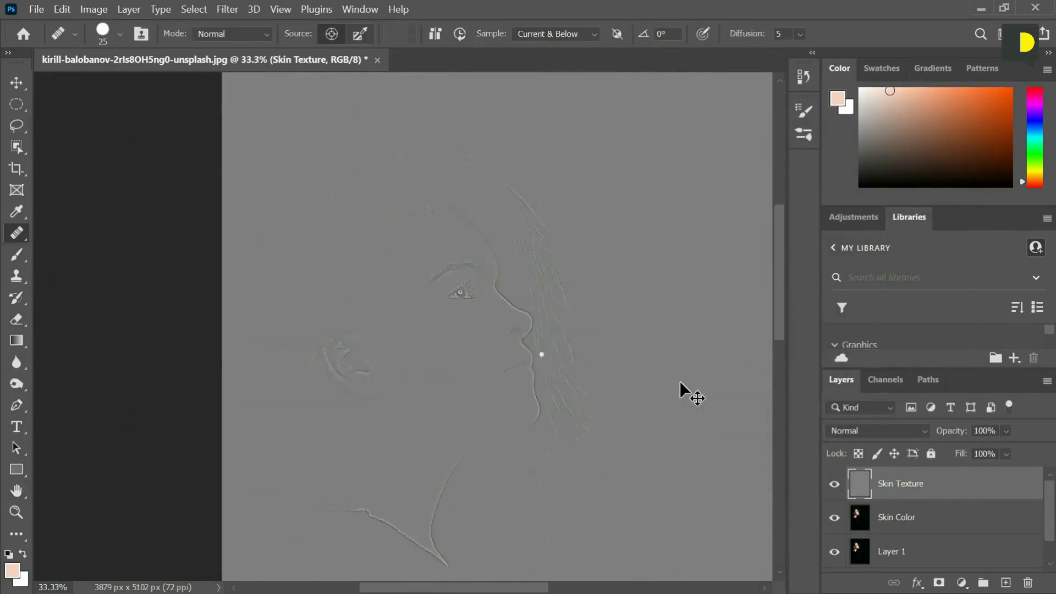
# Examine the fine facial and hair detail on the Skin Texture layer at different magnifications
pyautogui.hotkey('ctrl', '+')
pyautogui.hotkey('ctrl', '-')
pyautogui.hotkey('ctrl', '-')
pyautogui.hotkey('ctrl', '-')
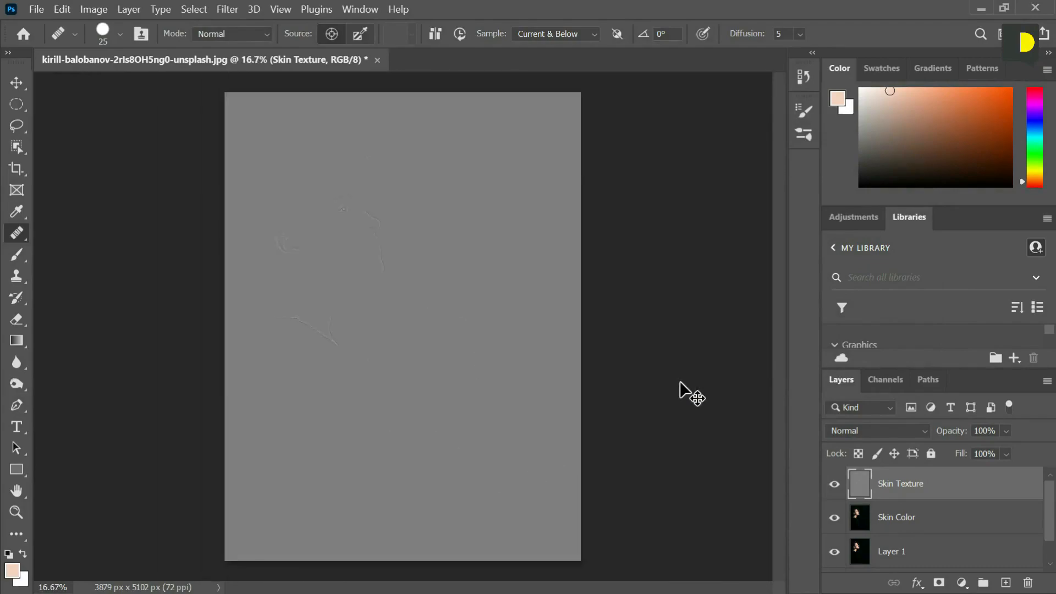
pyautogui.hotkey('ctrl', '+')
pyautogui.hotkey('ctrl', '+')
pyautogui.moveTo(553, 234); pyautogui.dragTo(639, 359)
pyautogui.hotkey('ctrl', '+')
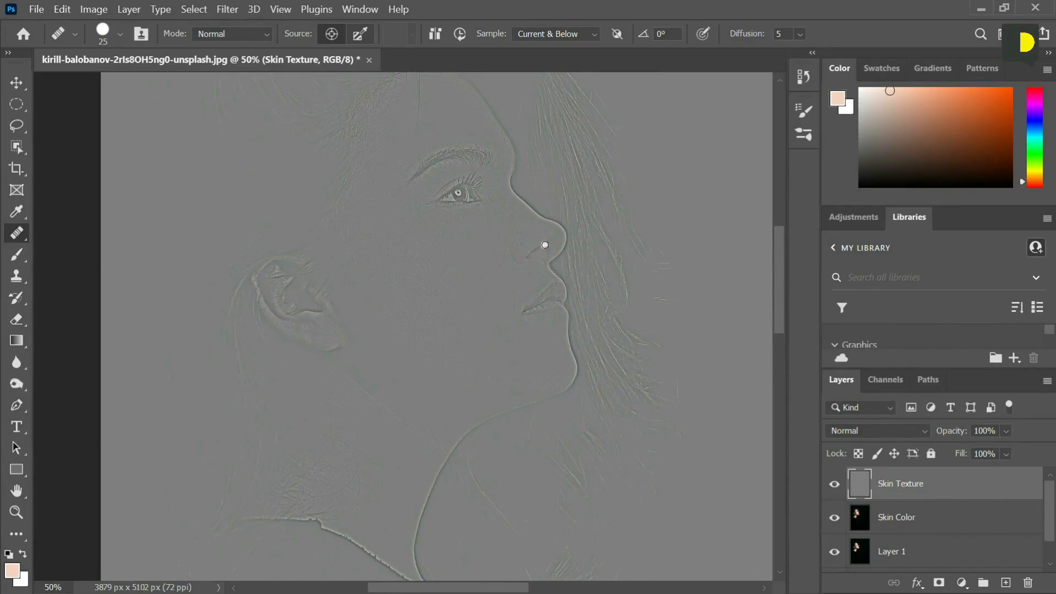
pyautogui.click(543, 303)
# Set the Skin Texture layer's blend mode to Linear Light
pyautogui.click(943, 527)
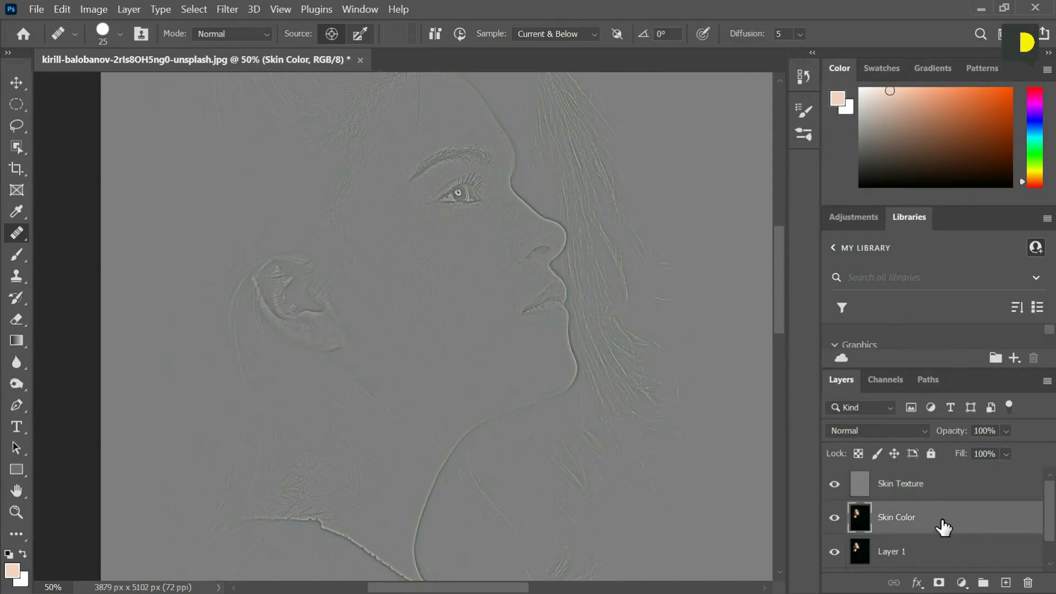
pyautogui.click(929, 495)
pyautogui.click(930, 549)
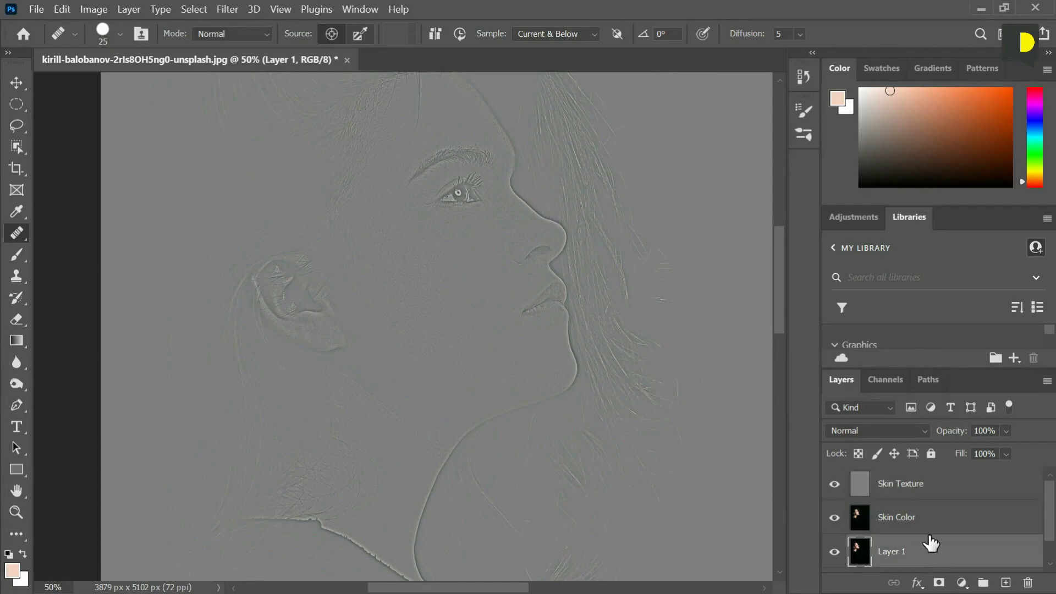
pyautogui.click(937, 495)
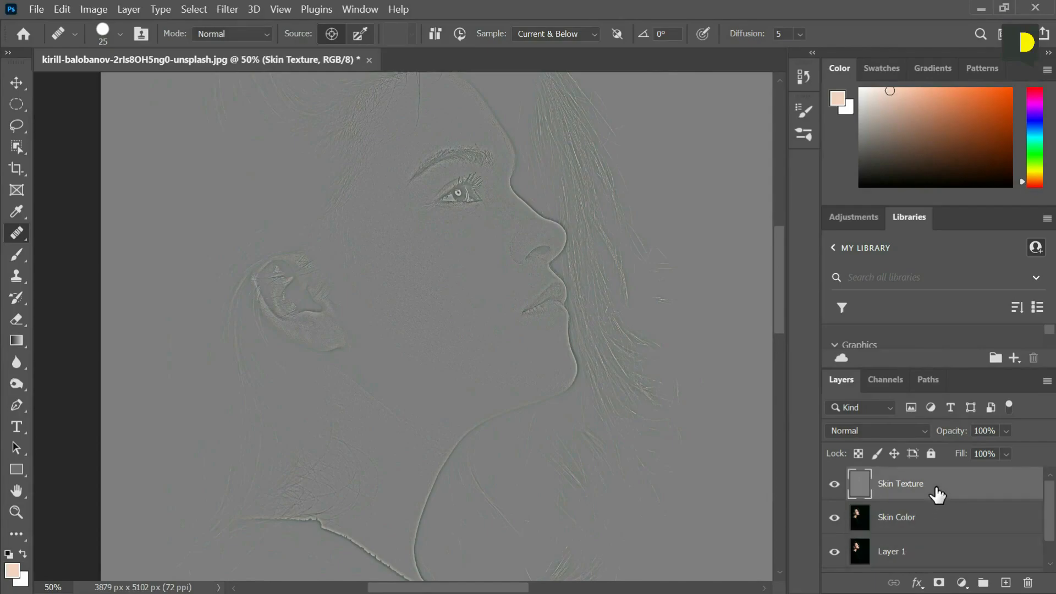
pyautogui.click(858, 428)
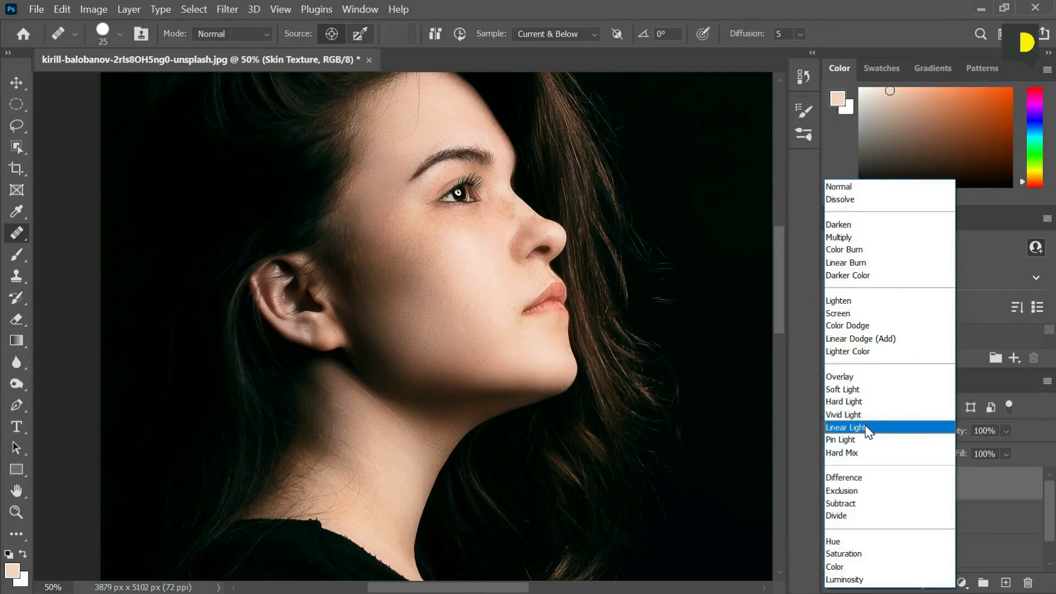
pyautogui.click(866, 429)
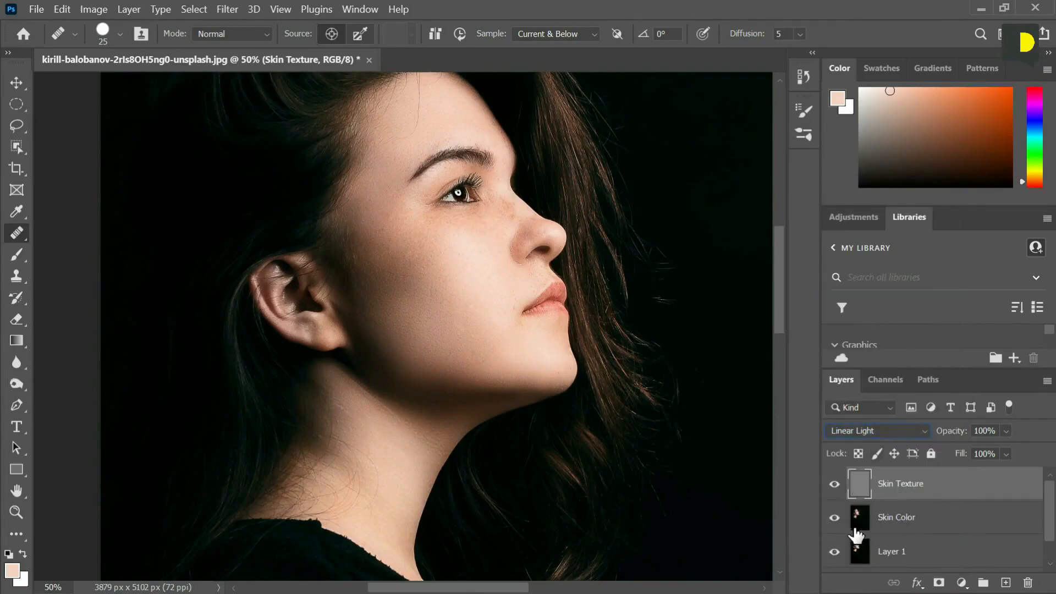
# Compare the recombined skin with Layer 1 by hiding and reshowing the Skin Color and Skin Texture layers, and inspect the face closely
pyautogui.click(834, 517)
pyautogui.click(833, 486)
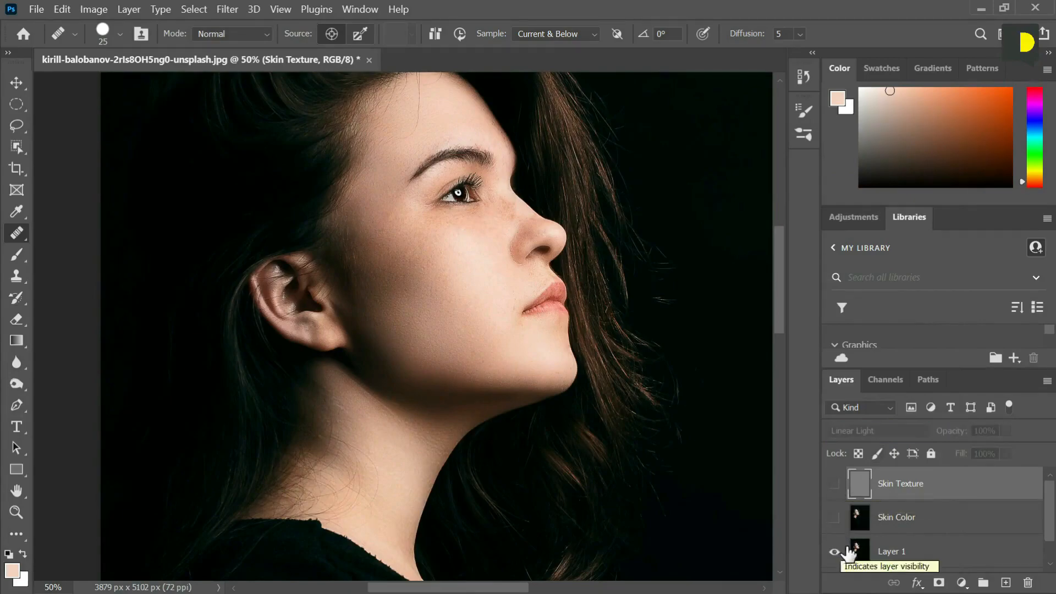
pyautogui.click(834, 518)
pyautogui.click(832, 485)
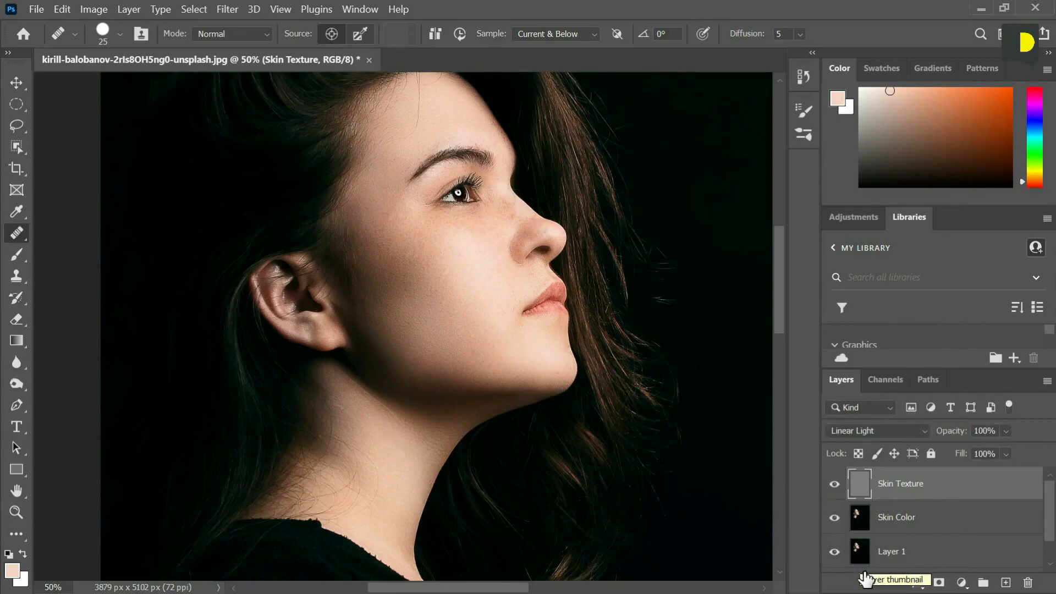
pyautogui.moveTo(556, 345); pyautogui.dragTo(606, 343)
pyautogui.scroll(-1, 897, 551)
pyautogui.scroll(1, 896, 550)
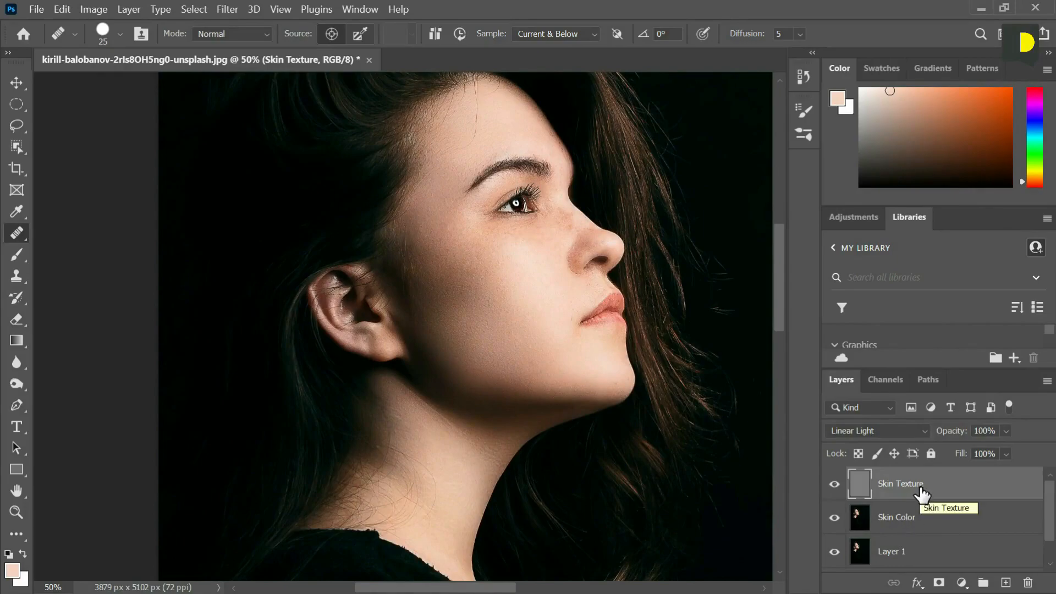
pyautogui.hotkey('ctrl', '+')
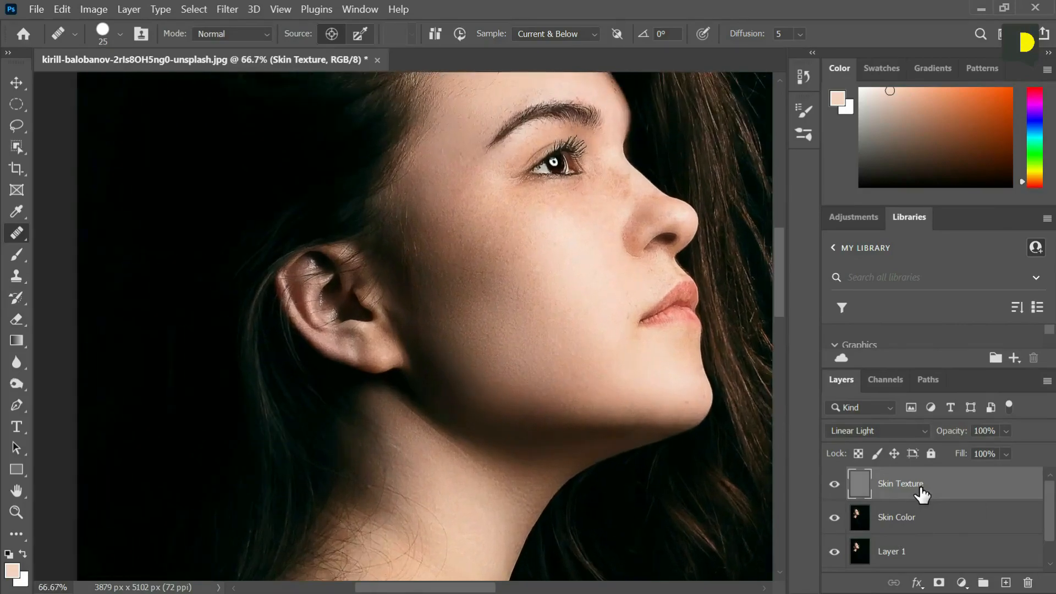
pyautogui.hotkey('ctrl', '+')
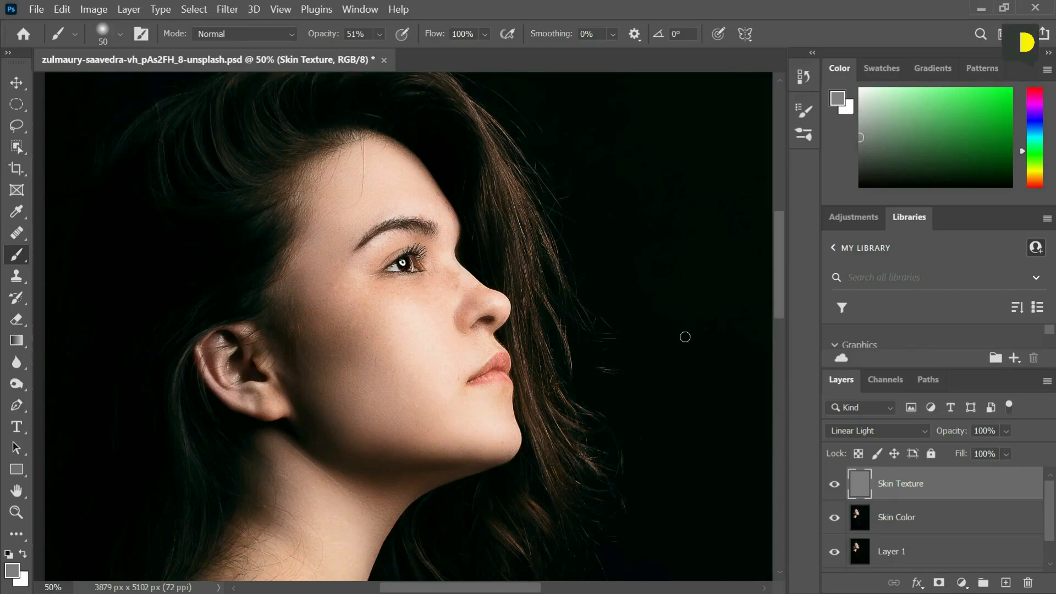
# Change the Skin Texture layer's blend mode to Normal and keep that layer active
pyautogui.moveTo(381, 324); pyautogui.dragTo(465, 328)
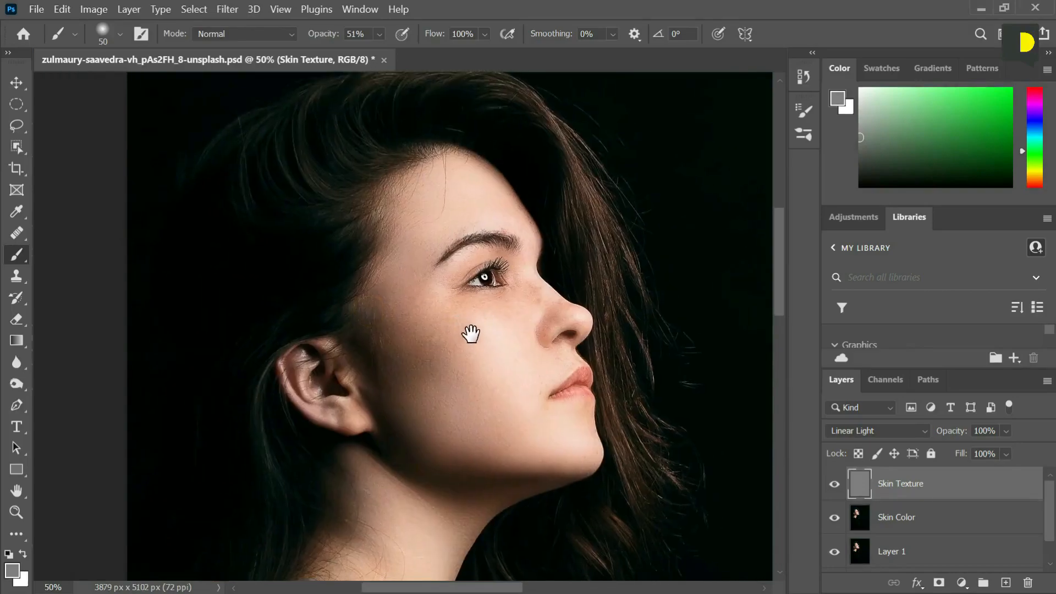
pyautogui.click(873, 433)
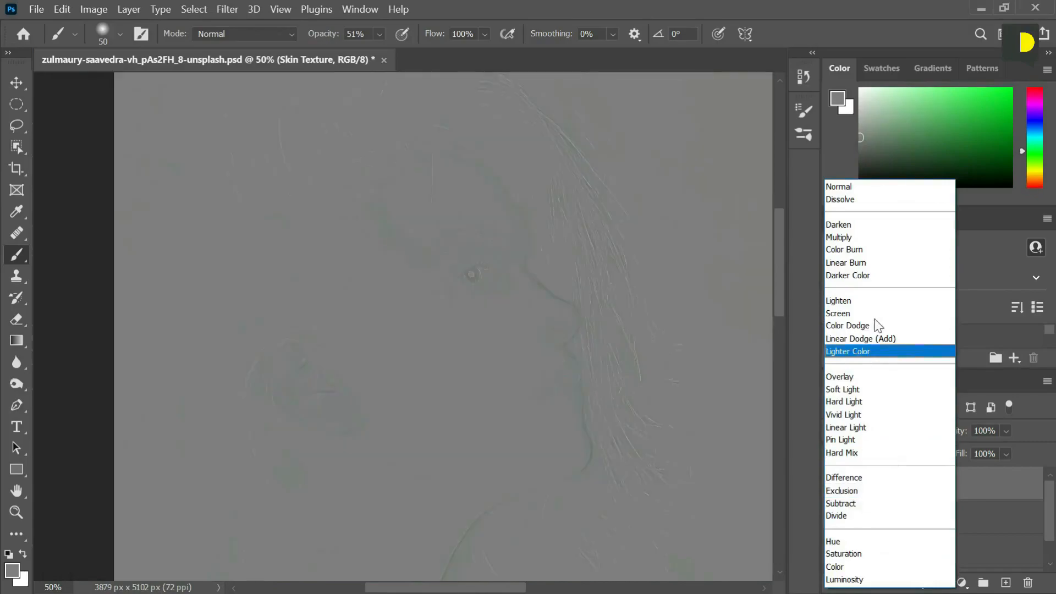
pyautogui.click(859, 188)
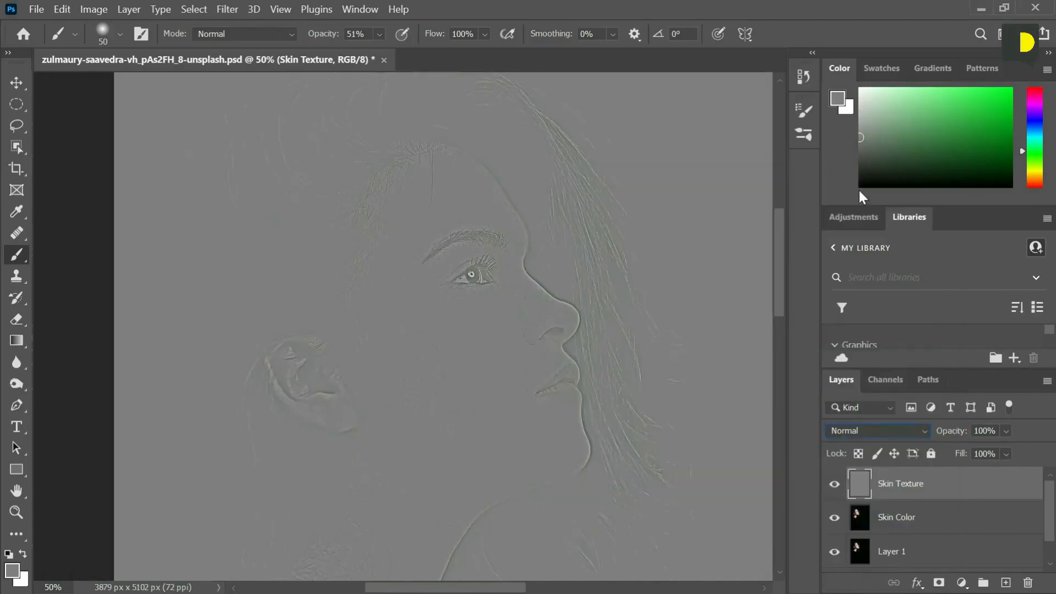
pyautogui.click(971, 520)
pyautogui.click(942, 482)
# Add a Curves adjustment layer above Skin Texture and shape a steep contrast curve with raised highlights and lowered shadows
pyautogui.click(939, 583)
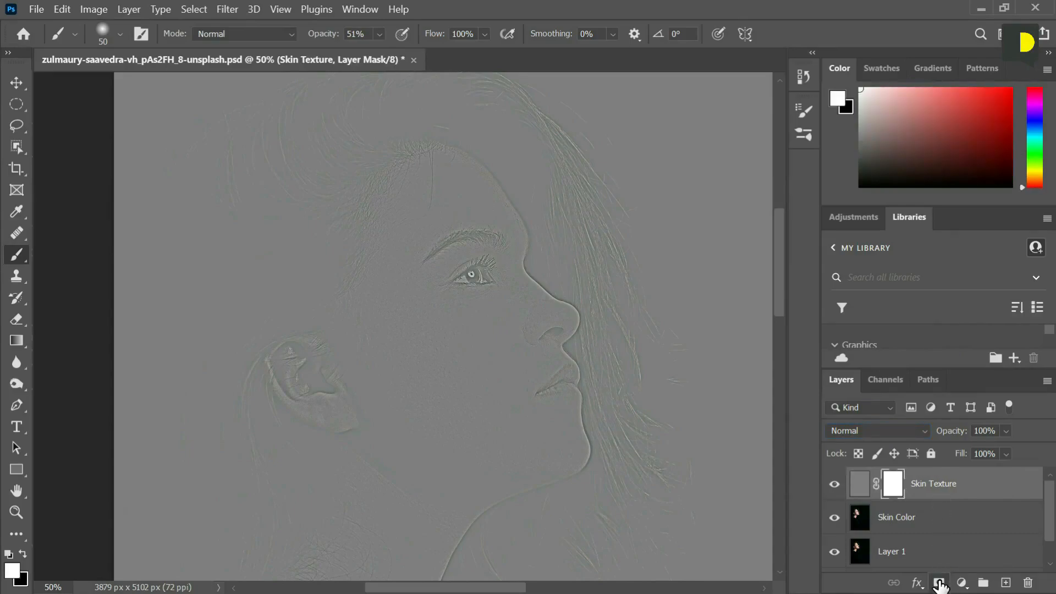
pyautogui.hotkey('ctrl', 'z')
pyautogui.click(962, 583)
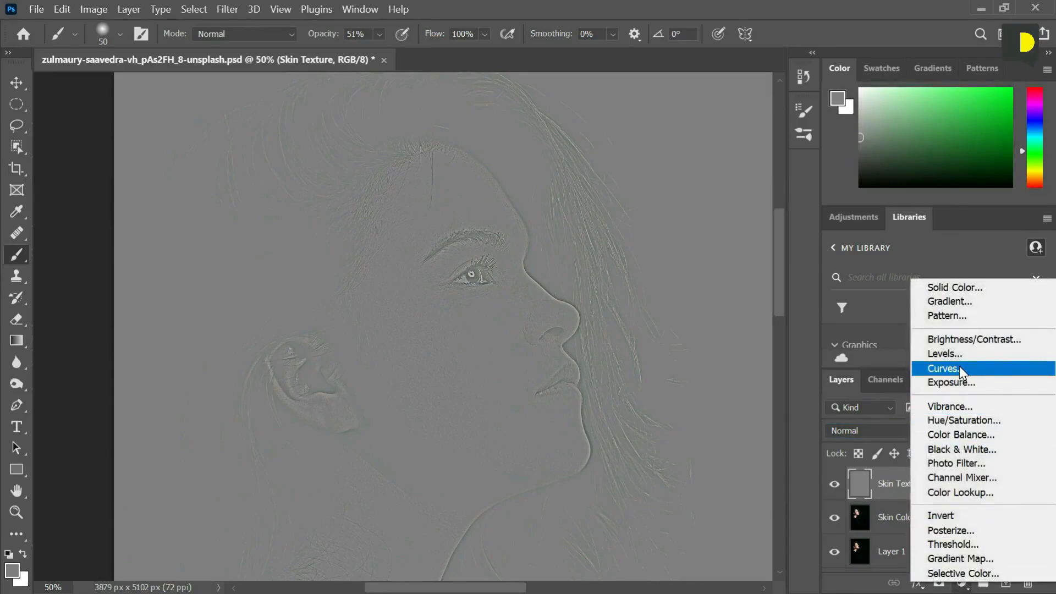
pyautogui.click(959, 369)
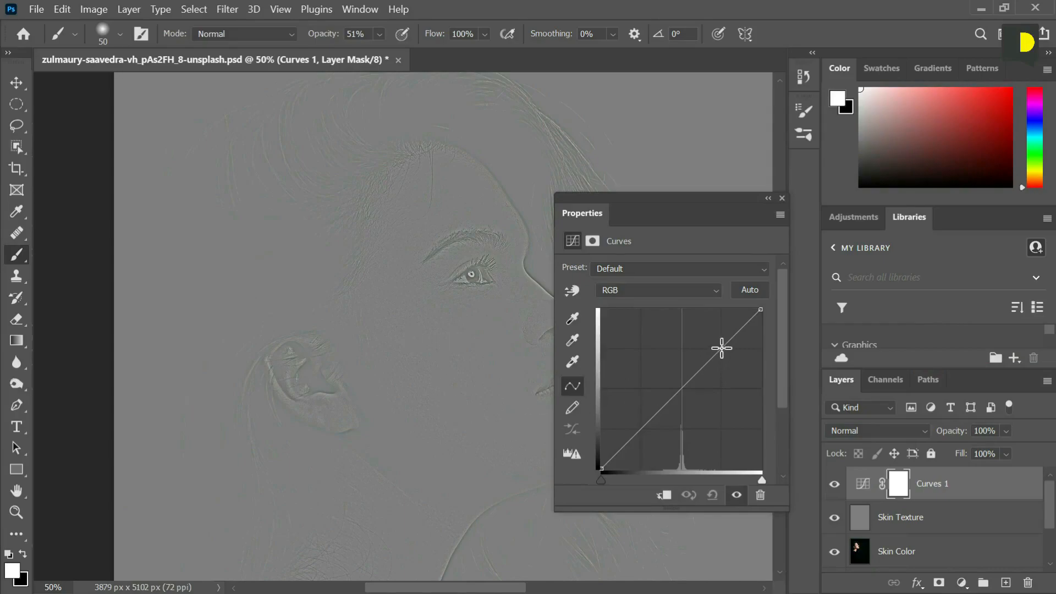
pyautogui.moveTo(721, 348); pyautogui.dragTo(702, 312)
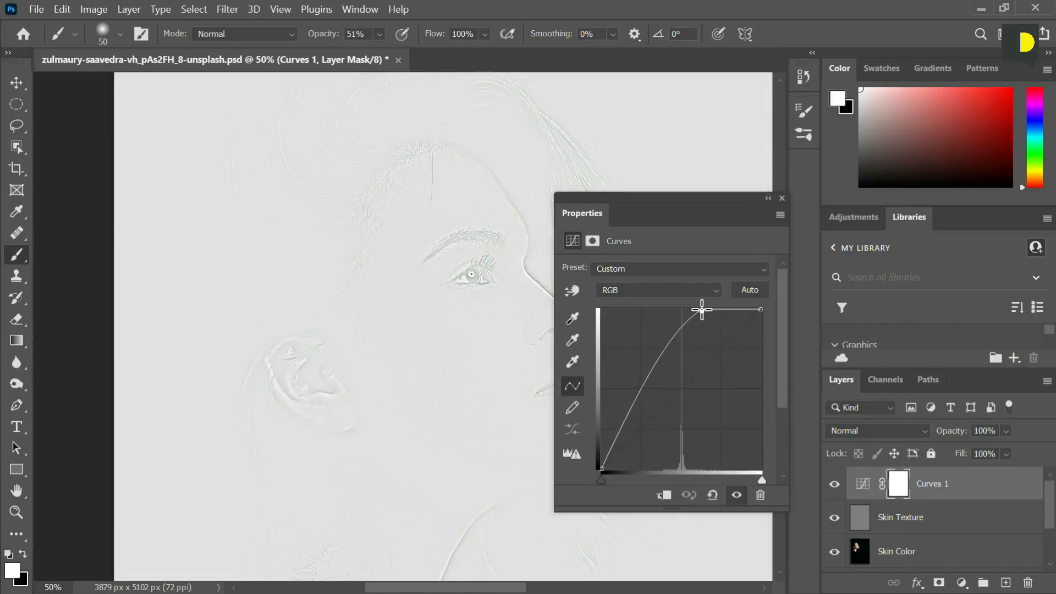
pyautogui.moveTo(626, 423); pyautogui.dragTo(653, 465)
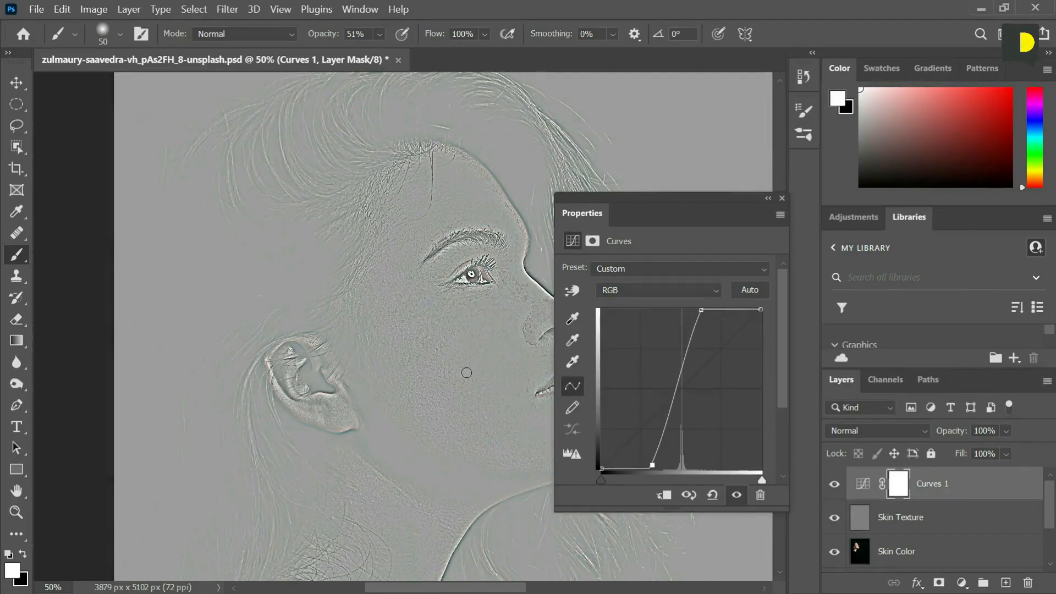
pyautogui.click(782, 198)
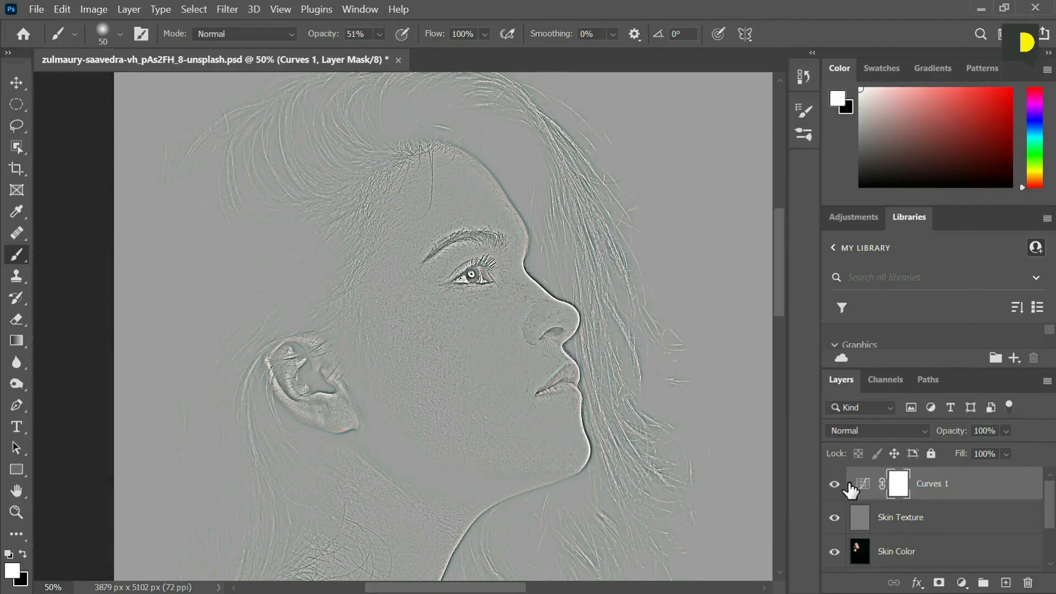
# Create a new layer named Texture Smooth above Skin Texture and clip it to the Skin Texture layer
pyautogui.hotkey('ctrl', '1')
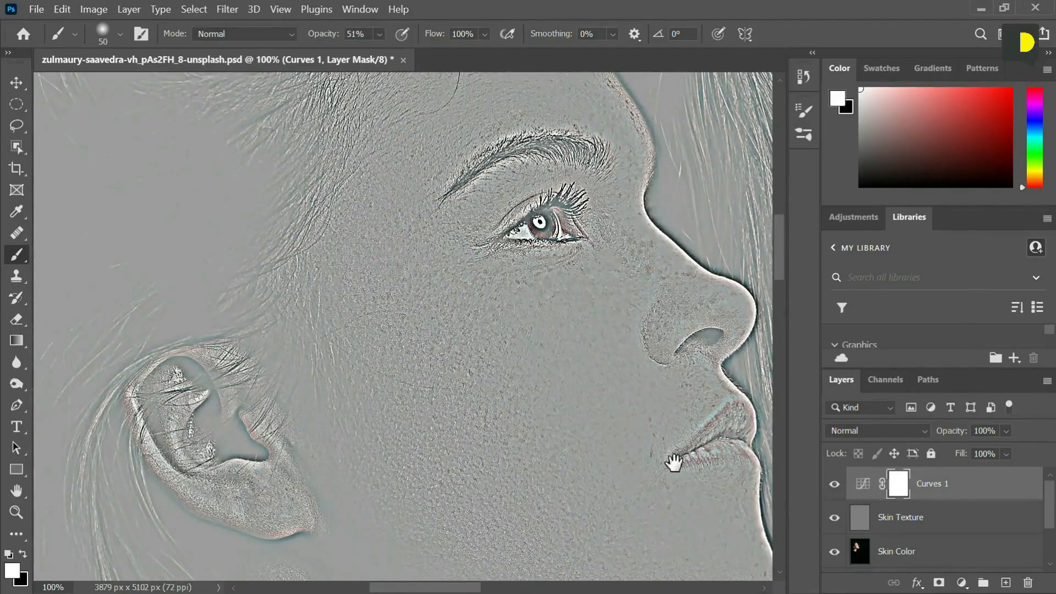
pyautogui.moveTo(679, 459); pyautogui.dragTo(587, 370)
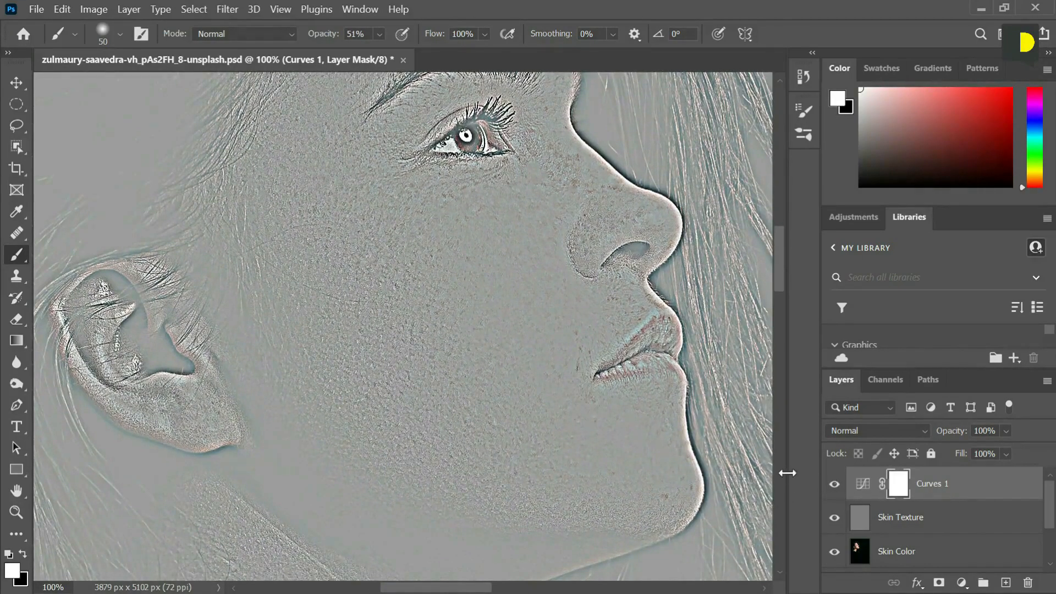
pyautogui.click(943, 530)
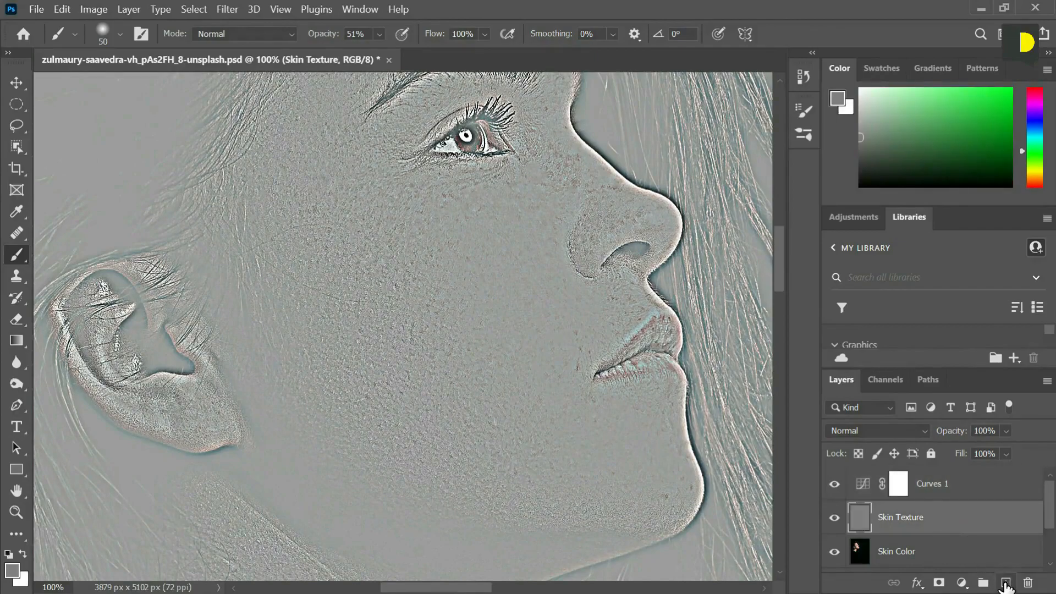
pyautogui.click(1007, 583)
pyautogui.doubleClick(895, 518)
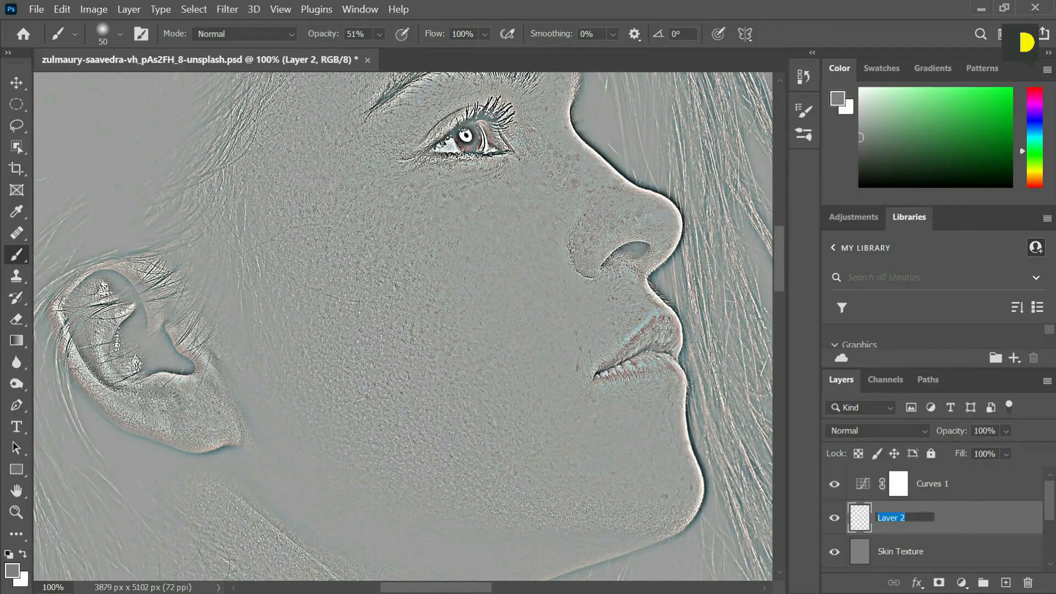
pyautogui.write('Texture Smooth')
pyautogui.press('Return')
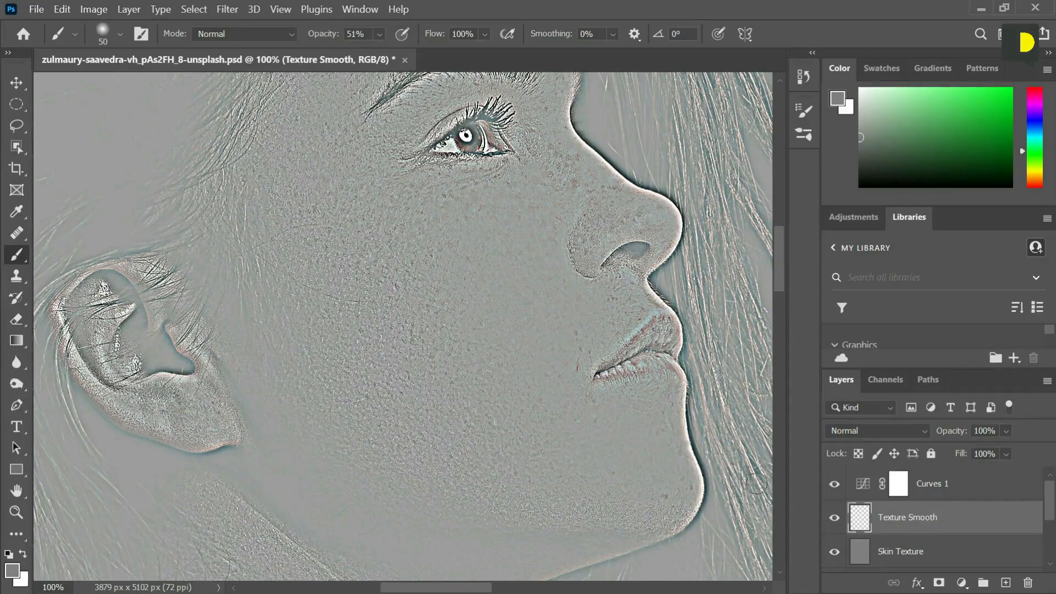
pyautogui.keyDown('alt'); pyautogui.click(886, 531); pyautogui.keyUp('alt')
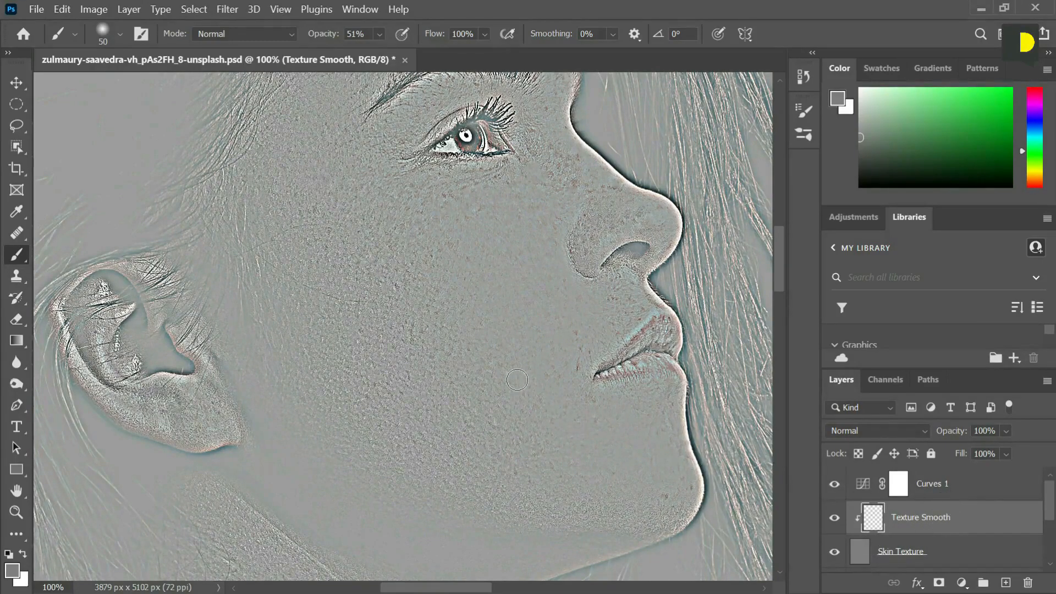
# Activate the Eyedropper tool and set its sample size to 5 by 5 Average
pyautogui.press('i')
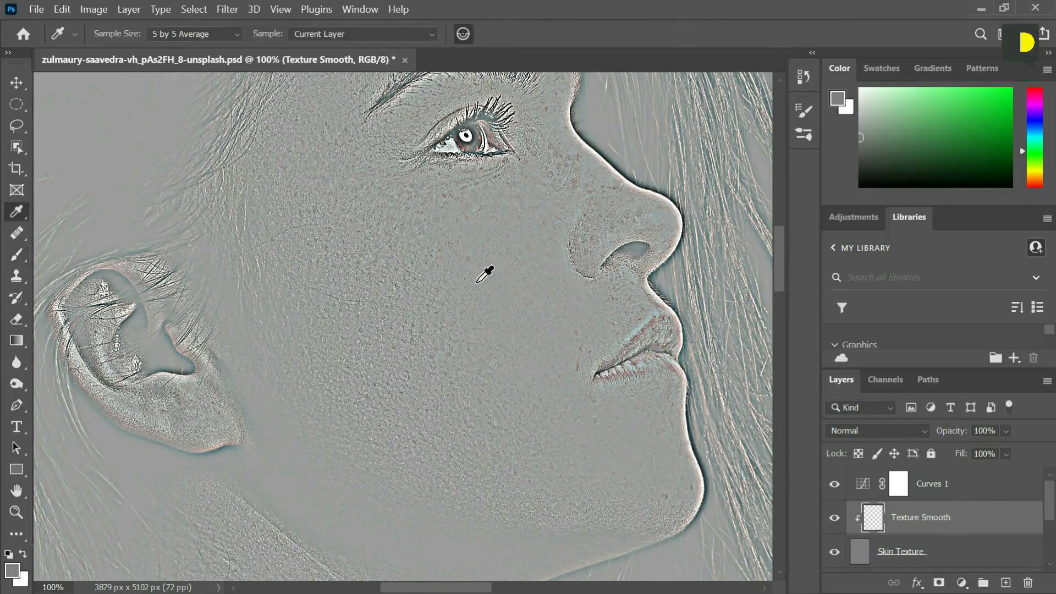
pyautogui.click(193, 39)
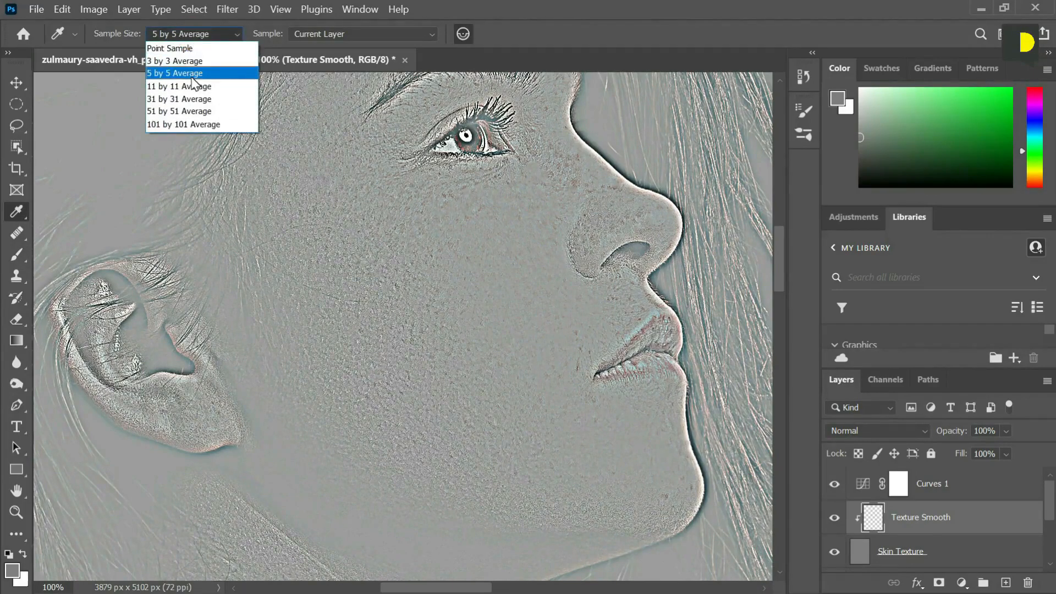
pyautogui.press('Down')
pyautogui.press('Down')
pyautogui.press('Down')
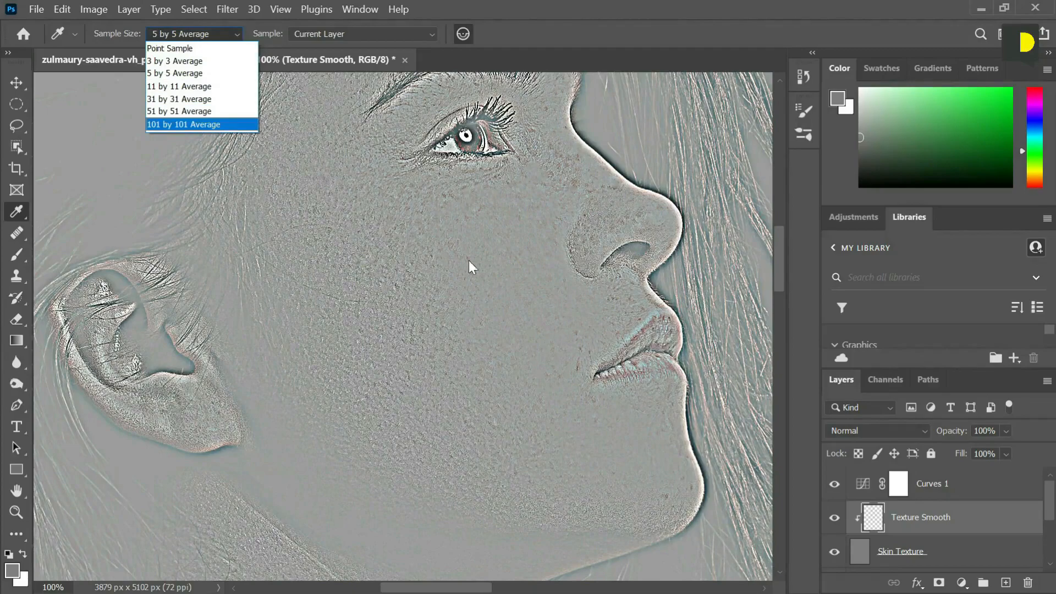
pyautogui.click(540, 58)
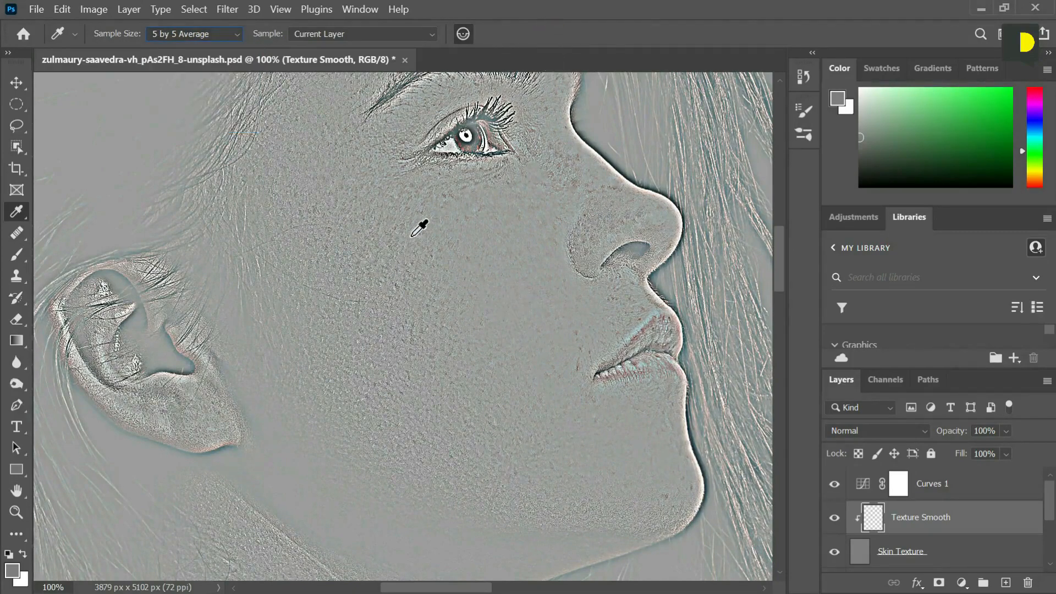
pyautogui.click(208, 34)
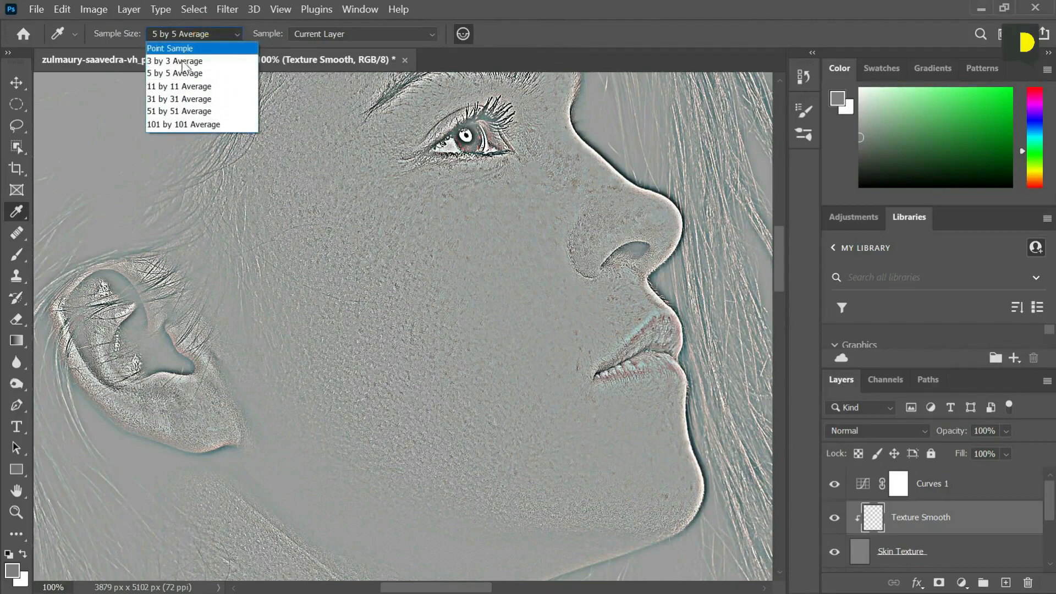
pyautogui.click(180, 60)
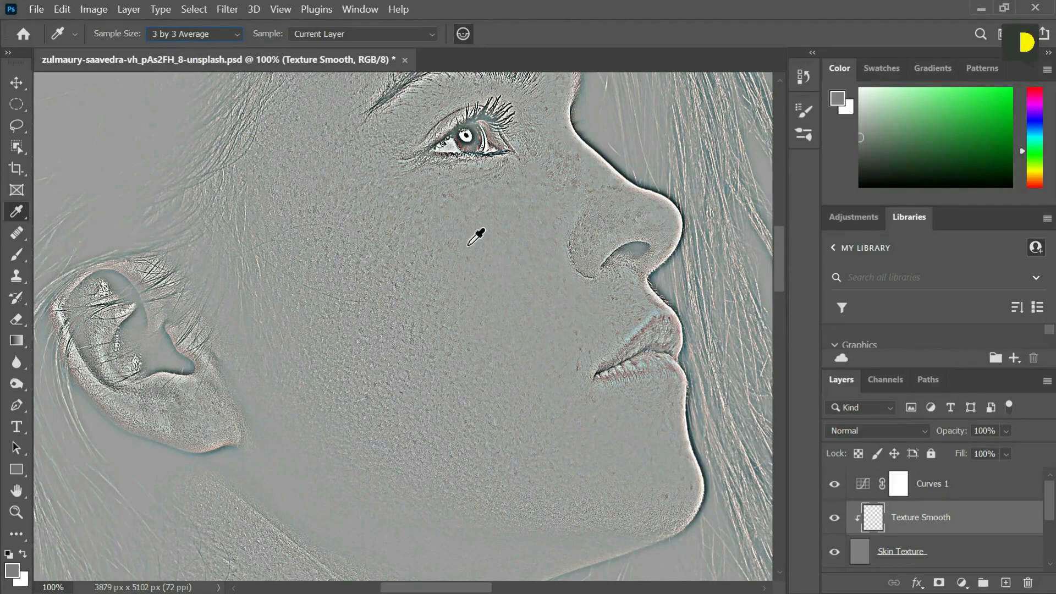
pyautogui.click(189, 35)
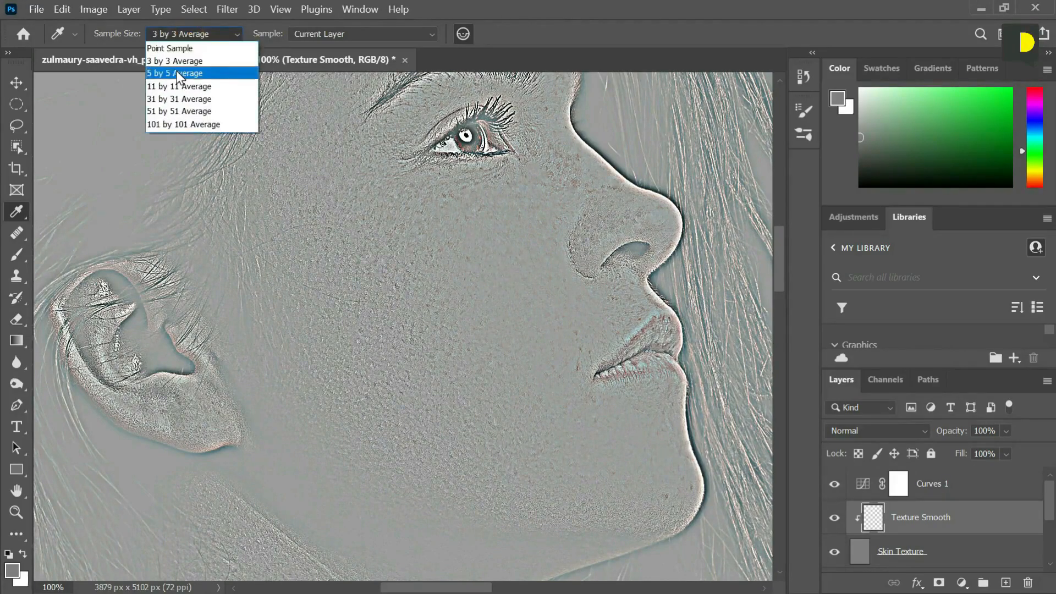
pyautogui.click(176, 71)
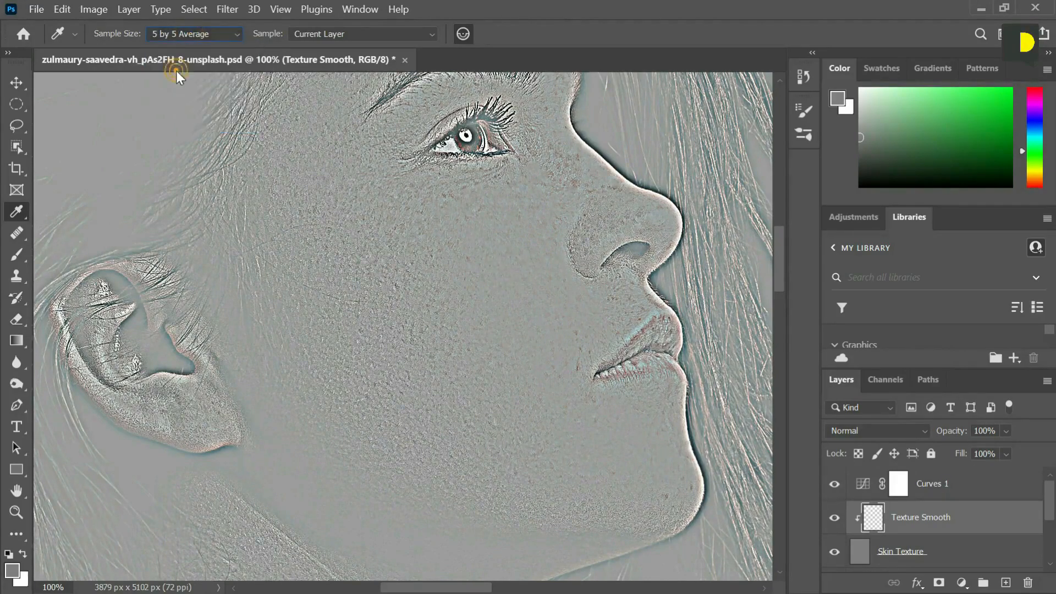
# Set the Eyedropper to sample Current & Below and pick up the neutral gray from the cheek texture
pyautogui.click(331, 34)
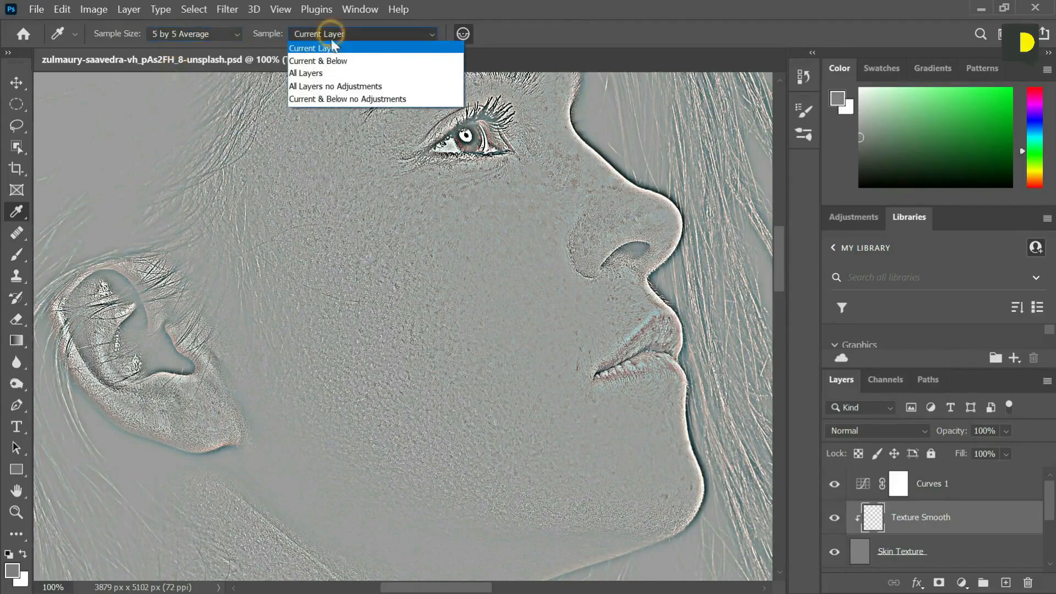
pyautogui.click(335, 63)
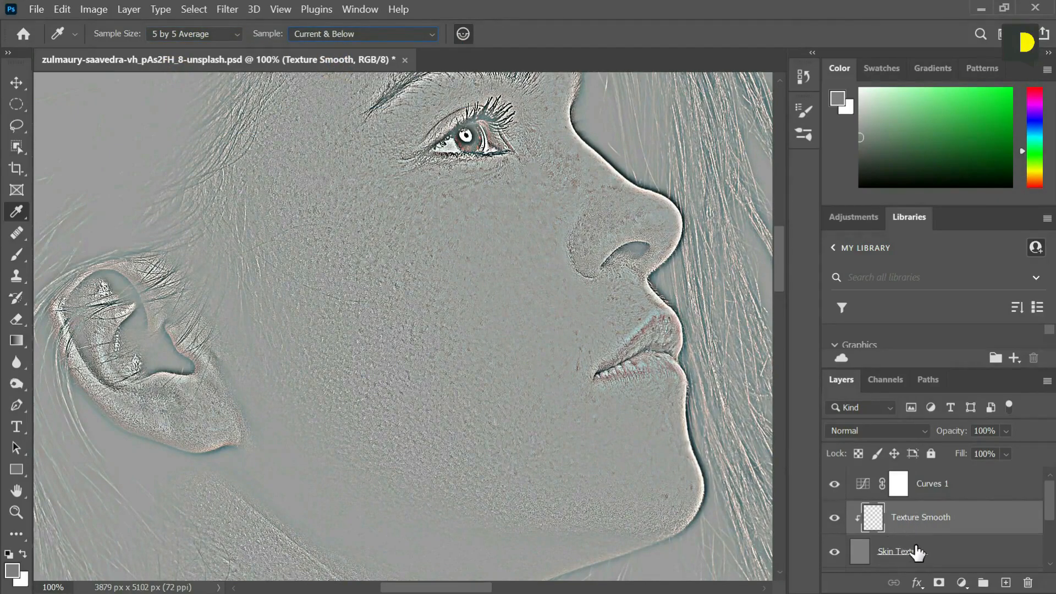
pyautogui.click(495, 300)
pyautogui.click(506, 300)
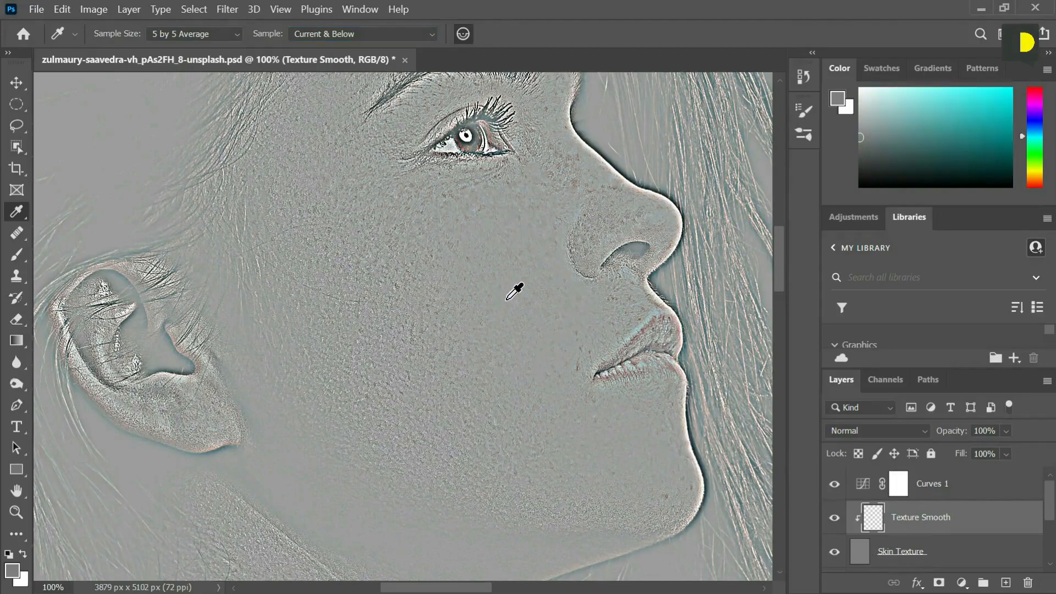
pyautogui.click(359, 358)
pyautogui.click(502, 283)
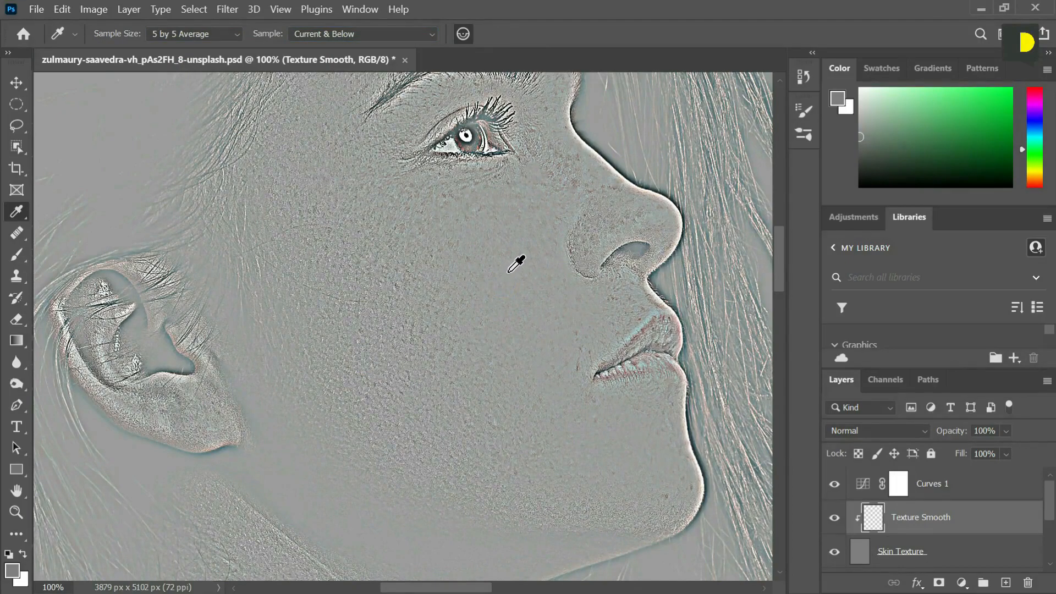
pyautogui.click(506, 269)
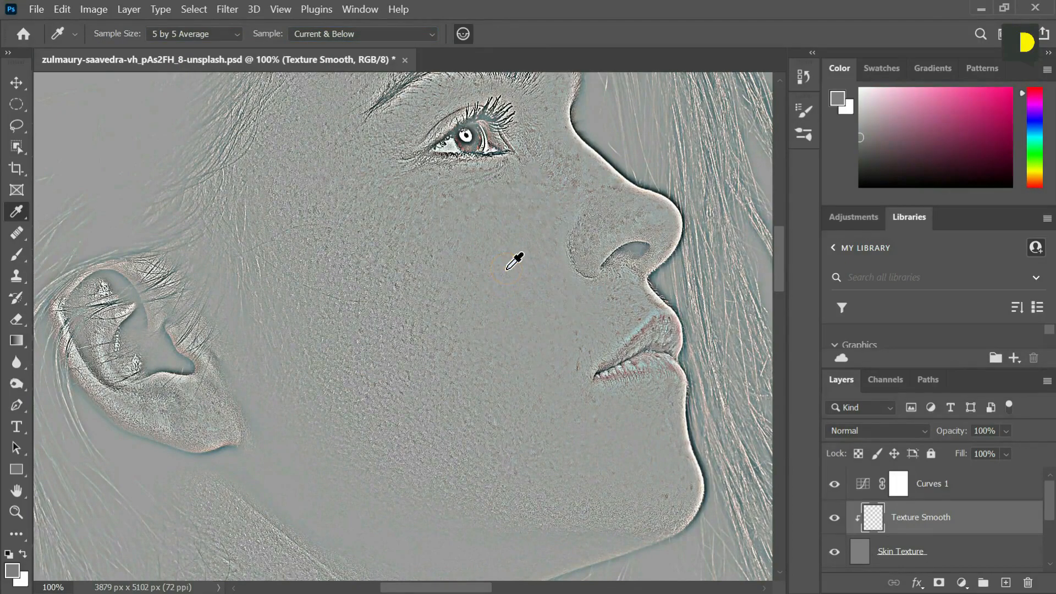
# Paint over the cheek beside the nose on Texture Smooth with a 50 px Soft Round brush at 91% opacity
pyautogui.press('b')
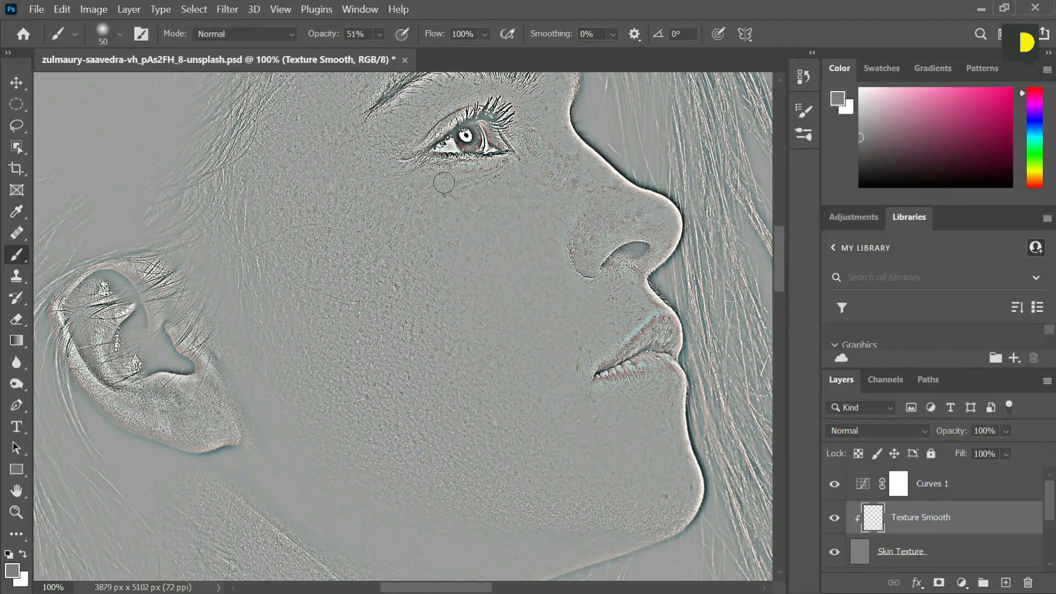
pyautogui.rightClick(473, 251)
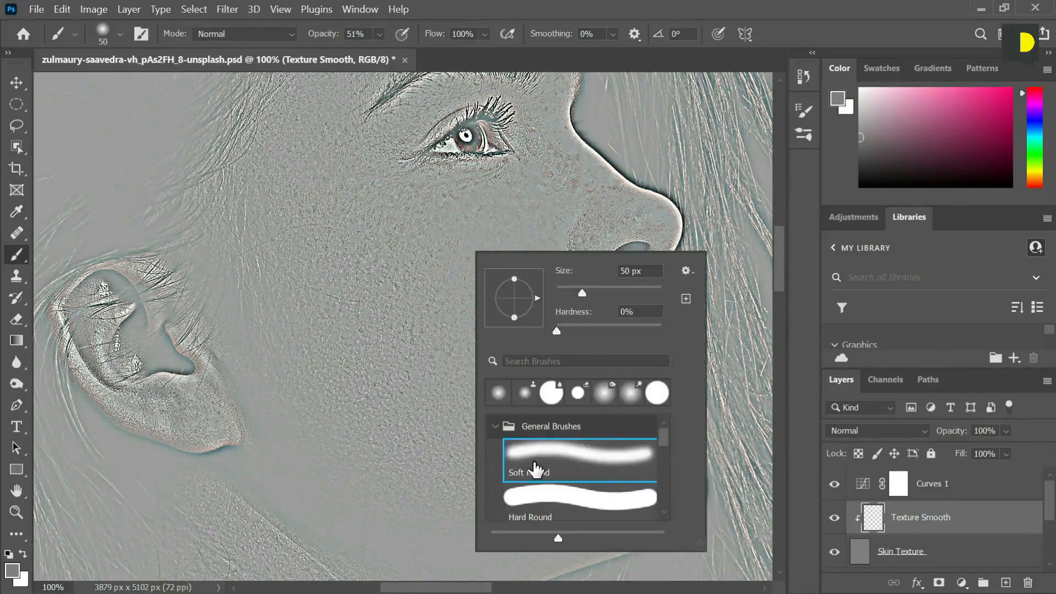
pyautogui.click(570, 467)
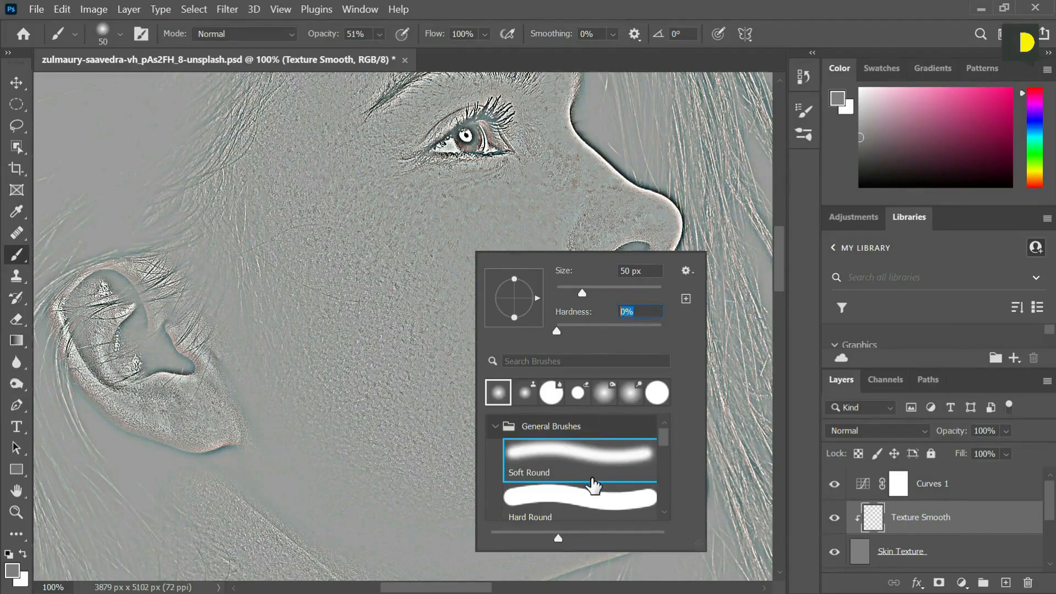
pyautogui.click(466, 18)
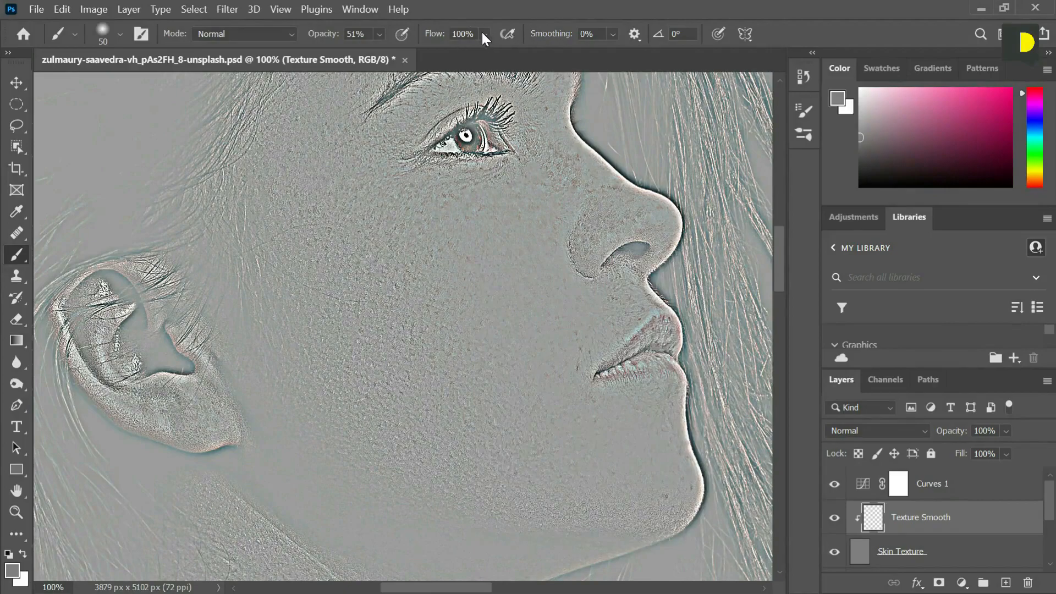
pyautogui.click(379, 33)
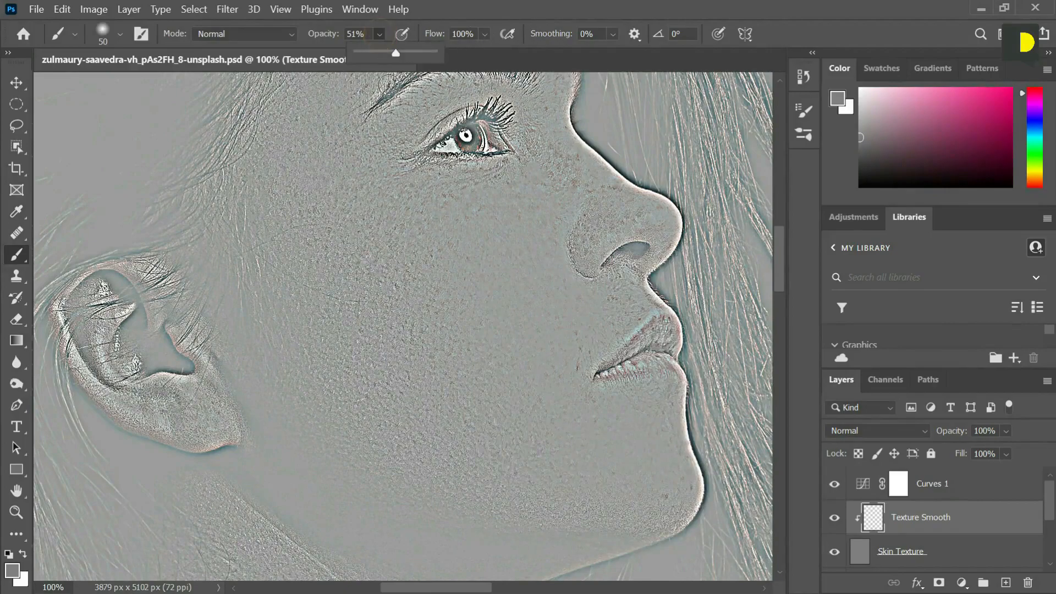
pyautogui.moveTo(392, 51); pyautogui.dragTo(427, 56)
pyautogui.click(515, 232)
pyautogui.moveTo(503, 273)
pyautogui.mouseDown()
pyautogui.moveTo(529, 266)
pyautogui.moveTo(507, 215)
pyautogui.moveTo(530, 184)
pyautogui.moveTo(529, 222)
pyautogui.moveTo(540, 194)
pyautogui.moveTo(550, 225)
pyautogui.moveTo(536, 302)
pyautogui.moveTo(538, 285)
pyautogui.moveTo(561, 289)
pyautogui.moveTo(554, 283)
pyautogui.moveTo(529, 317)
pyautogui.moveTo(492, 303)
pyautogui.moveTo(478, 253)
pyautogui.moveTo(496, 207)
pyautogui.moveTo(503, 313)
pyautogui.moveTo(516, 292)
pyautogui.moveTo(485, 289)
pyautogui.moveTo(481, 230)
pyautogui.moveTo(528, 175)
pyautogui.moveTo(442, 225)
pyautogui.moveTo(480, 209)
pyautogui.moveTo(443, 253)
pyautogui.moveTo(422, 233)
pyautogui.moveTo(443, 252)
pyautogui.moveTo(441, 279)
pyautogui.moveTo(454, 258)
pyautogui.moveTo(457, 284)
pyautogui.moveTo(488, 328)
pyautogui.moveTo(525, 345)
pyautogui.moveTo(554, 331)
pyautogui.moveTo(495, 354)
pyautogui.moveTo(457, 322)
pyautogui.moveTo(417, 256)
pyautogui.moveTo(397, 264)
pyautogui.moveTo(444, 328)
pyautogui.moveTo(487, 358)
pyautogui.moveTo(535, 356)
pyautogui.moveTo(535, 336)
pyautogui.moveTo(543, 353)
pyautogui.moveTo(590, 315)
pyautogui.moveTo(571, 299)
pyautogui.moveTo(593, 301)
pyautogui.moveTo(591, 318)
pyautogui.moveTo(539, 336)
pyautogui.mouseUp()
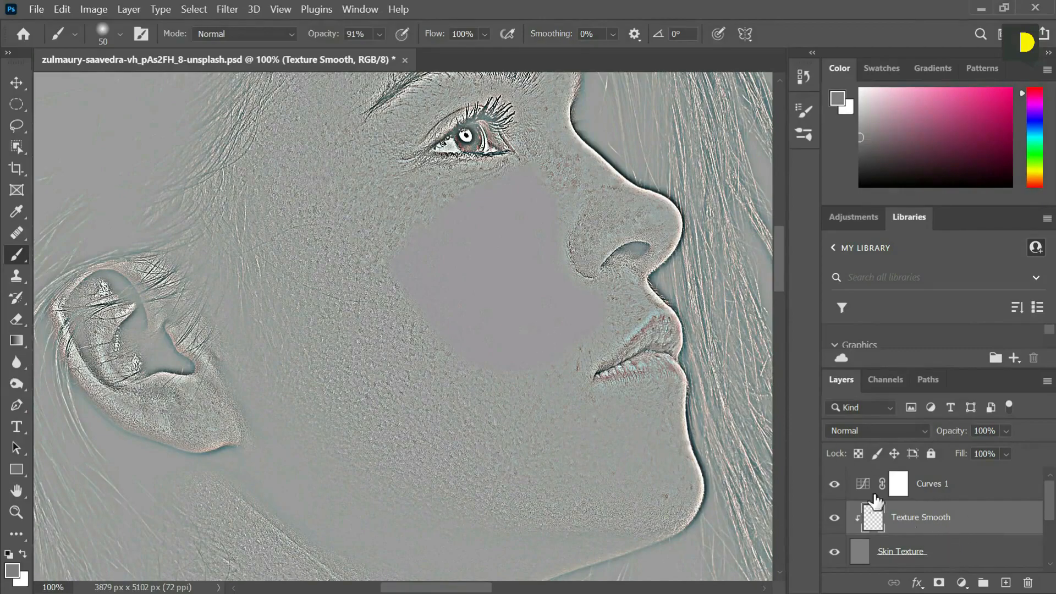
# Hide the Curves 1 layer and set the Skin Texture layer's blend mode to Linear Light to check the smoothing
pyautogui.click(835, 485)
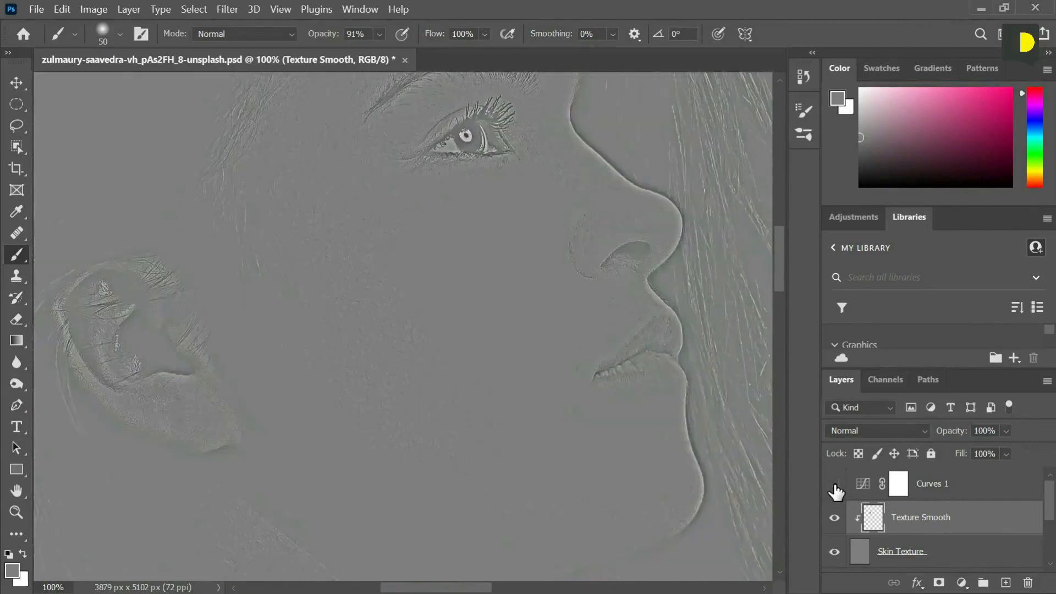
pyautogui.click(955, 557)
pyautogui.click(862, 431)
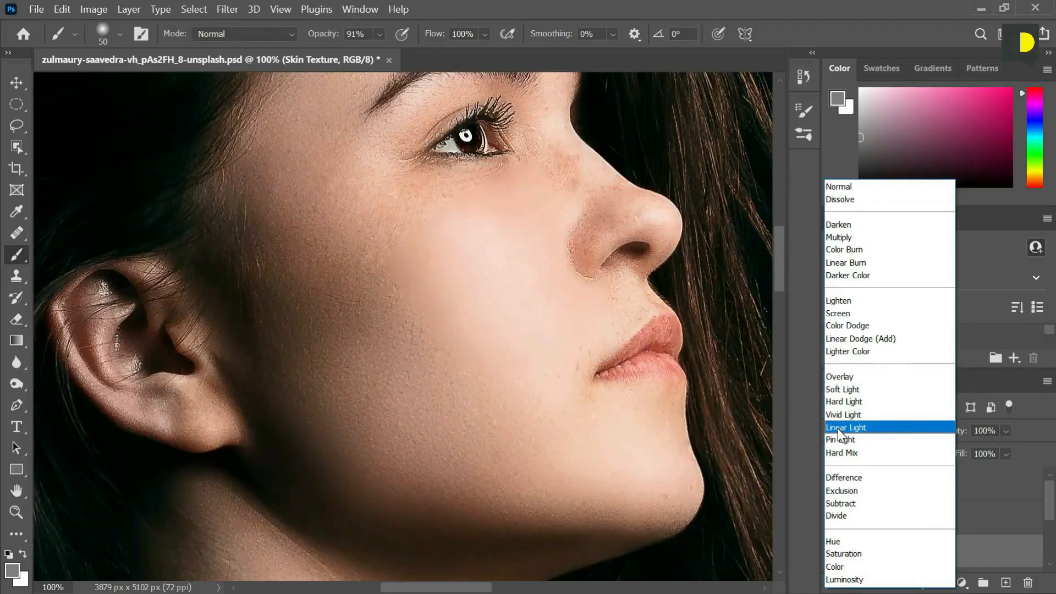
pyautogui.click(839, 428)
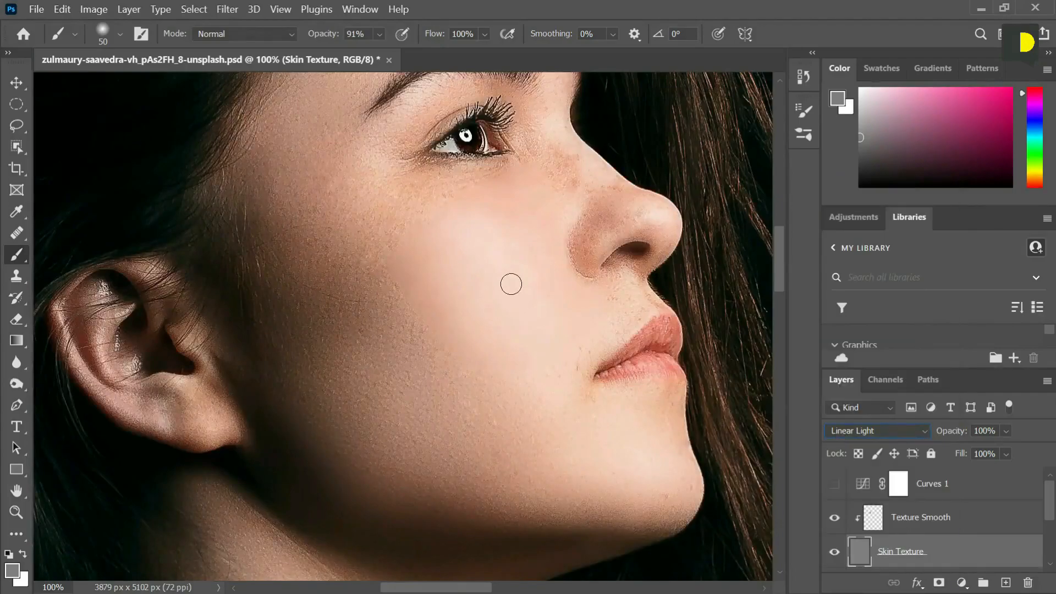
pyautogui.hotkey('ctrl', '-')
pyautogui.hotkey('ctrl', '-')
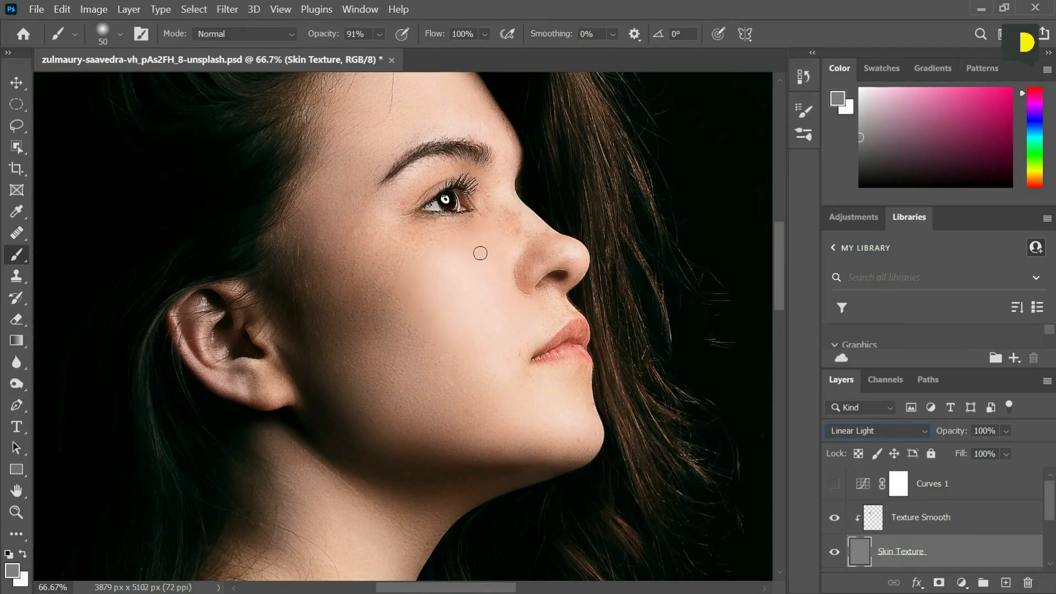
# Try lowering the Texture Smooth layer's opacity to about 48%, and return it to 100%
pyautogui.click(982, 520)
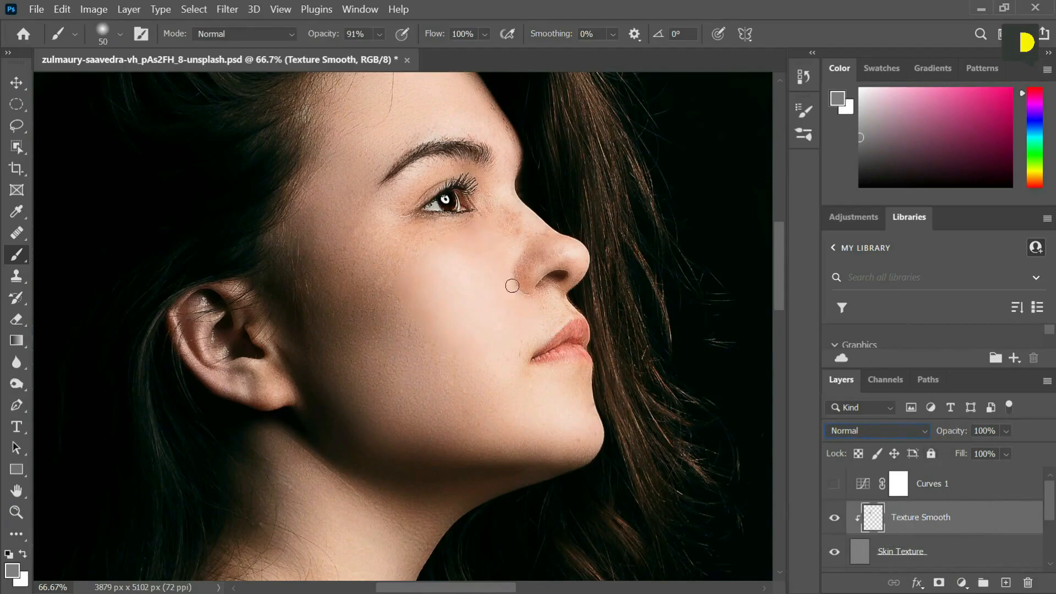
pyautogui.moveTo(1033, 450); pyautogui.dragTo(1016, 460)
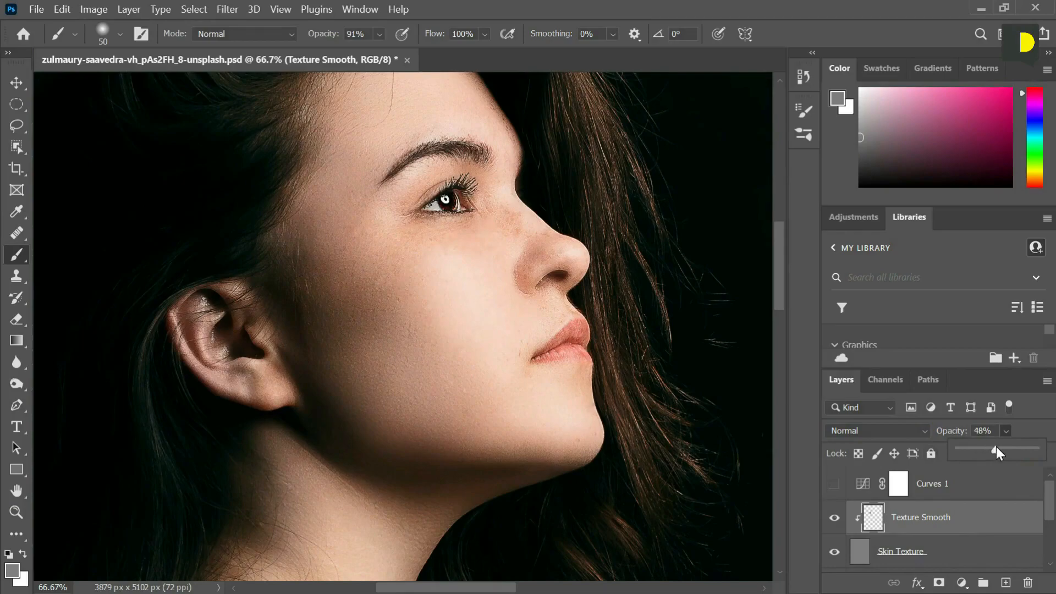
pyautogui.moveTo(1010, 450); pyautogui.dragTo(1032, 454)
pyautogui.click(987, 526)
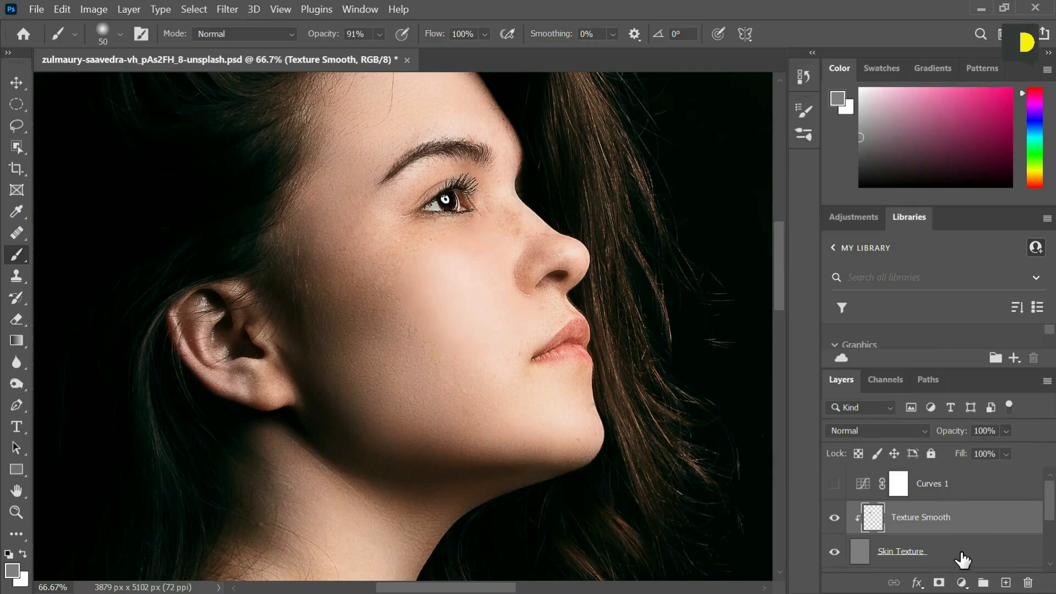
# Set the Skin Texture layer's blend mode to Normal and show the Curves 1 layer
pyautogui.click(962, 560)
pyautogui.click(882, 431)
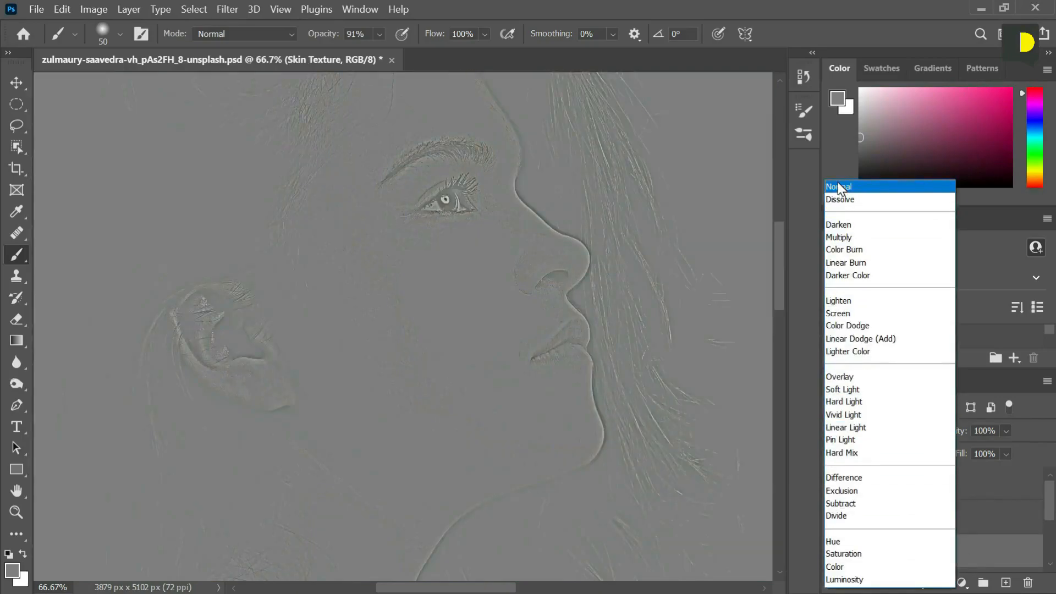
pyautogui.click(839, 187)
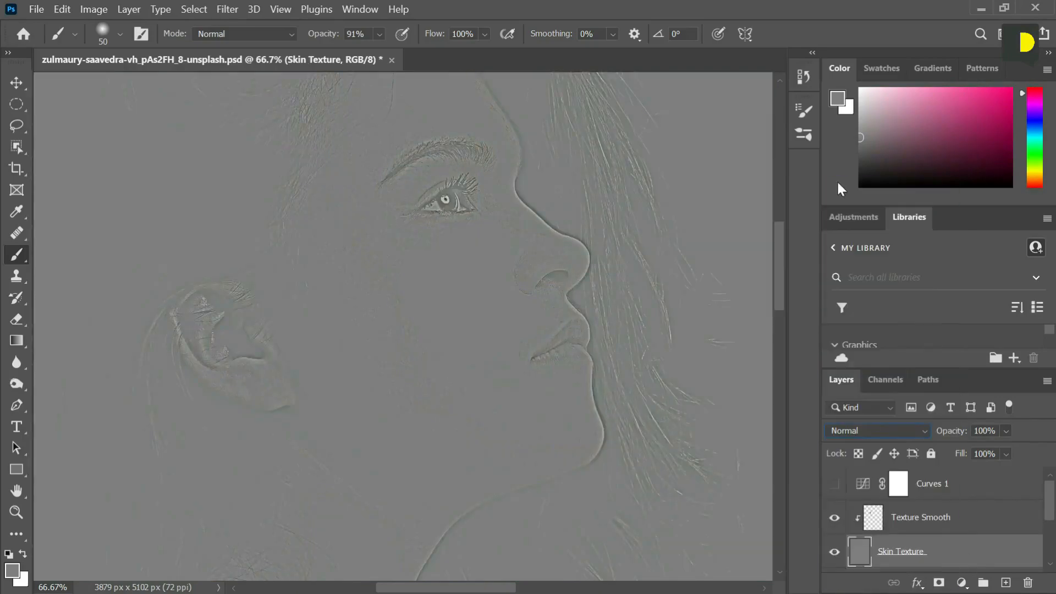
pyautogui.click(835, 485)
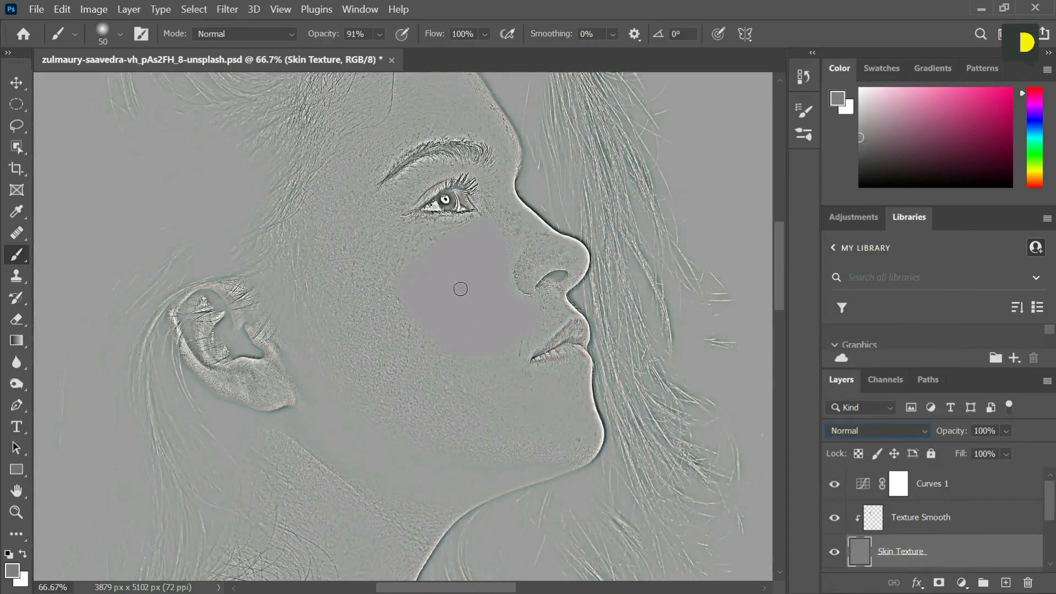
# Activate the Texture Smooth layer and extend the painted cheek patch below the outer corner of the eye
pyautogui.moveTo(451, 313)
pyautogui.mouseDown()
pyautogui.moveTo(476, 349)
pyautogui.moveTo(508, 365)
pyautogui.mouseUp()
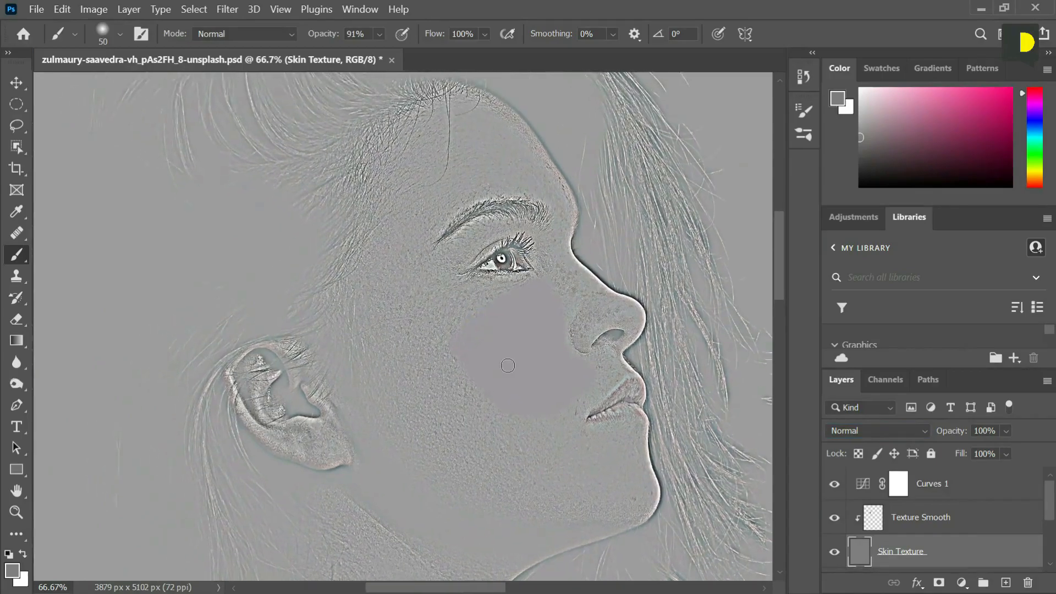
pyautogui.hotkey('ctrl', '+')
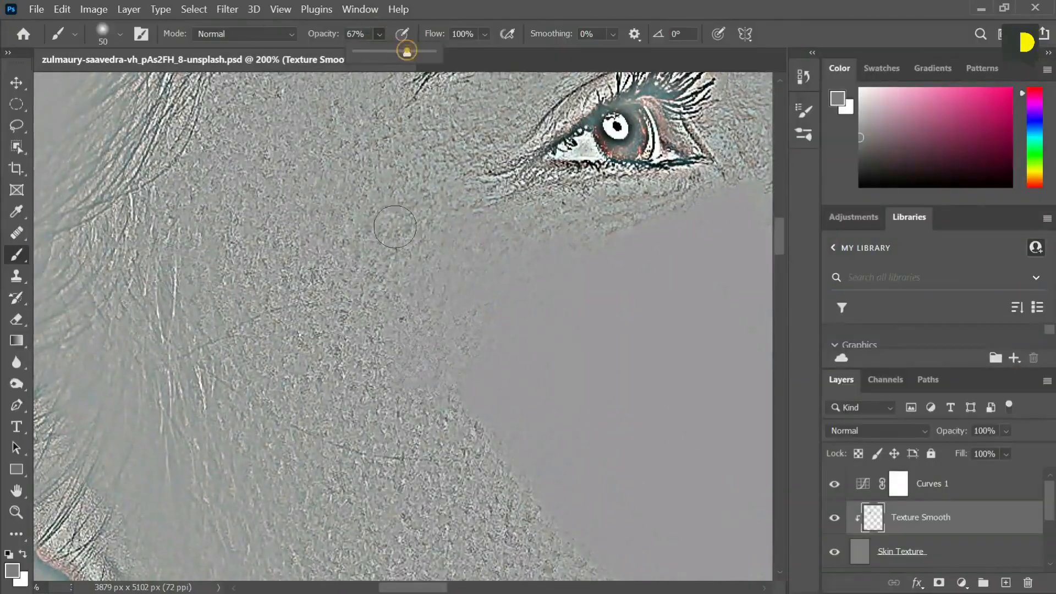
pyautogui.moveTo(379, 399); pyautogui.dragTo(468, 441)
pyautogui.moveTo(382, 342); pyautogui.dragTo(319, 351)
pyautogui.moveTo(424, 349); pyautogui.dragTo(361, 127)
# Lower the brush opacity to 67% and paint over the cheek texture toward the ear
pyautogui.click(379, 34)
pyautogui.moveTo(408, 51); pyautogui.dragTo(415, 51)
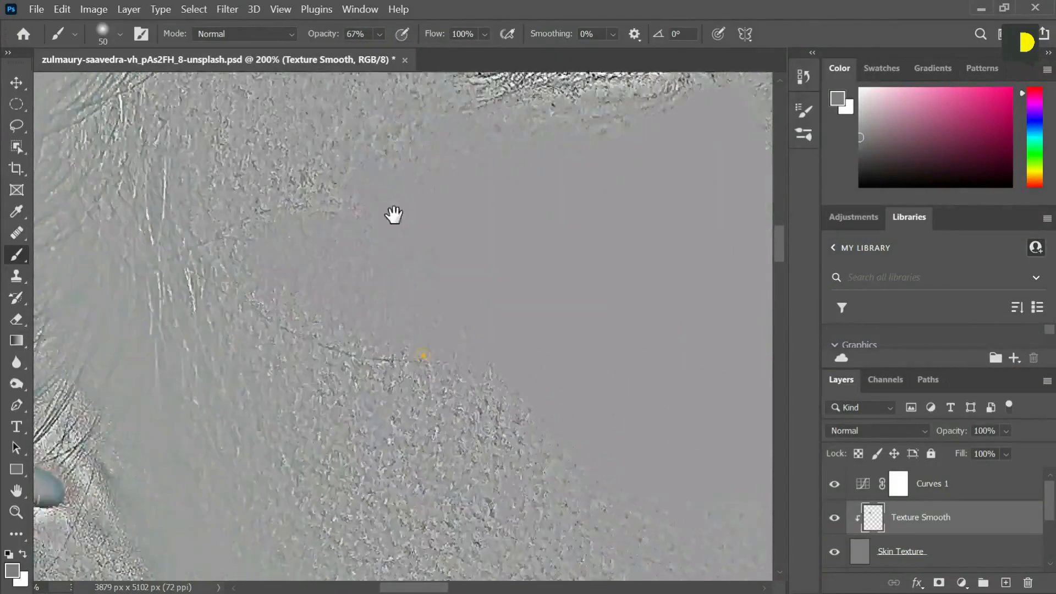
pyautogui.moveTo(397, 284); pyautogui.dragTo(460, 289)
pyautogui.moveTo(613, 392); pyautogui.dragTo(279, 276)
pyautogui.moveTo(527, 367)
pyautogui.mouseDown()
pyautogui.moveTo(403, 401)
pyautogui.moveTo(355, 370)
pyautogui.mouseUp()
pyautogui.moveTo(355, 370); pyautogui.dragTo(575, 381)
pyautogui.moveTo(236, 229)
pyautogui.mouseDown()
pyautogui.moveTo(389, 330)
pyautogui.moveTo(627, 440)
pyautogui.moveTo(425, 222)
pyautogui.mouseUp()
pyautogui.moveTo(561, 248); pyautogui.dragTo(408, 141)
# Set the brush opacity to 42% and paint over the lower cheek and jaw texture
pyautogui.click(379, 34)
pyautogui.moveTo(406, 51); pyautogui.dragTo(377, 52)
pyautogui.click(509, 294)
pyautogui.moveTo(636, 344)
pyautogui.mouseDown()
pyautogui.moveTo(469, 311)
pyautogui.moveTo(465, 281)
pyautogui.mouseUp()
pyautogui.moveTo(340, 277)
pyautogui.mouseDown()
pyautogui.moveTo(540, 320)
pyautogui.moveTo(405, 196)
pyautogui.moveTo(601, 354)
pyautogui.moveTo(663, 318)
pyautogui.mouseUp()
pyautogui.moveTo(349, 349)
pyautogui.mouseDown()
pyautogui.moveTo(479, 323)
pyautogui.moveTo(448, 304)
pyautogui.mouseUp()
pyautogui.moveTo(619, 409)
pyautogui.mouseDown()
pyautogui.moveTo(668, 328)
pyautogui.moveTo(495, 353)
pyautogui.mouseUp()
pyautogui.moveTo(591, 341)
pyautogui.mouseDown()
pyautogui.moveTo(608, 292)
pyautogui.moveTo(543, 291)
pyautogui.mouseUp()
pyautogui.moveTo(480, 435); pyautogui.dragTo(492, 336)
# Reduce the brush size to 25 px and paint over the remaining texture near the chin's edge
pyautogui.press('[')
pyautogui.press('[')
pyautogui.press('[')
pyautogui.press('[')
pyautogui.press('[')
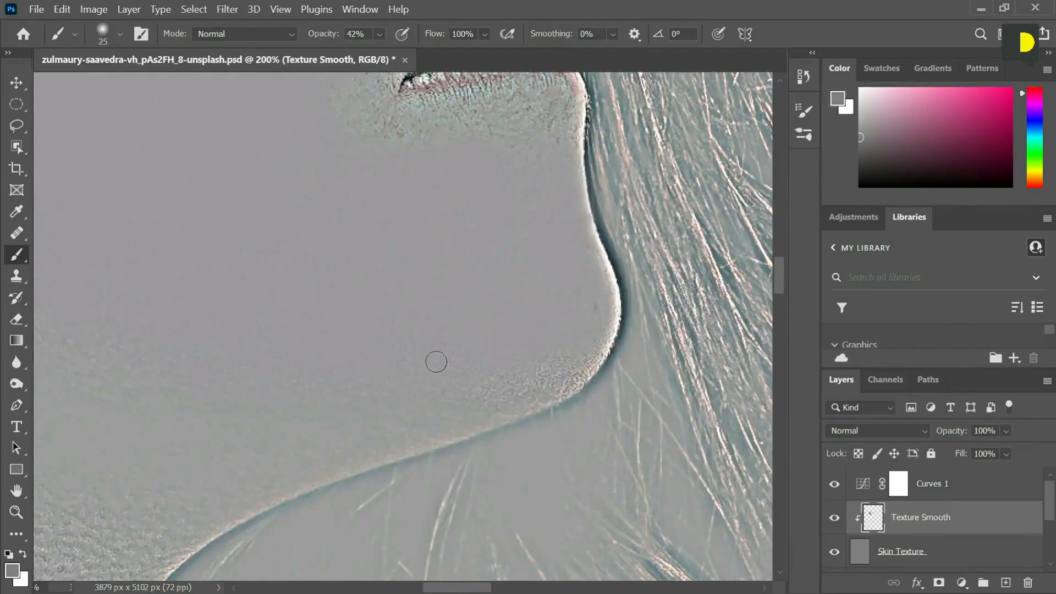
pyautogui.moveTo(442, 414)
pyautogui.mouseDown()
pyautogui.moveTo(576, 354)
pyautogui.moveTo(510, 274)
pyautogui.moveTo(552, 273)
pyautogui.mouseUp()
# Enlarge the brush to 40 px, set its opacity to 30%, and paint over the skin texture around the ear
pyautogui.press(']')
pyautogui.press(']')
pyautogui.press(']')
pyautogui.moveTo(522, 350); pyautogui.dragTo(550, 477)
pyautogui.press('3')
pyautogui.moveTo(438, 208); pyautogui.dragTo(426, 384)
pyautogui.moveTo(628, 382); pyautogui.dragTo(653, 193)
pyautogui.moveTo(429, 495); pyautogui.dragTo(551, 354)
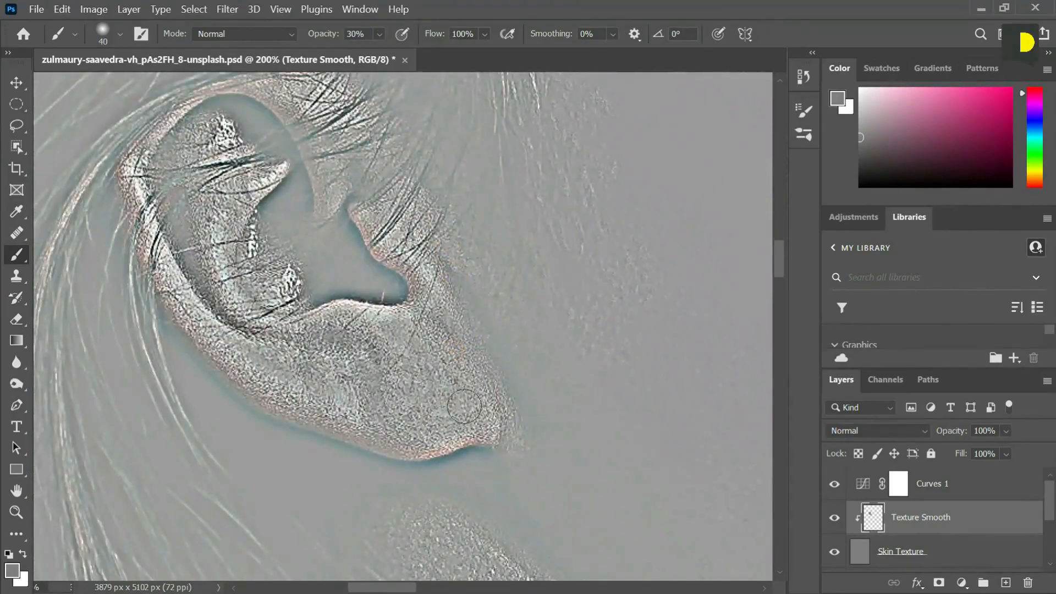
pyautogui.moveTo(220, 311); pyautogui.dragTo(352, 324)
pyautogui.moveTo(716, 113); pyautogui.dragTo(397, 296)
# Set the brush opacity to 43% and paint over the forehead texture above the eyebrow
pyautogui.moveTo(395, 245); pyautogui.dragTo(371, 493)
pyautogui.moveTo(558, 77); pyautogui.dragTo(444, 269)
pyautogui.moveTo(743, 314); pyautogui.dragTo(462, 221)
pyautogui.press('4')
pyautogui.press('3')
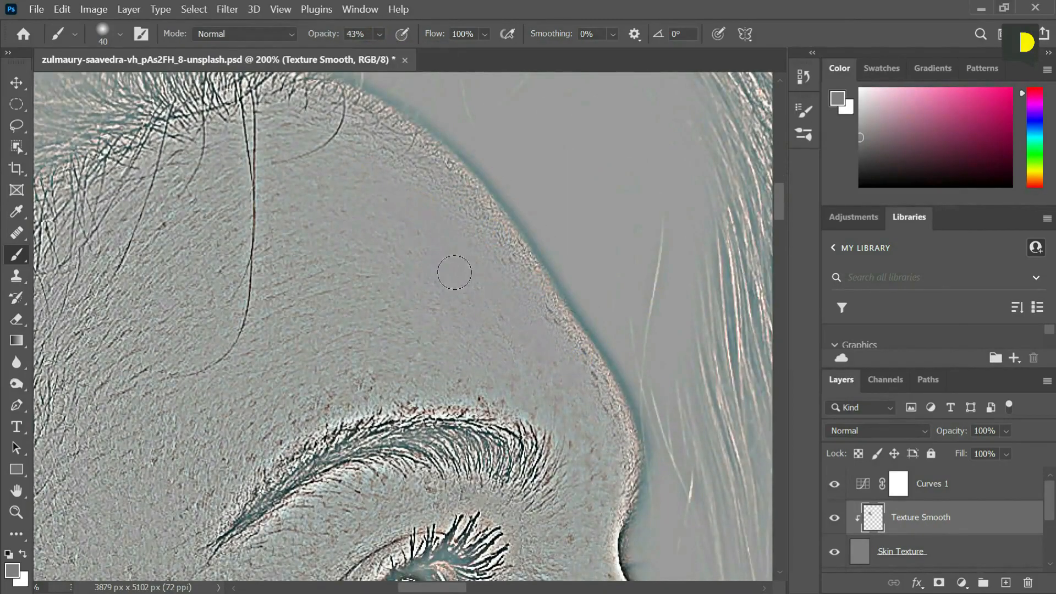
pyautogui.moveTo(160, 258); pyautogui.dragTo(325, 203)
pyautogui.moveTo(418, 335); pyautogui.dragTo(372, 243)
pyautogui.moveTo(385, 418)
pyautogui.mouseDown()
pyautogui.moveTo(389, 312)
pyautogui.moveTo(363, 291)
pyautogui.moveTo(365, 248)
pyautogui.moveTo(396, 313)
pyautogui.mouseUp()
# Raise the brush opacity to 72% and paint over the temple between the hairline and the eye
pyautogui.click(379, 34)
pyautogui.moveTo(385, 56); pyautogui.dragTo(410, 56)
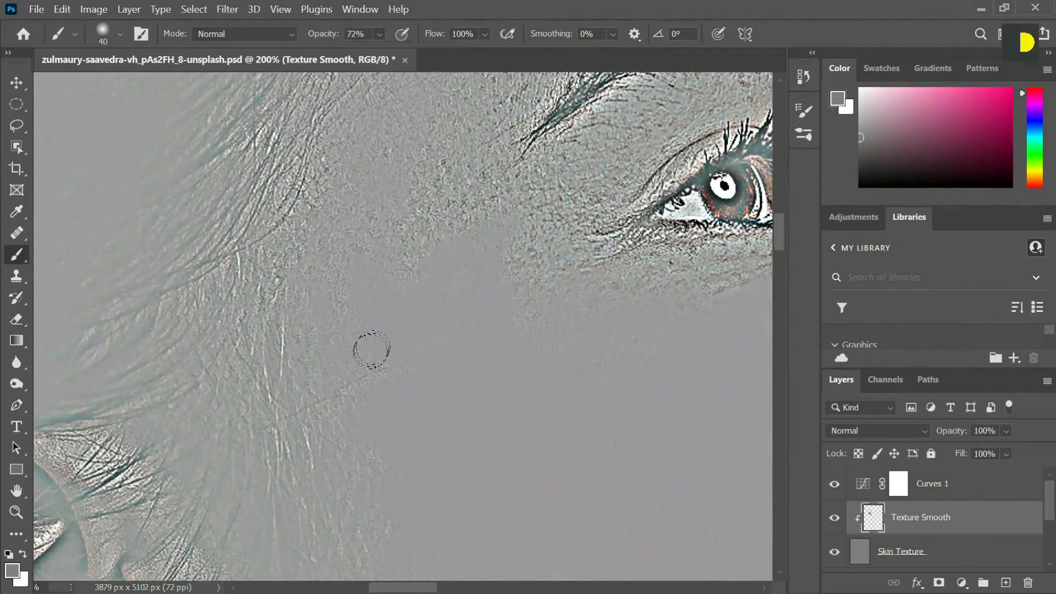
pyautogui.moveTo(608, 345); pyautogui.dragTo(488, 319)
pyautogui.moveTo(221, 256); pyautogui.dragTo(281, 360)
# Reduce the brush to 30 px and paint over the upper eyelid area and the bridge of the nose
pyautogui.press('[')
pyautogui.moveTo(737, 363); pyautogui.dragTo(586, 333)
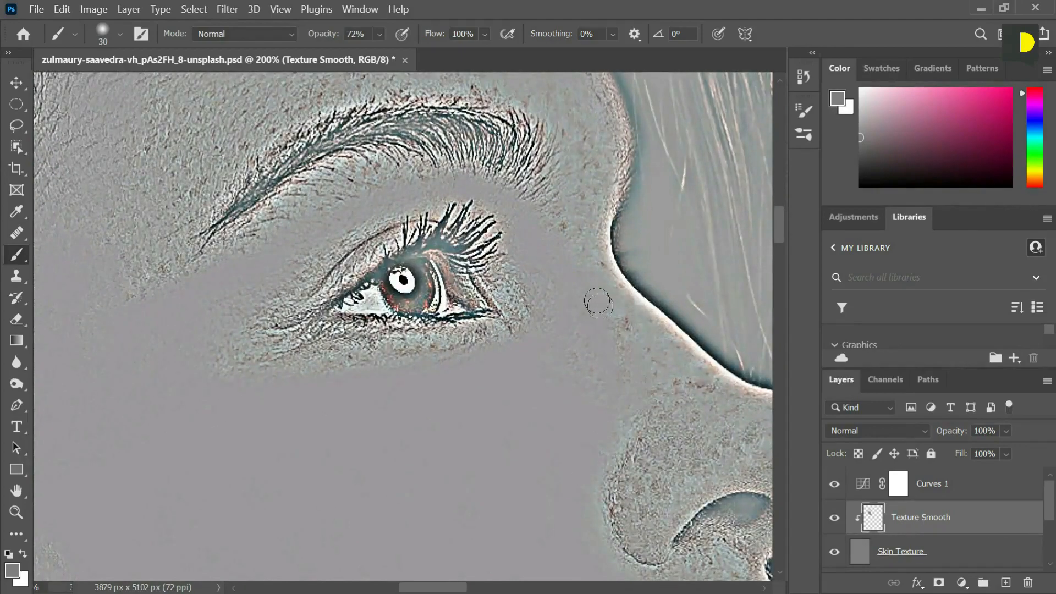
pyautogui.moveTo(712, 379); pyautogui.dragTo(519, 333)
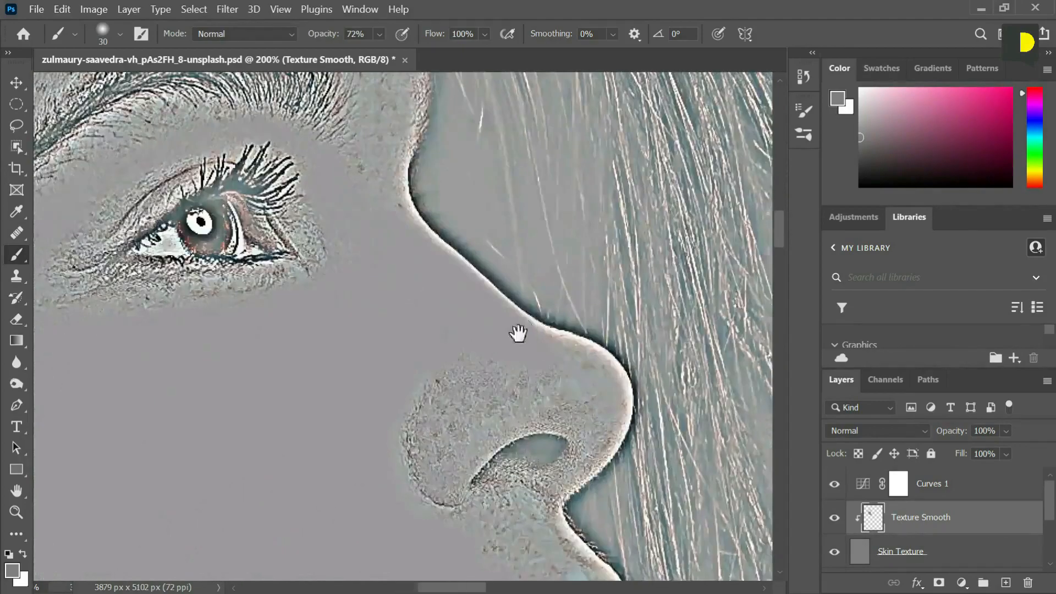
# Set the brush opacity to 48% and paint over the nose, the upper lip area and the skin around the mouth
pyautogui.press('4')
pyautogui.press('8')
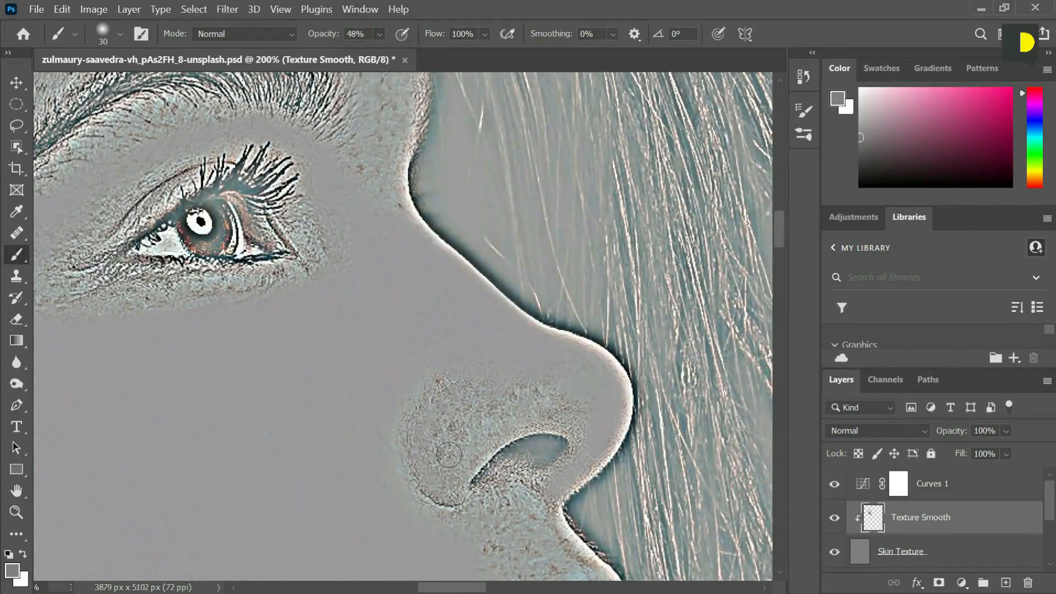
pyautogui.moveTo(528, 359); pyautogui.dragTo(520, 276)
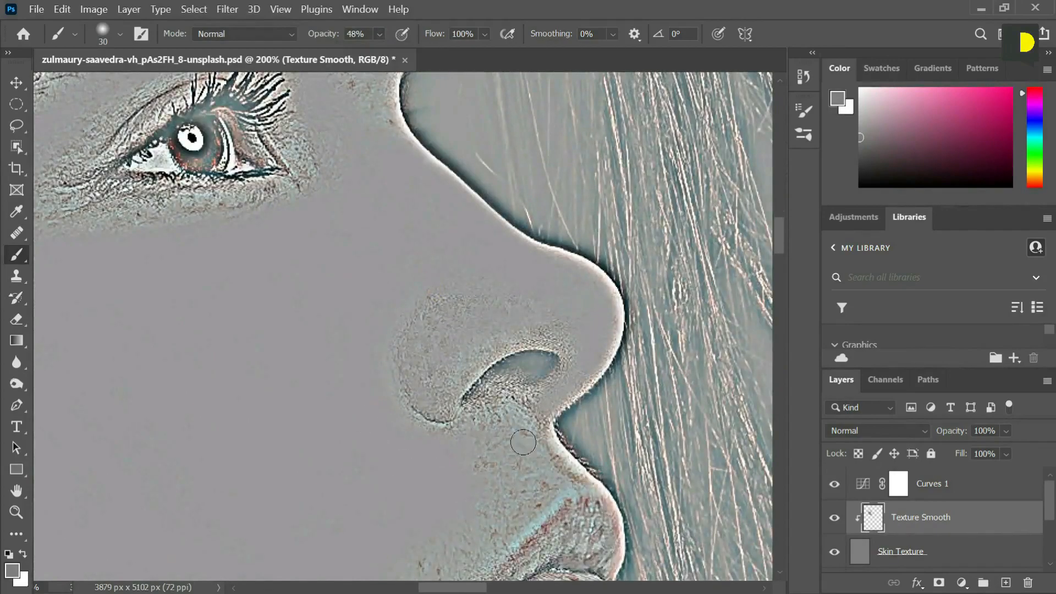
pyautogui.scroll(-3, 471, 460)
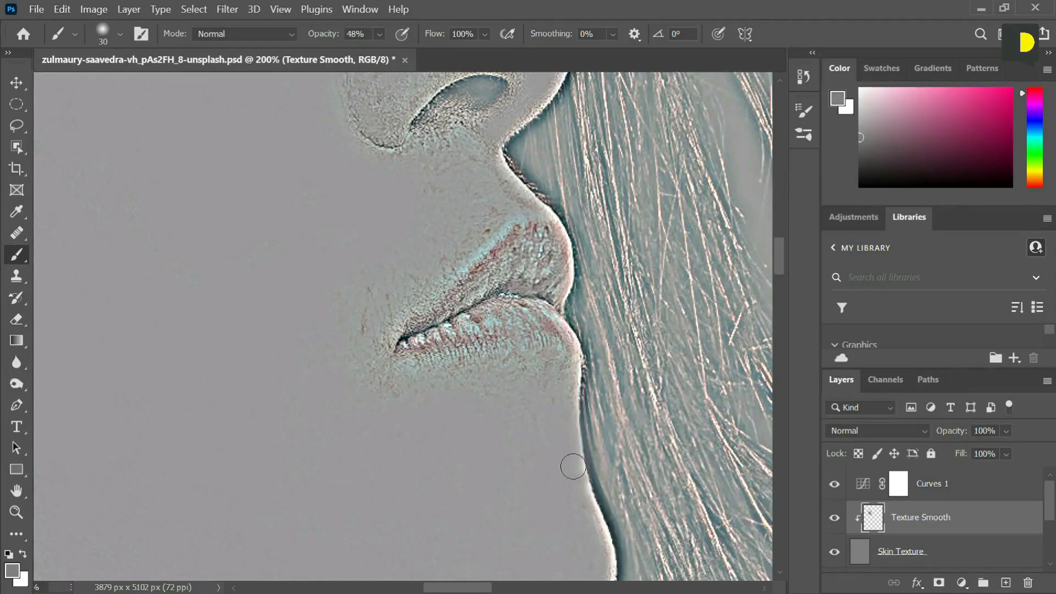
pyautogui.scroll(-3, 561, 469)
pyautogui.scroll(-2, 440, 500)
# Raise the brush opacity to 66% and paint over the forehead texture beside the long loose hair strand
pyautogui.scroll(10, 463, 431)
pyautogui.press('6')
pyautogui.press('1')
pyautogui.scroll(-3, 496, 396)
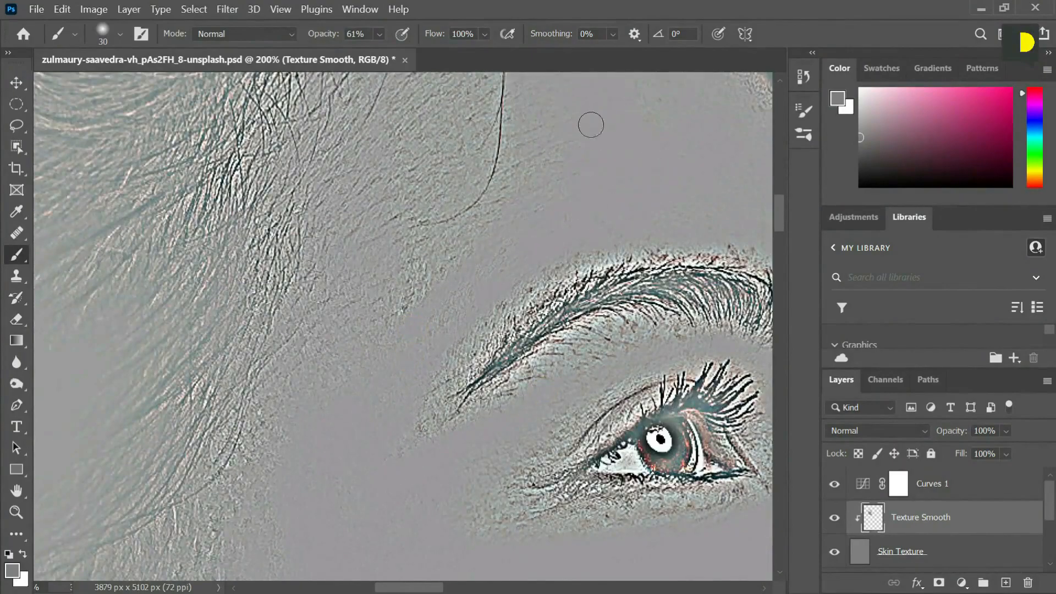
pyautogui.scroll(3, 589, 123)
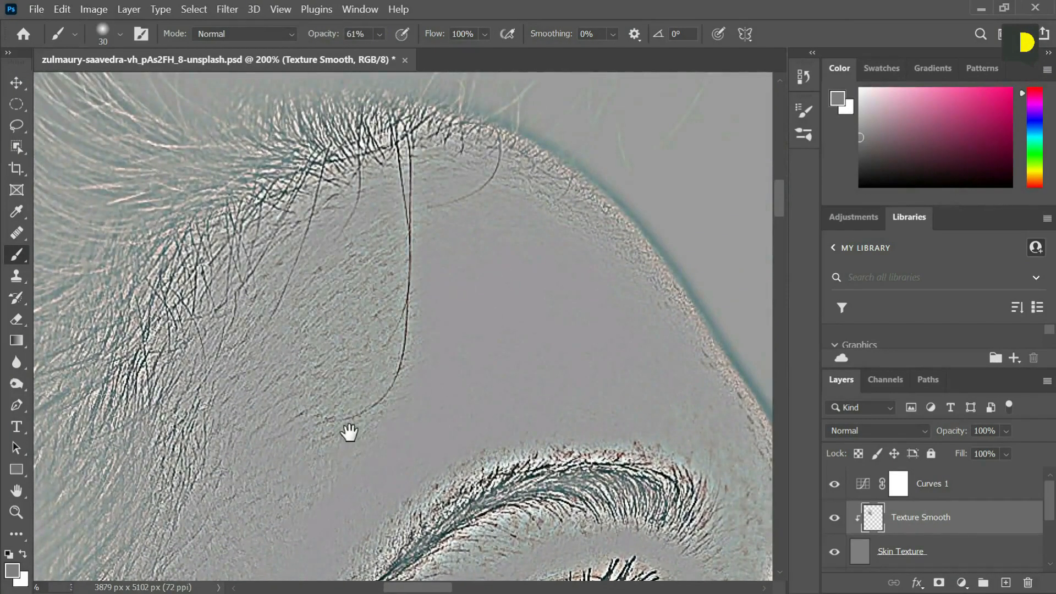
pyautogui.scroll(-2, 386, 418)
pyautogui.hotkey('ctrl', '+')
pyautogui.press('6')
pyautogui.press('6')
pyautogui.hscroll(3, 415, 380)
pyautogui.scroll(1, 415, 381)
pyautogui.click(523, 139)
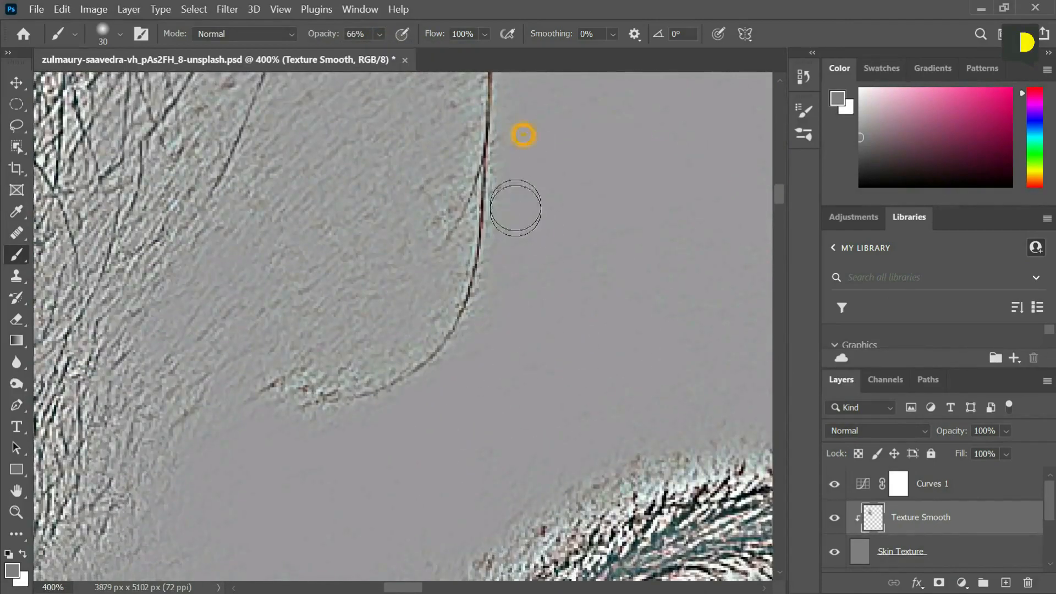
pyautogui.scroll(2, 192, 422)
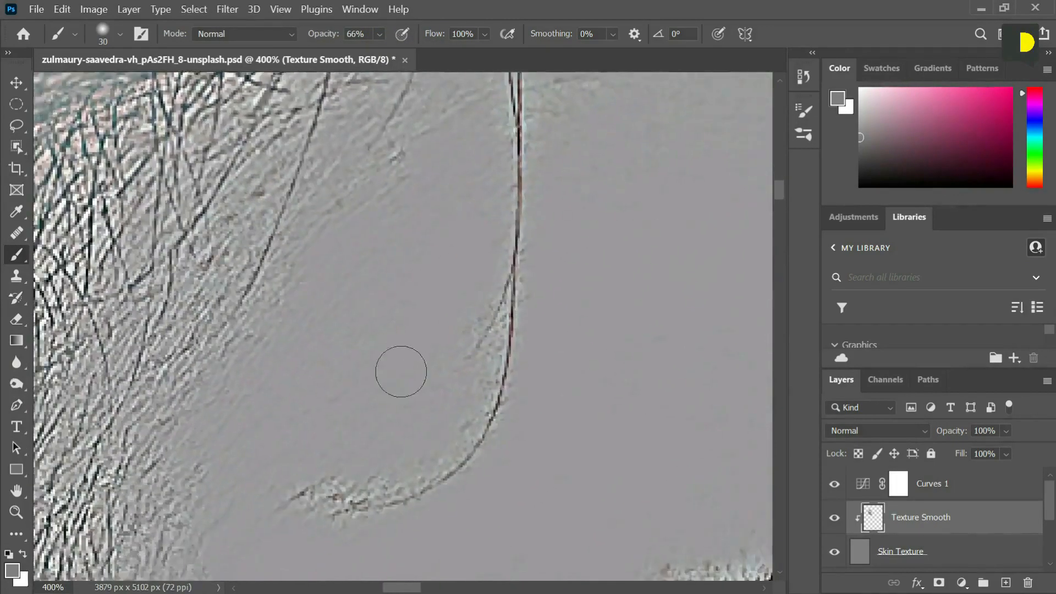
pyautogui.scroll(2, 398, 370)
# Reduce the brush to 5 px and paint closely along both sides of the loose hair strand on the forehead
pyautogui.press('[')
pyautogui.press('[')
pyautogui.click(577, 238)
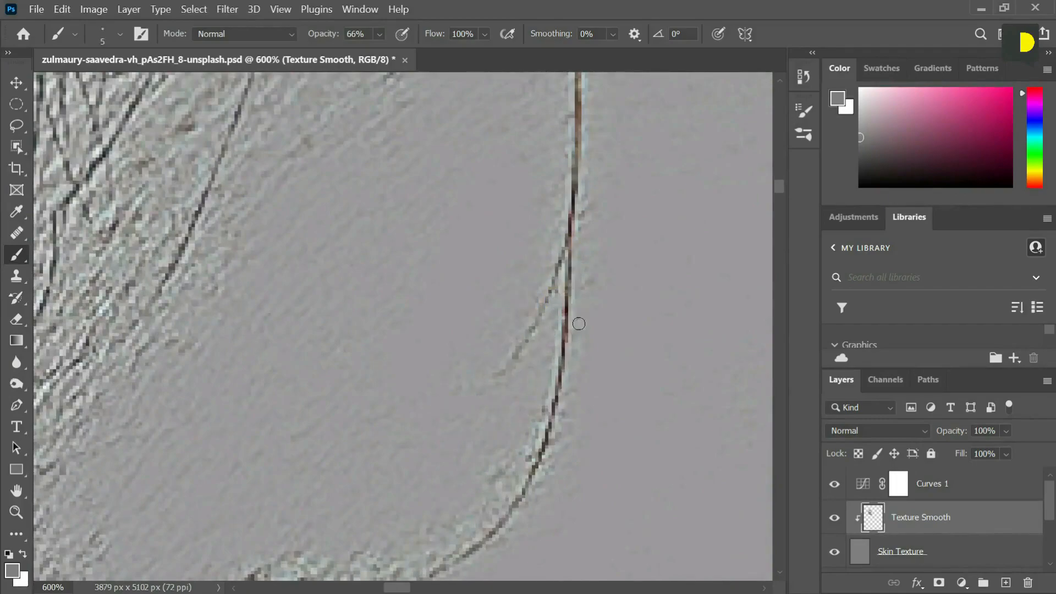
pyautogui.scroll(-3, 561, 335)
pyautogui.hscroll(-2, 550, 279)
pyautogui.scroll(-1, 550, 279)
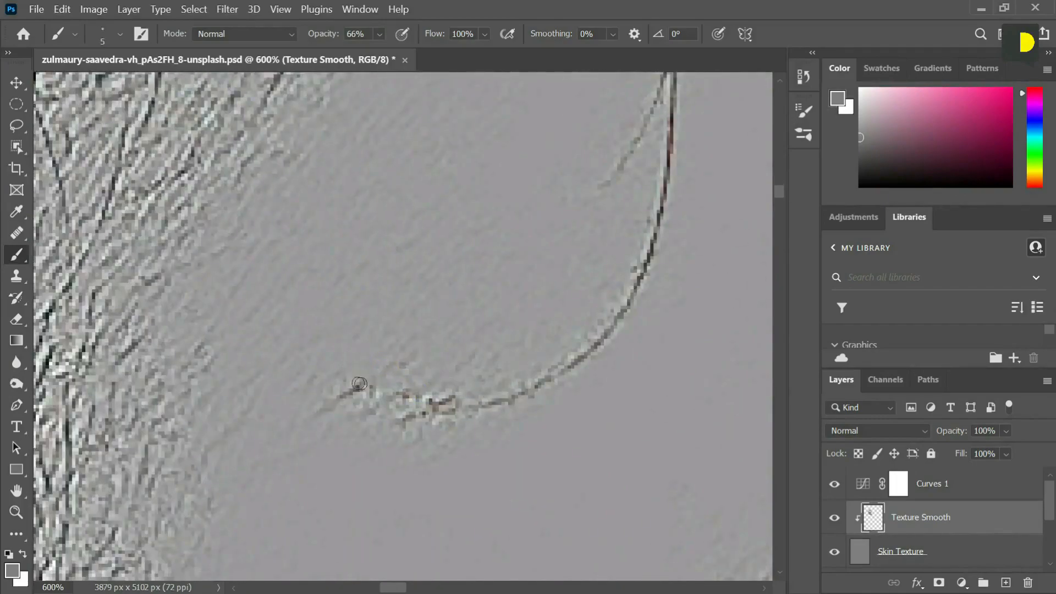
# Enlarge the brush to 9 px and paint around the strands up to the hairline, using 37% and 63% opacity
pyautogui.press(']')
pyautogui.press(']')
pyautogui.press(']')
pyautogui.press(']')
pyautogui.press('3')
pyautogui.press('7')
pyautogui.moveTo(561, 261)
pyautogui.mouseDown()
pyautogui.moveTo(502, 195)
pyautogui.moveTo(377, 232)
pyautogui.moveTo(499, 347)
pyautogui.mouseUp()
pyautogui.press('6')
pyautogui.press('3')
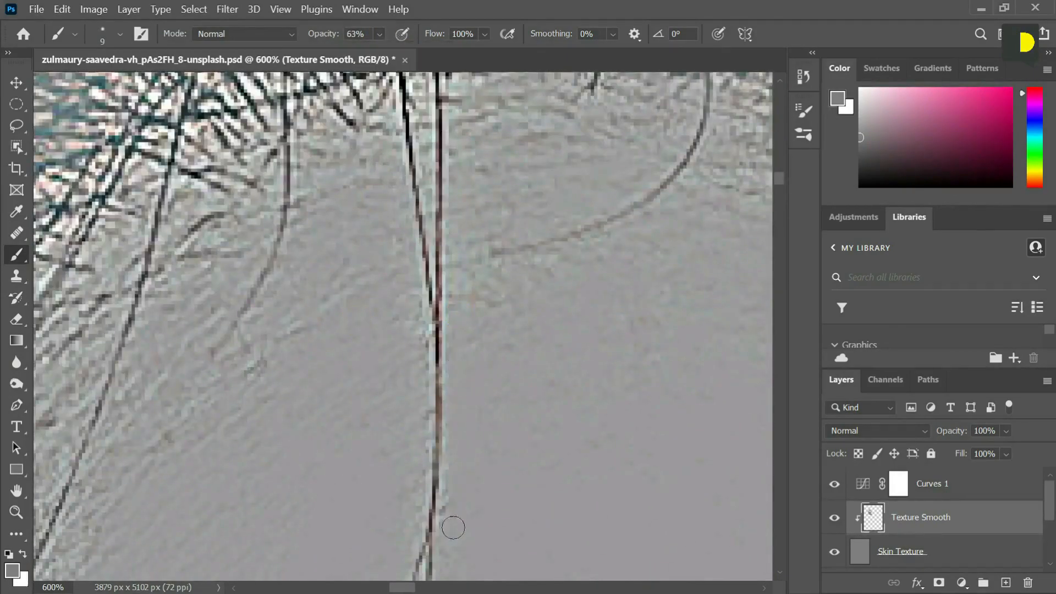
pyautogui.moveTo(668, 229)
pyautogui.mouseDown()
pyautogui.moveTo(497, 350)
pyautogui.moveTo(156, 165)
pyautogui.moveTo(242, 214)
pyautogui.mouseUp()
# Set the brush to 15 px and 39% opacity and paint over the forehead between the hairline and the profile edge
pyautogui.press(']')
pyautogui.press(']')
pyautogui.press('3')
pyautogui.press('9')
pyautogui.scroll(-10, 408, 243)
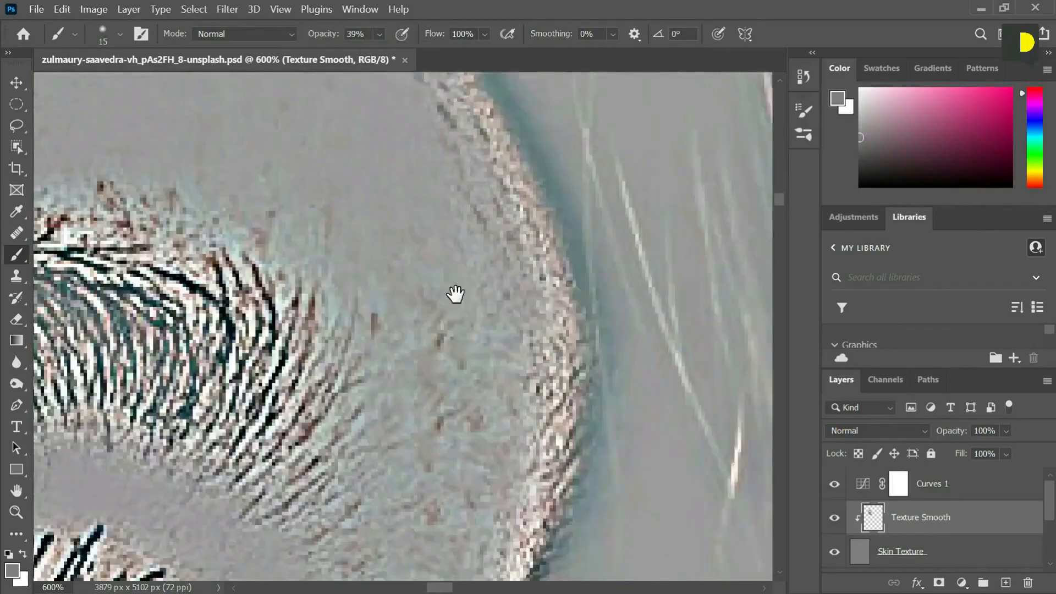
pyautogui.moveTo(455, 295); pyautogui.dragTo(463, 271)
# Set the brush opacity to 59% and paint over the skin between the inner end of the eyebrow and the profile edge
pyautogui.hotkey('ctrl', '-')
pyautogui.hotkey('ctrl', '-')
pyautogui.hotkey('ctrl', '-')
pyautogui.press('5')
pyautogui.press('9')
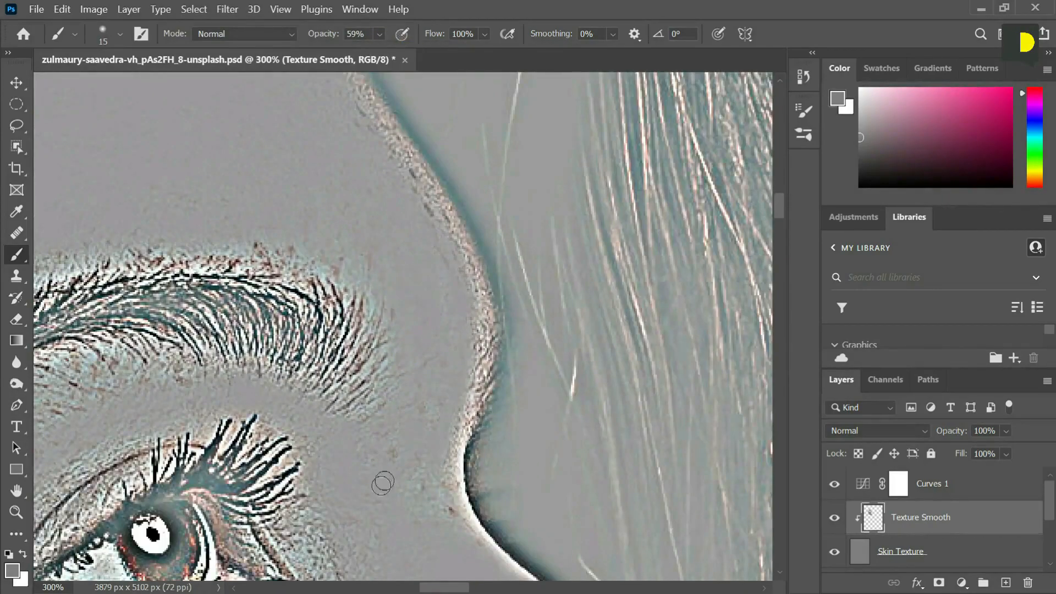
pyautogui.moveTo(418, 506); pyautogui.dragTo(387, 382)
# Paint beside the edge of the nose bridge with a 7 px brush and around the eyebrow and eye with a 20 px brush
pyautogui.press('[')
pyautogui.press('[')
pyautogui.press('[')
pyautogui.moveTo(405, 431); pyautogui.dragTo(397, 413)
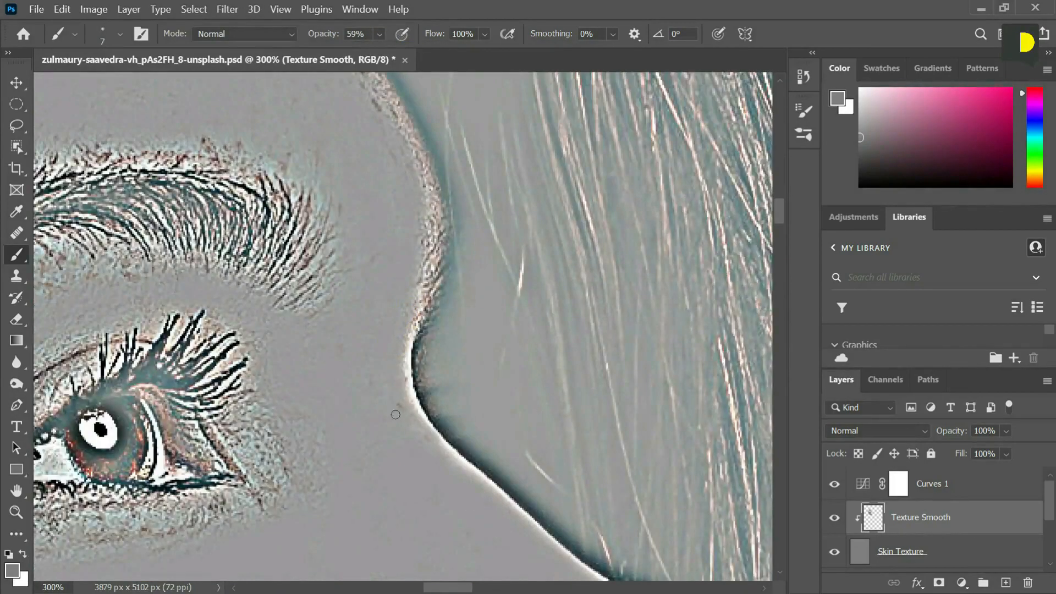
pyautogui.press(']')
pyautogui.moveTo(334, 356); pyautogui.dragTo(571, 373)
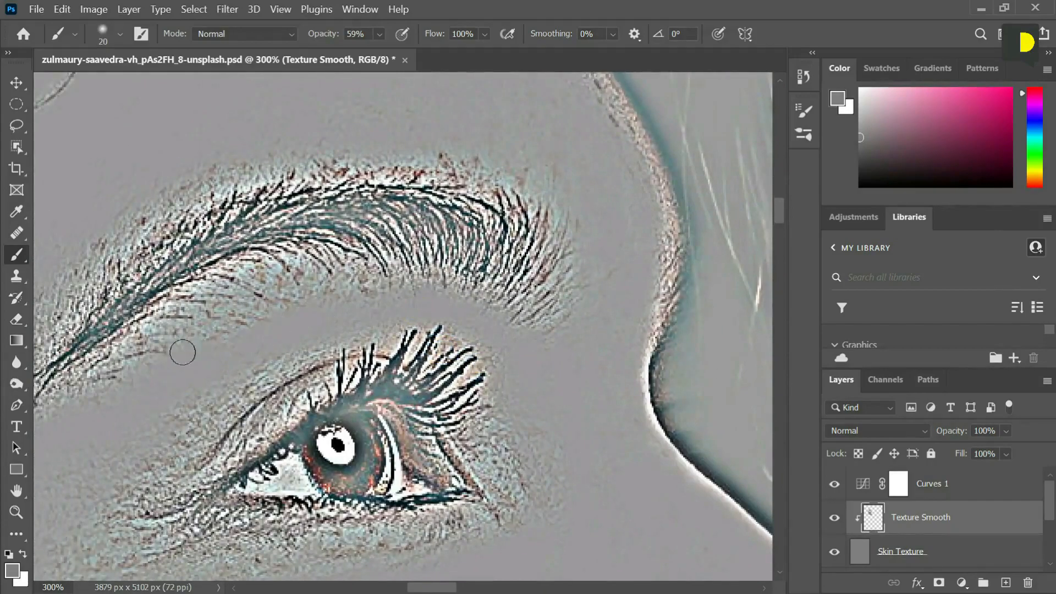
pyautogui.moveTo(529, 427); pyautogui.dragTo(449, 334)
pyautogui.moveTo(671, 557); pyautogui.dragTo(556, 341)
# Lower the brush opacity to 16% and paint over the texture on the side of the nose around the nostril
pyautogui.click(380, 34)
pyautogui.moveTo(399, 58); pyautogui.dragTo(362, 57)
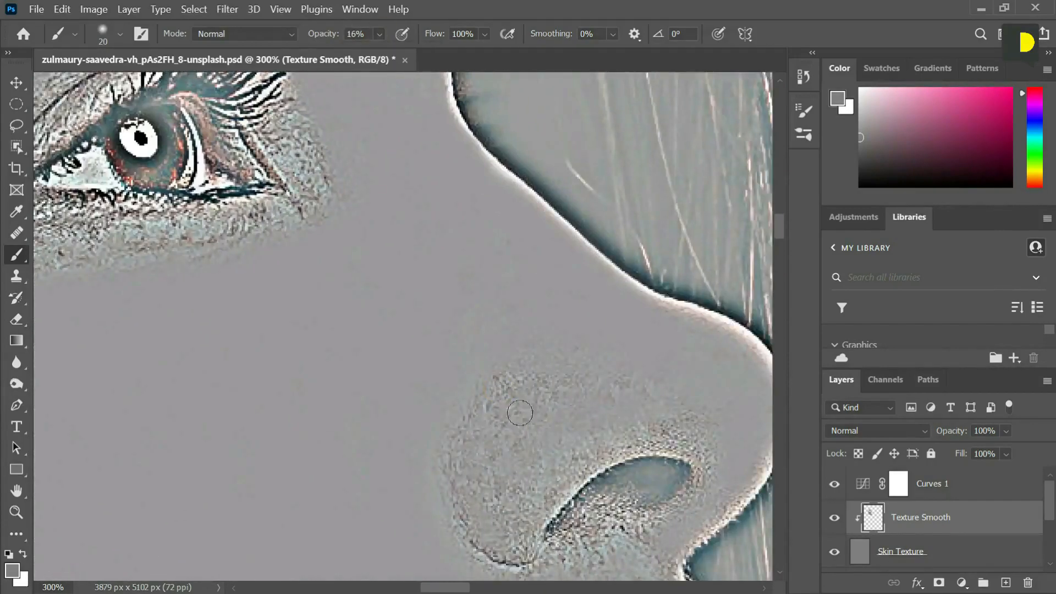
pyautogui.moveTo(455, 528); pyautogui.dragTo(420, 410)
pyautogui.moveTo(574, 419); pyautogui.dragTo(483, 157)
pyautogui.moveTo(237, 516); pyautogui.dragTo(424, 380)
# Set the brush to 35 px and 46% opacity and paint over the upper neck below the jaw
pyautogui.hotkey('ctrl', '-')
pyautogui.hotkey('ctrl', '-')
pyautogui.hotkey('ctrl', '-')
pyautogui.moveTo(319, 336); pyautogui.dragTo(488, 173)
pyautogui.hotkey('ctrl', '+')
pyautogui.hotkey('ctrl', '+')
pyautogui.press('4')
pyautogui.press('6')
pyautogui.press(']')
pyautogui.press(']')
pyautogui.press(']')
pyautogui.moveTo(553, 343); pyautogui.dragTo(465, 247)
pyautogui.moveTo(627, 285); pyautogui.dragTo(584, 193)
pyautogui.moveTo(429, 346); pyautogui.dragTo(510, 337)
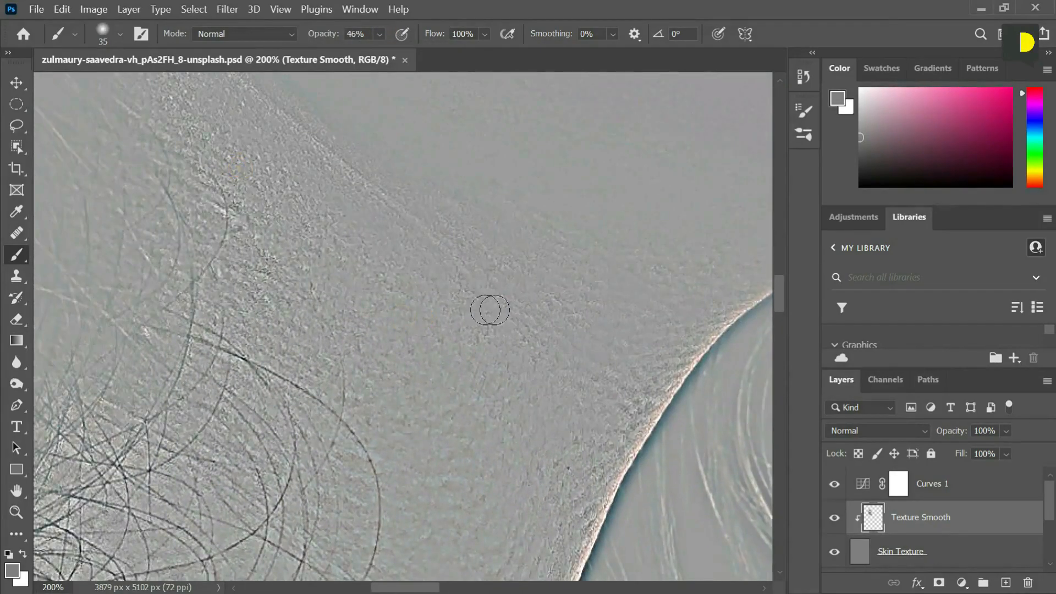
# Paint over the lower neck between the fine hairs, the throat edge and the shirt collar
pyautogui.moveTo(647, 269); pyautogui.dragTo(533, 309)
pyautogui.moveTo(363, 320); pyautogui.dragTo(470, 323)
pyautogui.moveTo(512, 146); pyautogui.dragTo(454, 227)
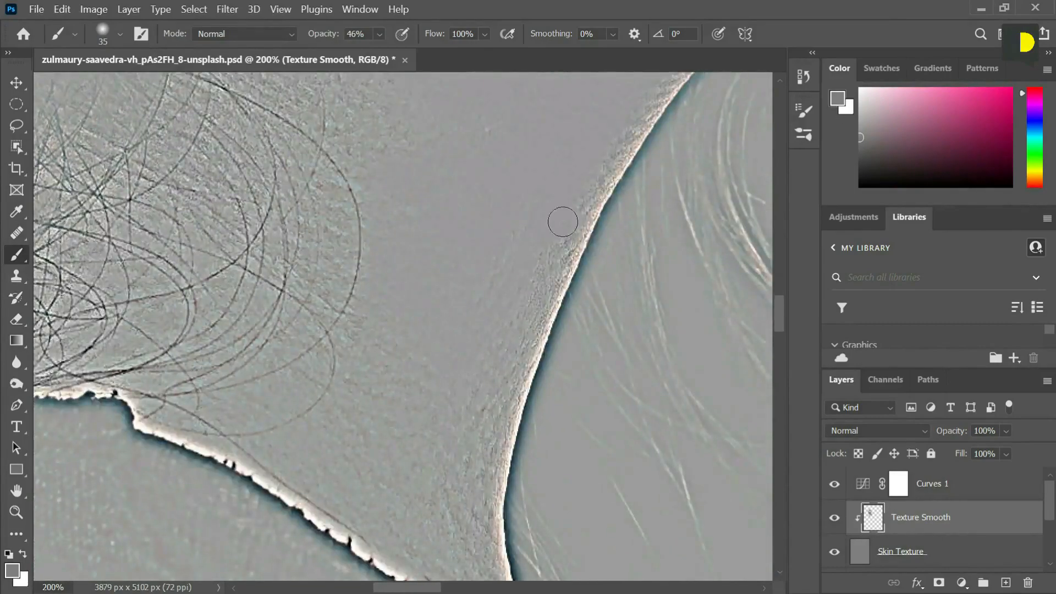
pyautogui.moveTo(349, 440); pyautogui.dragTo(418, 311)
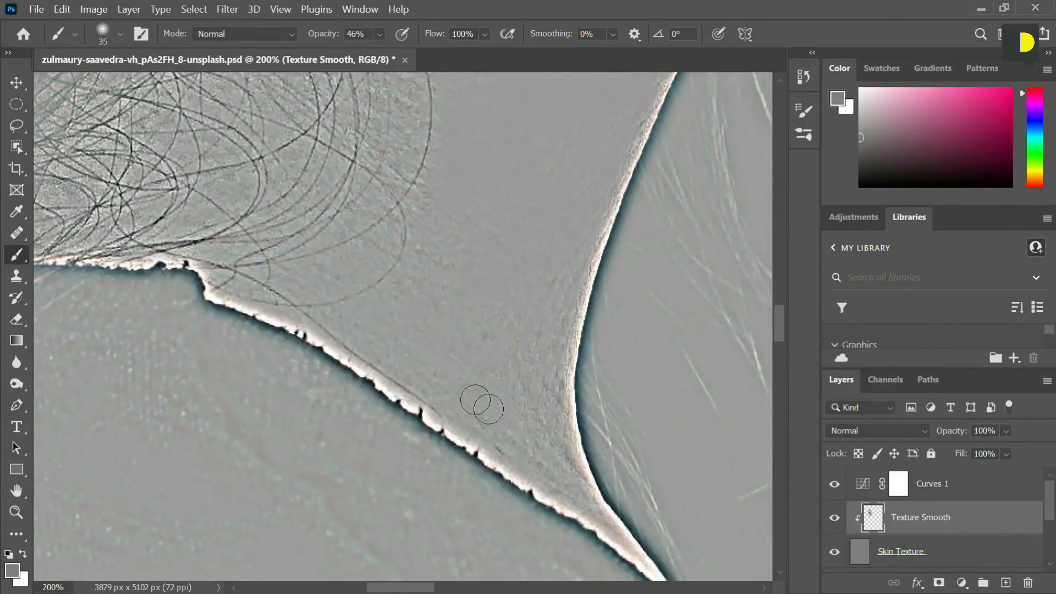
pyautogui.moveTo(539, 266); pyautogui.dragTo(467, 352)
# Reduce the brush size and paint the remaining texture along the throat edge and beside the shirt collar
pyautogui.press('[')
pyautogui.press('[')
pyautogui.press('[')
pyautogui.press('[')
pyautogui.press('[')
pyautogui.hotkey('ctrl', '+')
pyautogui.moveTo(415, 421); pyautogui.dragTo(504, 294)
pyautogui.moveTo(462, 305); pyautogui.dragTo(565, 170)
pyautogui.moveTo(515, 253); pyautogui.dragTo(485, 332)
pyautogui.moveTo(445, 387)
pyautogui.mouseDown()
pyautogui.moveTo(526, 226)
pyautogui.moveTo(484, 229)
pyautogui.moveTo(491, 299)
pyautogui.moveTo(577, 394)
pyautogui.mouseUp()
# Enlarge the brush to 35 px and paint over the neck texture below the ear
pyautogui.hotkey('ctrl', '-')
pyautogui.moveTo(434, 208)
pyautogui.mouseDown()
pyautogui.moveTo(514, 278)
pyautogui.moveTo(536, 375)
pyautogui.mouseUp()
pyautogui.press(']')
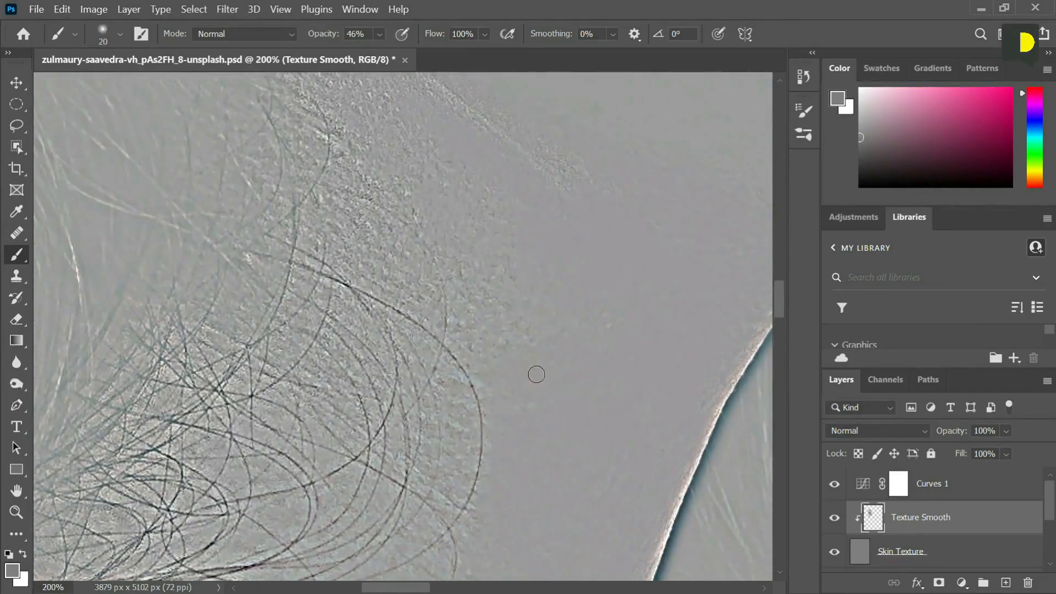
pyautogui.scroll(5, 508, 265)
pyautogui.hscroll(-3, 508, 265)
pyautogui.scroll(-4, 622, 357)
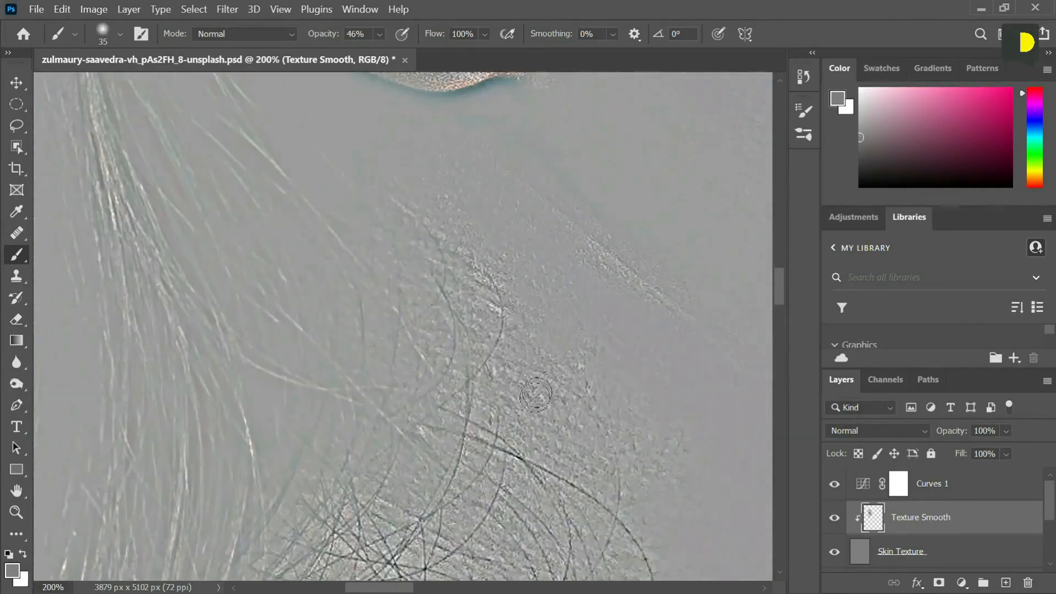
# Lower the brush opacity to 26%, paint over the hairy neck area at 40 px, and touch up the throat at 30 px
pyautogui.press(']')
pyautogui.click(380, 35)
pyautogui.moveTo(397, 51); pyautogui.dragTo(380, 51)
pyautogui.moveTo(521, 538); pyautogui.dragTo(433, 263)
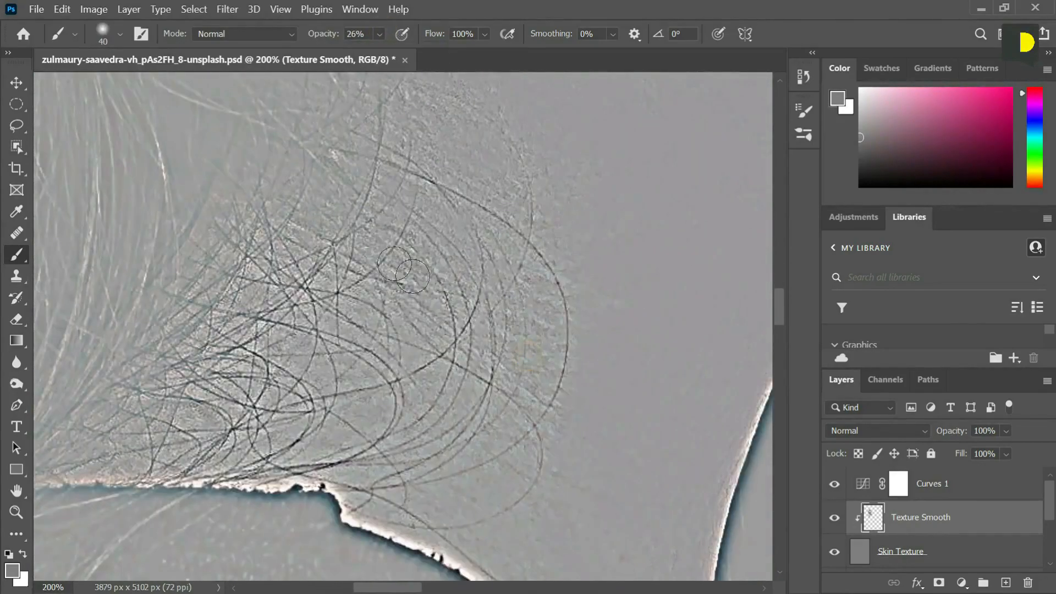
pyautogui.moveTo(446, 199); pyautogui.dragTo(402, 528)
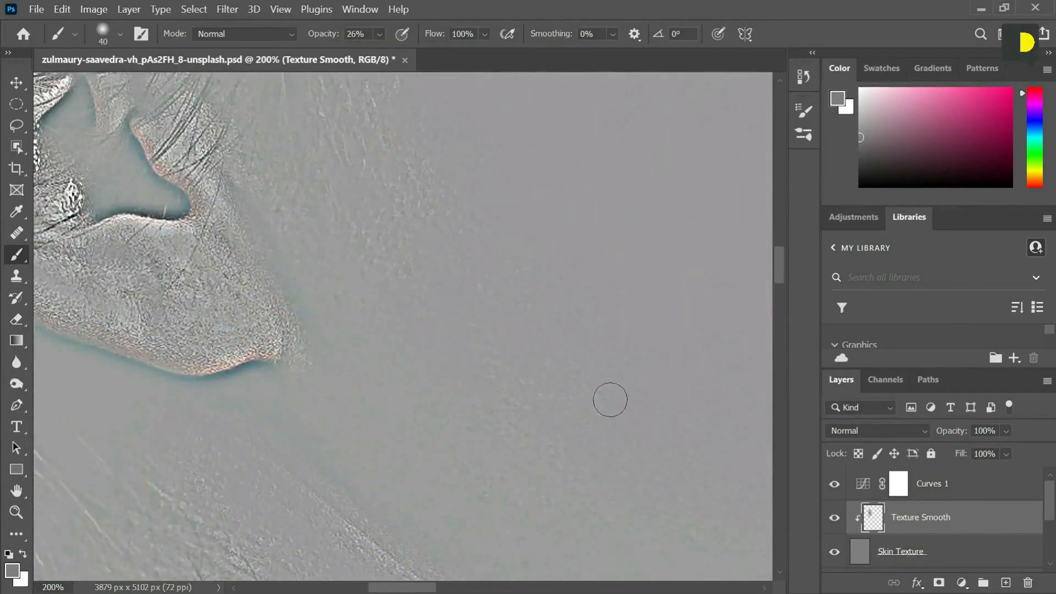
pyautogui.moveTo(518, 176); pyautogui.dragTo(532, 495)
pyautogui.moveTo(319, 556); pyautogui.dragTo(462, 200)
pyautogui.press('[')
pyautogui.moveTo(604, 377); pyautogui.dragTo(587, 319)
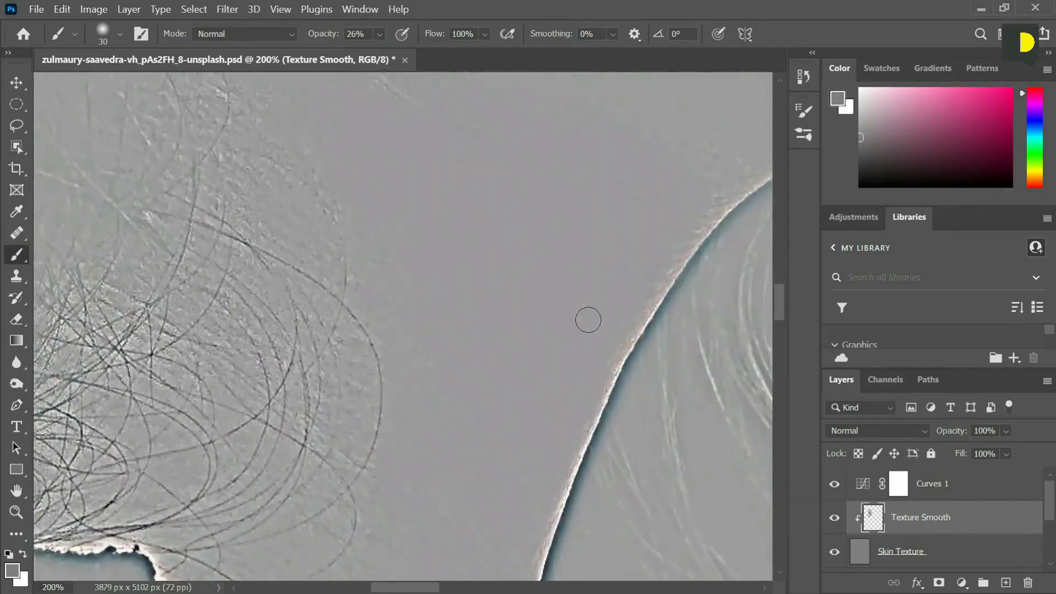
# Hide the Curves 1 layer and set the Skin Texture layer's blend mode to Linear Light
pyautogui.hotkey('ctrl', '0')
pyautogui.click(946, 553)
pyautogui.click(878, 430)
pyautogui.click(845, 427)
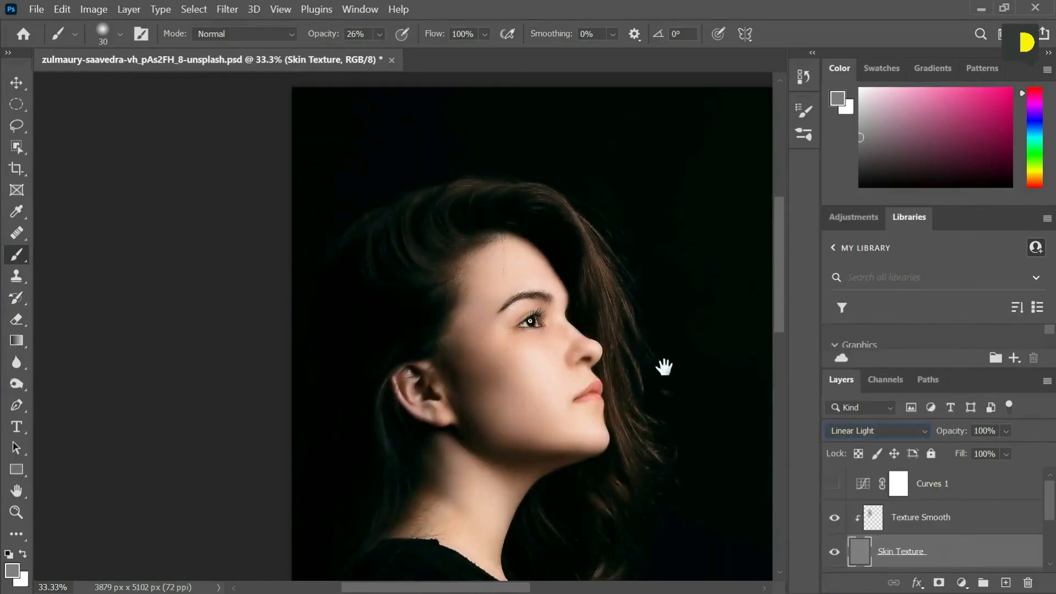
# On the Texture Smooth layer, set the brush to 15 px and 56% opacity and paint over the skin under the nose
pyautogui.scroll(5, 622, 288)
pyautogui.moveTo(572, 358); pyautogui.dragTo(512, 311)
pyautogui.hotkey('alt', ']')
pyautogui.press('5')
pyautogui.press('6')
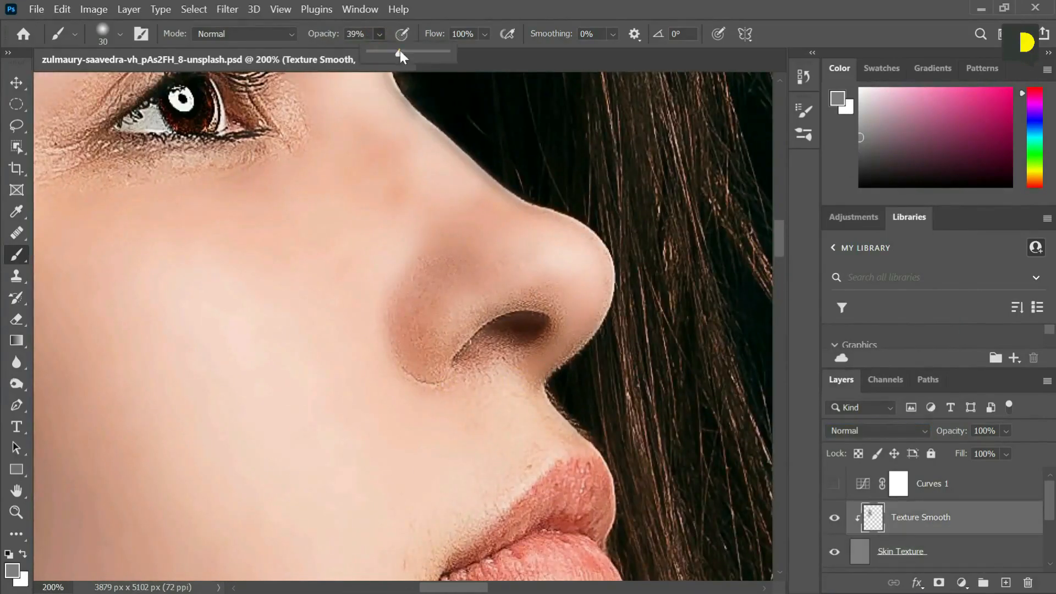
pyautogui.press('[')
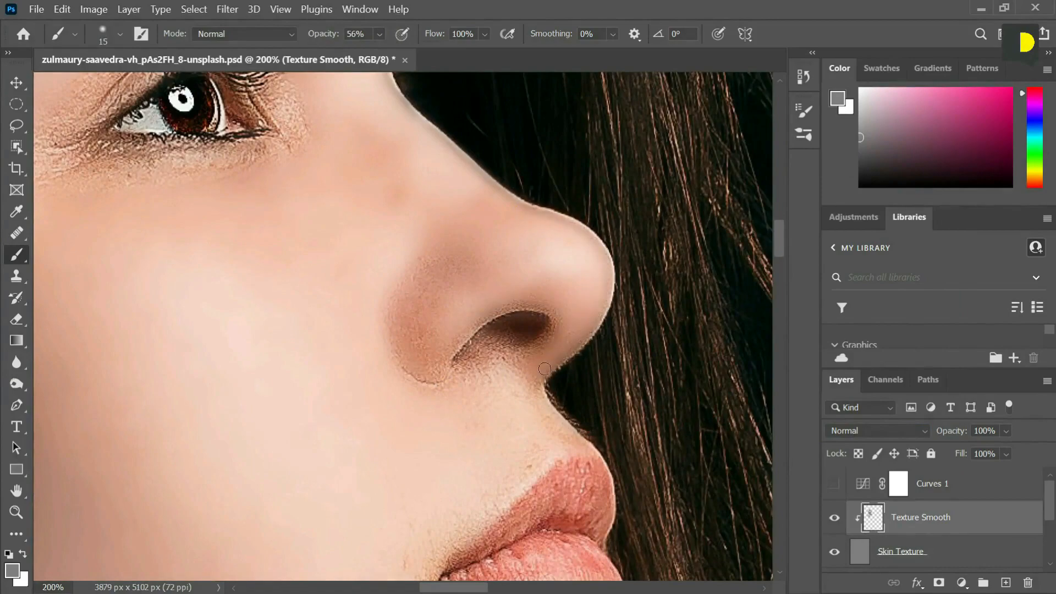
# Lower the brush opacity to 19% and paint over the texture on the nostril wing
pyautogui.hotkey('ctrl', '+')
pyautogui.press('1')
pyautogui.press('9')
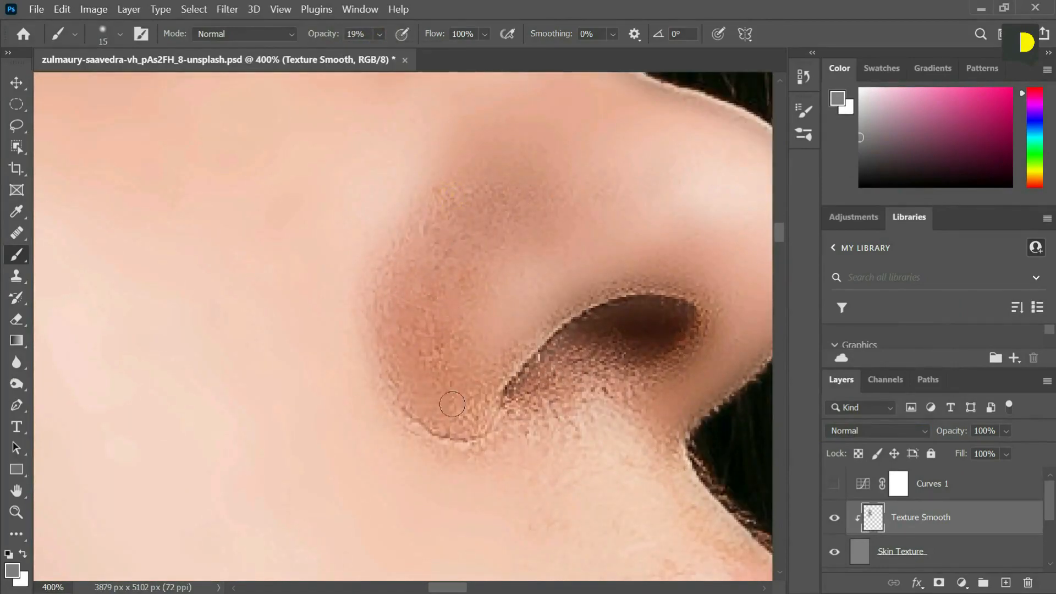
pyautogui.hotkey('ctrl', '-')
pyautogui.hotkey('ctrl', '-')
pyautogui.hotkey('ctrl', '-')
pyautogui.hotkey('ctrl', '-')
pyautogui.hotkey('ctrl', '-')
pyautogui.hotkey('ctrl', '-')
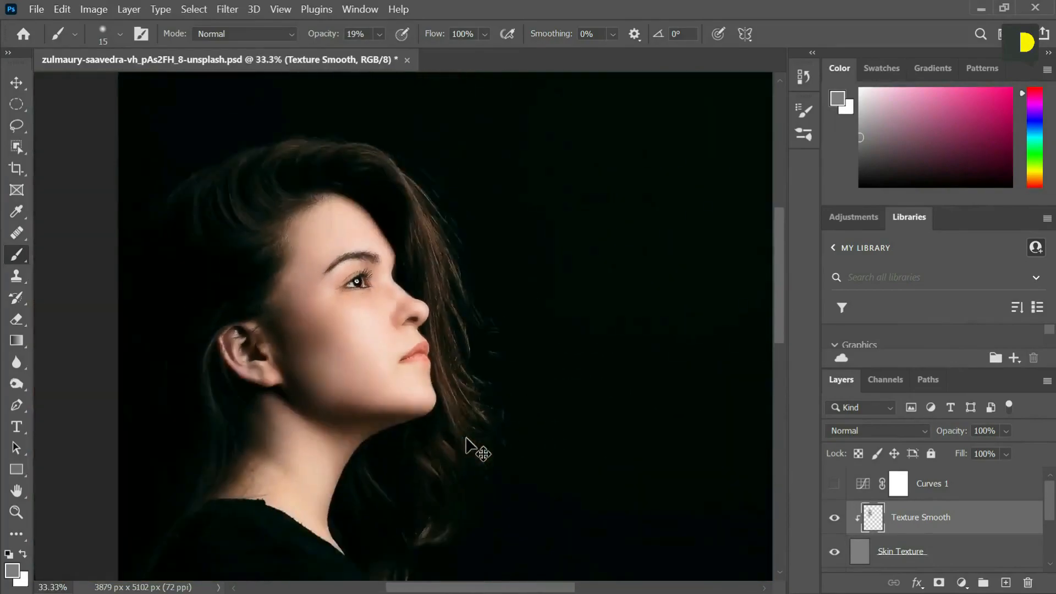
# Sample a skin tone and try painting it over the side of the nose bridge on the Texture Smooth layer
pyautogui.hotkey('ctrl', '+')
pyautogui.hotkey('ctrl', '+')
pyautogui.hotkey('ctrl', '+')
pyautogui.hotkey('ctrl', '+')
pyautogui.hotkey('ctrl', '+')
pyautogui.keyDown('alt'); pyautogui.click(565, 329); pyautogui.keyUp('alt')
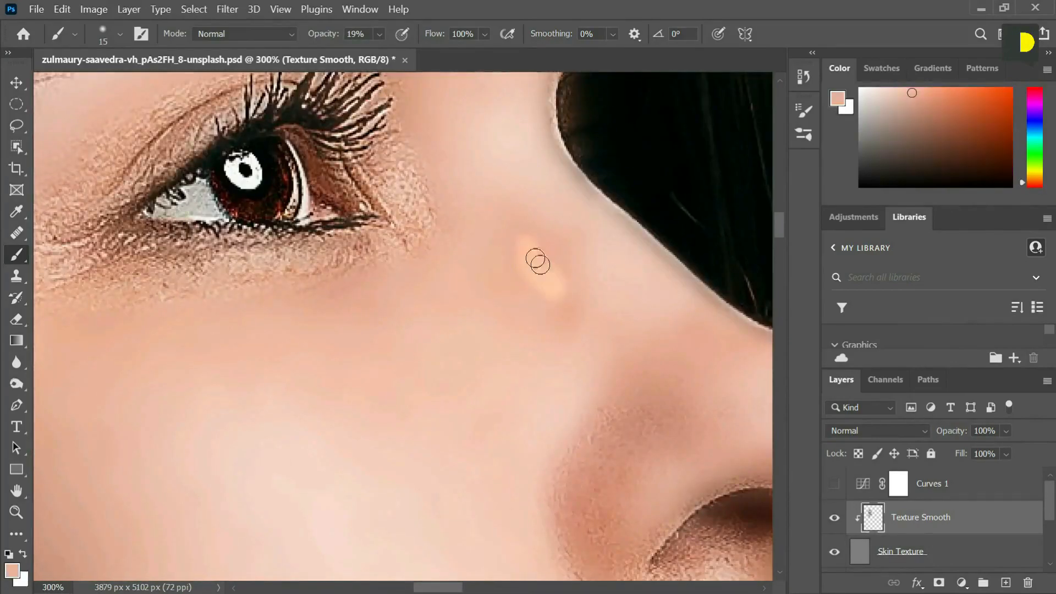
# Sample the neutral gray with the Skin Texture layer in Normal mode, and set that layer back to Linear Light
pyautogui.click(902, 550)
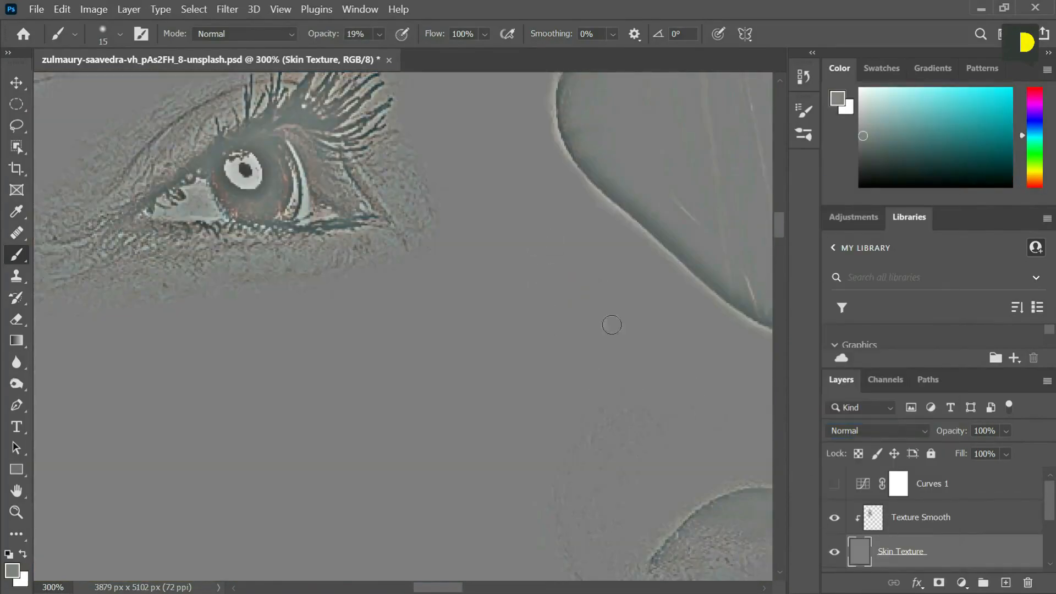
pyautogui.click(877, 431)
pyautogui.click(858, 427)
# Delete the Curves 1 adjustment layer
pyautogui.hotkey('ctrl', '0')
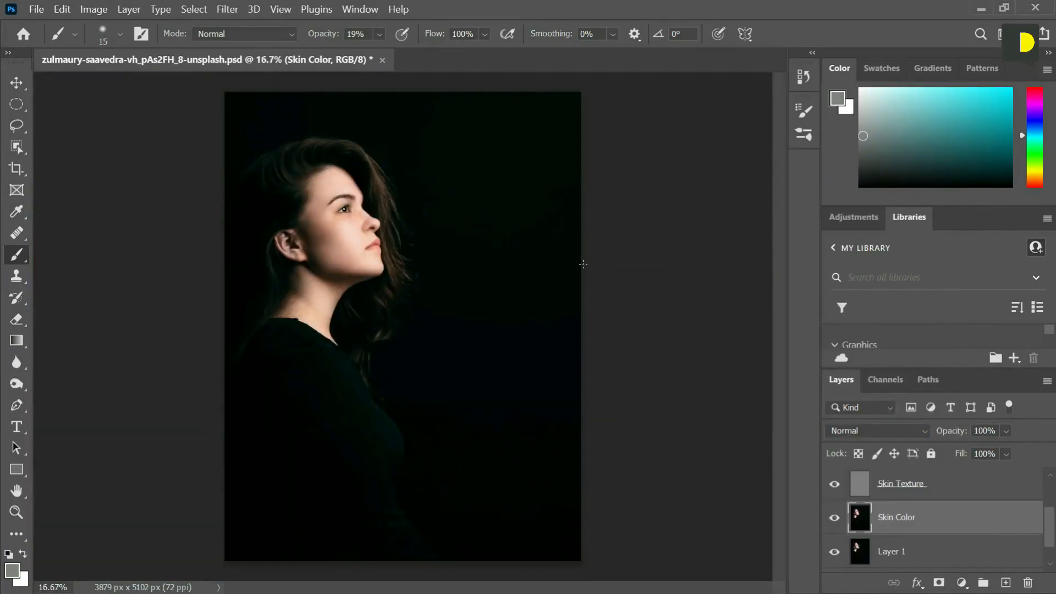
pyautogui.hotkey('ctrl', '+')
pyautogui.hotkey('ctrl', '+')
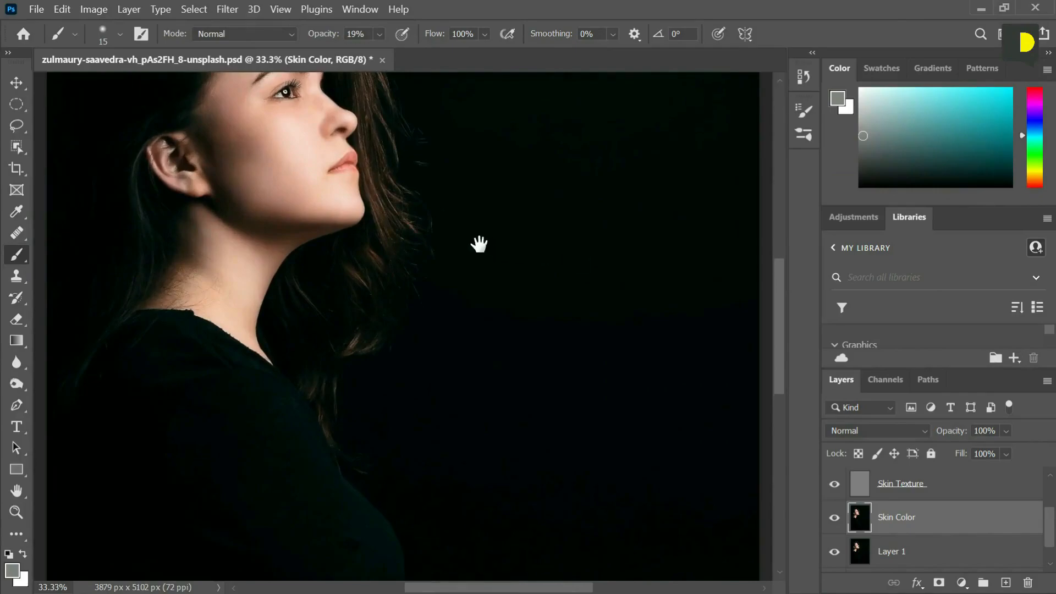
pyautogui.hotkey('ctrl', '+')
pyautogui.moveTo(515, 239); pyautogui.dragTo(567, 355)
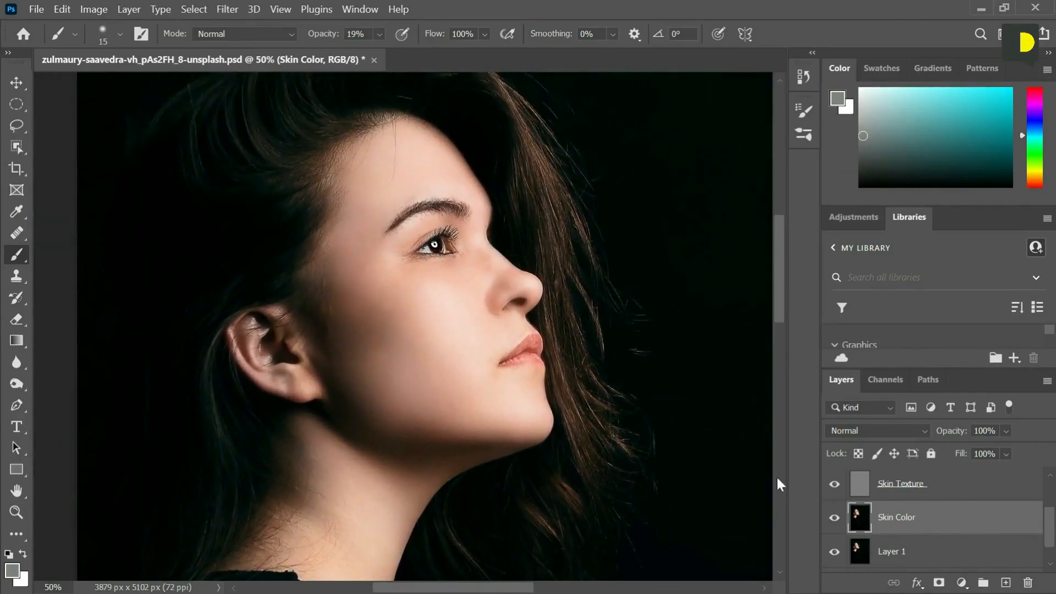
pyautogui.scroll(2, 907, 516)
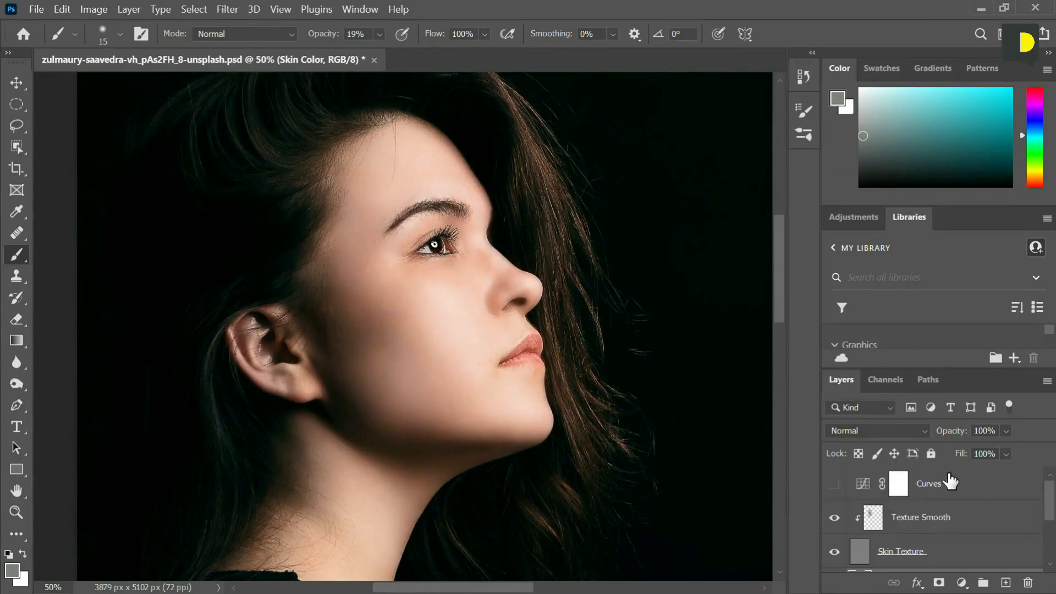
pyautogui.click(967, 484)
pyautogui.moveTo(967, 484); pyautogui.dragTo(1027, 582)
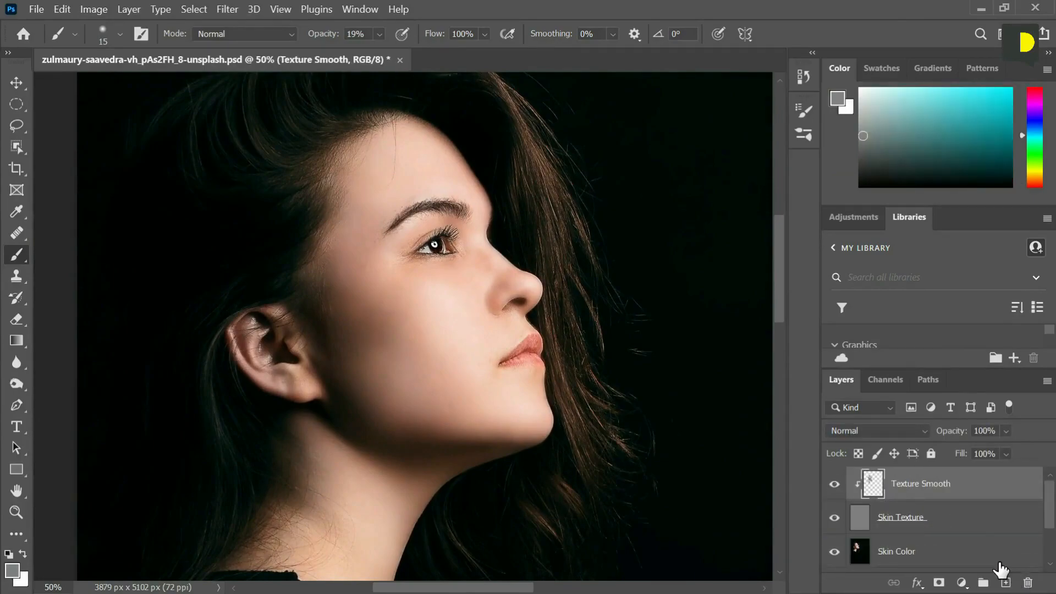
# Group the Texture Smooth, Skin Texture and Skin Color layers, and hide the group and Layer 1 to compare with the original
pyautogui.hotkey('ctrl', 'alt', 'a')
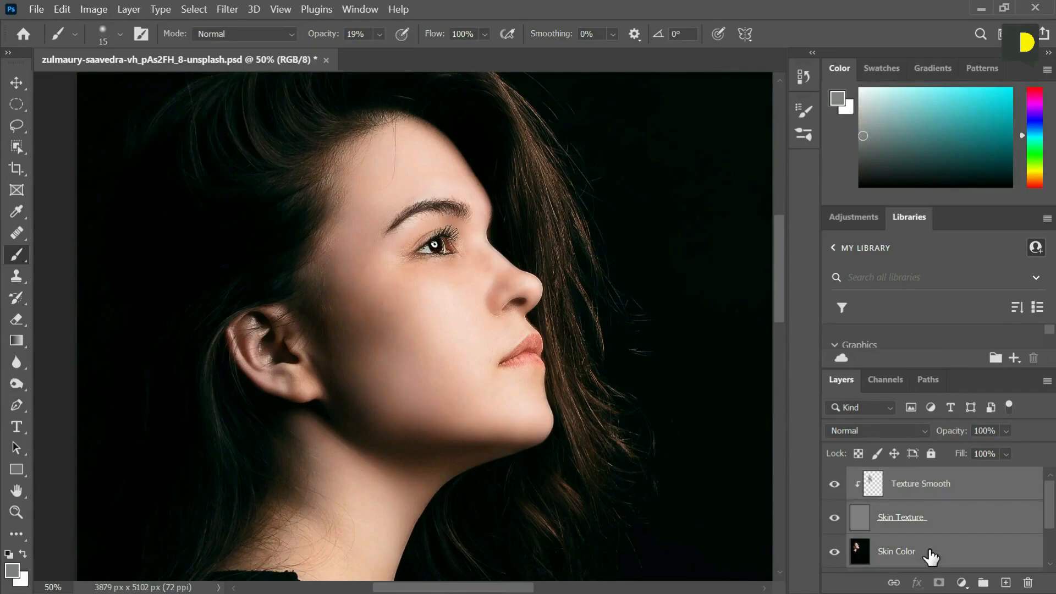
pyautogui.hotkey('ctrl', 'g')
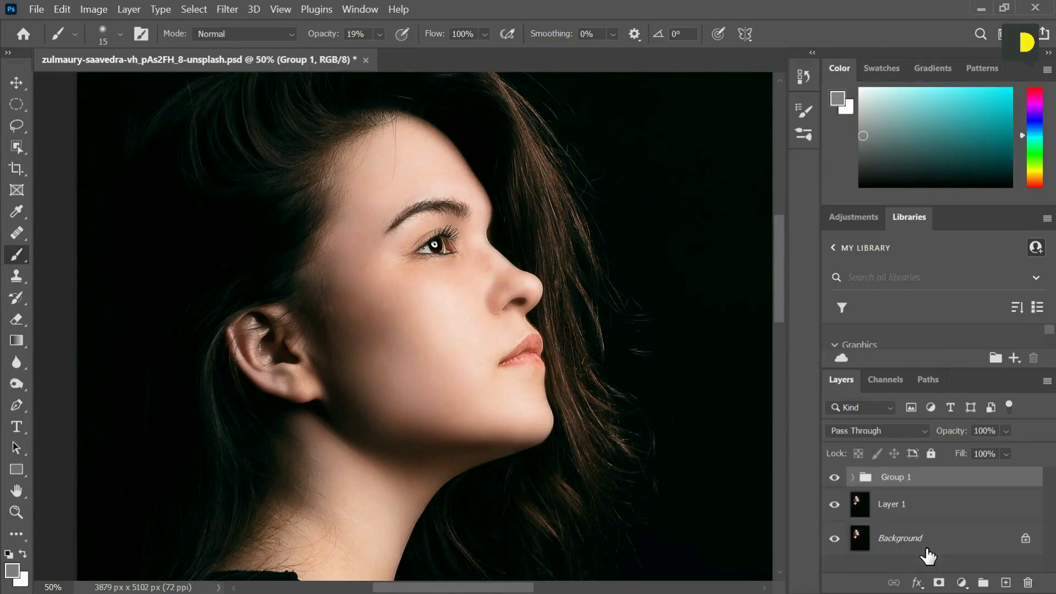
pyautogui.click(835, 504)
pyautogui.click(836, 478)
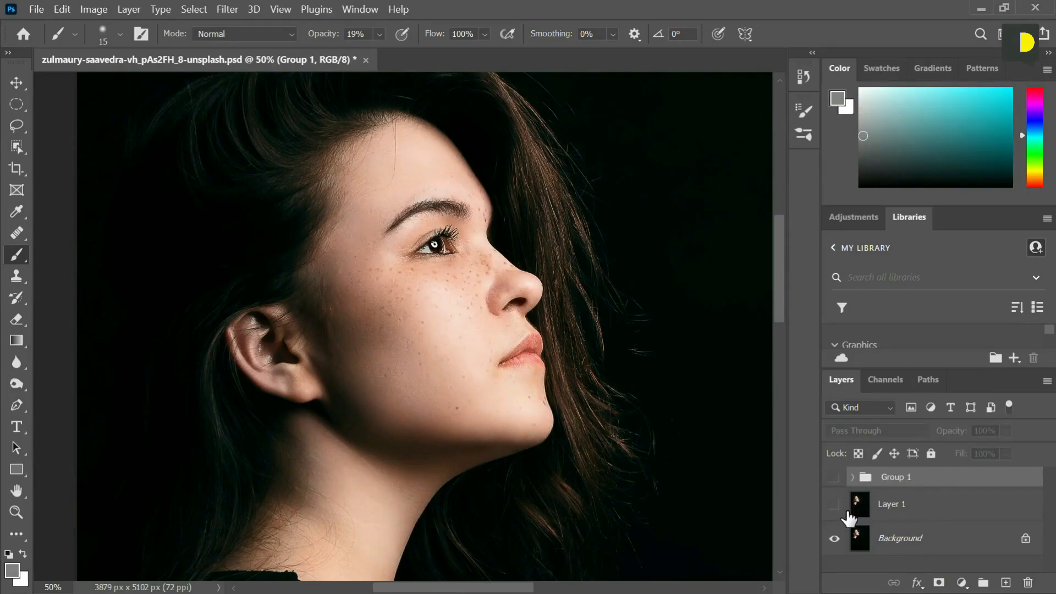
# Show Layer 1 and Group 1 again one after the other to compare the original, the cleaned layer and the full skin retouch
pyautogui.click(903, 542)
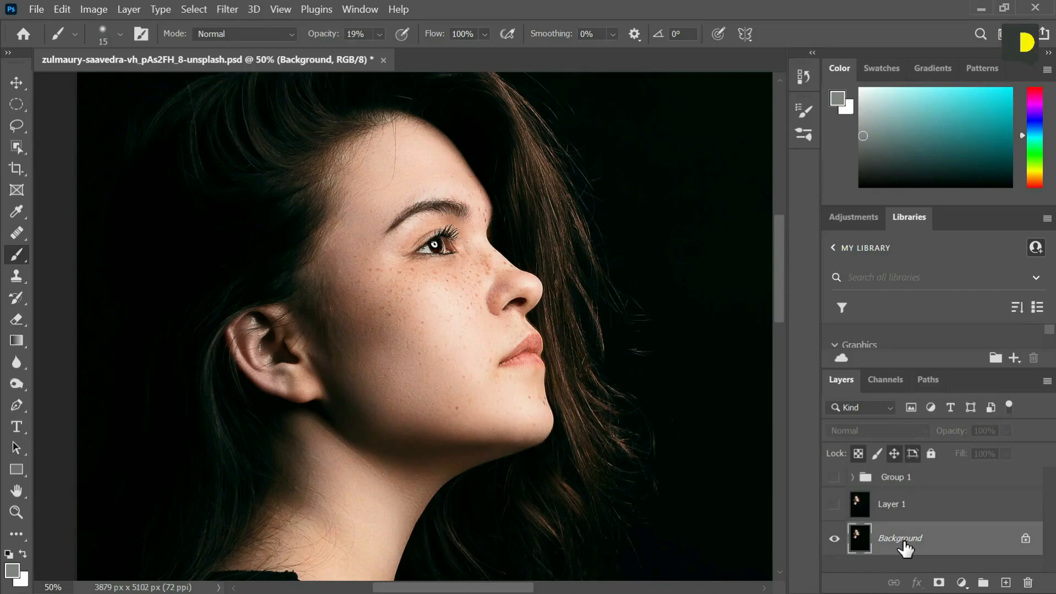
pyautogui.press('space')
pyautogui.moveTo(498, 412); pyautogui.dragTo(572, 434)
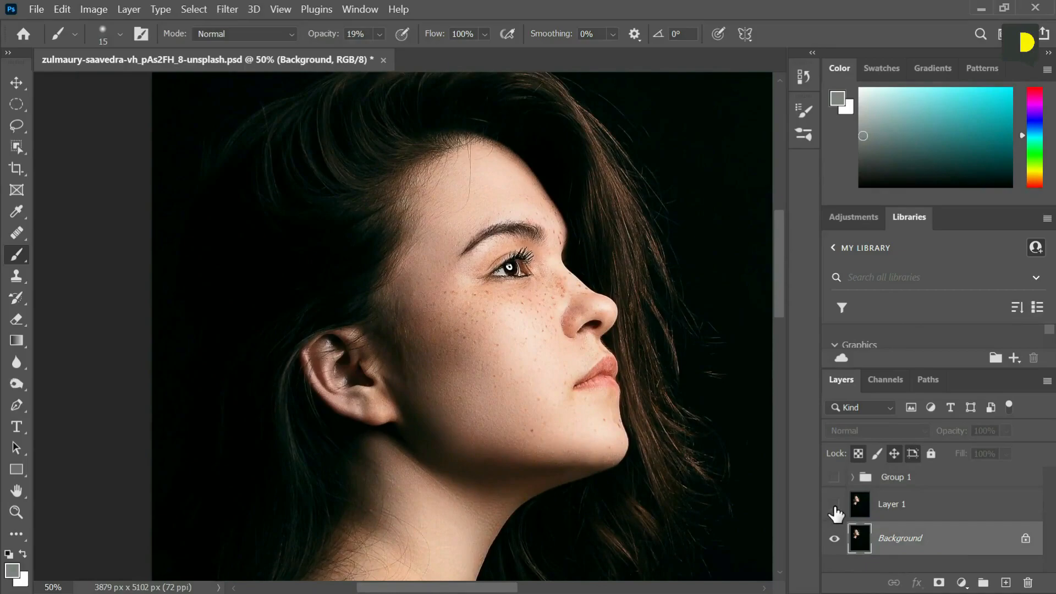
pyautogui.click(227, 9)
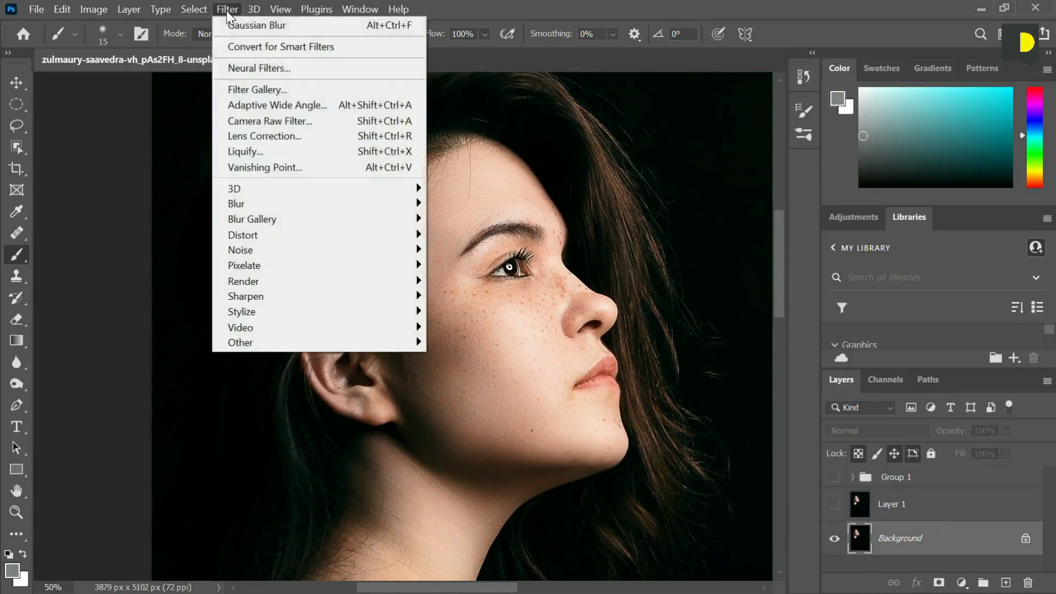
pyautogui.click(476, 60)
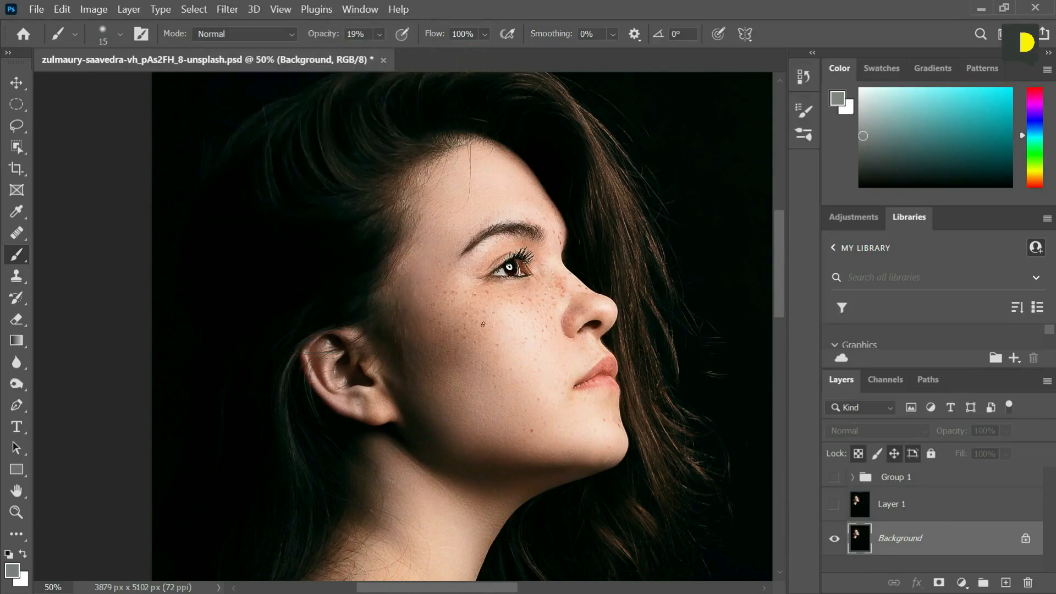
pyautogui.click(834, 505)
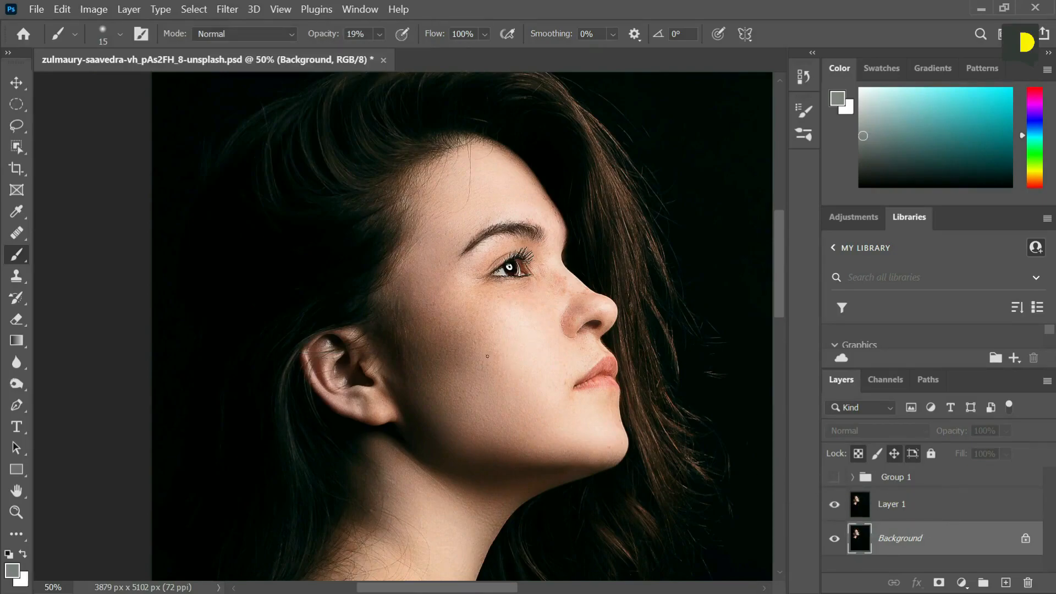
pyautogui.click(834, 481)
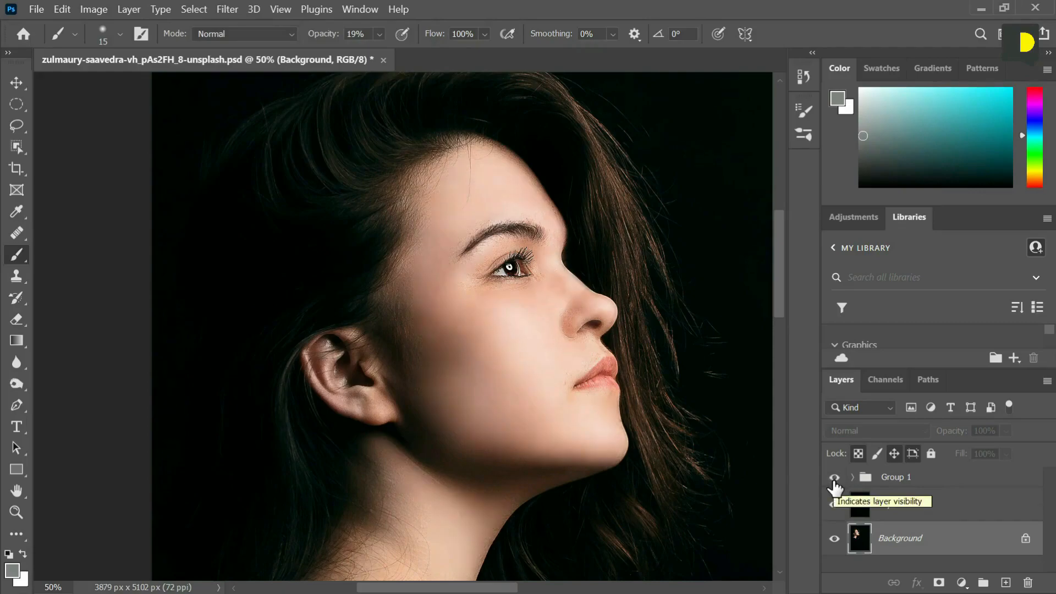
pyautogui.hotkey('ctrl', '-')
pyautogui.hotkey('ctrl', '-')
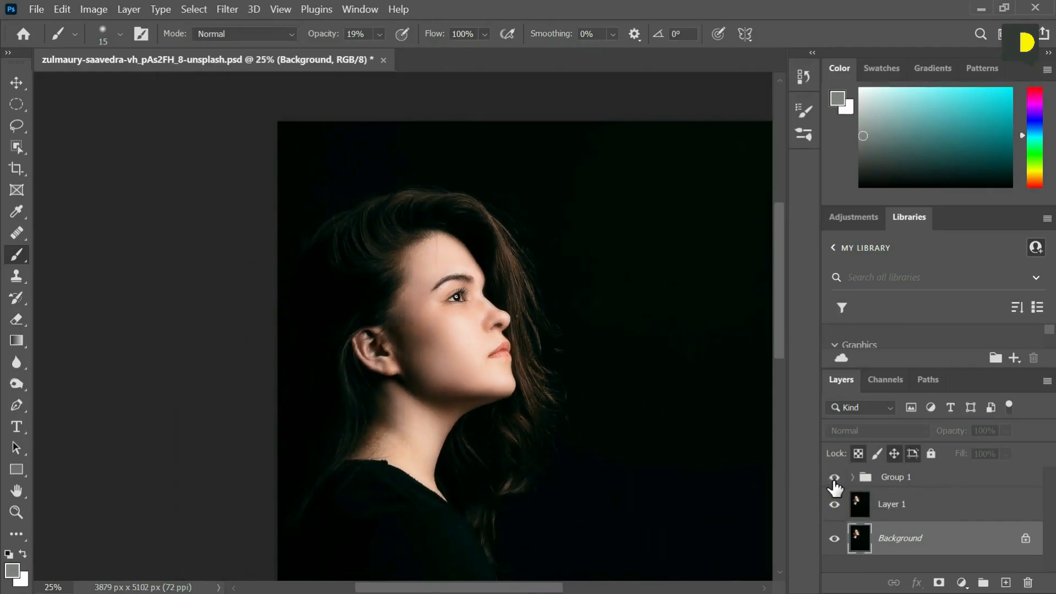
pyautogui.hotkey('ctrl', '-')
pyautogui.hotkey('ctrl', '+')
pyautogui.hotkey('ctrl', '+')
pyautogui.hotkey('ctrl', '+')
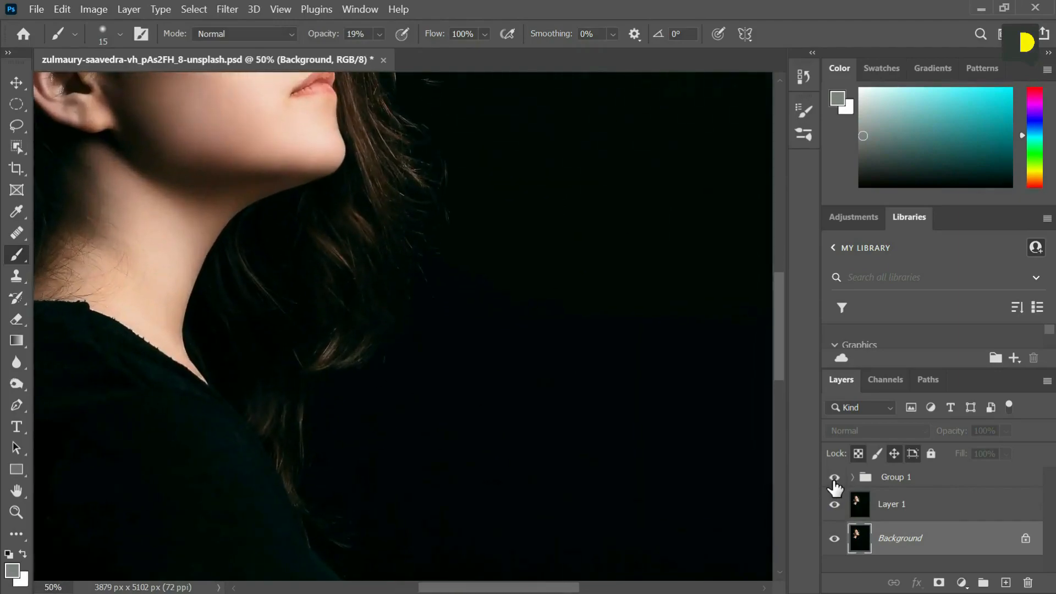
pyautogui.moveTo(485, 276); pyautogui.dragTo(487, 360)
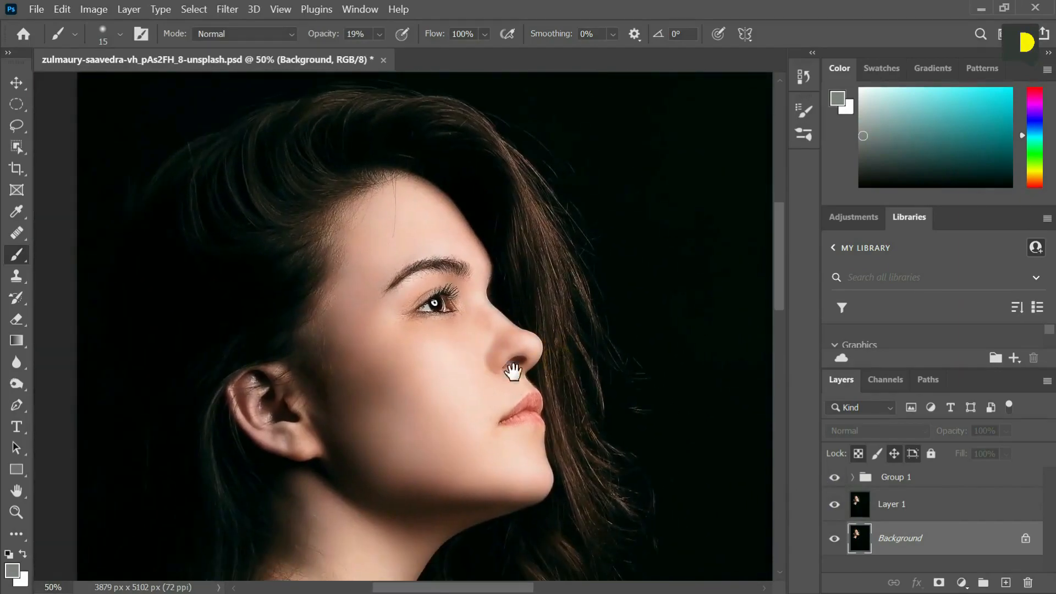
# Expand Group 1, select the Texture Smooth layer and lower its opacity to 52%
pyautogui.click(853, 477)
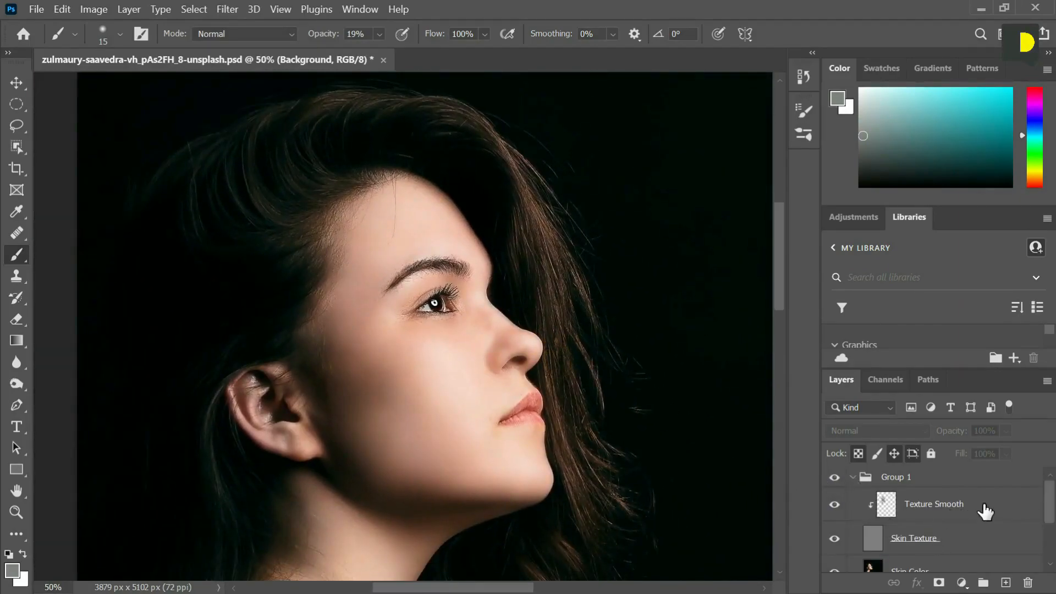
pyautogui.click(998, 516)
pyautogui.hotkey('ctrl', '+')
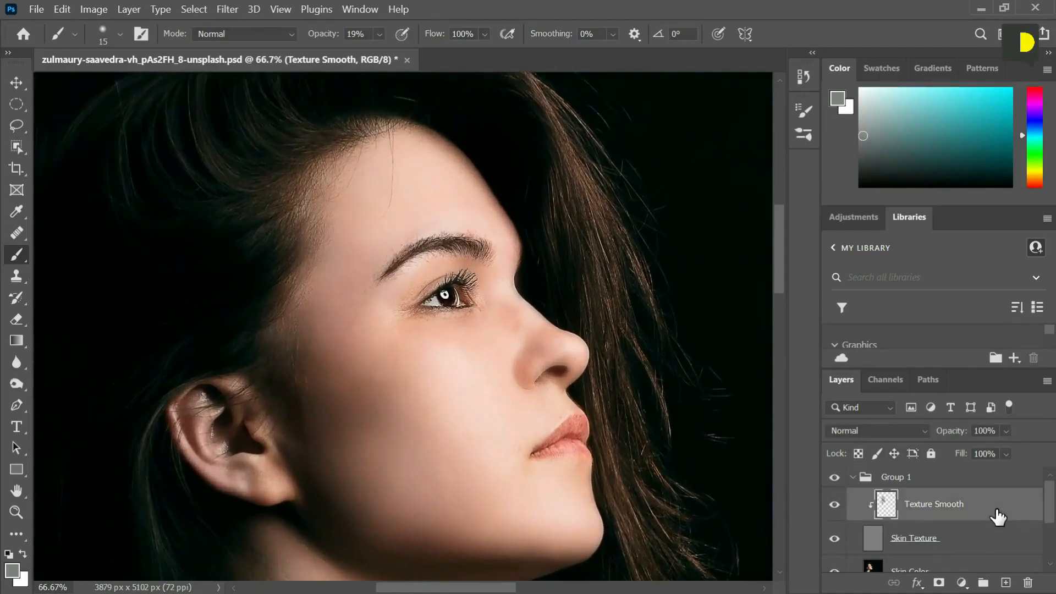
pyautogui.hotkey('ctrl', '+')
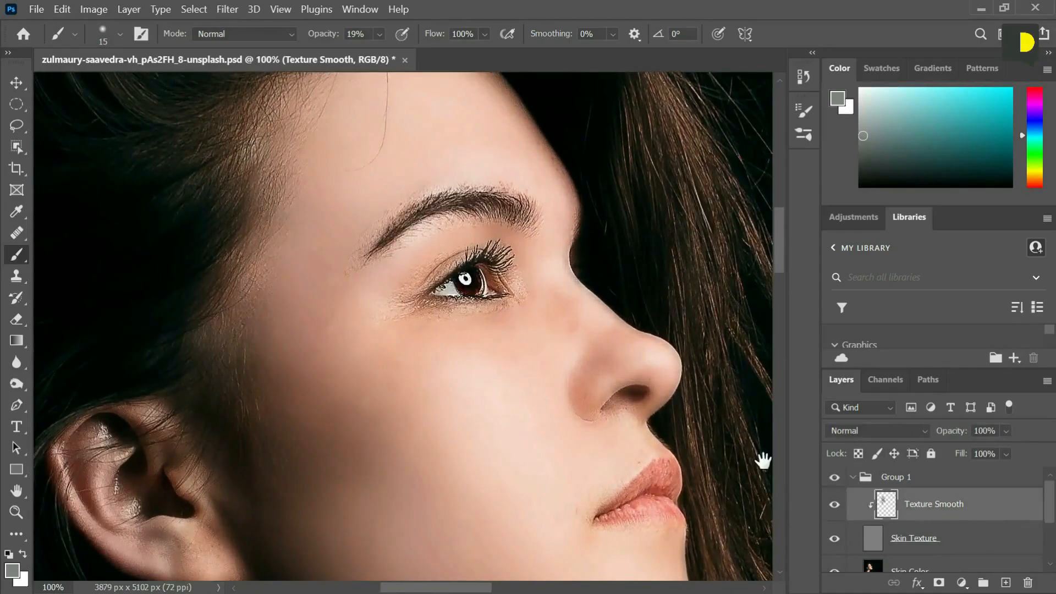
pyautogui.moveTo(512, 407); pyautogui.dragTo(474, 312)
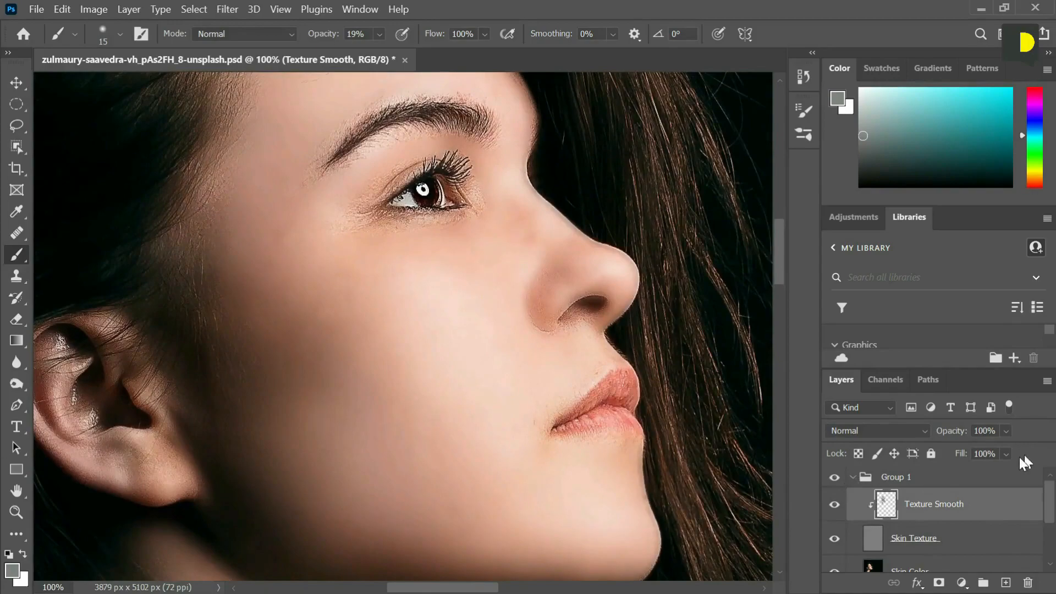
pyautogui.click(1005, 431)
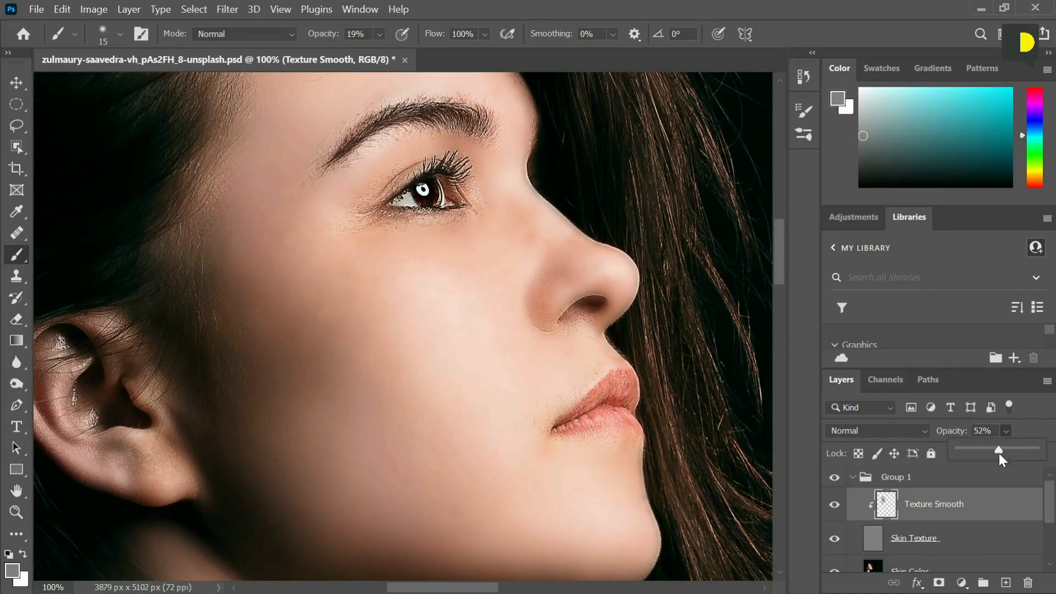
pyautogui.hotkey('ctrl', '-')
pyautogui.hotkey('ctrl', '-')
pyautogui.hotkey('ctrl', '-')
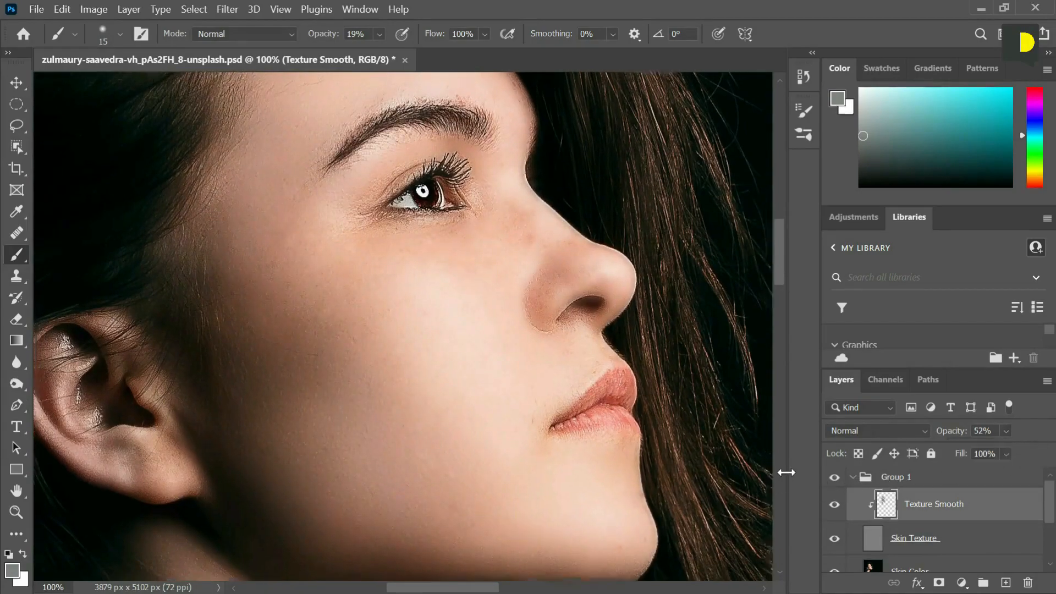
pyautogui.hotkey('ctrl', '+')
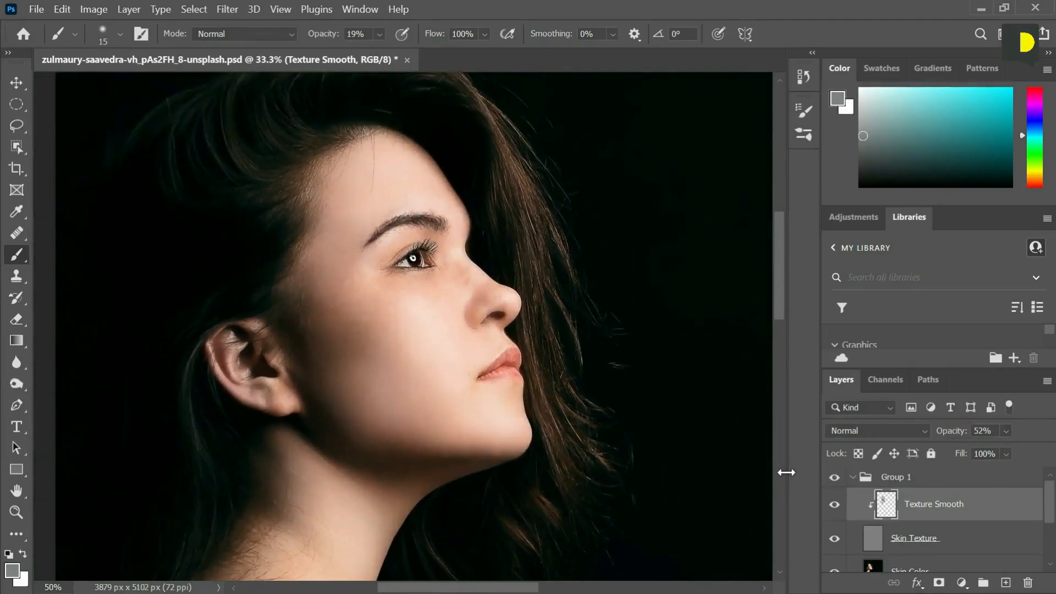
# Try lower and higher opacities for the Texture Smooth layer and settle on 75%
pyautogui.click(1006, 431)
pyautogui.moveTo(1009, 449); pyautogui.dragTo(928, 459)
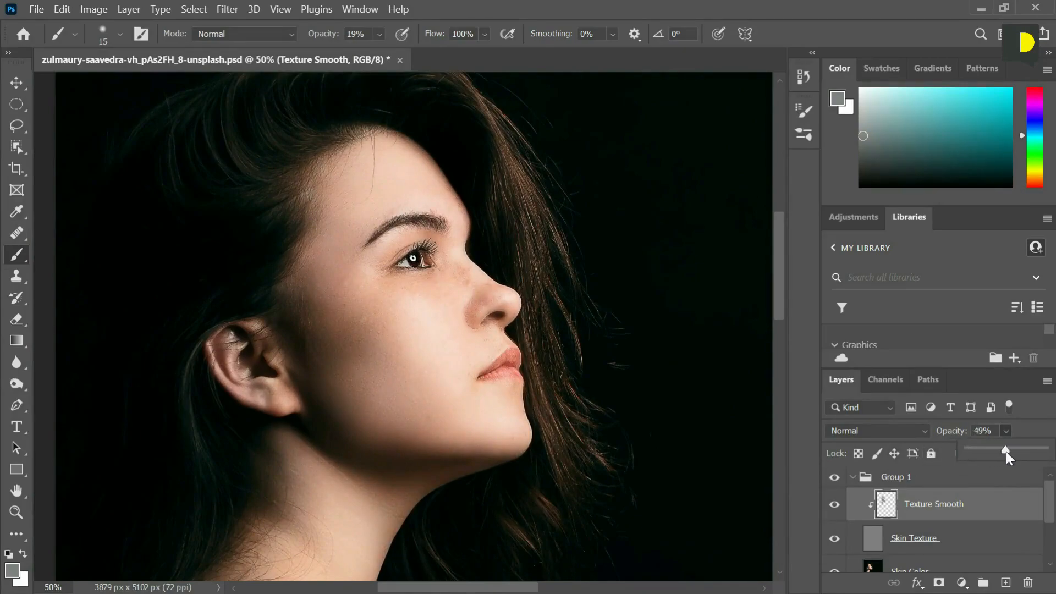
pyautogui.moveTo(1025, 449); pyautogui.dragTo(1044, 449)
pyautogui.moveTo(2, 454); pyautogui.dragTo(1024, 452)
# Add a new empty layer directly above the Skin Color layer inside Group 1
pyautogui.hotkey('ctrl', '+')
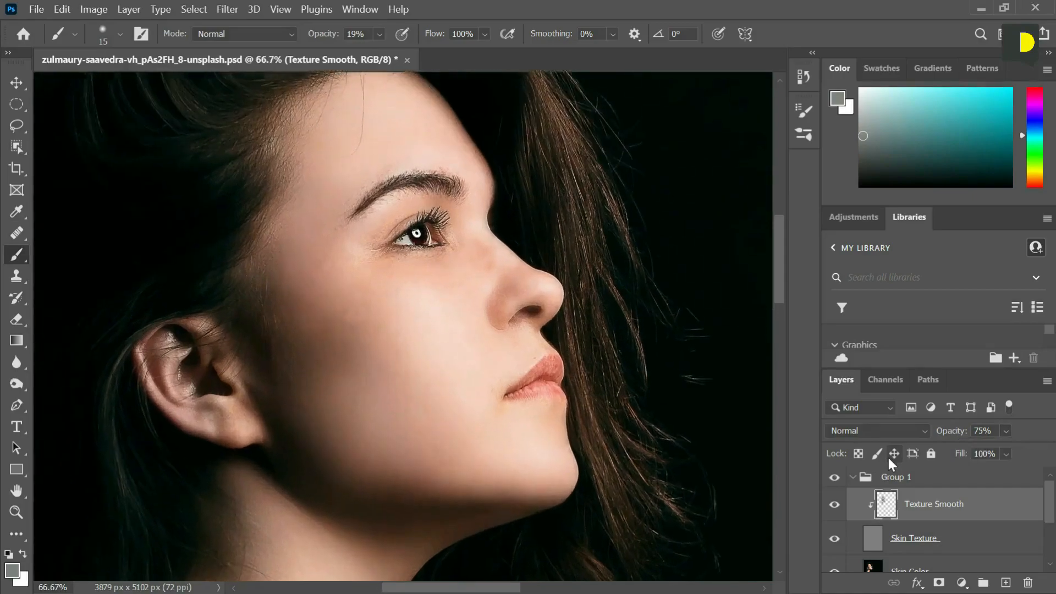
pyautogui.hotkey('ctrl', '+')
pyautogui.scroll(-1, 941, 522)
pyautogui.click(956, 504)
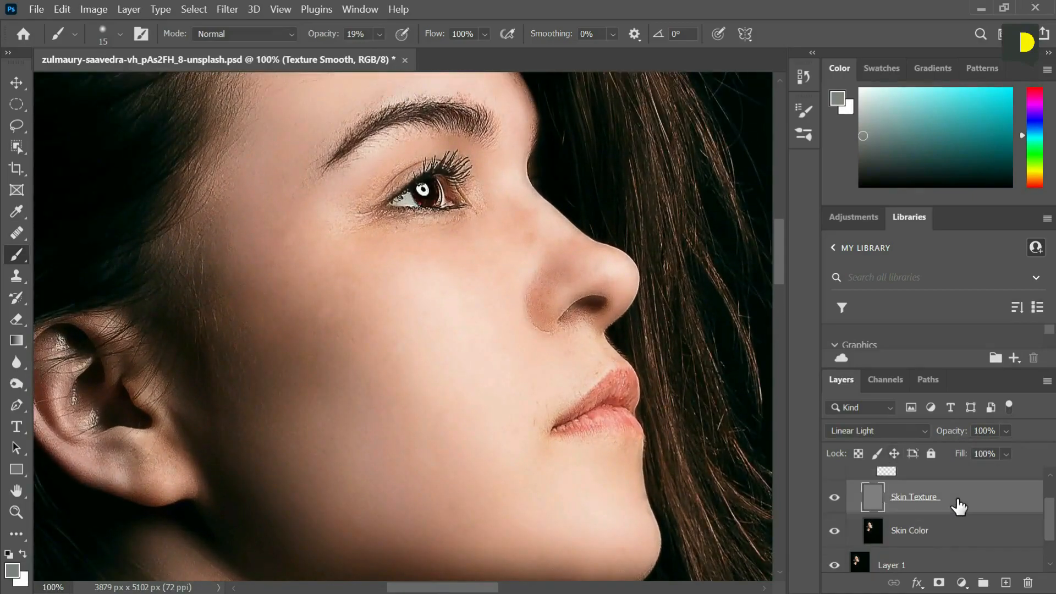
pyautogui.click(946, 538)
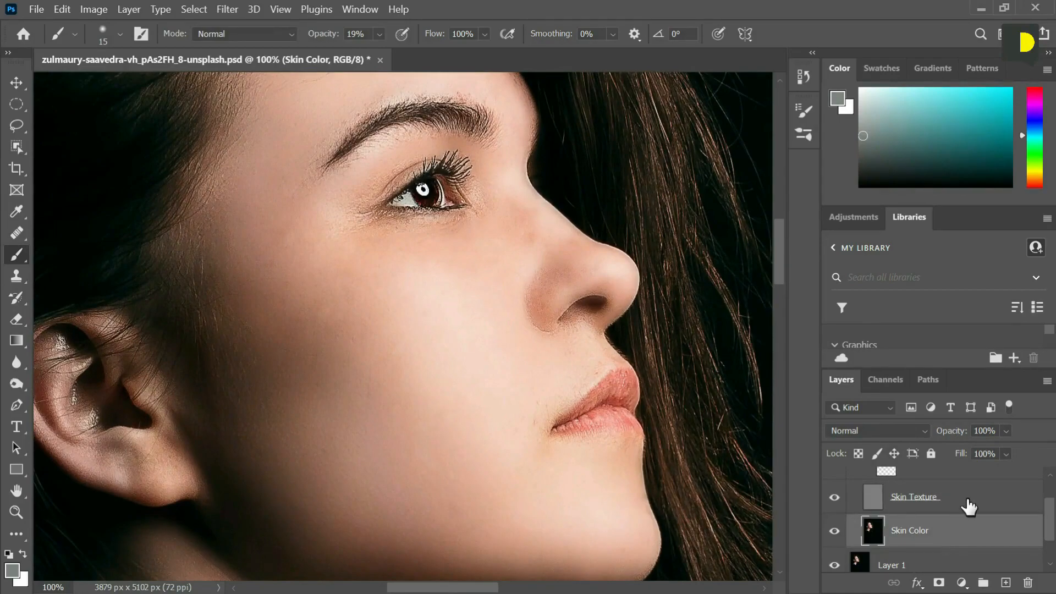
pyautogui.click(1006, 583)
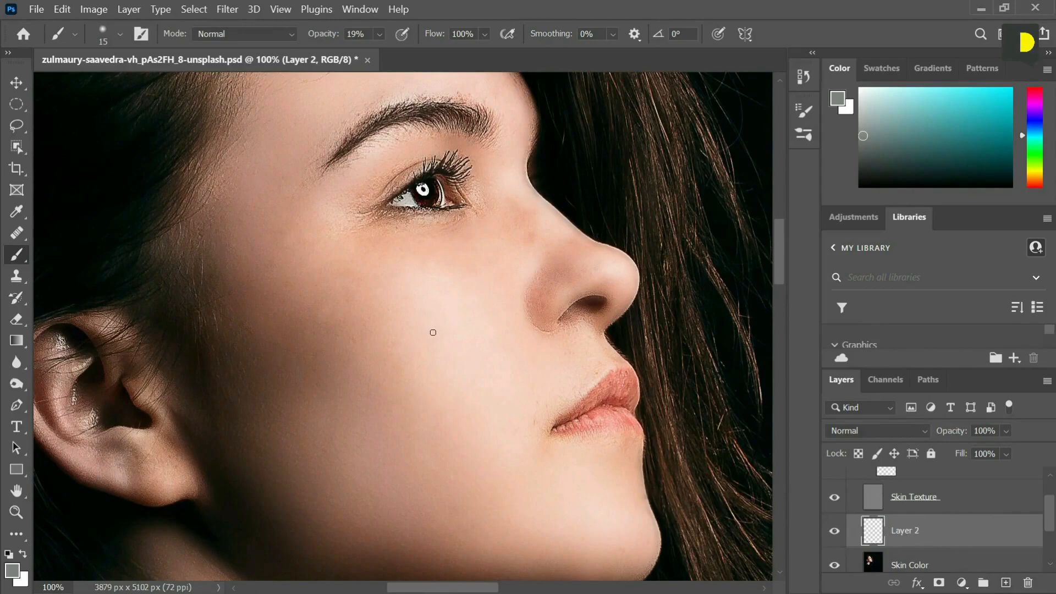
# Sample a light skin tone from the cheek as the brush color
pyautogui.press('i')
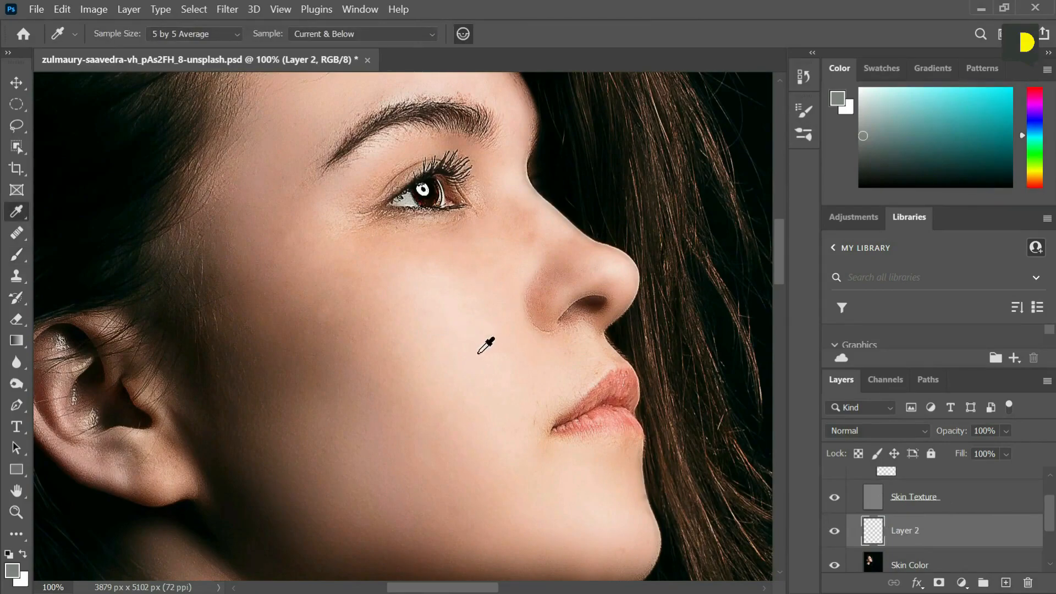
pyautogui.click(460, 337)
pyautogui.press('b')
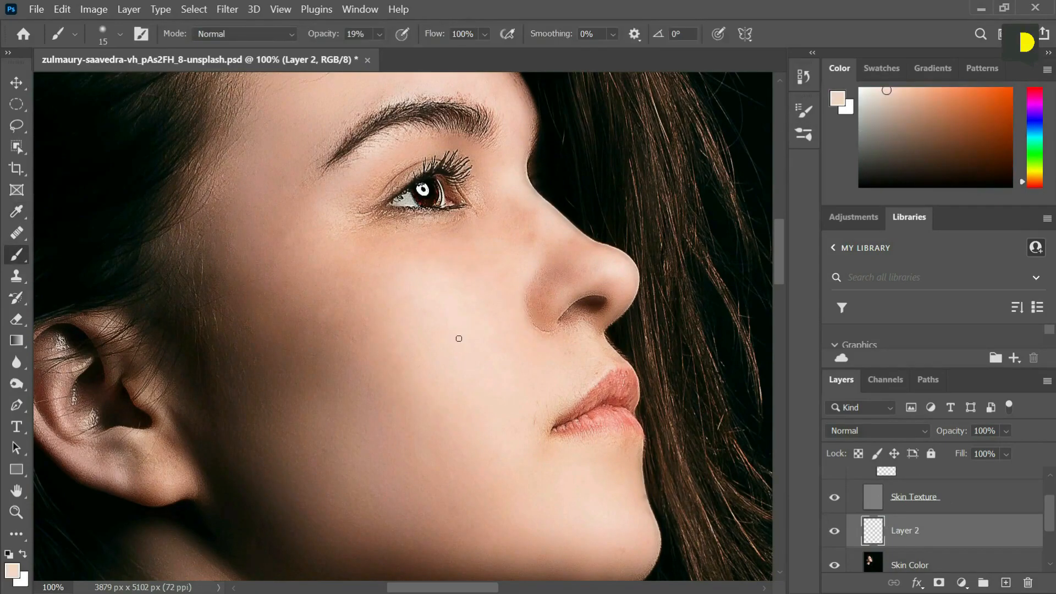
# Set the brush flow to 16% and enlarge the brush to size 40
pyautogui.click(485, 35)
pyautogui.moveTo(515, 54); pyautogui.dragTo(449, 55)
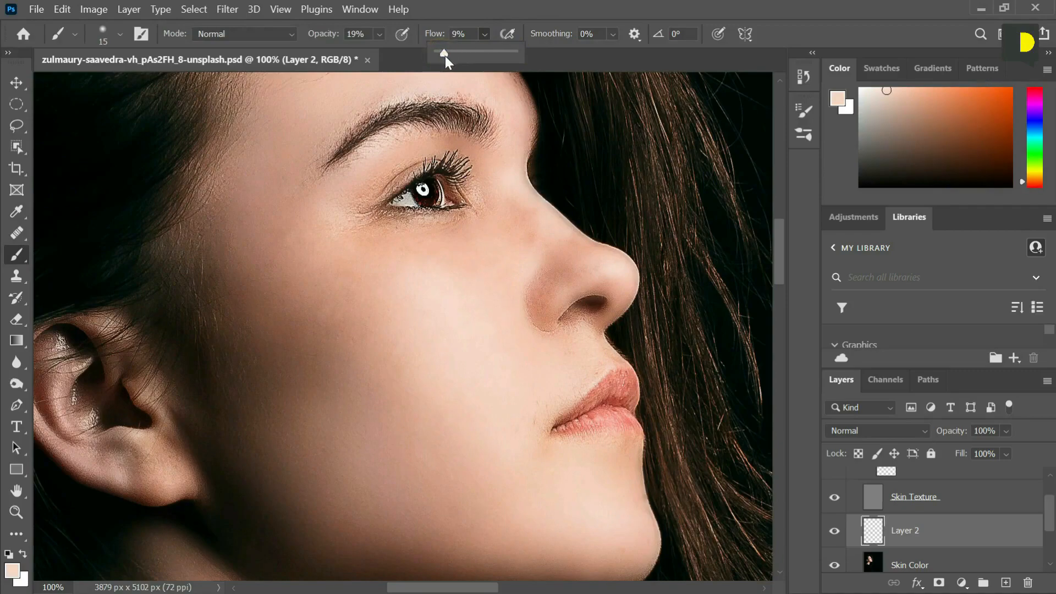
pyautogui.click(475, 321)
pyautogui.press(']')
pyautogui.press(']')
pyautogui.press(']')
pyautogui.press(']')
pyautogui.press(']')
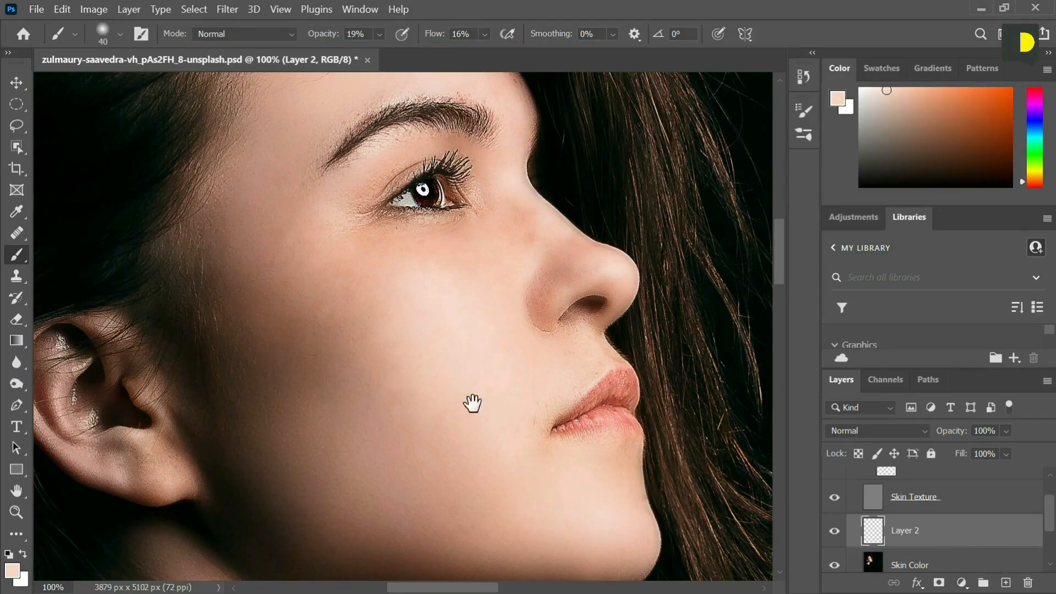
# Sample the skin tone beside the nose bridge as the color for painting on Layer 2
pyautogui.moveTo(487, 361); pyautogui.dragTo(431, 455)
pyautogui.hotkey('ctrl', '+')
pyautogui.hotkey('ctrl', '+')
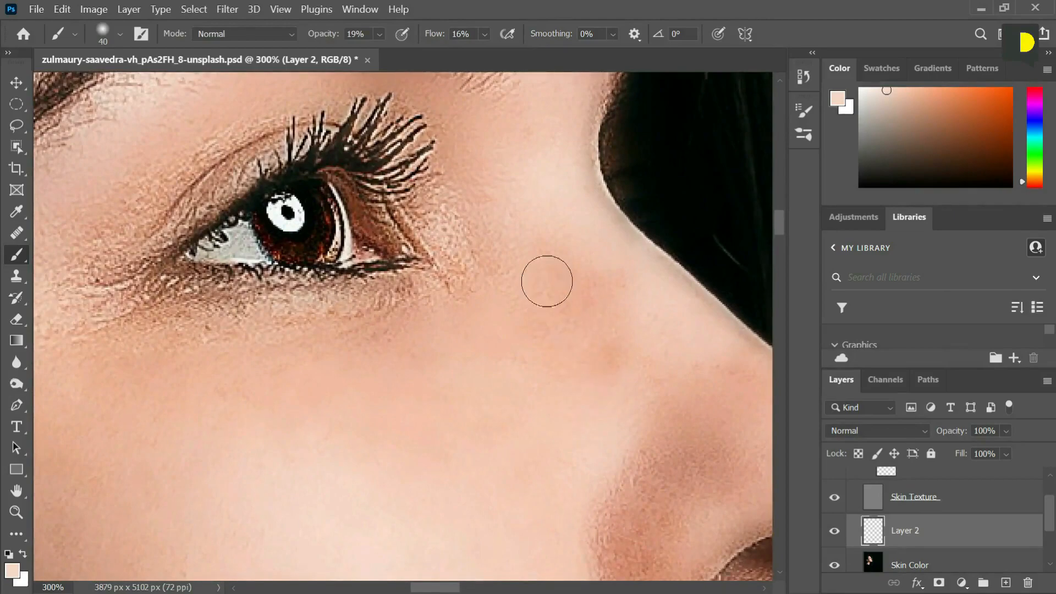
pyautogui.hotkey('ctrl', '-')
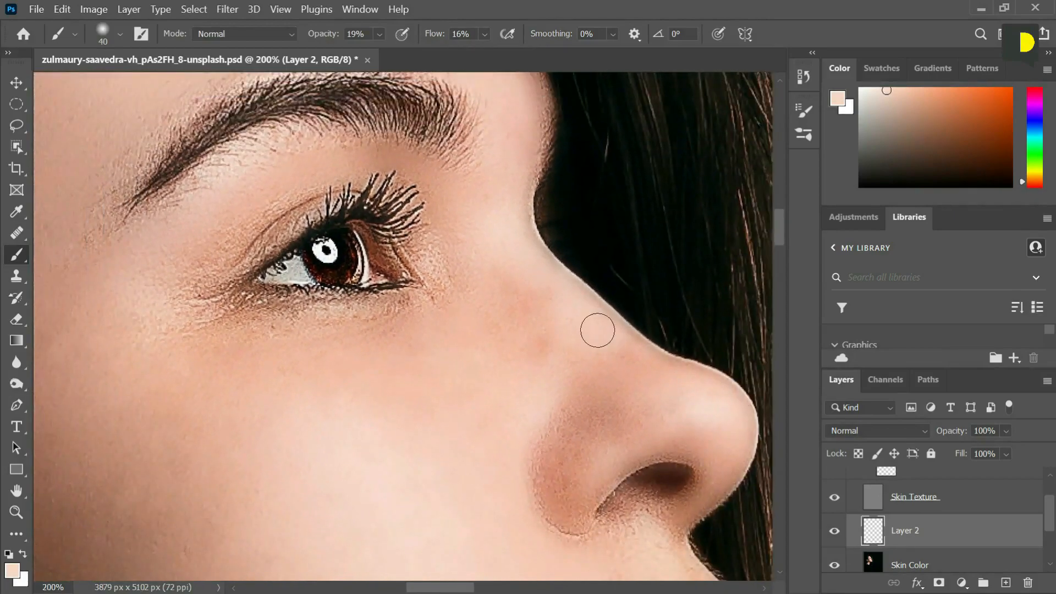
pyautogui.press('i')
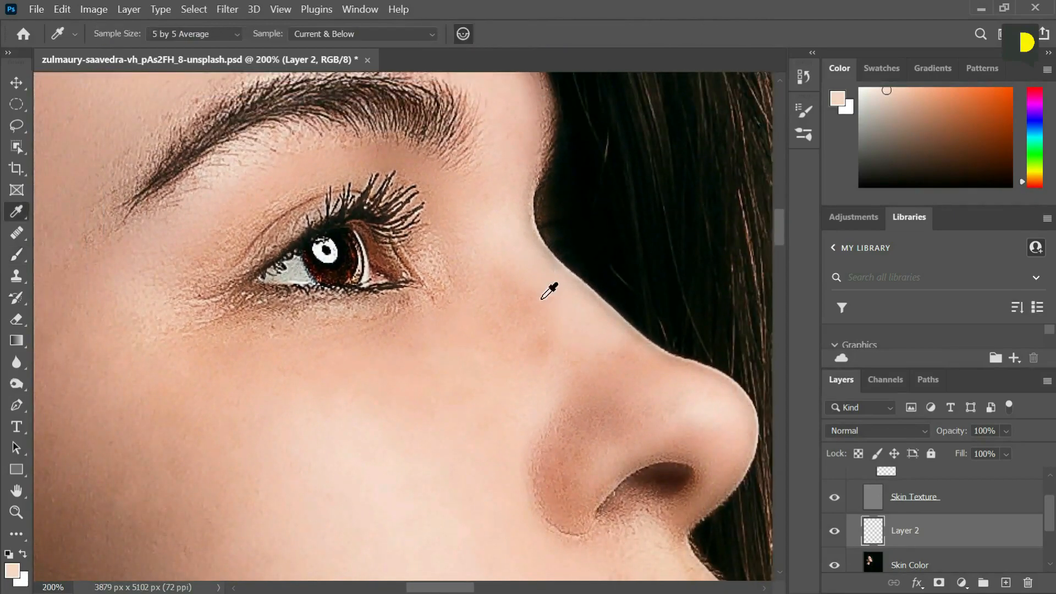
pyautogui.click(561, 334)
pyautogui.press('b')
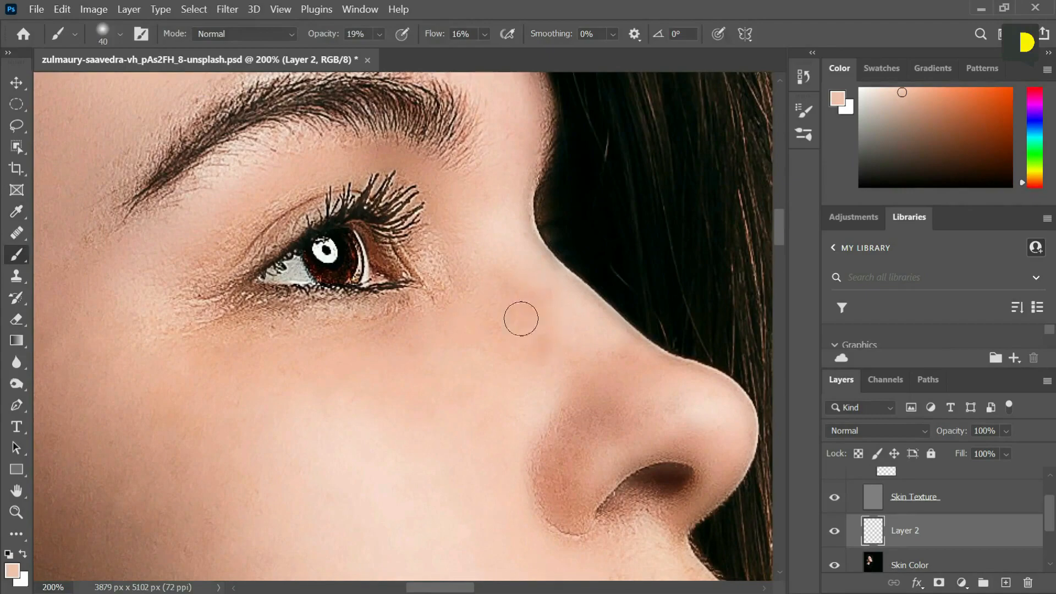
# Set the brush opacity to 100% and flow to 4%, and paint over the reddish patch beside the nose bridge on Layer 2
pyautogui.hotkey('ctrl', '+')
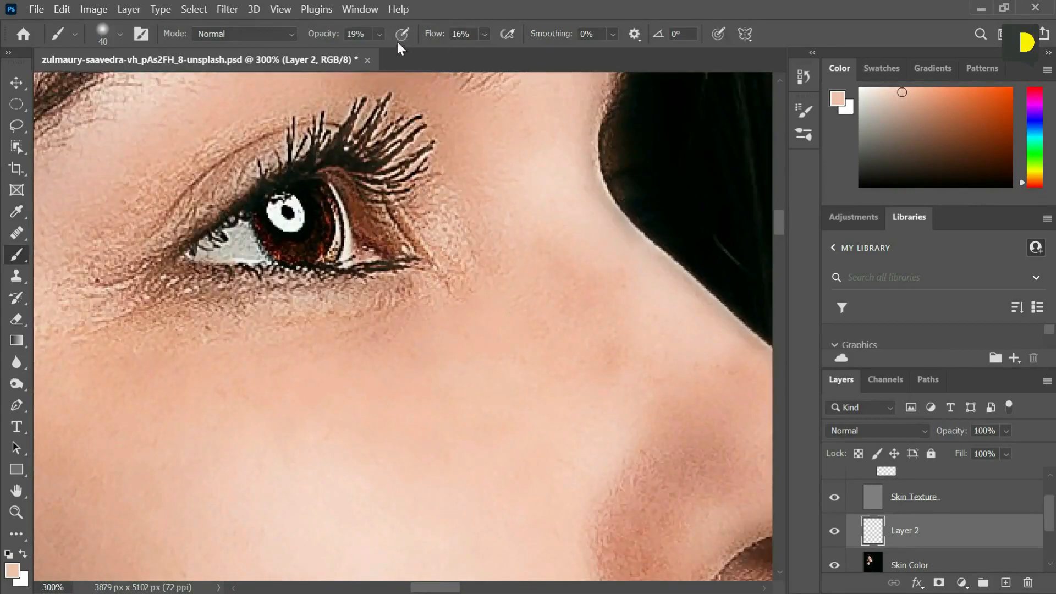
pyautogui.click(378, 34)
pyautogui.moveTo(390, 53); pyautogui.dragTo(593, 84)
pyautogui.click(484, 35)
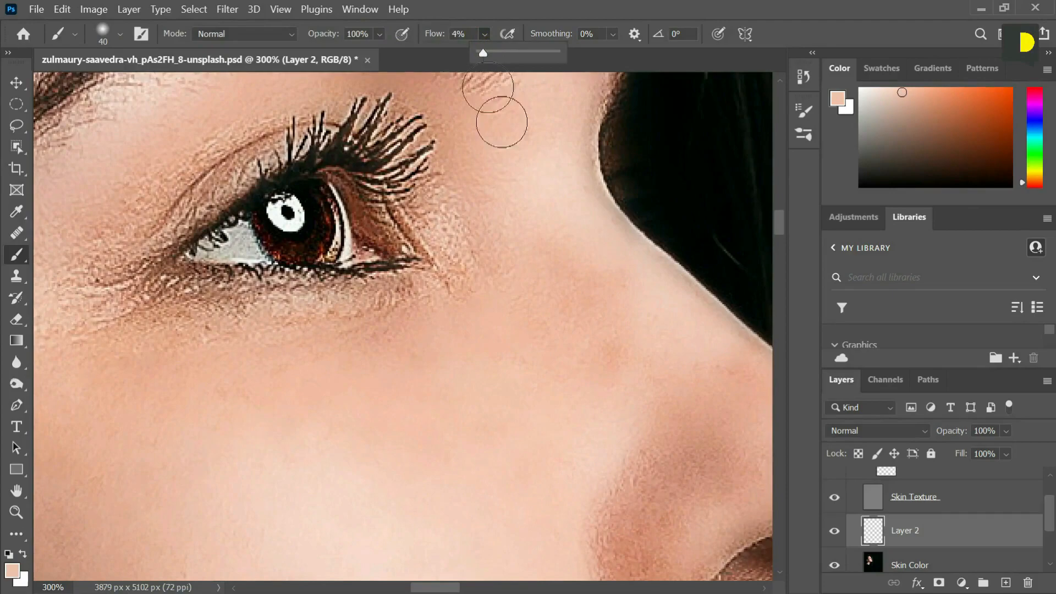
pyautogui.click(618, 349)
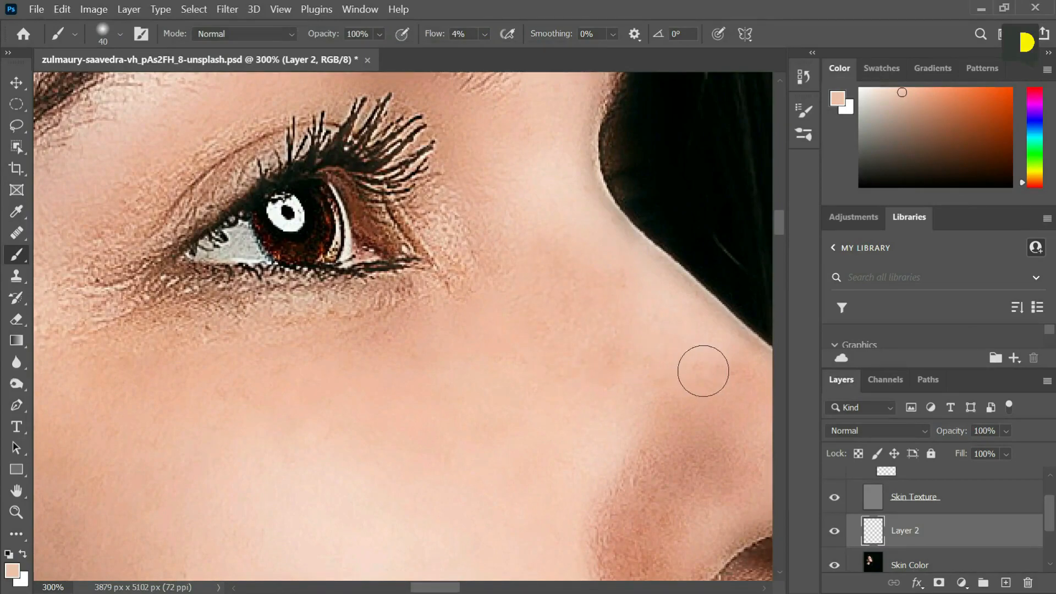
# Toggle Layer 2's visibility to compare the nose before and after painting, leave it visible and view the whole face
pyautogui.click(834, 531)
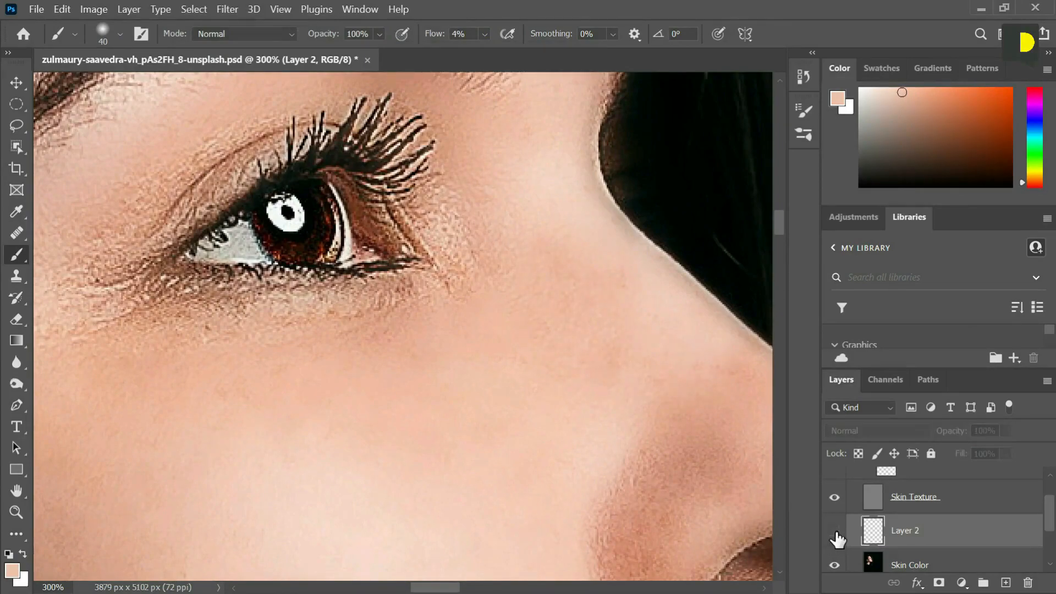
pyautogui.click(834, 531)
pyautogui.click(834, 531)
pyautogui.click(834, 530)
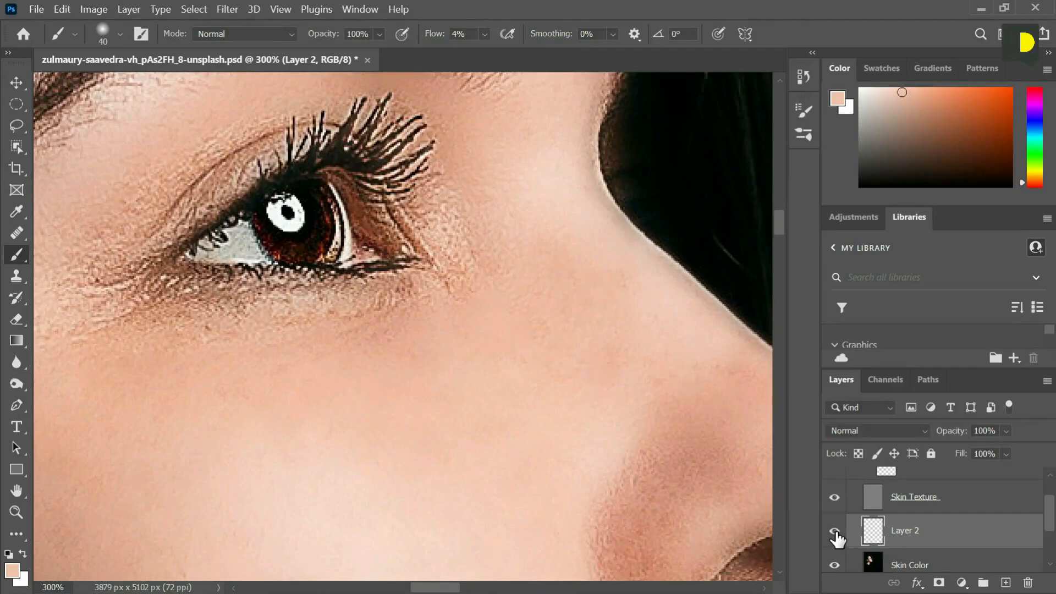
pyautogui.hotkey('ctrl', '-')
pyautogui.hotkey('ctrl', '-')
pyautogui.hotkey('ctrl', '-')
pyautogui.hotkey('ctrl', '-')
pyautogui.hotkey('ctrl', '-')
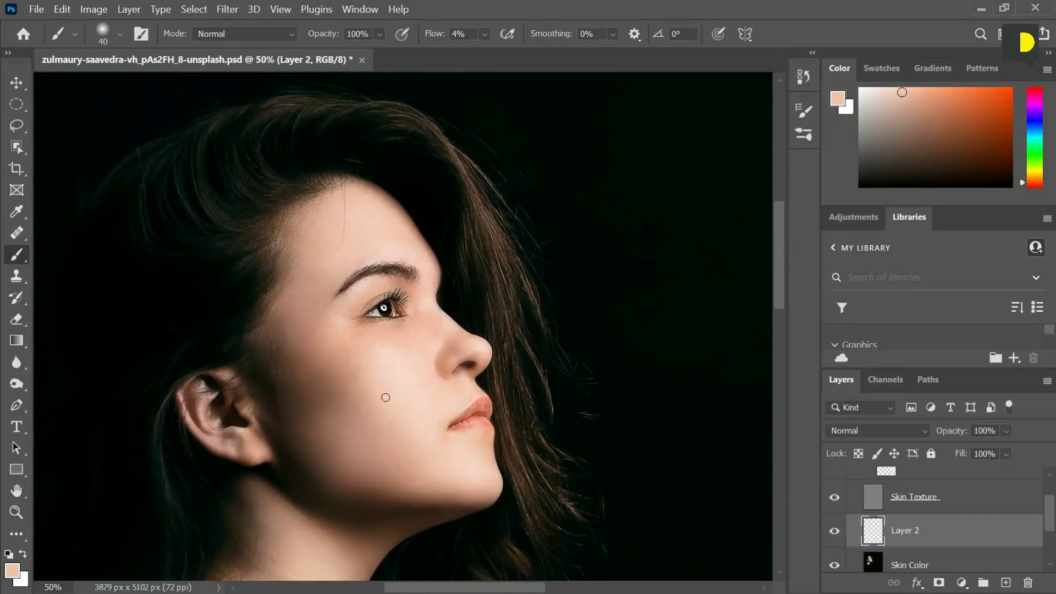
# Examine the retouched skin of the whole face at several magnifications
pyautogui.moveTo(412, 411); pyautogui.dragTo(497, 385)
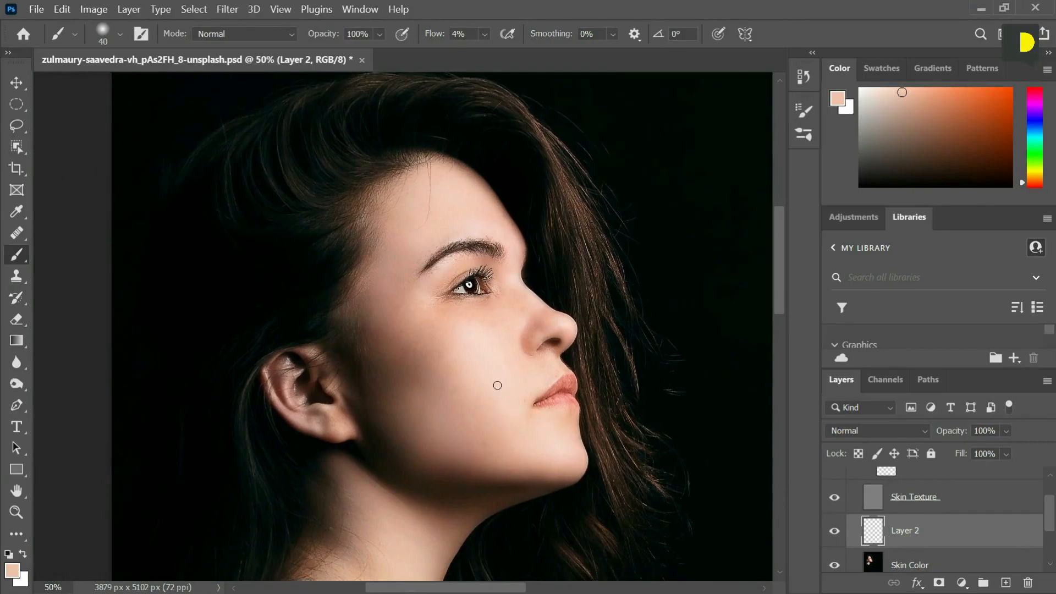
pyautogui.hotkey('ctrl', '+')
pyautogui.hotkey('ctrl', '+')
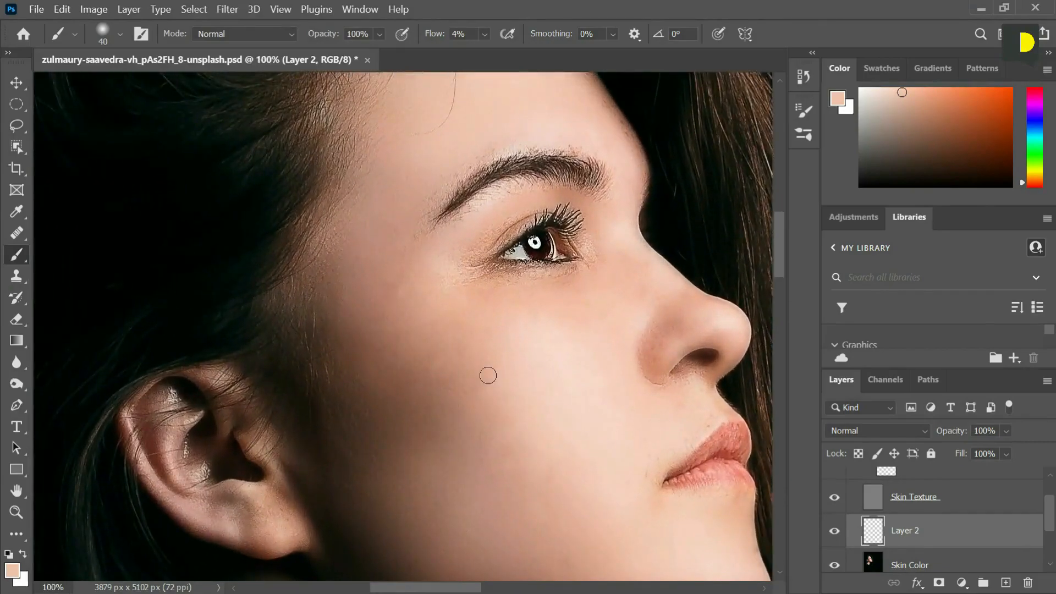
pyautogui.hotkey('ctrl', '-')
pyautogui.hotkey('ctrl', '-')
pyautogui.hotkey('ctrl', '-')
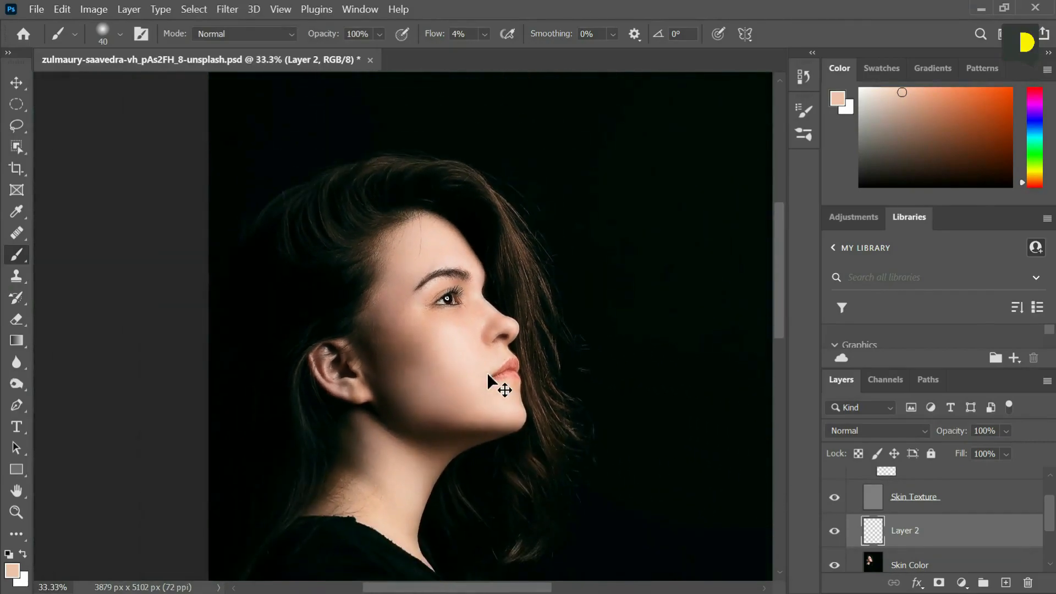
pyautogui.hotkey('ctrl', '+')
pyautogui.hotkey('ctrl', '+')
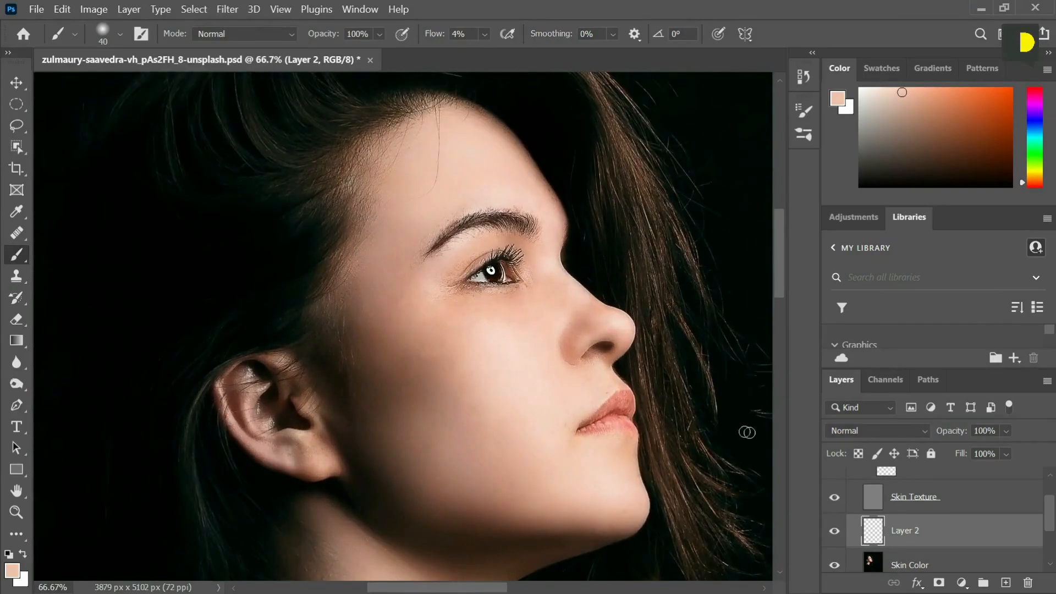
# Collapse Group 1 and add a Brightness/Contrast adjustment layer above it
pyautogui.click(963, 501)
pyautogui.scroll(1, 960, 511)
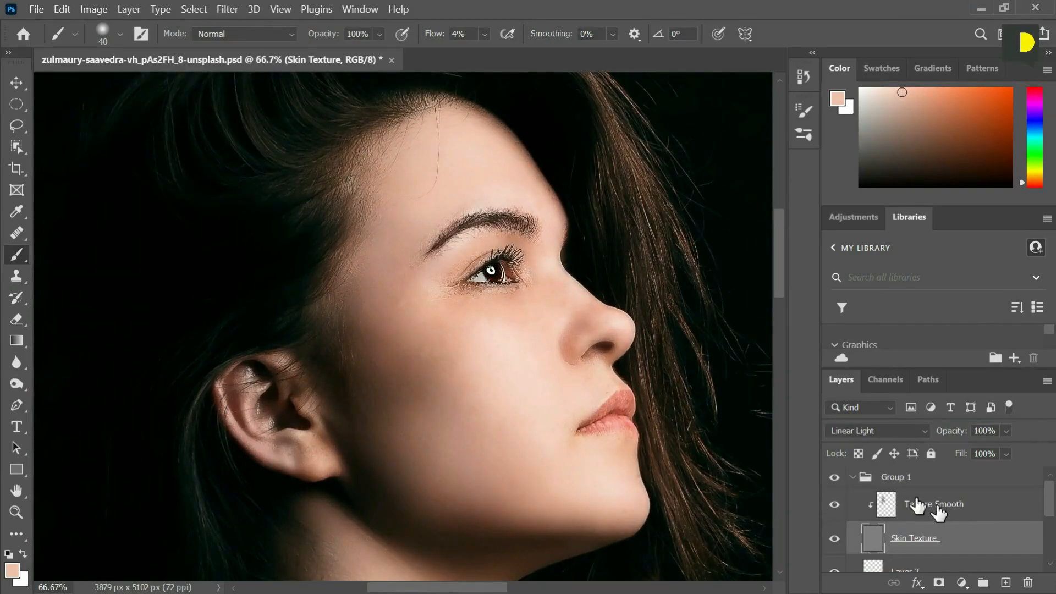
pyautogui.click(853, 478)
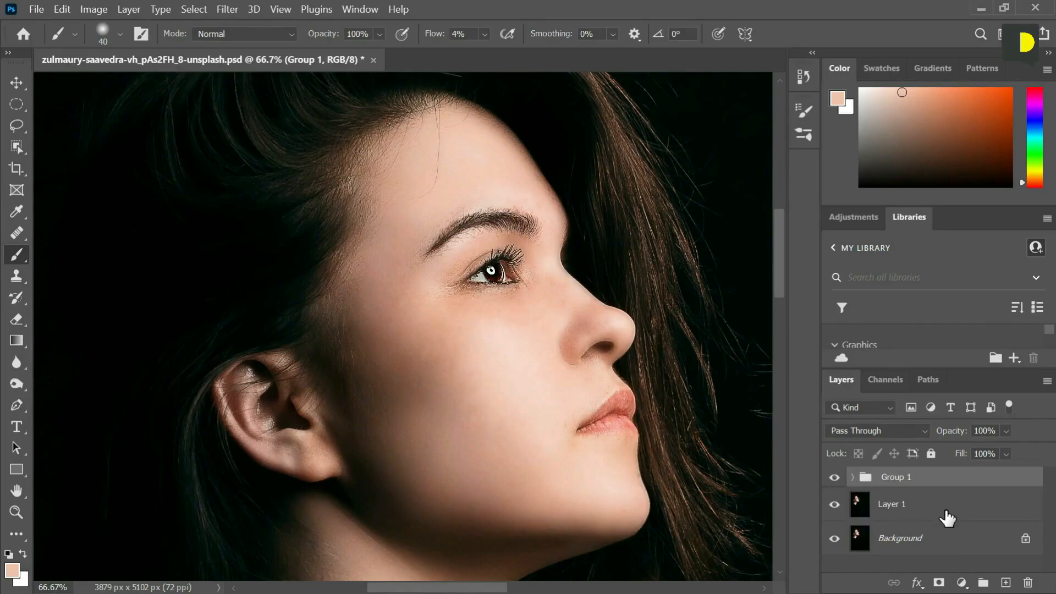
pyautogui.click(963, 584)
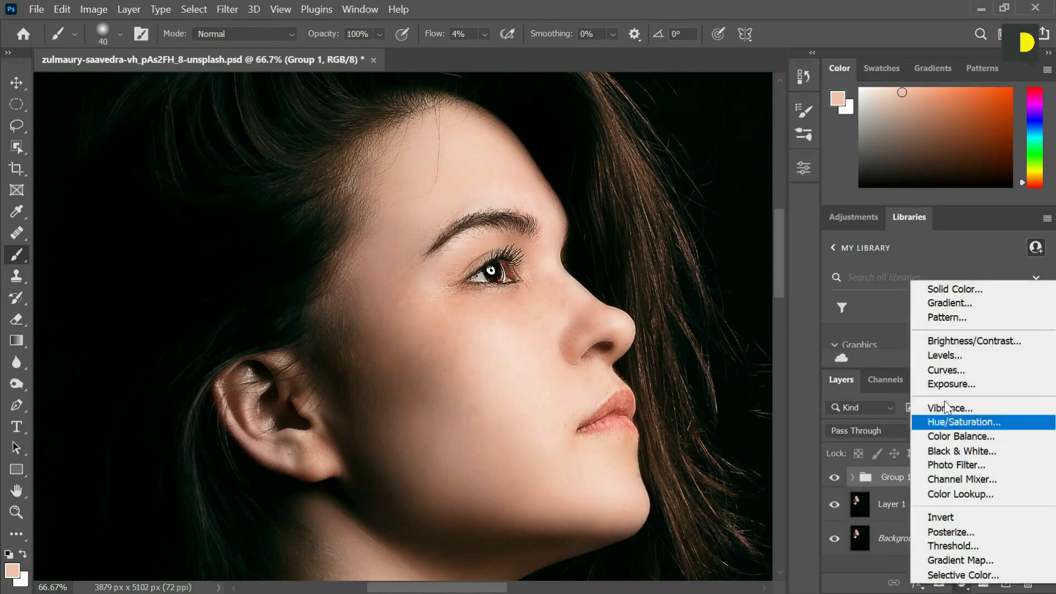
pyautogui.click(947, 342)
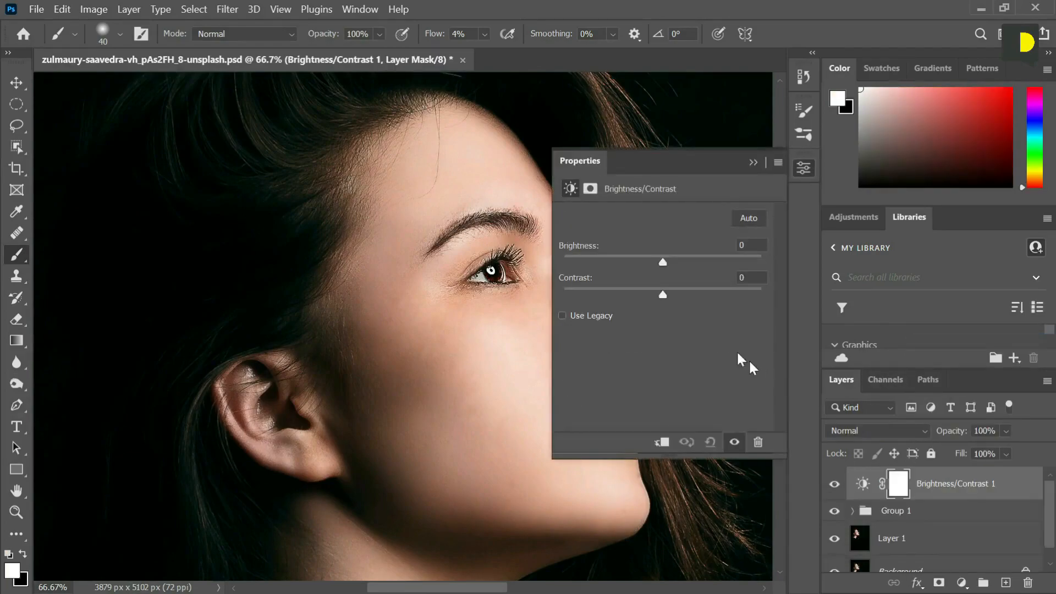
# Set the adjustment's brightness to 73 and contrast to 15, and invert its layer mask to black
pyautogui.moveTo(662, 158); pyautogui.dragTo(754, 155)
pyautogui.moveTo(662, 261); pyautogui.dragTo(668, 263)
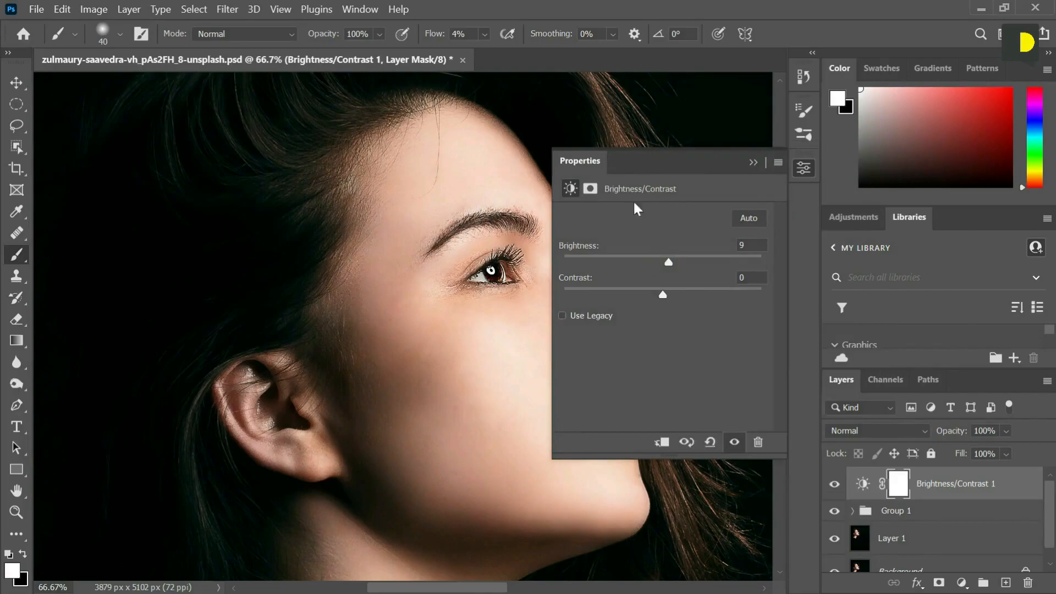
pyautogui.moveTo(630, 157); pyautogui.dragTo(188, 212)
pyautogui.moveTo(224, 320); pyautogui.dragTo(270, 330)
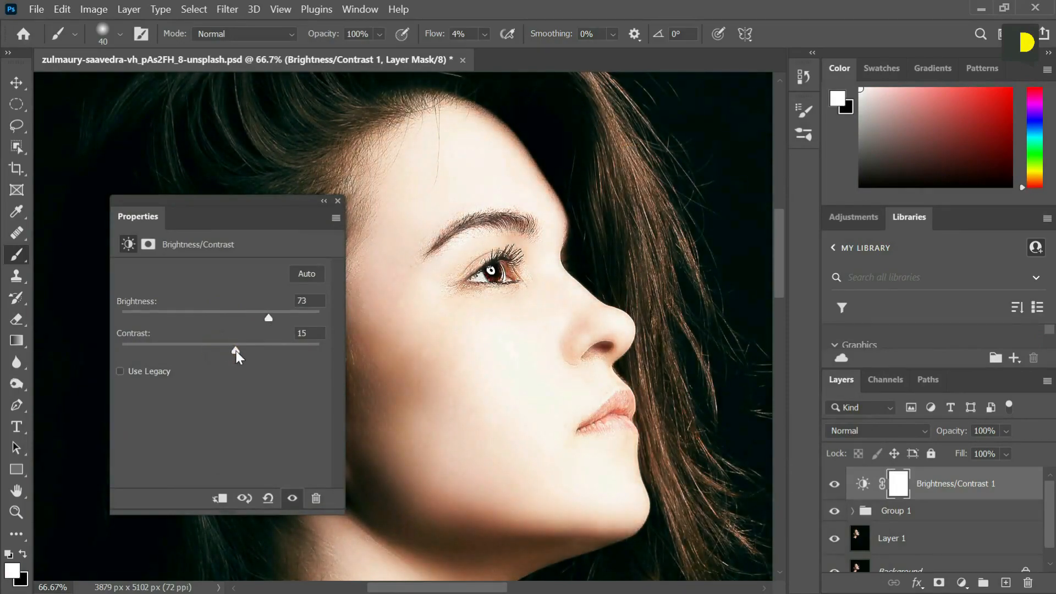
pyautogui.click(339, 200)
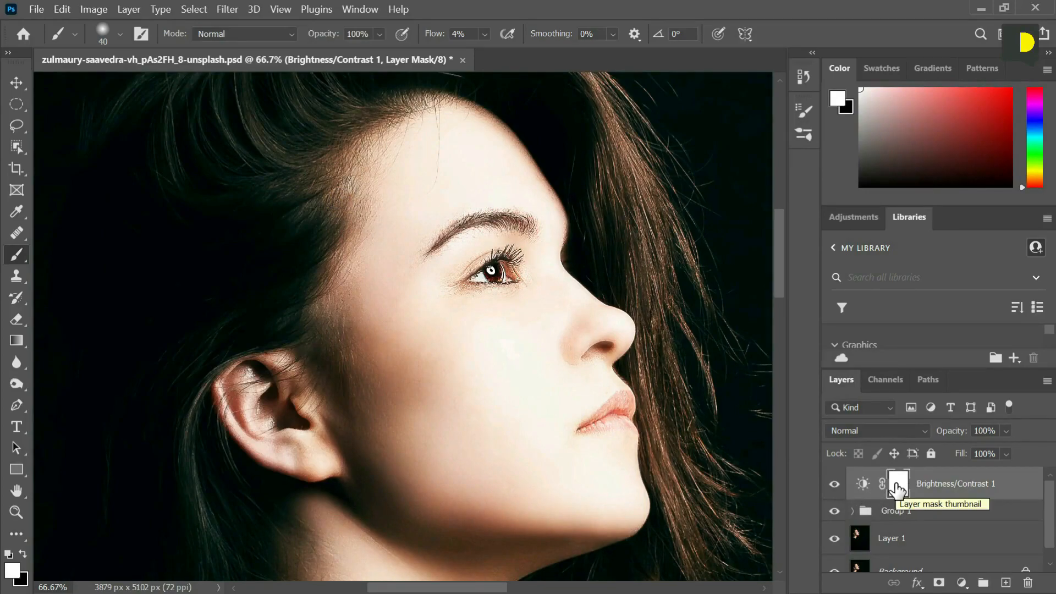
pyautogui.moveTo(896, 485); pyautogui.dragTo(896, 487)
pyautogui.hotkey('ctrl', 'i')
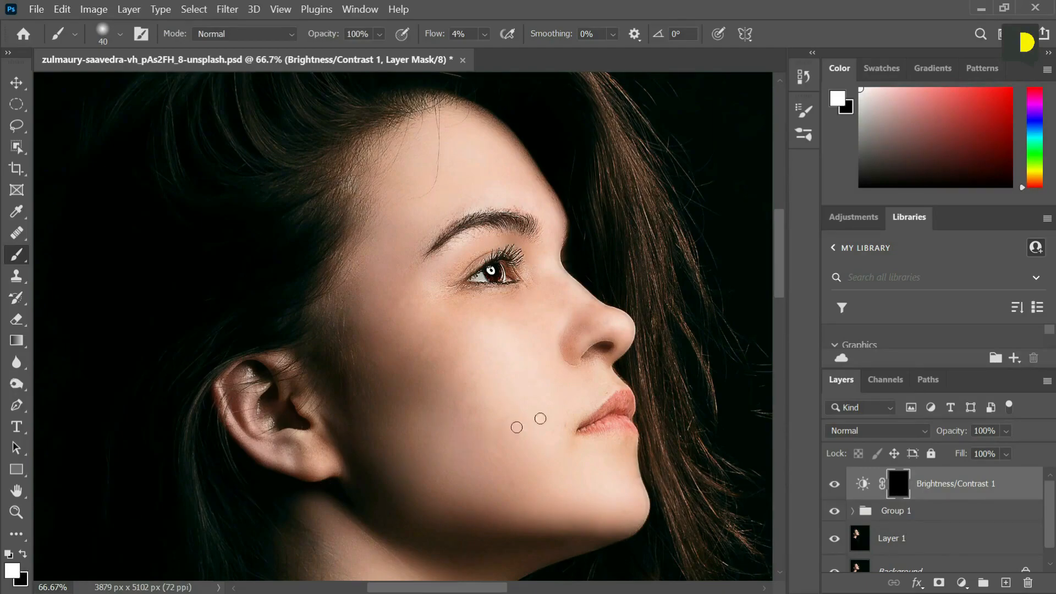
# Reduce the brush to size 4 and raise its flow to 100% for detail painting around the lips
pyautogui.hotkey('ctrl', '+')
pyautogui.hotkey('ctrl', '+')
pyautogui.hotkey('ctrl', '+')
pyautogui.hotkey('ctrl', '+')
pyautogui.moveTo(599, 396); pyautogui.dragTo(385, 231)
pyautogui.moveTo(588, 367)
pyautogui.mouseDown()
pyautogui.moveTo(506, 378)
pyautogui.moveTo(448, 353)
pyautogui.mouseUp()
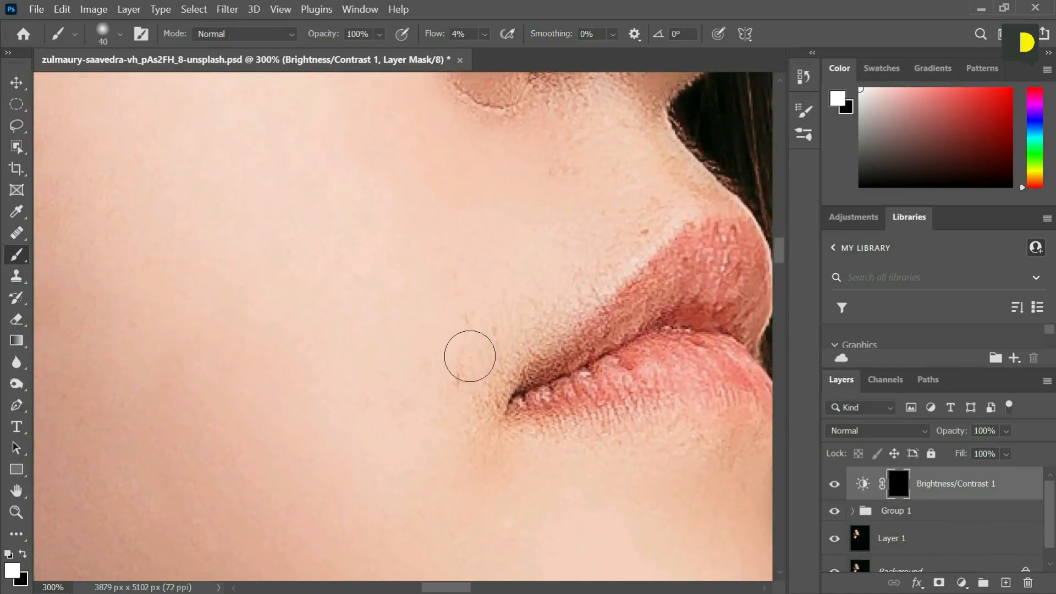
pyautogui.press('[')
pyautogui.press('[')
pyautogui.press('[')
pyautogui.press('[')
pyautogui.press('[')
pyautogui.click(484, 35)
pyautogui.moveTo(568, 61); pyautogui.dragTo(566, 233)
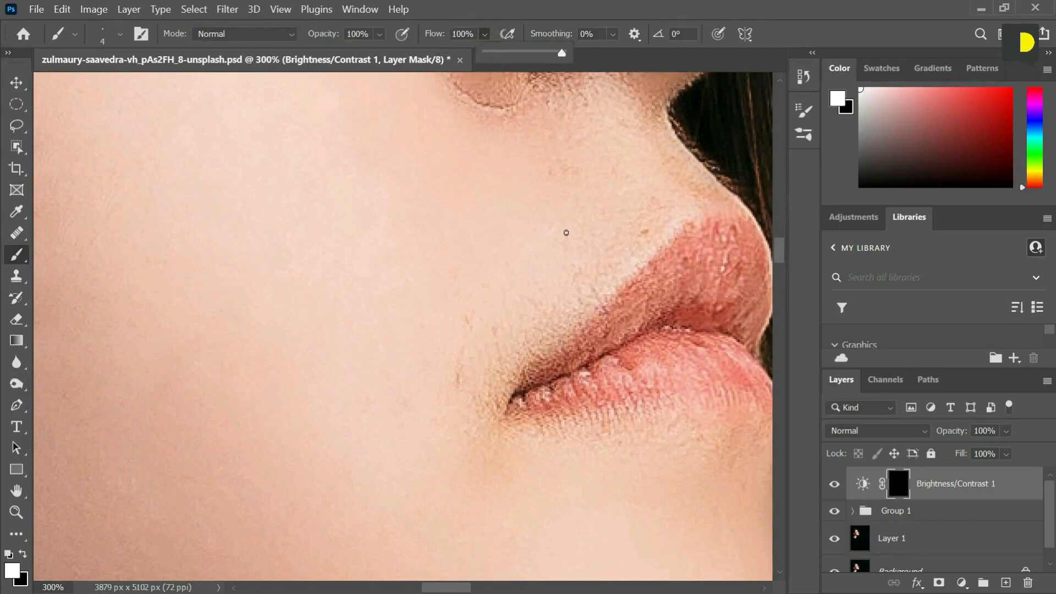
# Paint white on the Brightness/Contrast mask along the upper lip's edge, and touch up the highlight with black
pyautogui.click(594, 320)
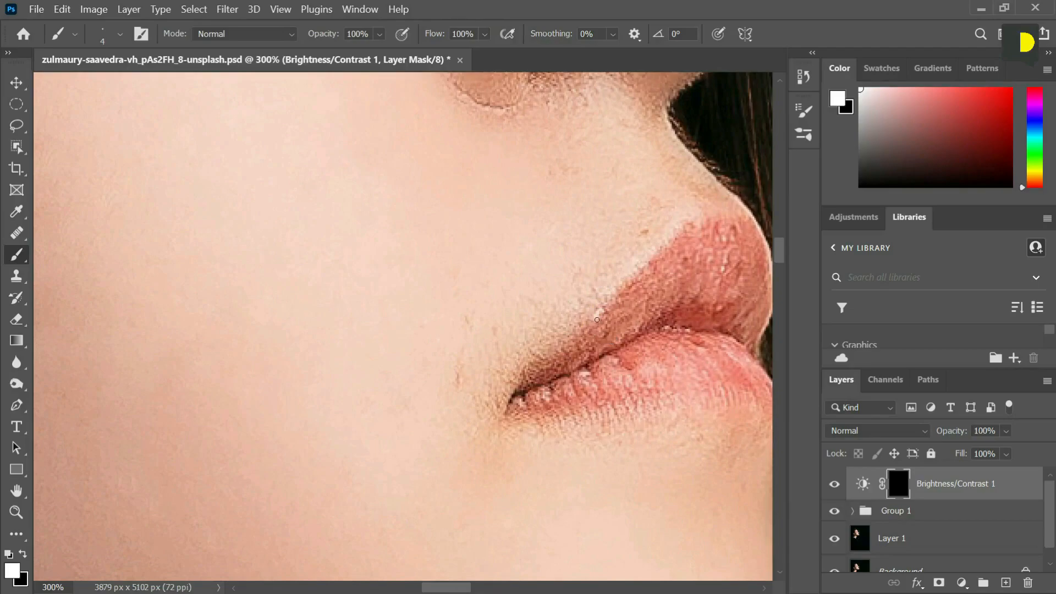
pyautogui.click(601, 311)
pyautogui.press('x')
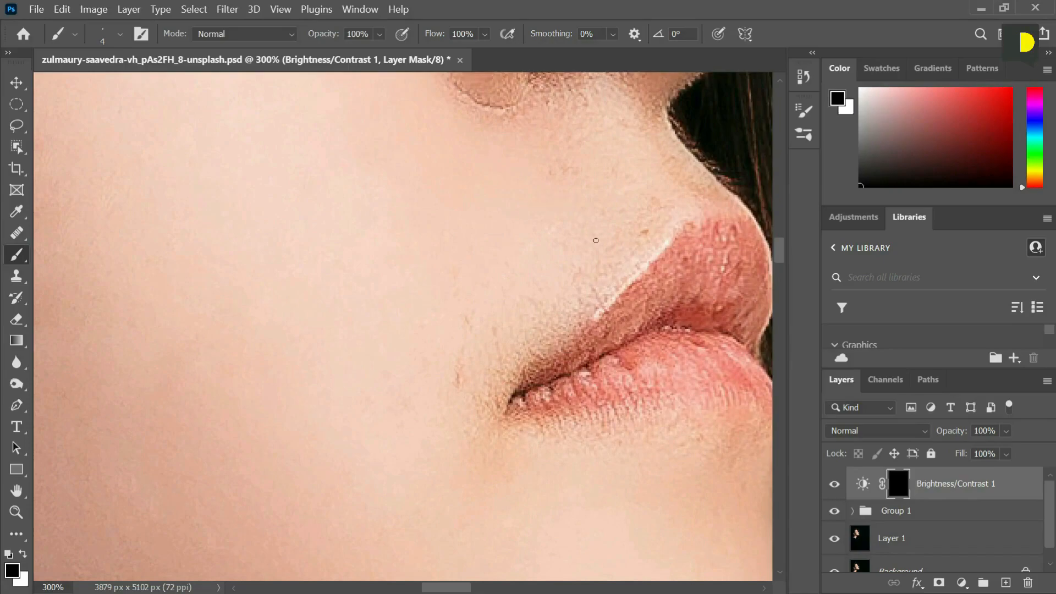
pyautogui.moveTo(677, 239); pyautogui.dragTo(668, 249)
# Paint white on the Brightness/Contrast mask over the eye white, and brush along the iris's outer edge at size 2
pyautogui.scroll(10, 533, 240)
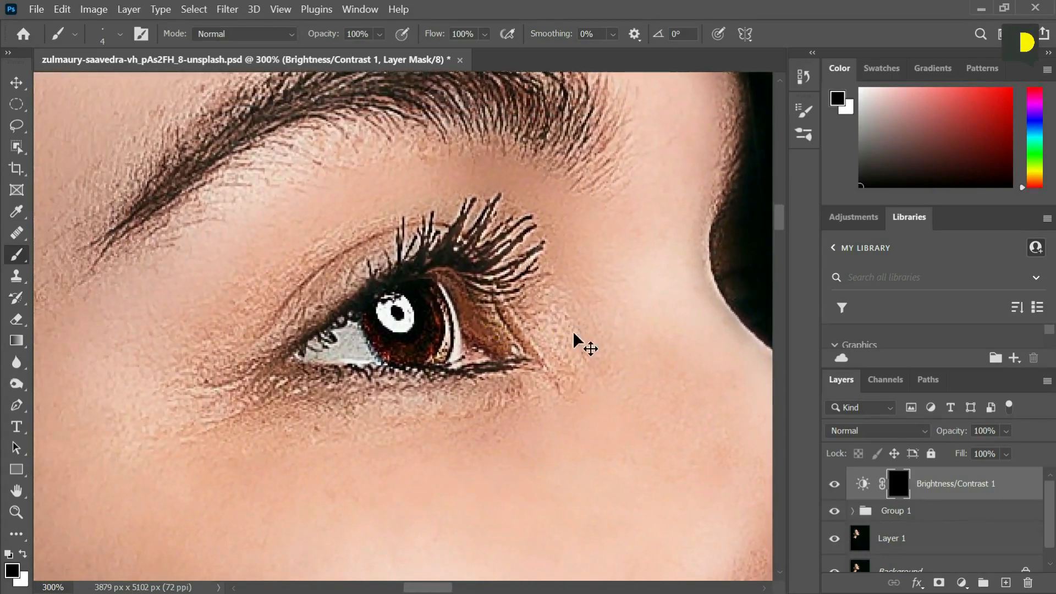
pyautogui.hotkey('ctrl', '+')
pyautogui.hotkey('ctrl', '+')
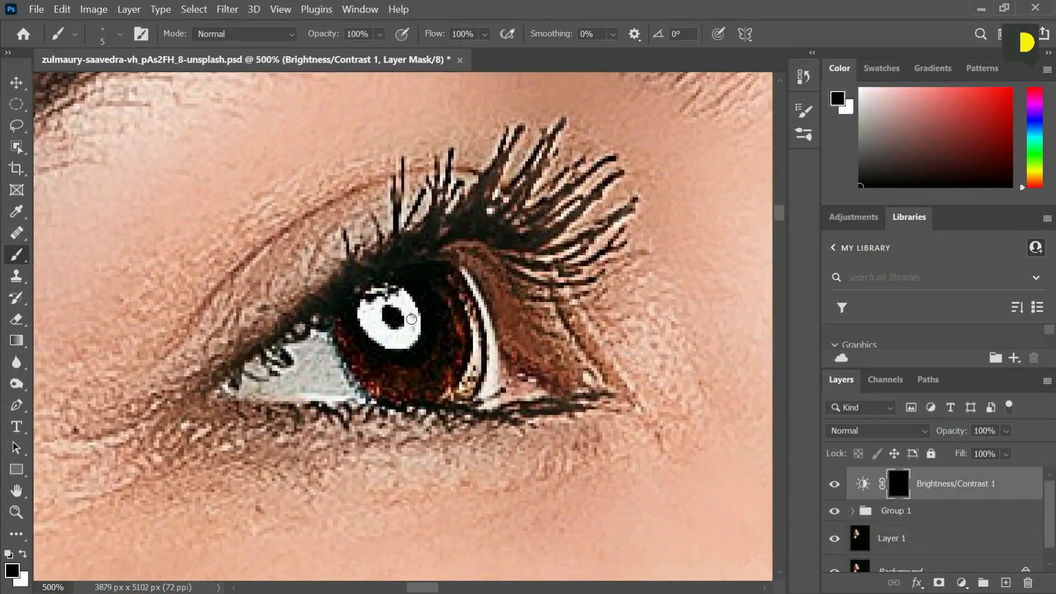
pyautogui.press('x')
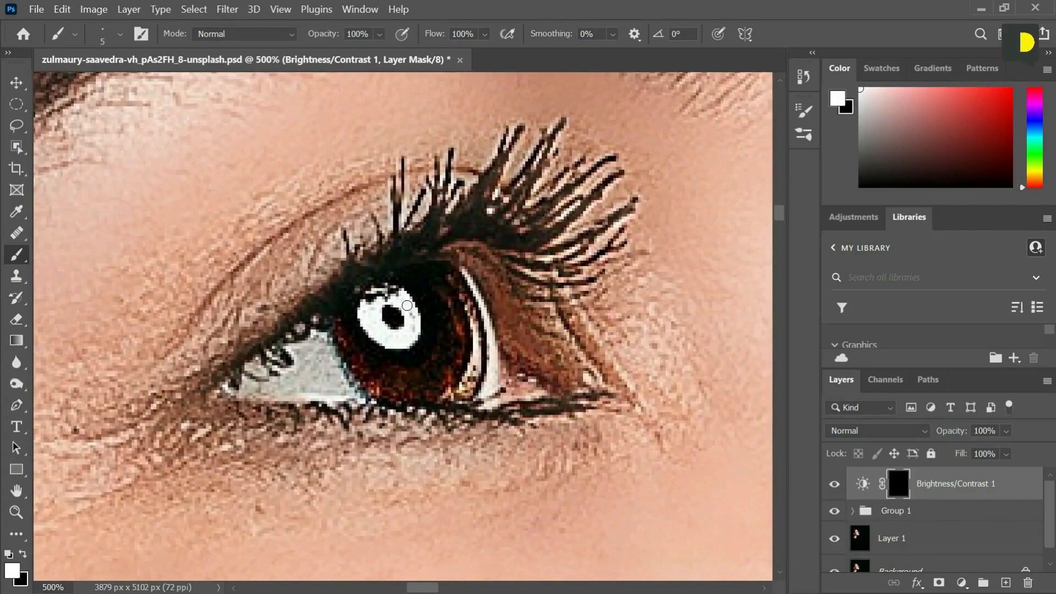
pyautogui.moveTo(279, 386)
pyautogui.mouseDown()
pyautogui.moveTo(297, 353)
pyautogui.moveTo(318, 344)
pyautogui.moveTo(301, 390)
pyautogui.moveTo(342, 391)
pyautogui.moveTo(319, 362)
pyautogui.moveTo(337, 379)
pyautogui.mouseUp()
pyautogui.press('[')
pyautogui.press('[')
pyautogui.press('[')
pyautogui.moveTo(490, 328); pyautogui.dragTo(471, 281)
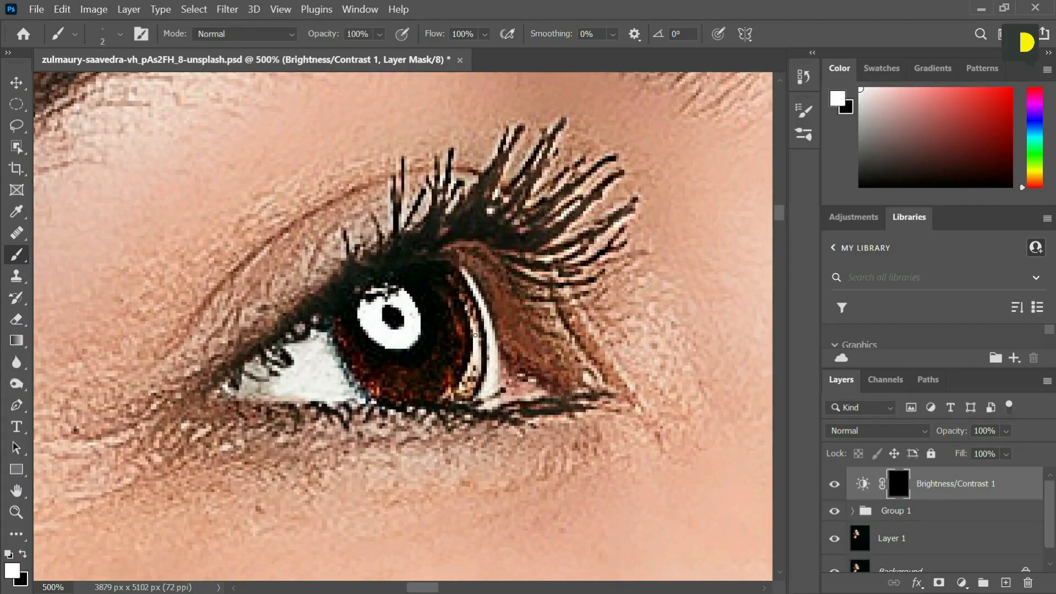
# Compare the face with and without the Brightness/Contrast 1 layer at different magnifications, leaving the layer visible
pyautogui.hotkey('ctrl', '-')
pyautogui.hotkey('ctrl', '-')
pyautogui.hotkey('ctrl', '-')
pyautogui.hotkey('ctrl', '-')
pyautogui.hotkey('ctrl', '-')
pyautogui.hotkey('ctrl', '-')
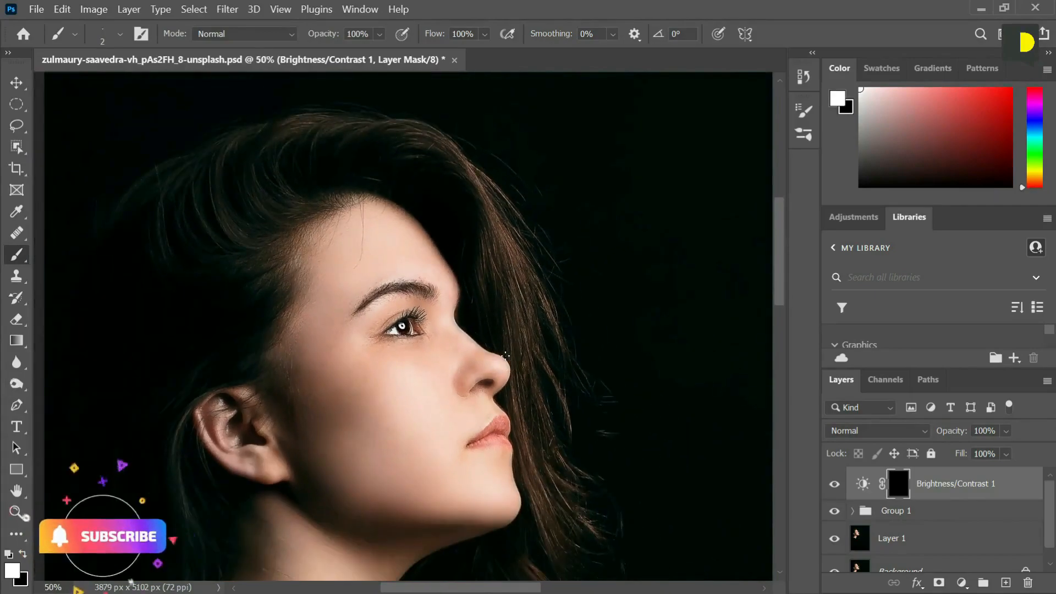
pyautogui.click(835, 485)
pyautogui.click(835, 485)
pyautogui.click(835, 484)
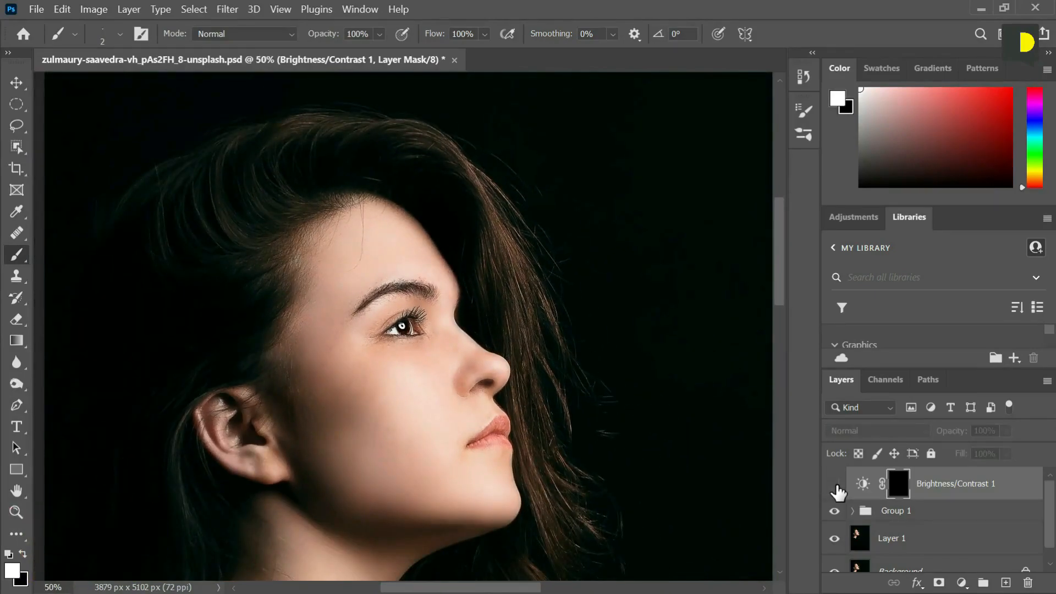
pyautogui.click(835, 484)
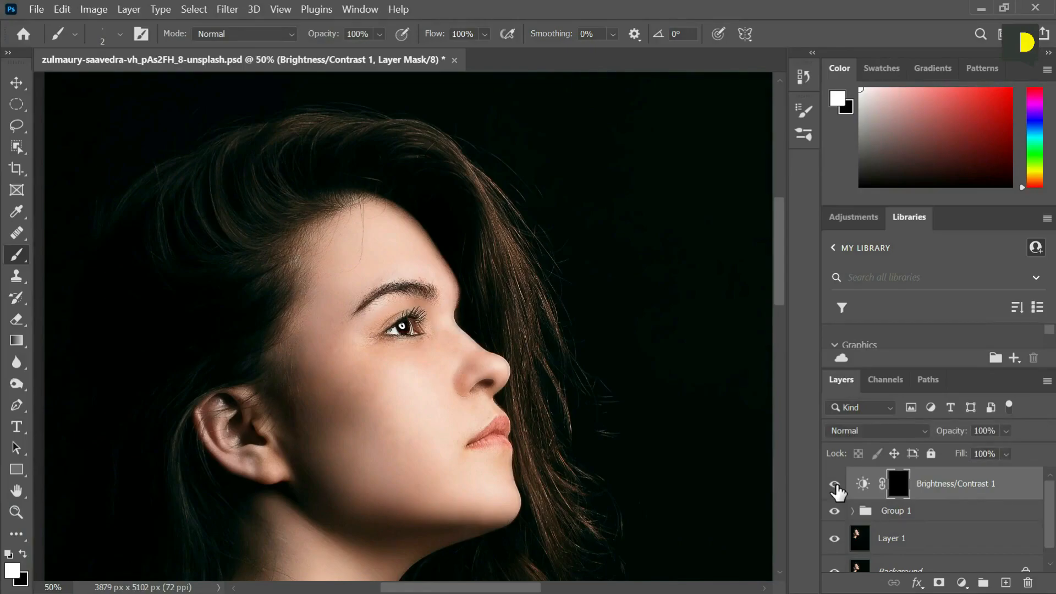
pyautogui.hotkey('ctrl', '+')
pyautogui.hotkey('ctrl', '+')
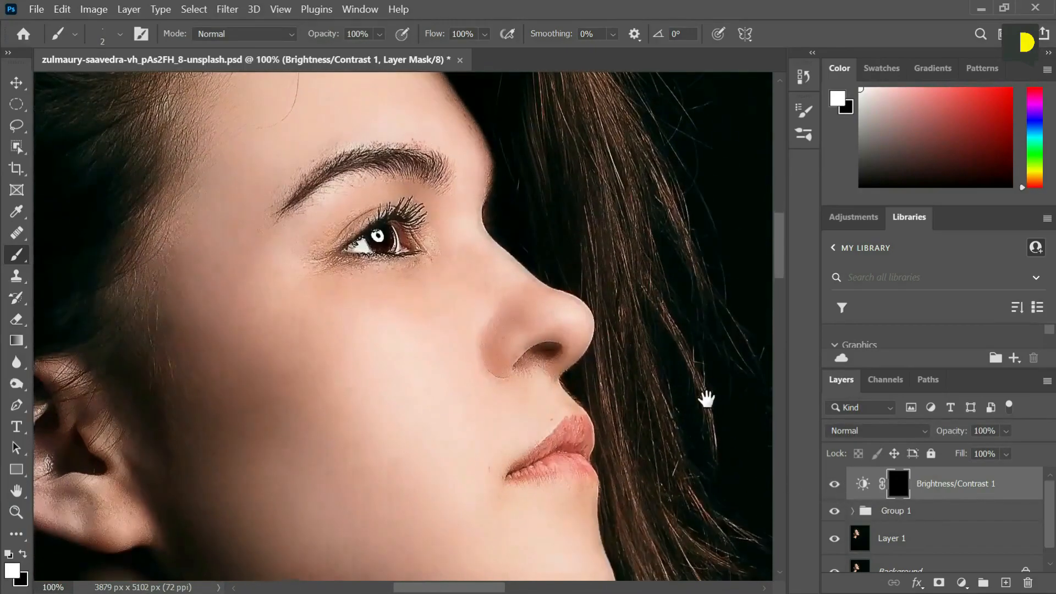
pyautogui.click(835, 484)
pyautogui.click(835, 484)
pyautogui.click(835, 485)
pyautogui.click(835, 484)
pyautogui.hotkey('ctrl', '-')
pyautogui.hotkey('ctrl', '-')
pyautogui.hotkey('ctrl', '-')
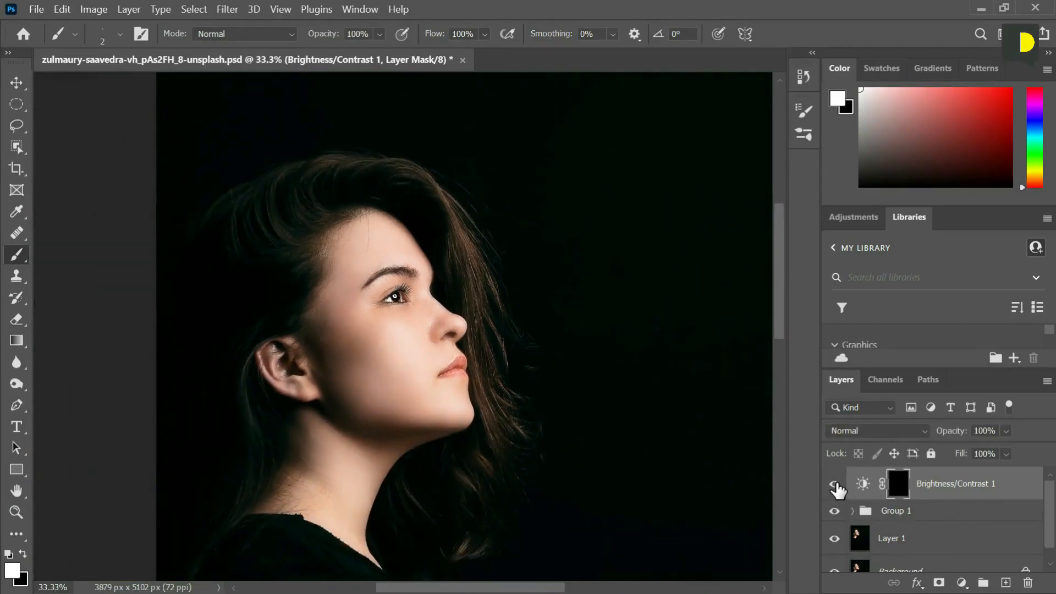
pyautogui.hotkey('ctrl', '+')
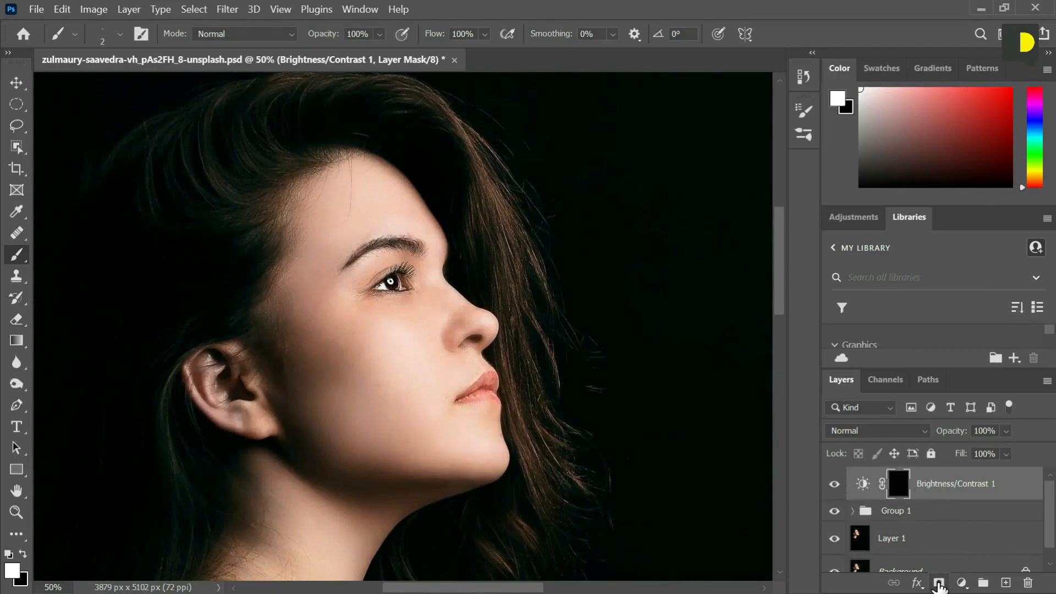
# Add a Curves adjustment layer above Brightness/Contrast 1 and place its settings clear of the face
pyautogui.click(962, 584)
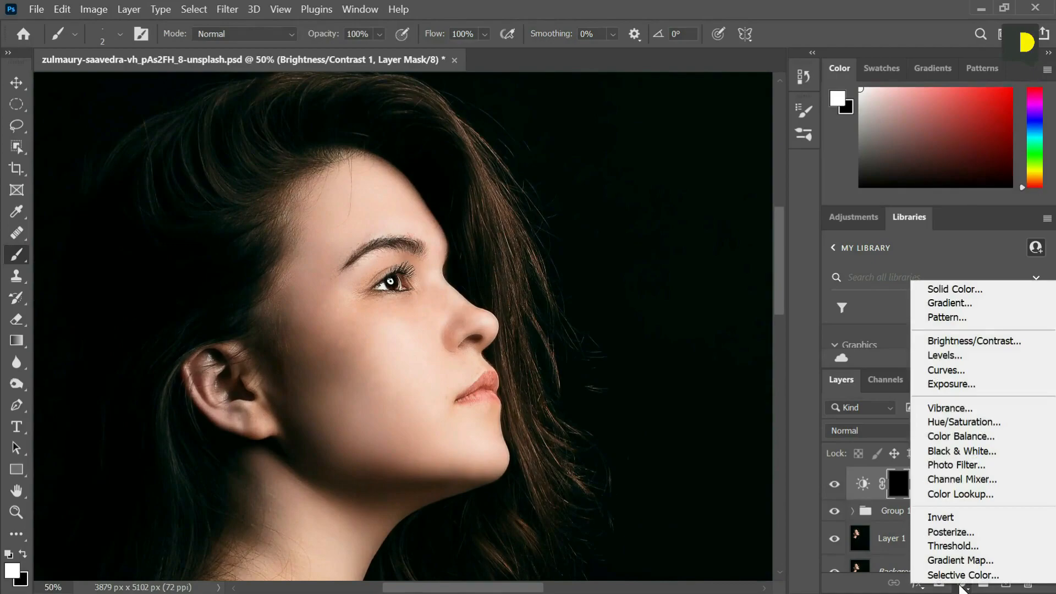
pyautogui.click(952, 371)
pyautogui.moveTo(162, 201); pyautogui.dragTo(657, 209)
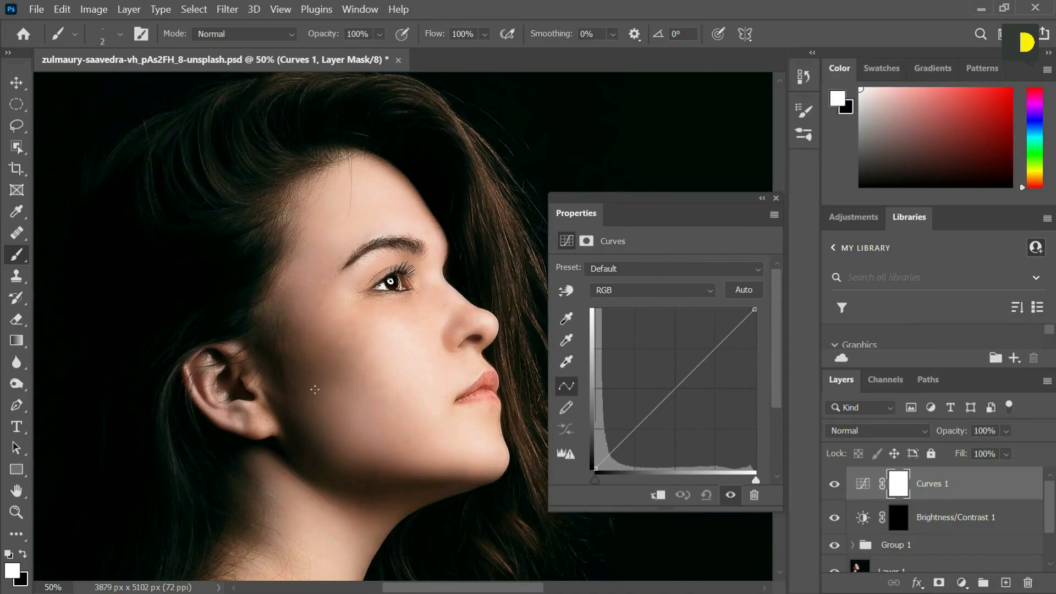
# Lift the curve's shadow tones by on-image adjustment at the dark skin along the jaw, and invert the Curves mask to black
pyautogui.click(567, 290)
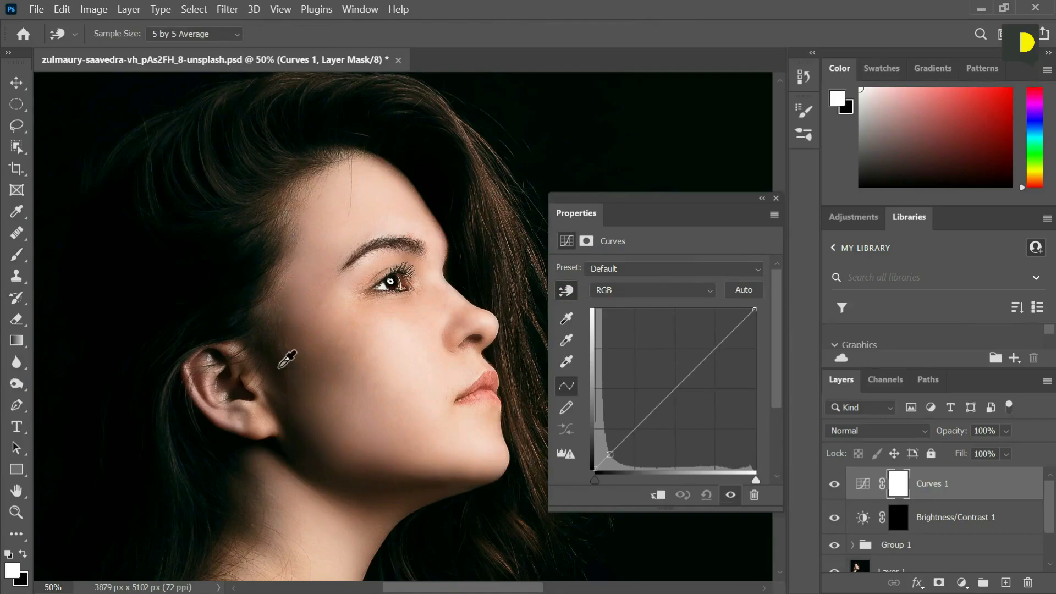
pyautogui.click(313, 443)
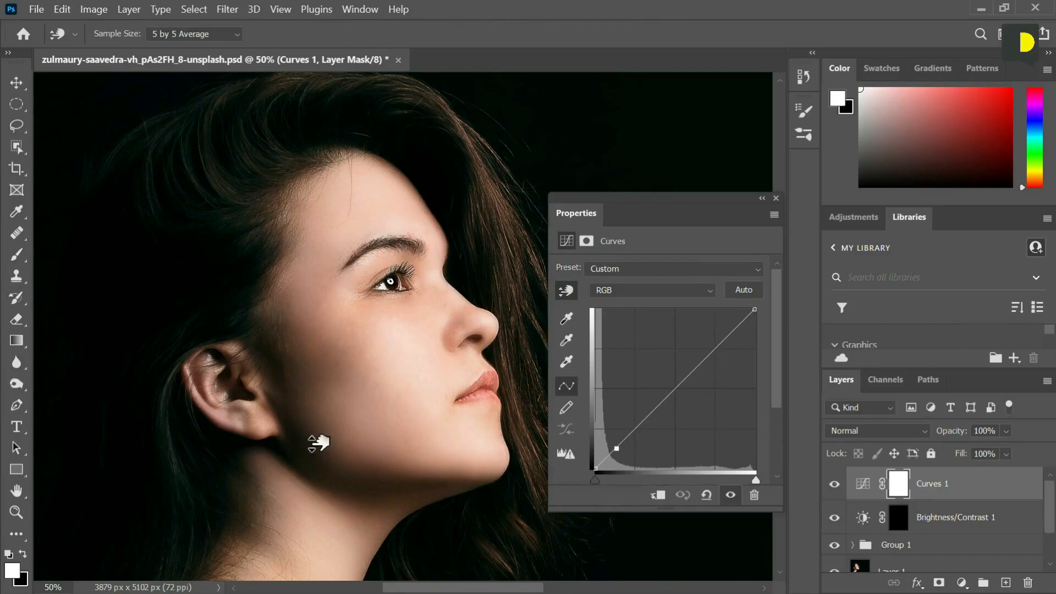
pyautogui.moveTo(319, 443)
pyautogui.mouseDown()
pyautogui.moveTo(324, 430)
pyautogui.moveTo(318, 462)
pyautogui.moveTo(329, 433)
pyautogui.mouseUp()
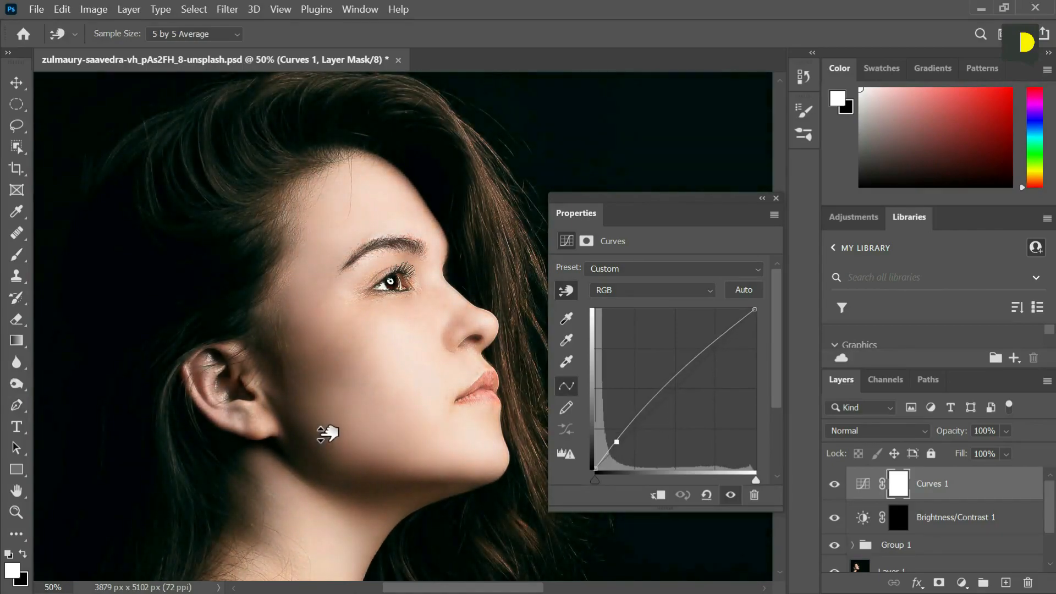
pyautogui.click(776, 198)
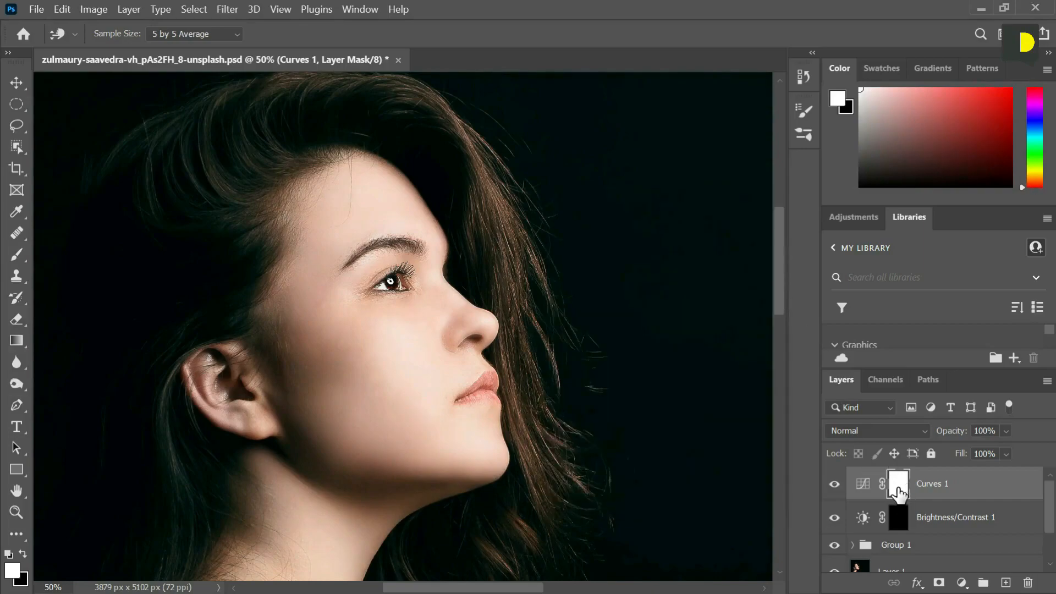
pyautogui.hotkey('ctrl', 'i')
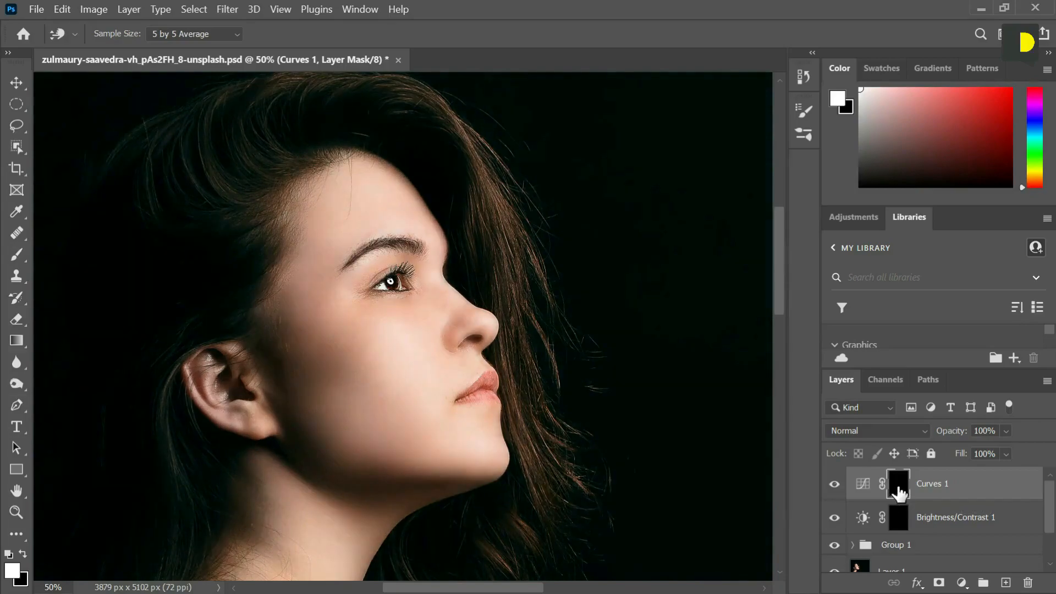
# Activate the Brush tool and enlarge the brush to size 90 for painting on the Curves 1 mask
pyautogui.press('b')
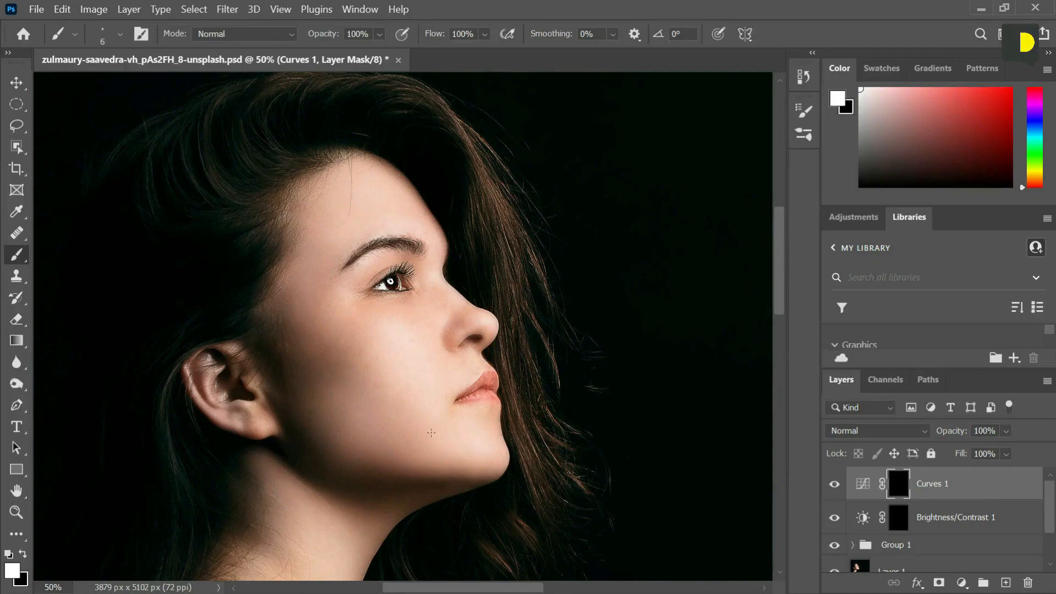
pyautogui.press(']')
pyautogui.press(']')
pyautogui.press(']')
pyautogui.press(']')
pyautogui.press(']')
pyautogui.press(']')
pyautogui.press(']')
pyautogui.press(']')
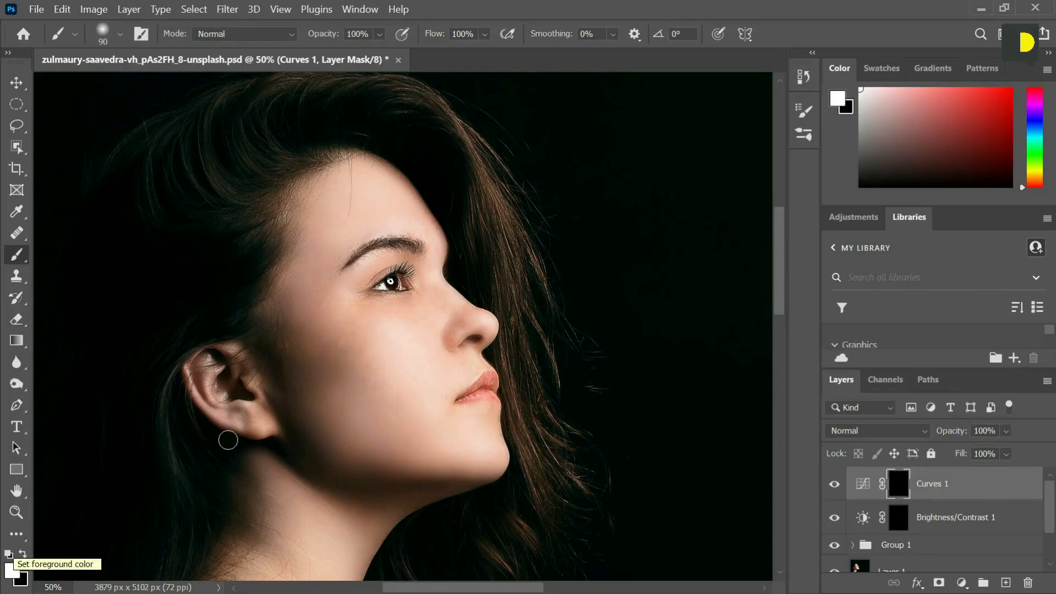
# Paint white on the Curves 1 mask over the shadowed cheek beside the ear with a size 250 brush at 70% flow
pyautogui.press(']')
pyautogui.press(']')
pyautogui.press(']')
pyautogui.press(']')
pyautogui.press(']')
pyautogui.press(']')
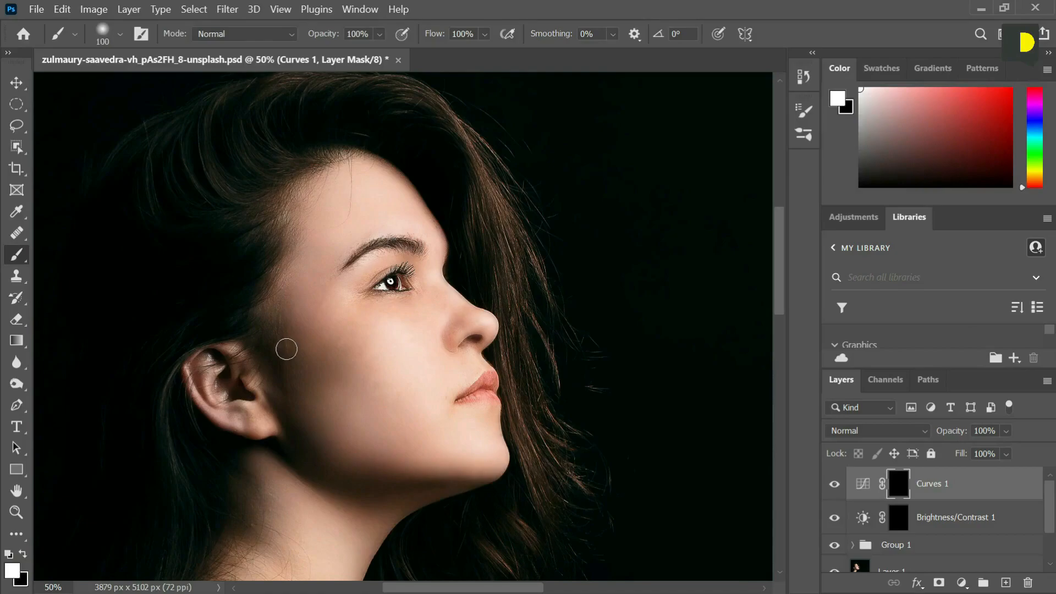
pyautogui.moveTo(281, 356)
pyautogui.mouseDown()
pyautogui.moveTo(316, 349)
pyautogui.moveTo(353, 305)
pyautogui.mouseUp()
pyautogui.moveTo(485, 35); pyautogui.dragTo(492, 55)
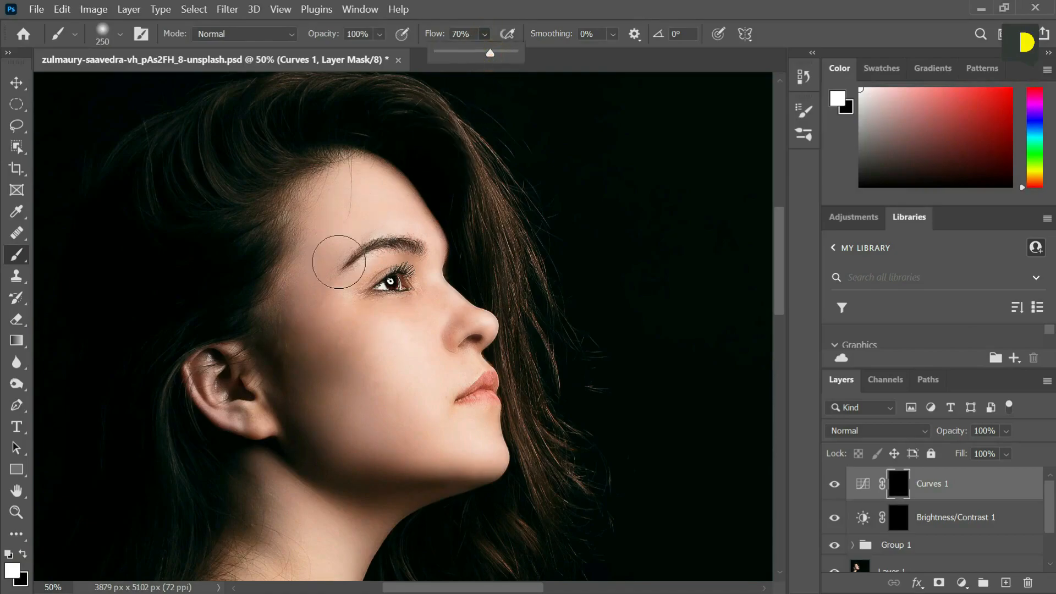
pyautogui.moveTo(311, 425)
pyautogui.mouseDown()
pyautogui.moveTo(397, 479)
pyautogui.moveTo(450, 481)
pyautogui.moveTo(450, 455)
pyautogui.moveTo(465, 464)
pyautogui.moveTo(334, 450)
pyautogui.moveTo(282, 361)
pyautogui.mouseUp()
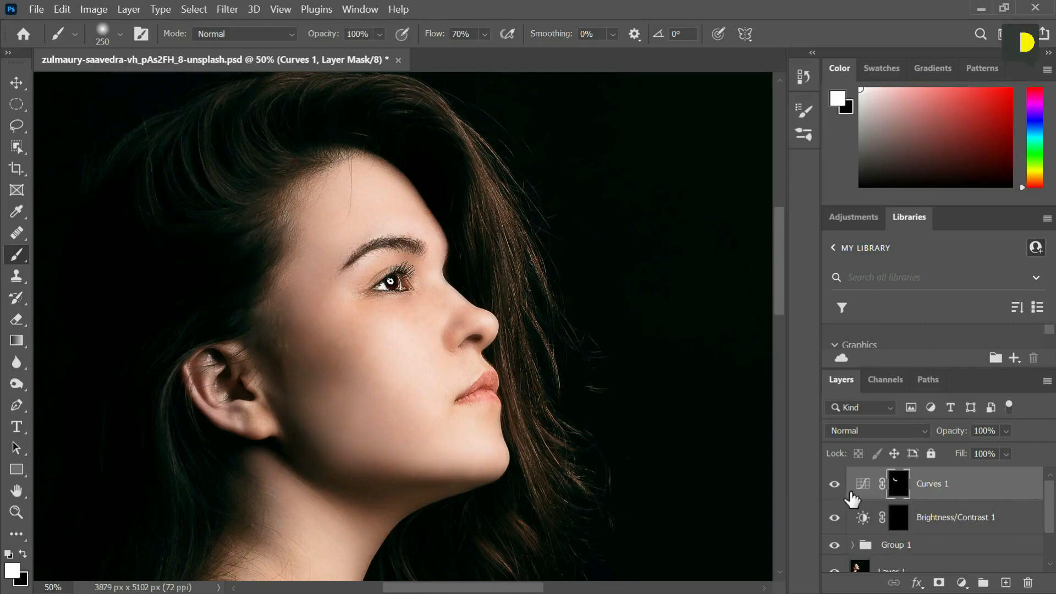
# Compare the face with and without the Curves 1 layer, leaving the layer visible
pyautogui.click(834, 488)
pyautogui.click(835, 488)
pyautogui.click(834, 488)
pyautogui.click(835, 488)
pyautogui.hotkey('ctrl', '-')
pyautogui.hotkey('ctrl', '+')
pyautogui.click(835, 488)
pyautogui.click(835, 488)
pyautogui.click(834, 488)
pyautogui.click(834, 488)
pyautogui.moveTo(458, 427); pyautogui.dragTo(513, 438)
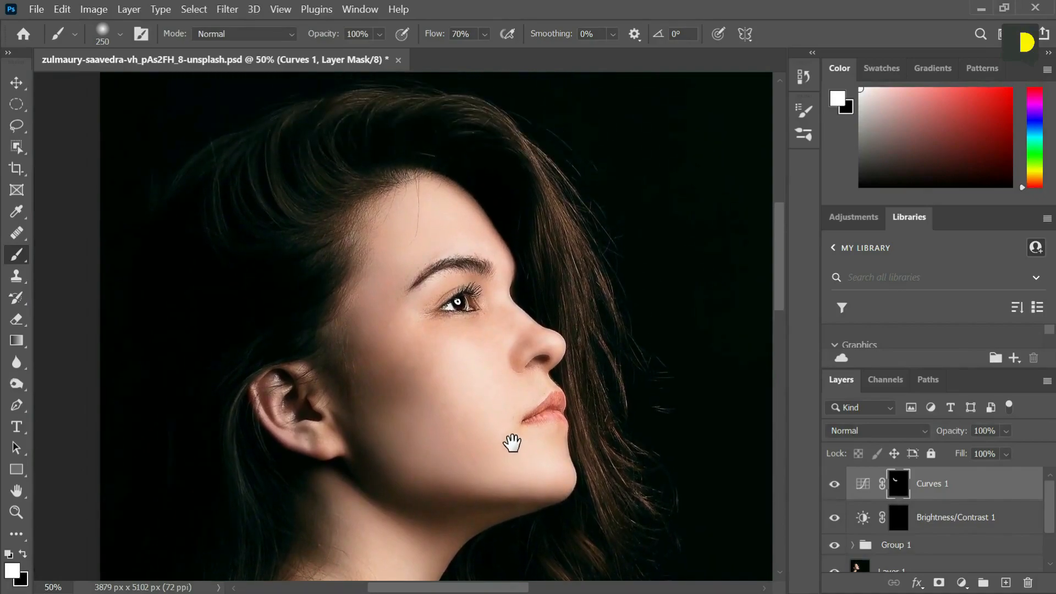
# Put Curves 1, Brightness/Contrast 1 and Group 1 together into one new group
pyautogui.hotkey('ctrl', '-')
pyautogui.hotkey('ctrl', '-')
pyautogui.hotkey('ctrl', '-')
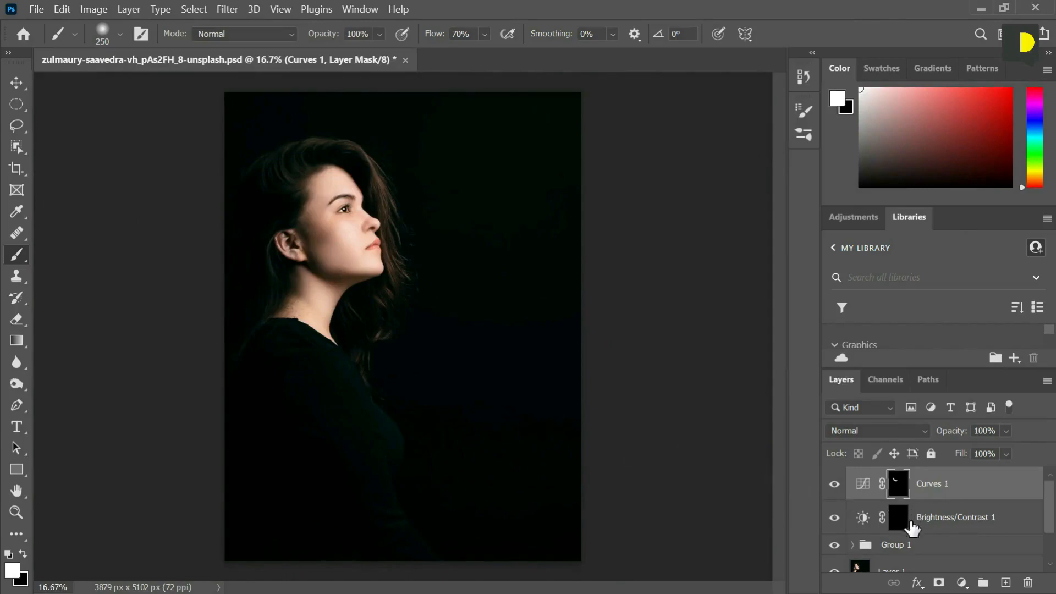
pyautogui.click(919, 547)
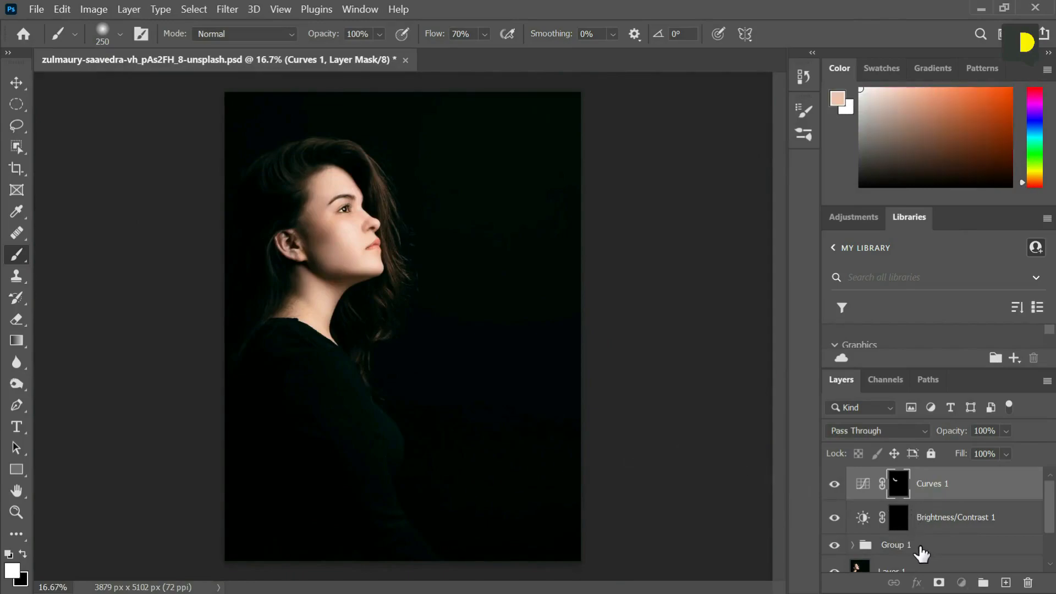
pyautogui.keyDown('shift'); pyautogui.click(932, 492); pyautogui.keyUp('shift')
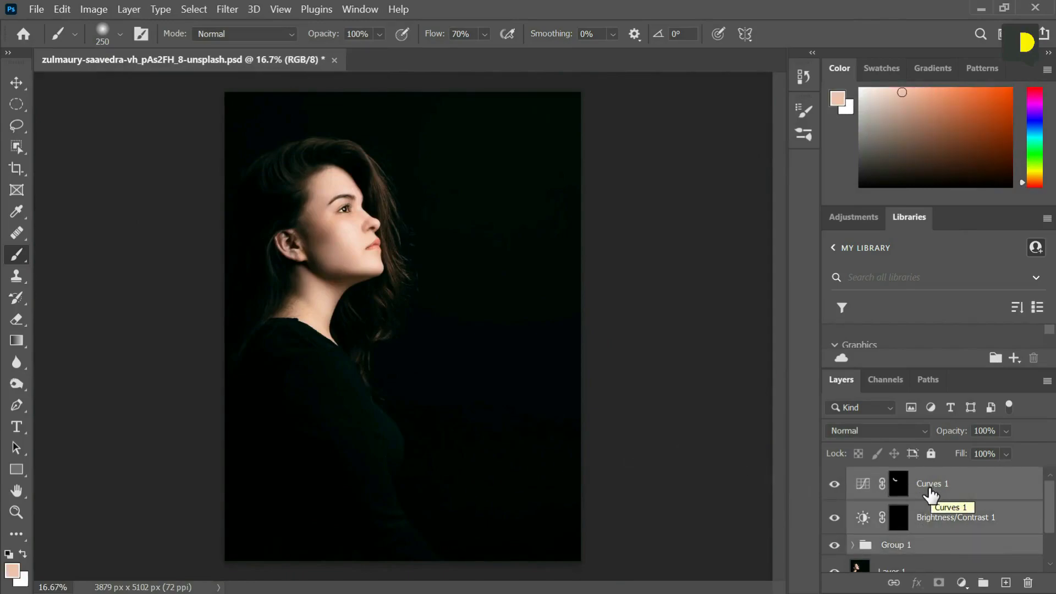
pyautogui.hotkey('ctrl', 'g')
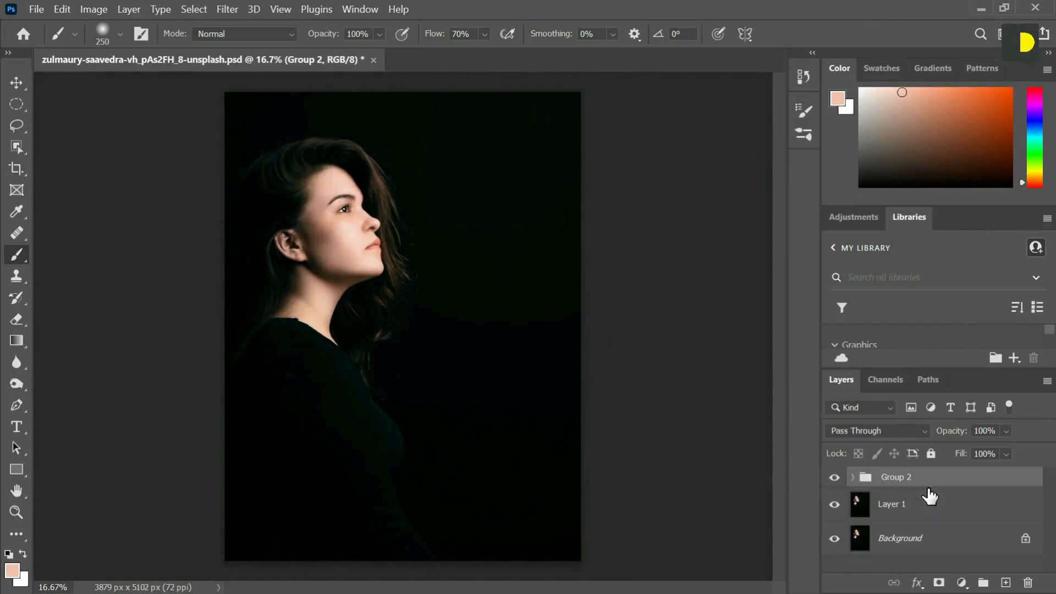
# Convert the Group 2 layer group to a smart object
pyautogui.hotkey('ctrl', '+')
pyautogui.hotkey('ctrl', '+')
pyautogui.hotkey('ctrl', '+')
pyautogui.hotkey('ctrl', '+')
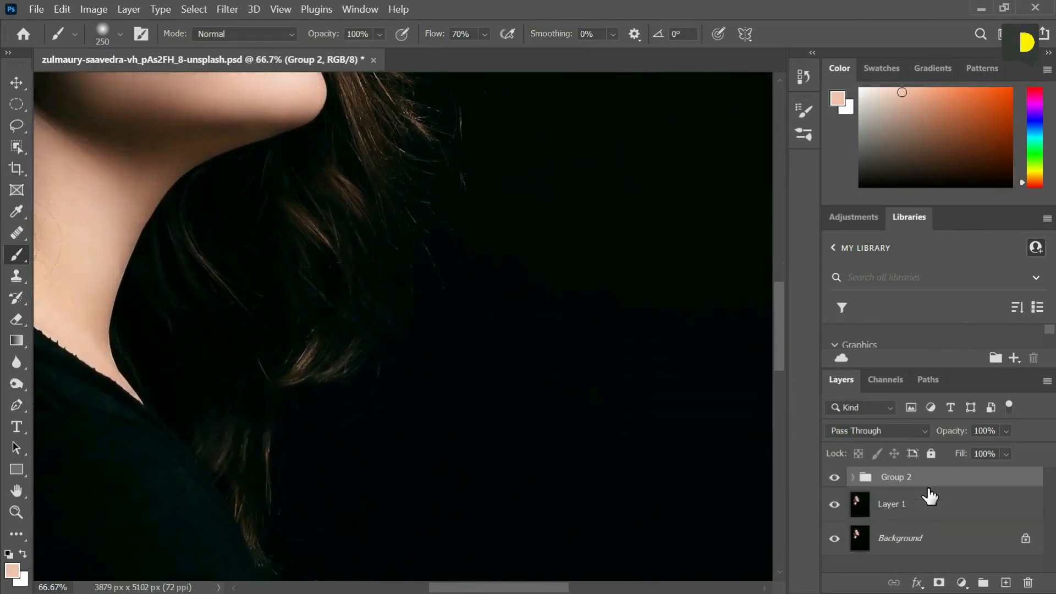
pyautogui.moveTo(601, 366); pyautogui.dragTo(566, 377)
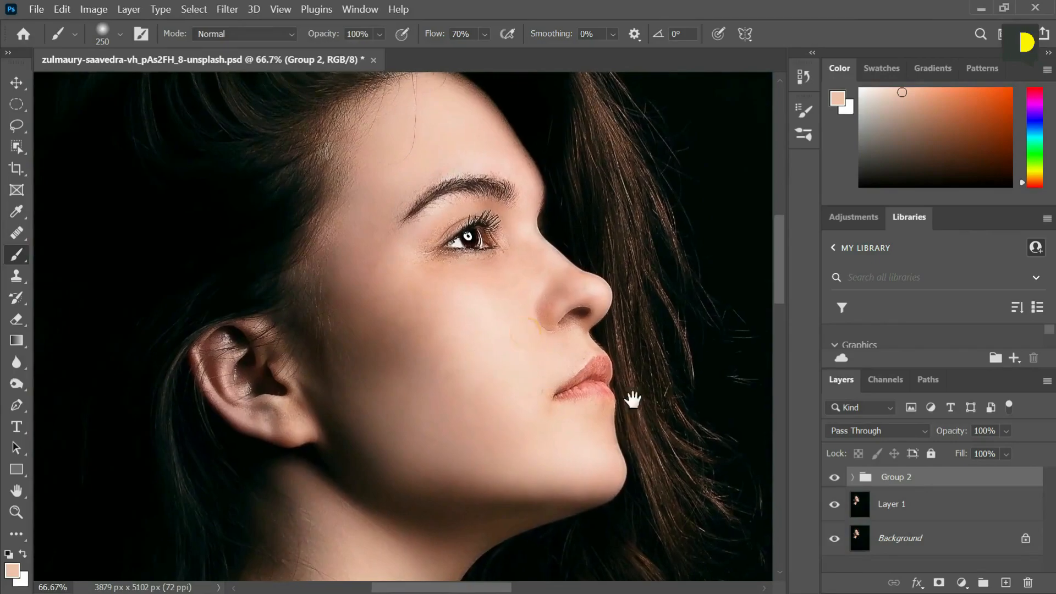
pyautogui.rightClick(897, 479)
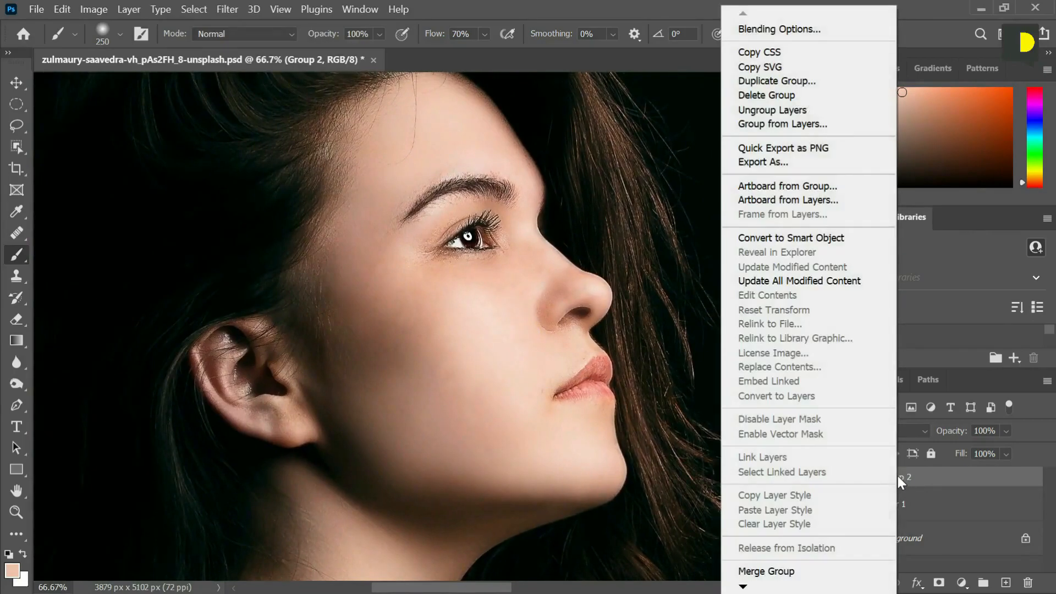
pyautogui.click(774, 238)
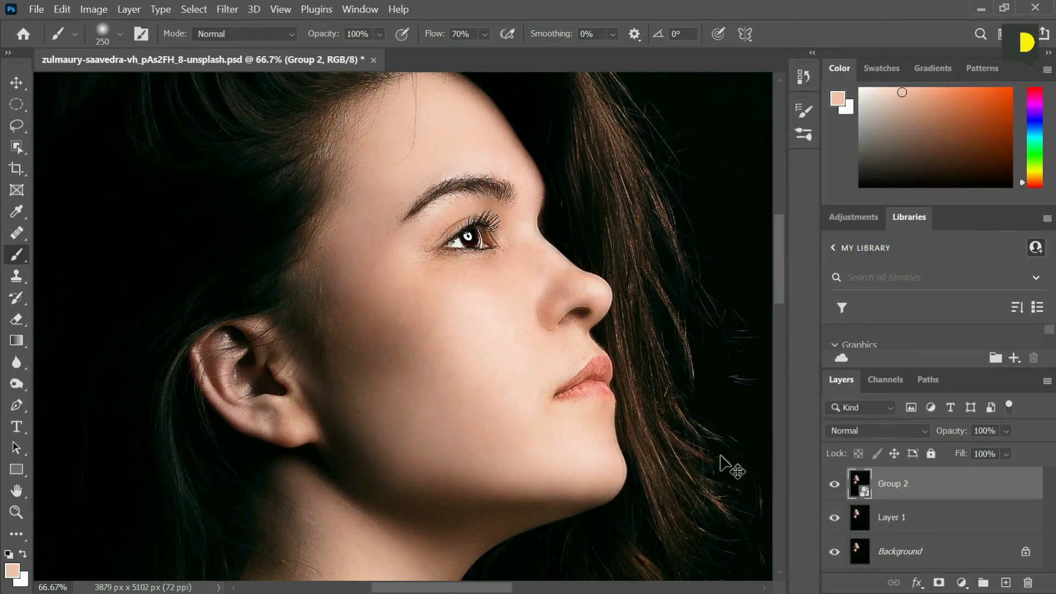
# Open the contents of the Group 2 smart object, examine the layers inside its group, and close it without saving
pyautogui.hotkey('ctrl', '-')
pyautogui.hotkey('ctrl', '-')
pyautogui.hotkey('ctrl', '-')
pyautogui.hotkey('ctrl', '+')
pyautogui.hotkey('ctrl', '+')
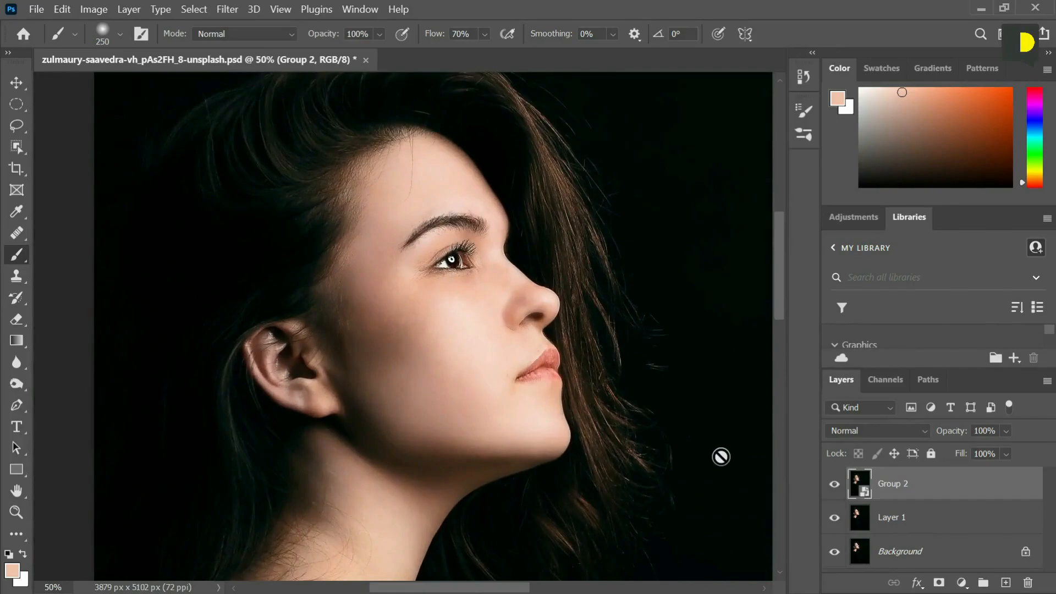
pyautogui.doubleClick(865, 500)
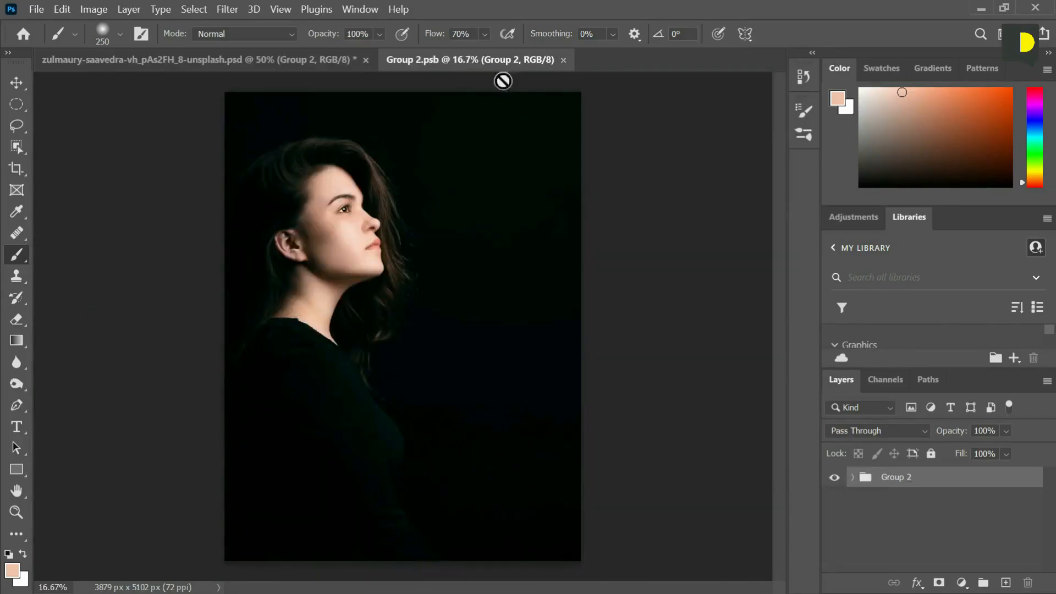
pyautogui.click(852, 477)
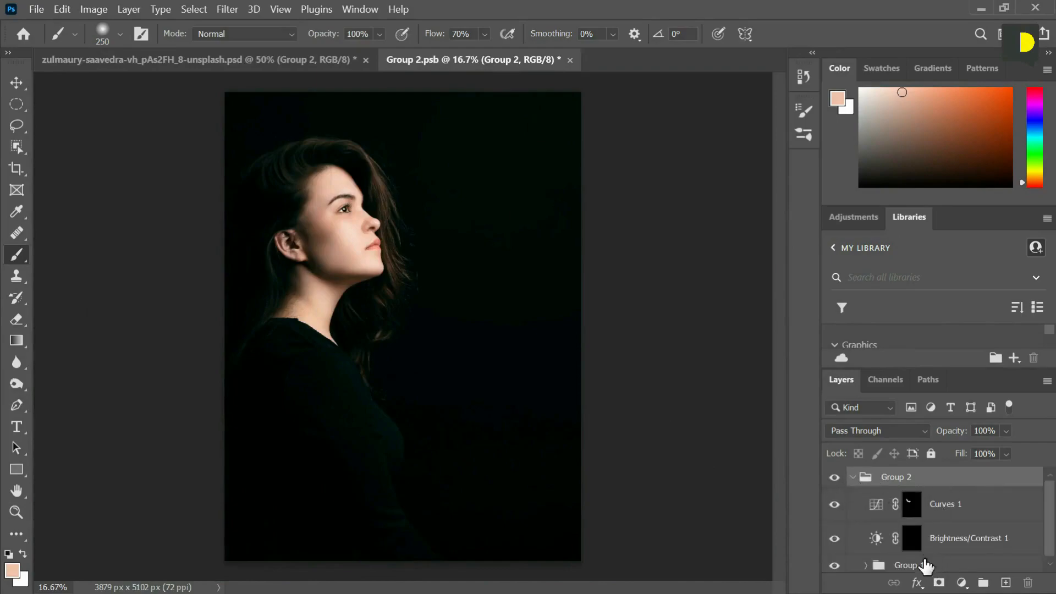
pyautogui.scroll(-1, 927, 568)
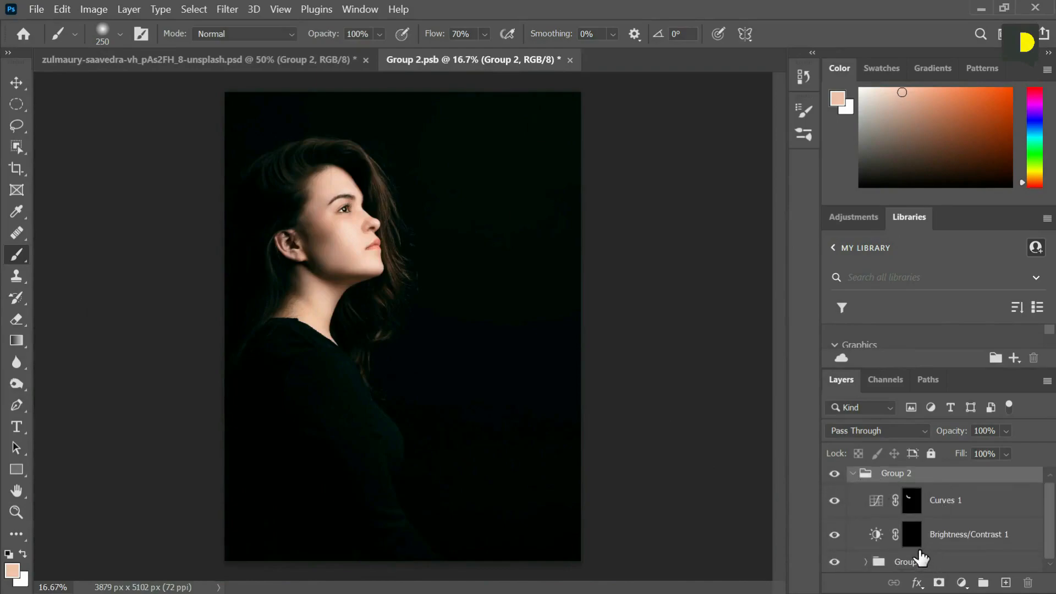
pyautogui.click(853, 474)
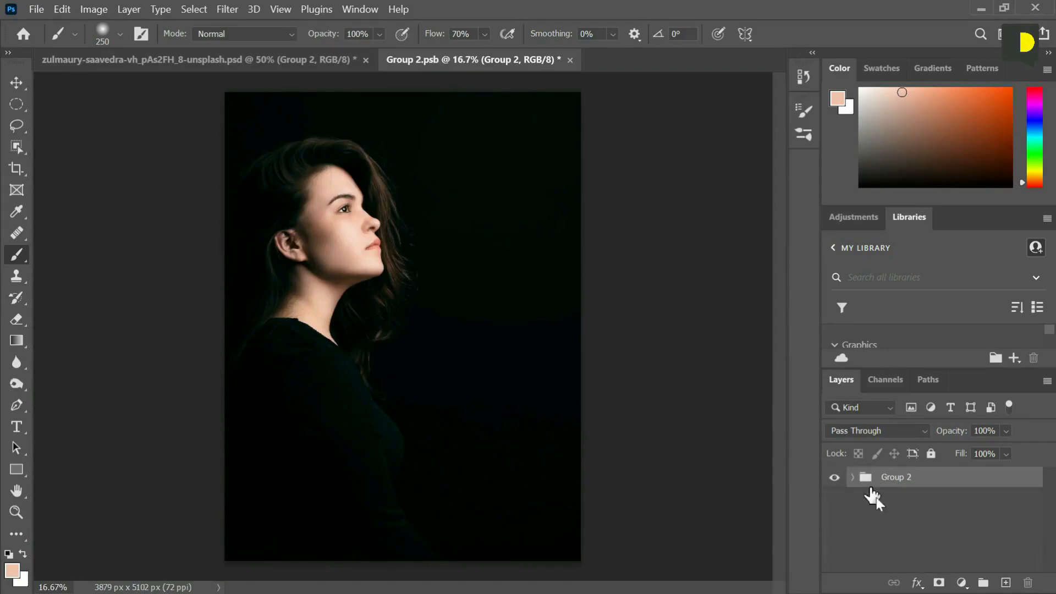
pyautogui.click(569, 59)
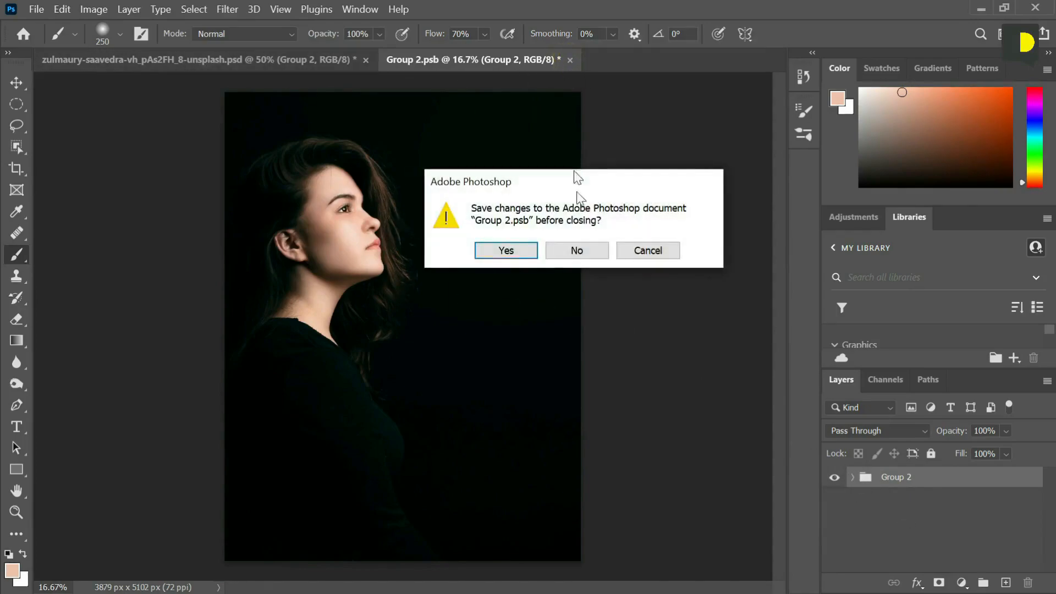
pyautogui.click(576, 251)
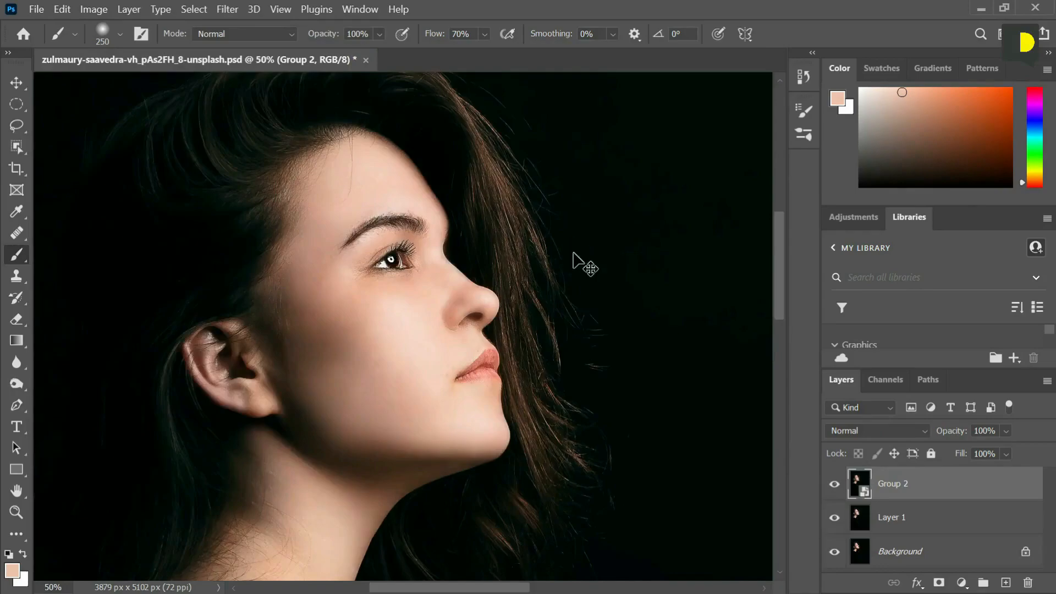
# Open the Liquify filter on the Group 2 smart object, ready for working on the eye and brow area
pyautogui.hotkey('ctrl', '-')
pyautogui.hotkey('ctrl', '-')
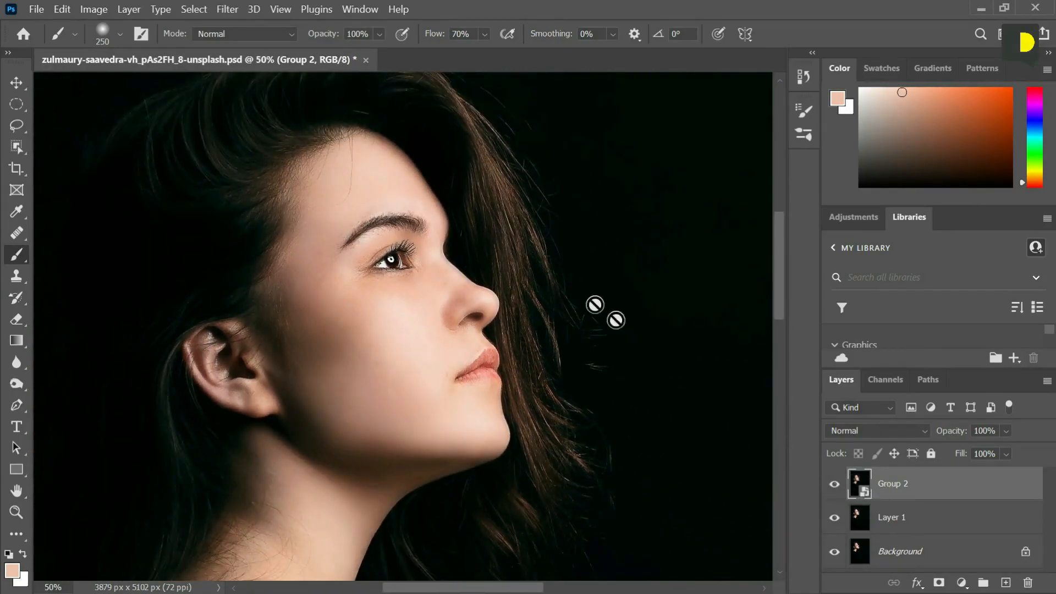
pyautogui.click(227, 9)
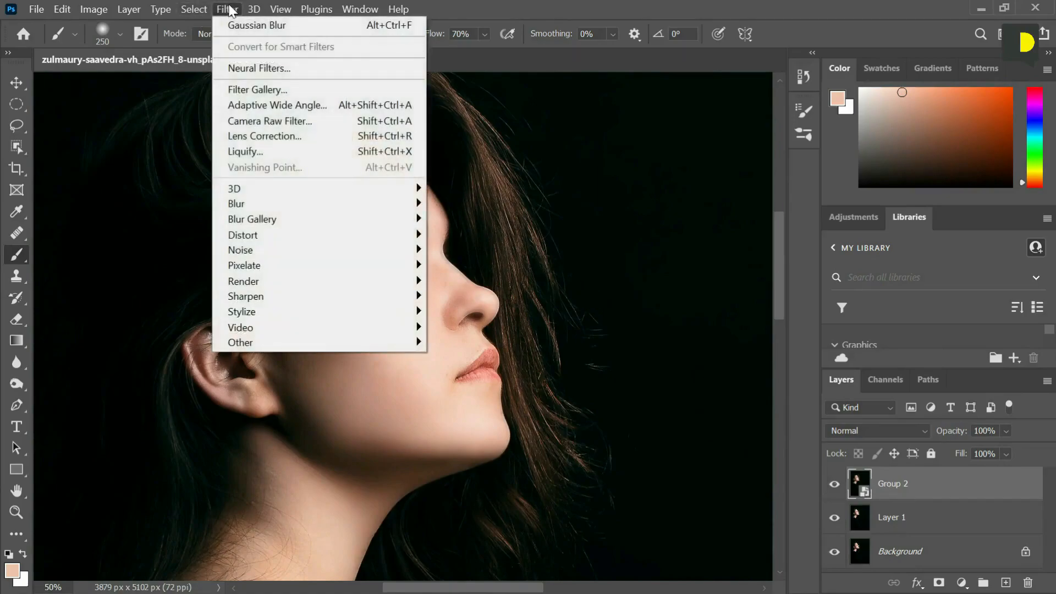
pyautogui.click(250, 151)
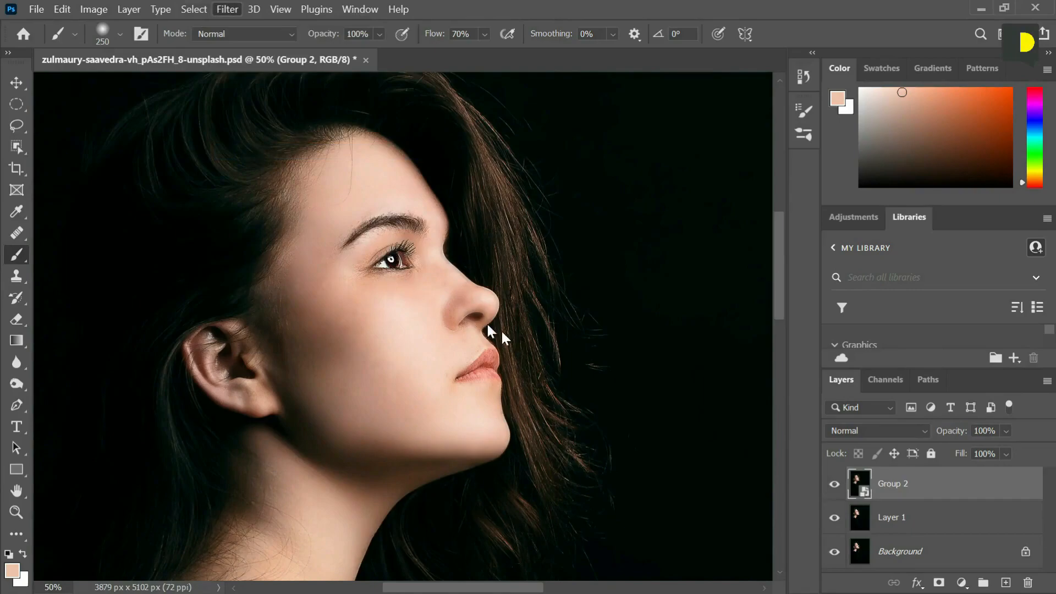
pyautogui.hotkey('ctrl', 'space')
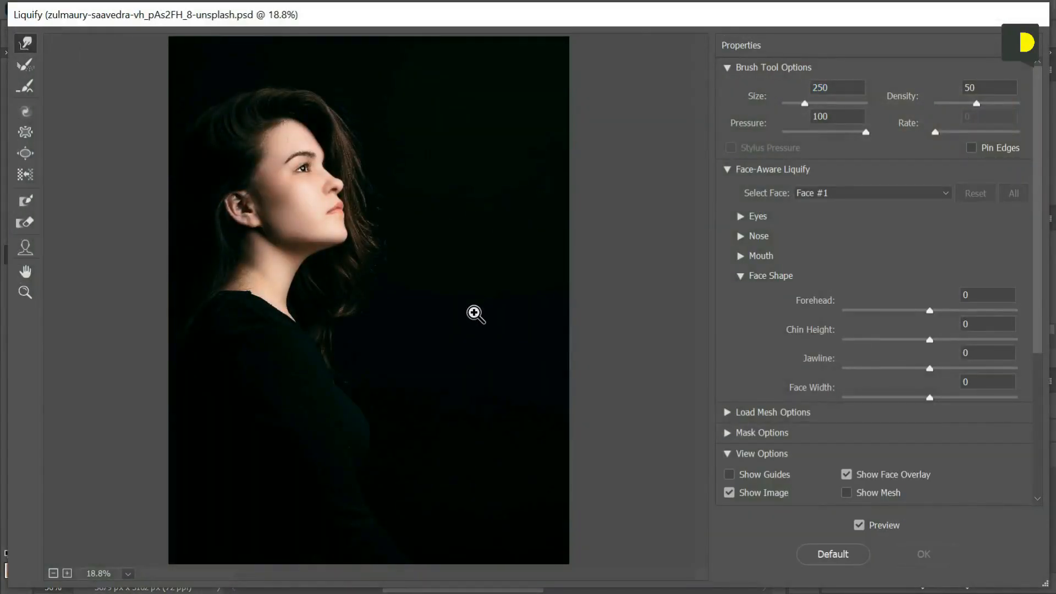
pyautogui.keyDown('ctrl'); pyautogui.click(475, 313); pyautogui.keyUp('ctrl')
pyautogui.keyDown('ctrl'); pyautogui.click(474, 313); pyautogui.keyUp('ctrl')
pyautogui.moveTo(313, 177)
pyautogui.mouseDown()
pyautogui.moveTo(474, 407)
pyautogui.moveTo(436, 314)
pyautogui.moveTo(533, 478)
pyautogui.mouseUp()
pyautogui.moveTo(480, 371)
pyautogui.mouseDown()
pyautogui.moveTo(510, 460)
pyautogui.moveTo(542, 473)
pyautogui.mouseUp()
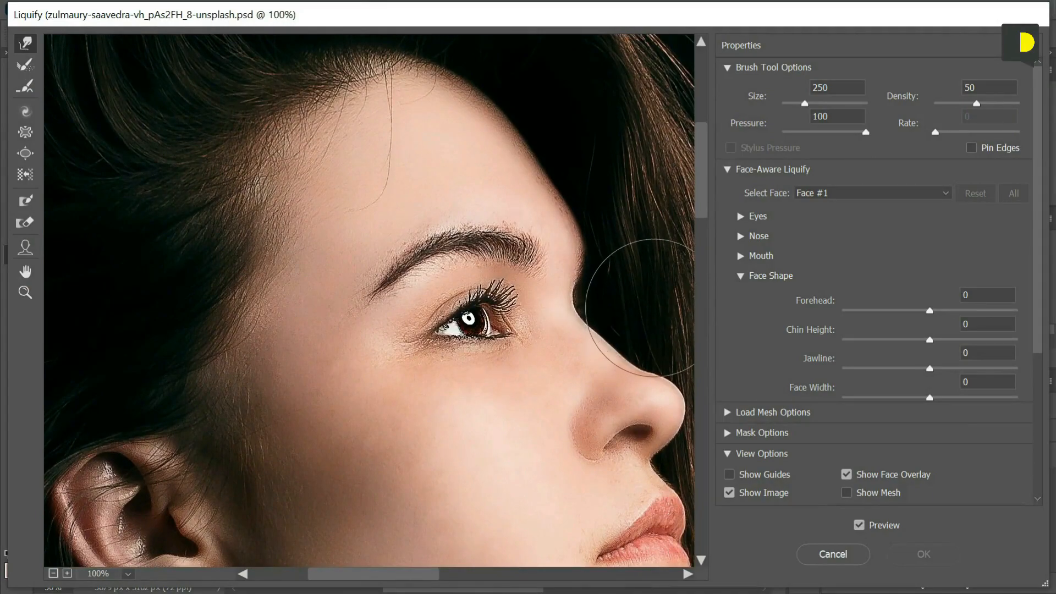
# Reduce the Forward Warp brush to size 100 and reshape the eyebrow's upper edge near its inner end
pyautogui.press('[')
pyautogui.press('[')
pyautogui.press('[')
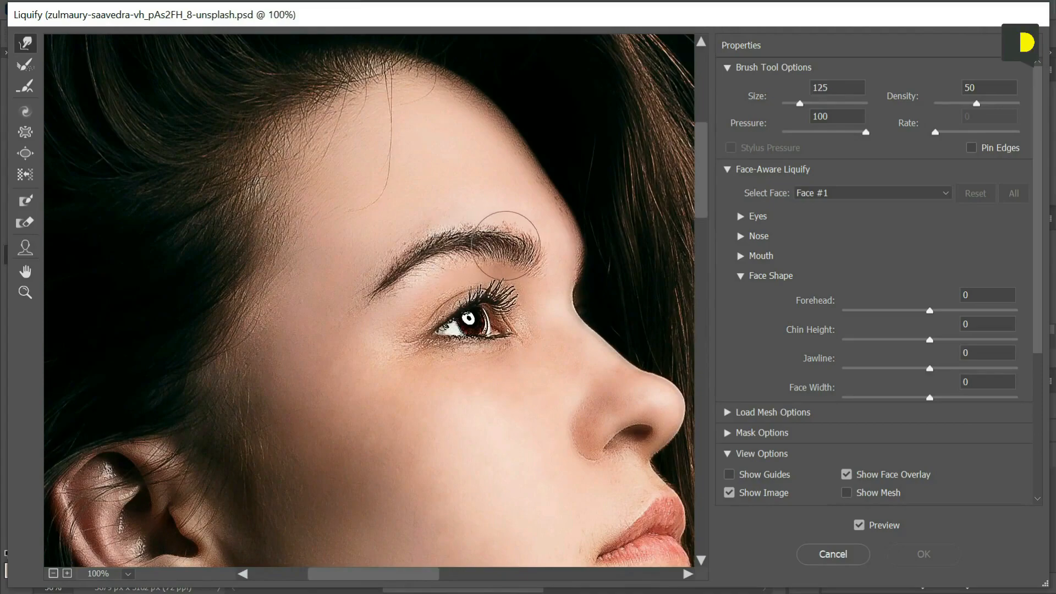
pyautogui.press('[')
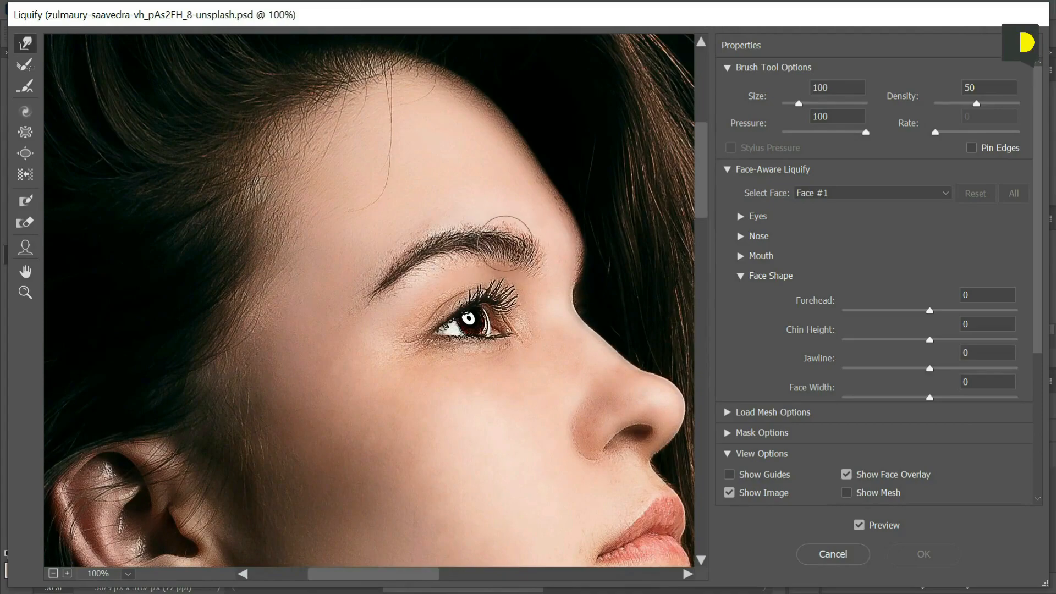
pyautogui.moveTo(500, 243); pyautogui.dragTo(464, 237)
# Reduce the Forward Warp brush to size 70 and smooth the contour along the bridge of the nose
pyautogui.press('space')
pyautogui.moveTo(536, 319); pyautogui.dragTo(436, 290)
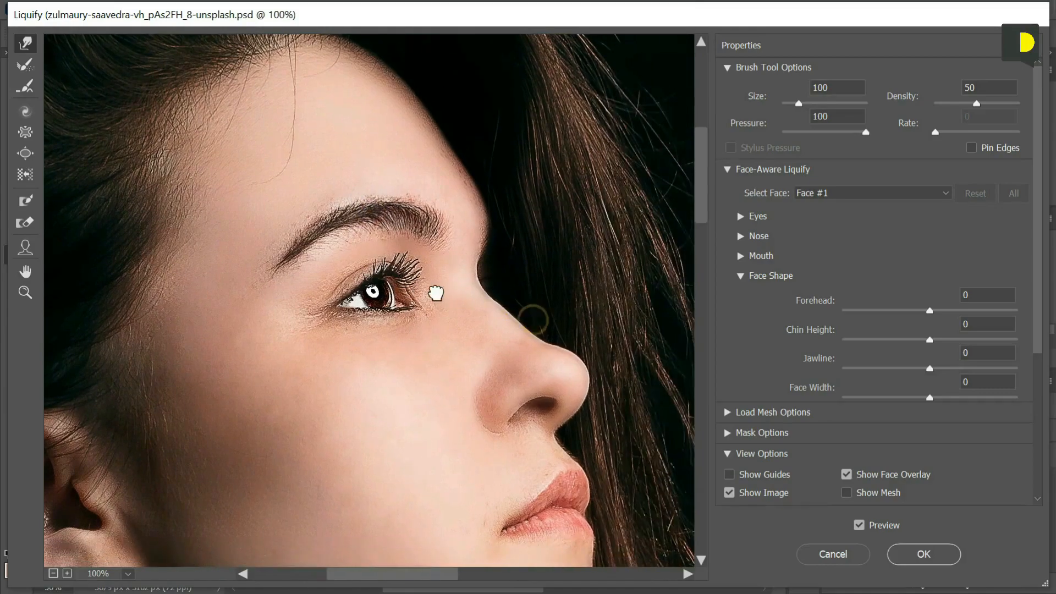
pyautogui.keyDown('ctrl'); pyautogui.click(436, 292); pyautogui.keyUp('ctrl')
pyautogui.keyDown('ctrl'); pyautogui.click(436, 291); pyautogui.keyUp('ctrl')
pyautogui.moveTo(494, 262)
pyautogui.mouseDown()
pyautogui.moveTo(483, 290)
pyautogui.moveTo(342, 271)
pyautogui.mouseUp()
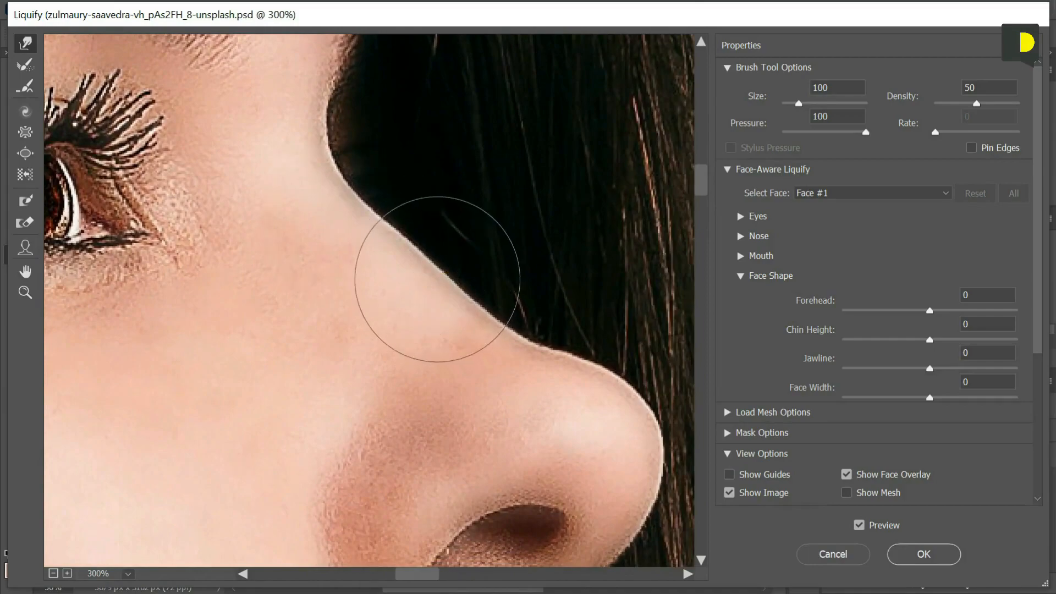
pyautogui.press('[')
pyautogui.press('[')
pyautogui.press('[')
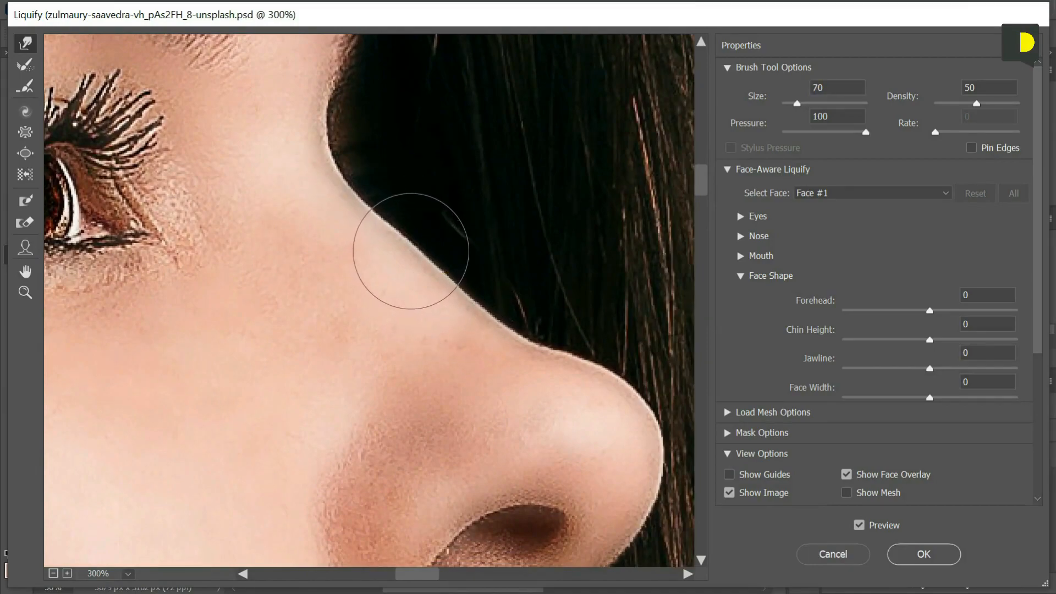
pyautogui.moveTo(411, 247); pyautogui.dragTo(417, 253)
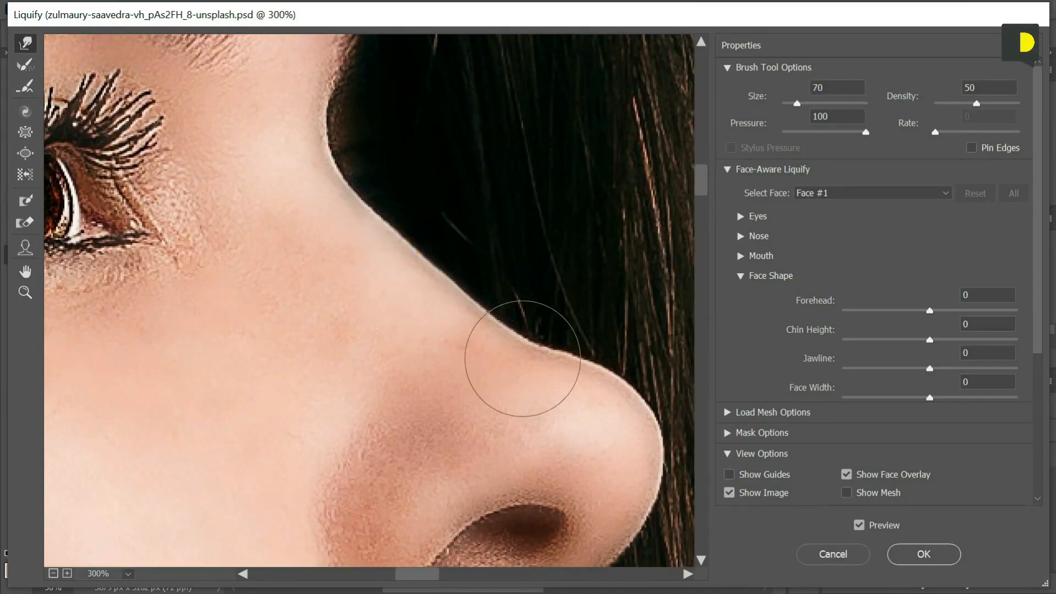
# Enlarge the Forward Warp brush to size 175 and nudge the contour where the underside of the chin meets the neck
pyautogui.moveTo(497, 384); pyautogui.dragTo(438, 307)
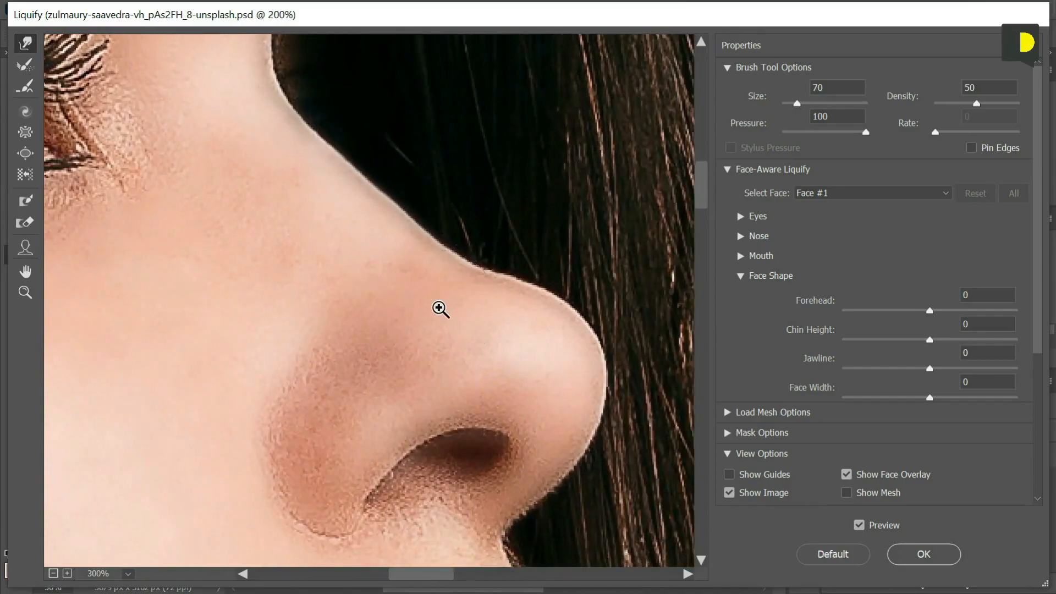
pyautogui.keyDown('ctrl'); pyautogui.keyDown('alt'); pyautogui.click(438, 306); pyautogui.keyUp('alt'); pyautogui.keyUp('ctrl')
pyautogui.keyDown('ctrl'); pyautogui.keyDown('alt'); pyautogui.click(438, 307); pyautogui.keyUp('alt'); pyautogui.keyUp('ctrl')
pyautogui.moveTo(443, 309)
pyautogui.mouseDown()
pyautogui.moveTo(474, 292)
pyautogui.moveTo(458, 274)
pyautogui.moveTo(455, 236)
pyautogui.moveTo(472, 302)
pyautogui.moveTo(391, 285)
pyautogui.mouseUp()
pyautogui.keyDown('ctrl'); pyautogui.click(461, 277); pyautogui.keyUp('ctrl')
pyautogui.keyDown('ctrl'); pyautogui.click(461, 277); pyautogui.keyUp('ctrl')
pyautogui.keyDown('ctrl'); pyautogui.keyDown('alt'); pyautogui.click(393, 285); pyautogui.keyUp('alt'); pyautogui.keyUp('ctrl')
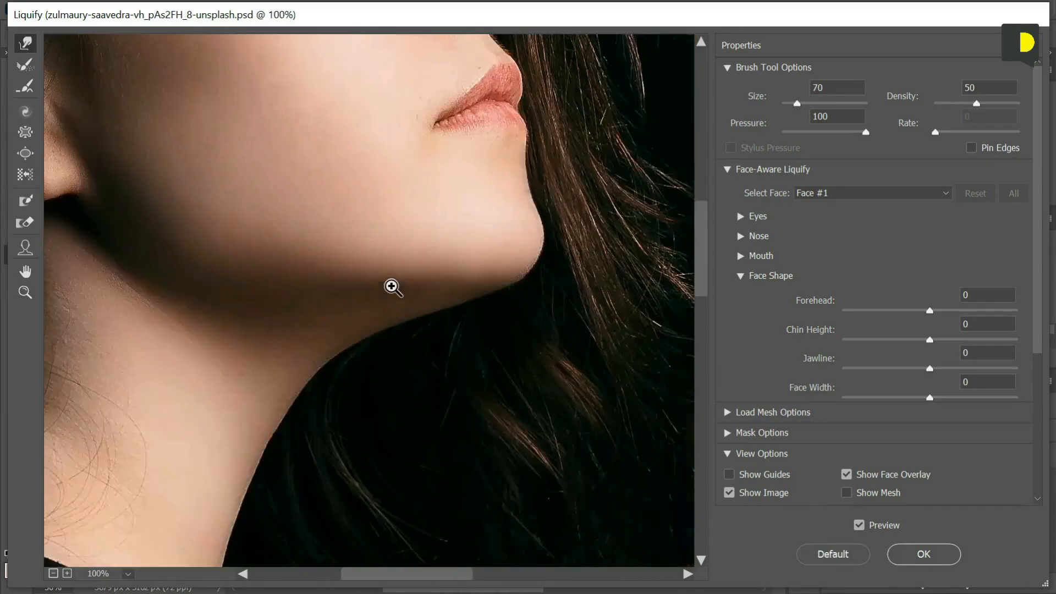
pyautogui.press(']')
pyautogui.press(']')
pyautogui.press(']')
pyautogui.press(']')
pyautogui.press(']')
pyautogui.press(']')
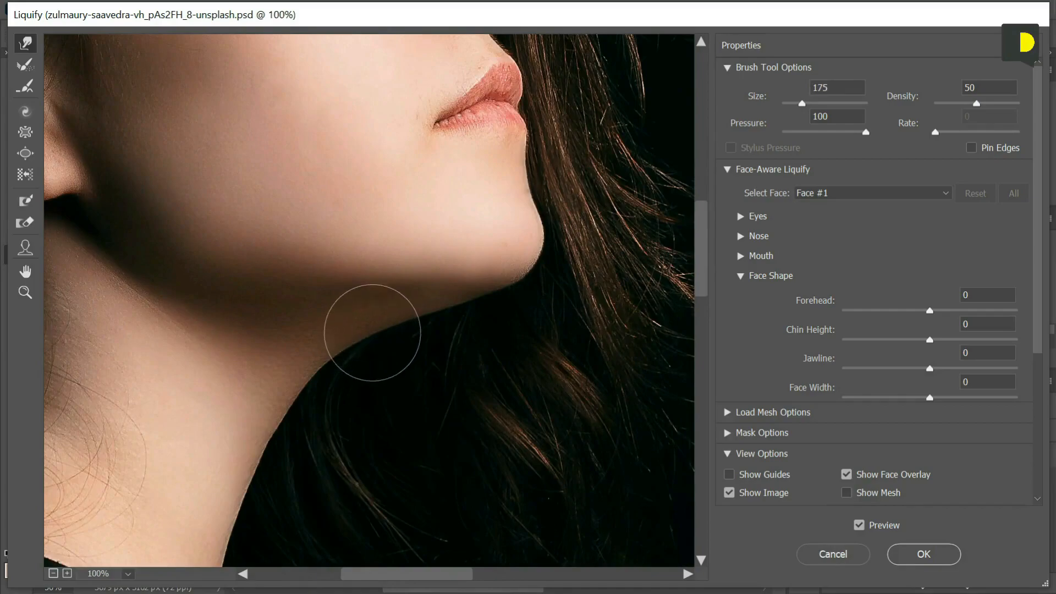
pyautogui.click(385, 320)
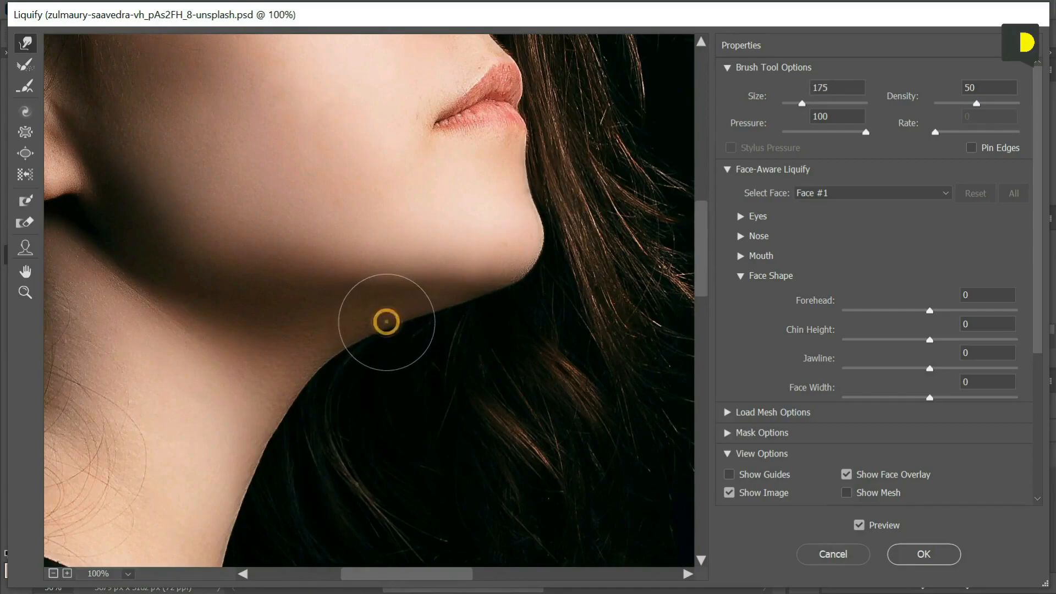
pyautogui.click(384, 317)
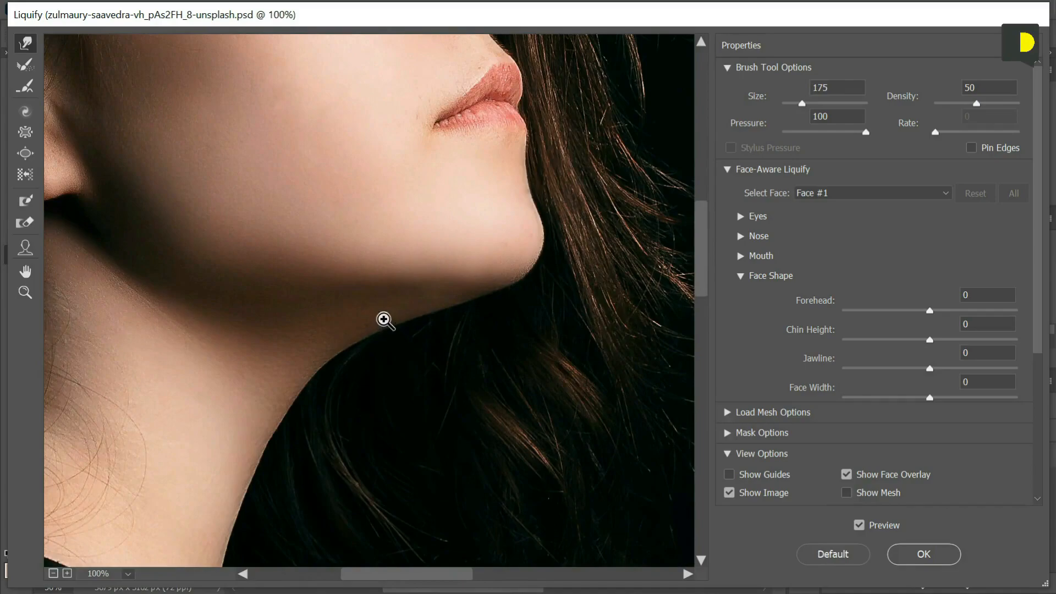
# Enlarge the Forward Warp brush to size 300, nudge the contour between chin and neck, and apply the Liquify filter
pyautogui.press(']')
pyautogui.press(']')
pyautogui.press(']')
pyautogui.press(']')
pyautogui.press(']')
pyautogui.click(384, 318)
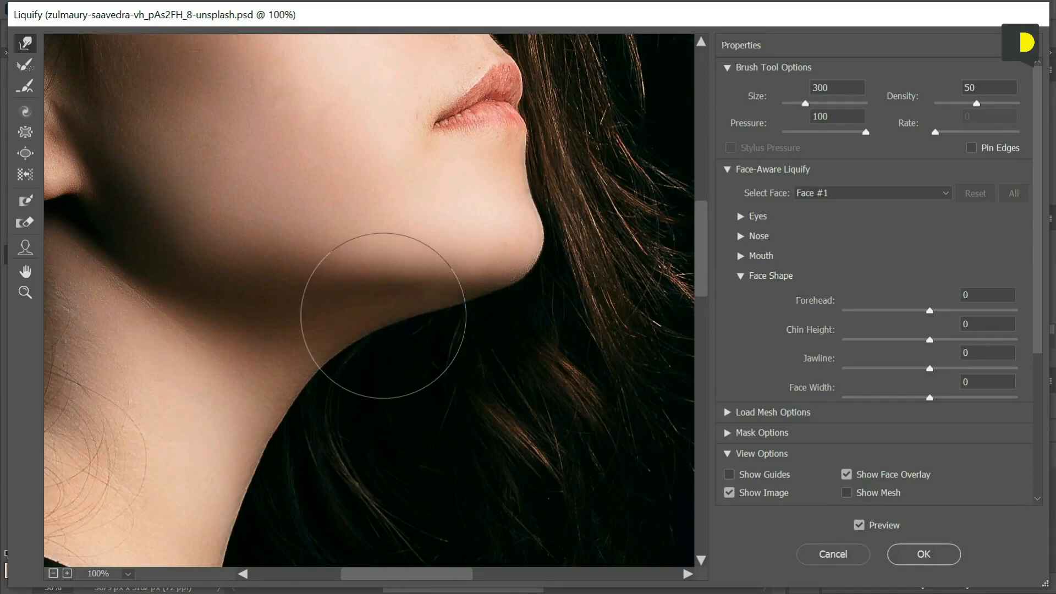
pyautogui.click(366, 327)
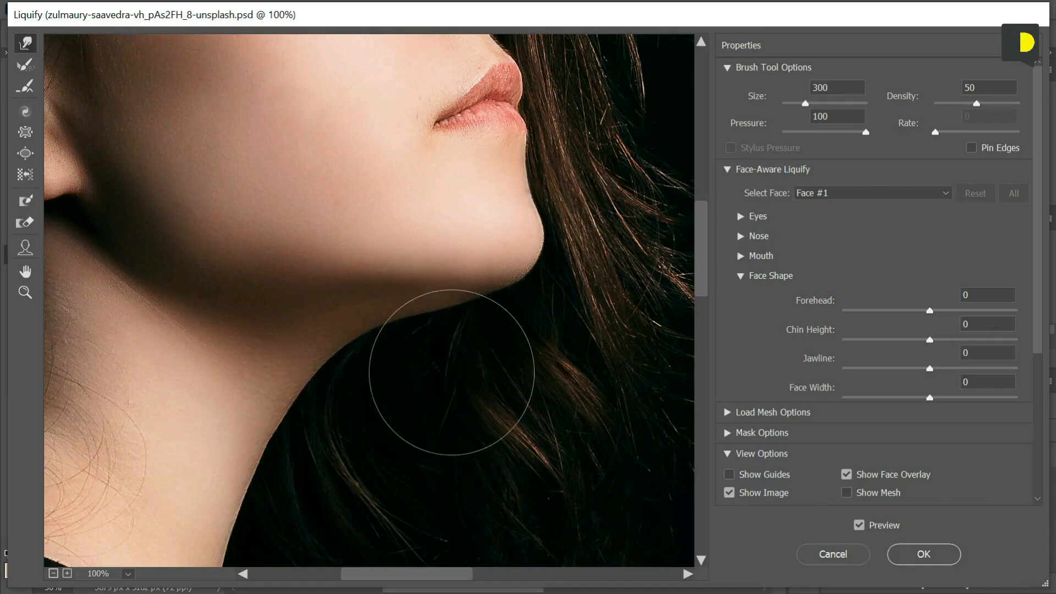
pyautogui.scroll(-3, 452, 372)
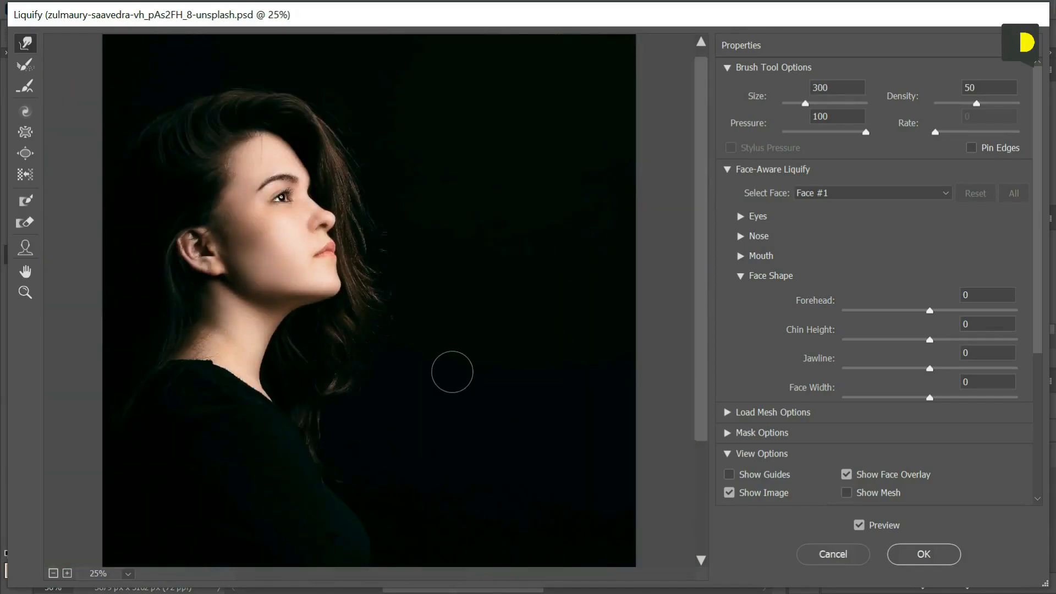
pyautogui.click(918, 556)
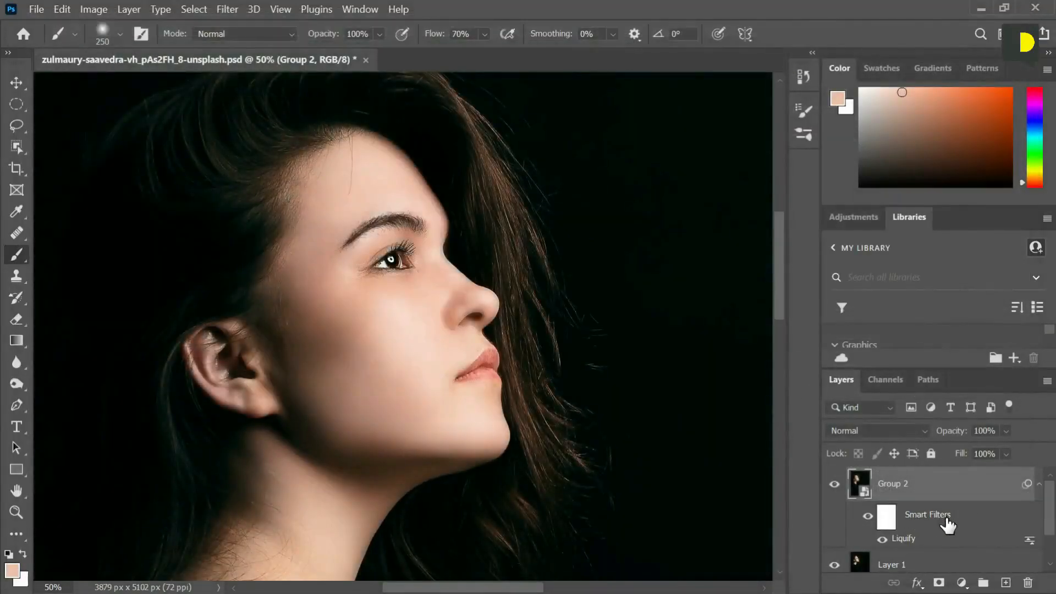
# Toggle the smart filters on Group 2 to compare the portrait with and without the Liquify changes
pyautogui.hotkey('ctrl', '-')
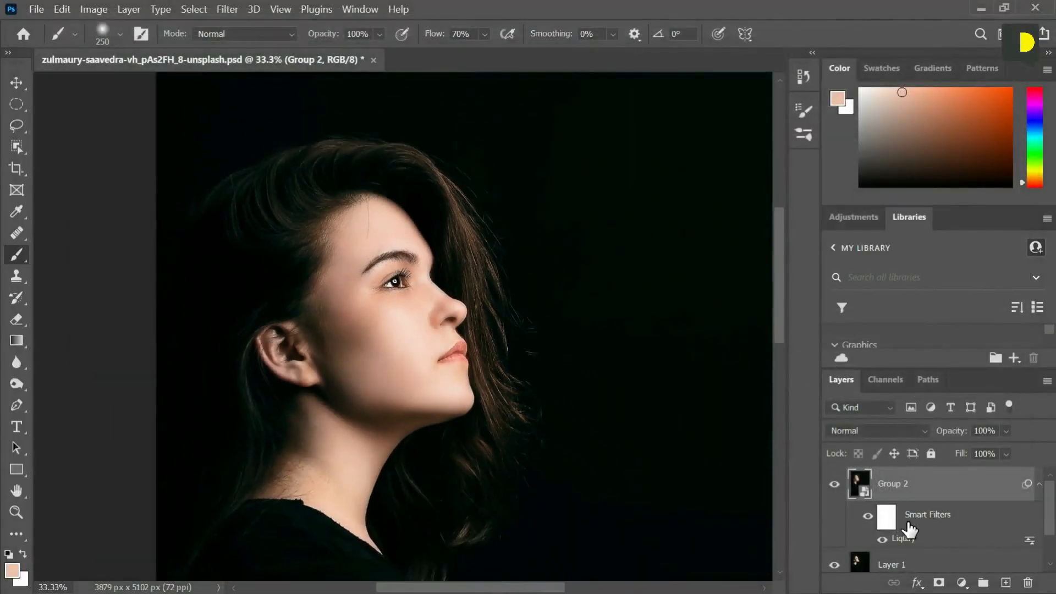
pyautogui.click(868, 517)
pyautogui.click(867, 518)
pyautogui.click(868, 518)
# Open the Group 2 smart object's contents and expand Group 2 and the nested Group 1 to reach the retouching layers
pyautogui.doubleClick(867, 495)
pyautogui.click(851, 478)
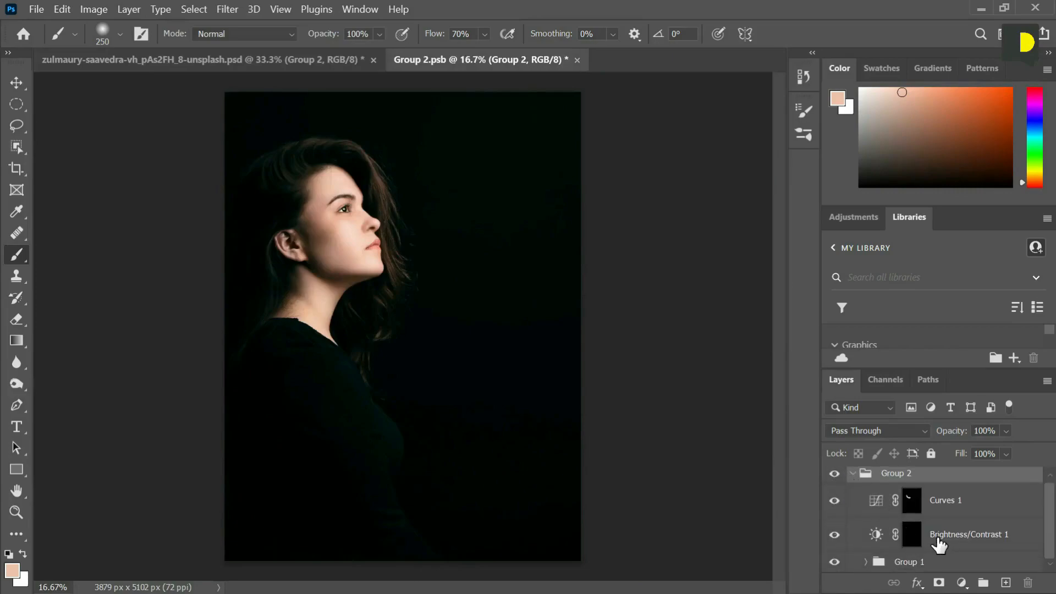
pyautogui.click(866, 562)
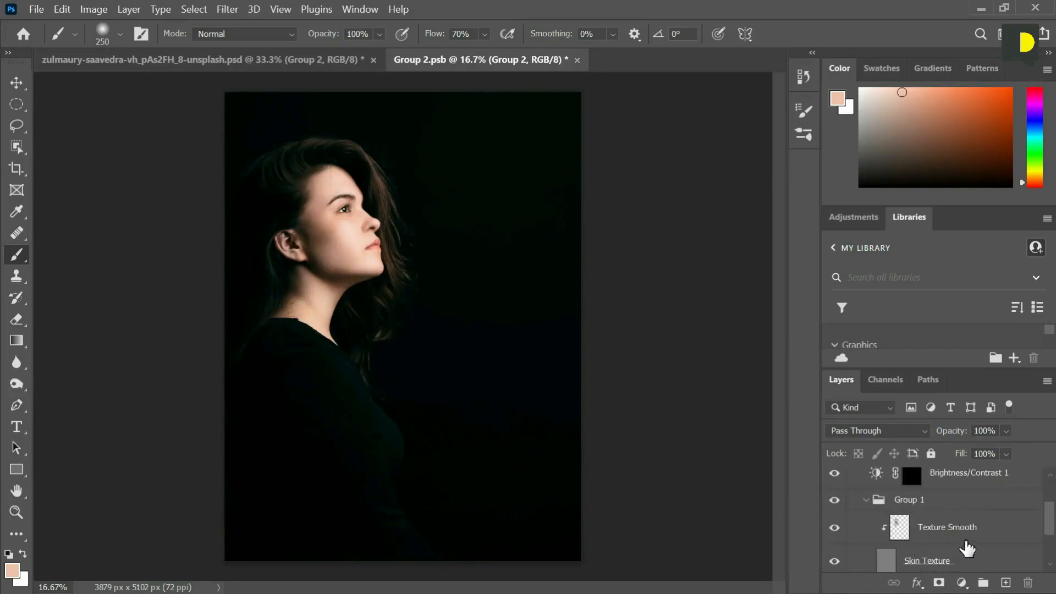
# Set the Texture Smooth layer's opacity to 100% inside Group 1
pyautogui.click(991, 530)
pyautogui.click(1006, 431)
pyautogui.moveTo(1028, 450); pyautogui.dragTo(1045, 450)
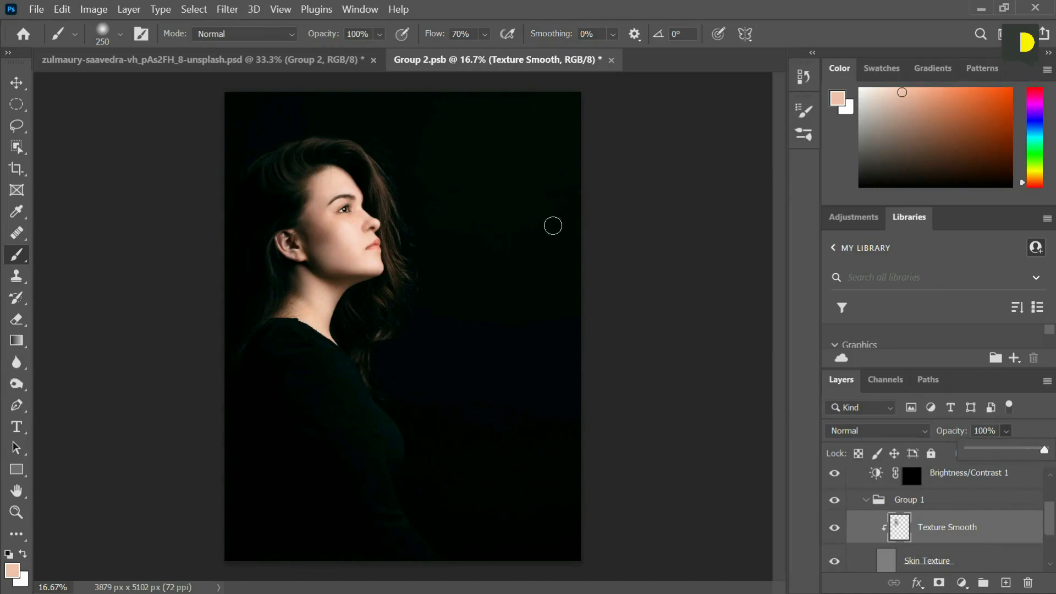
# Save Group 2.psb and close it to return to the main portrait document
pyautogui.click(36, 10)
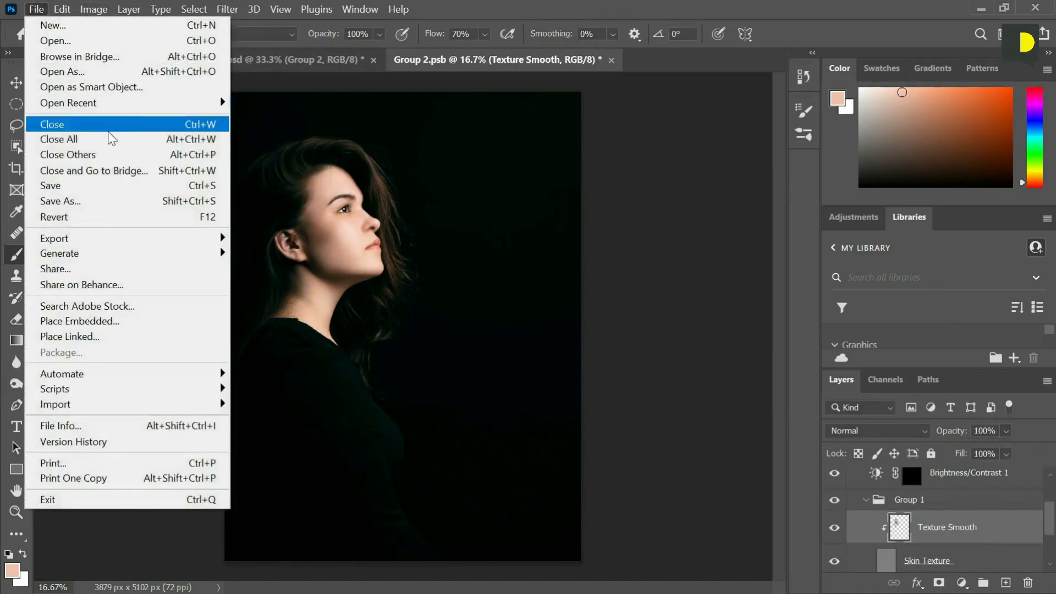
pyautogui.click(110, 187)
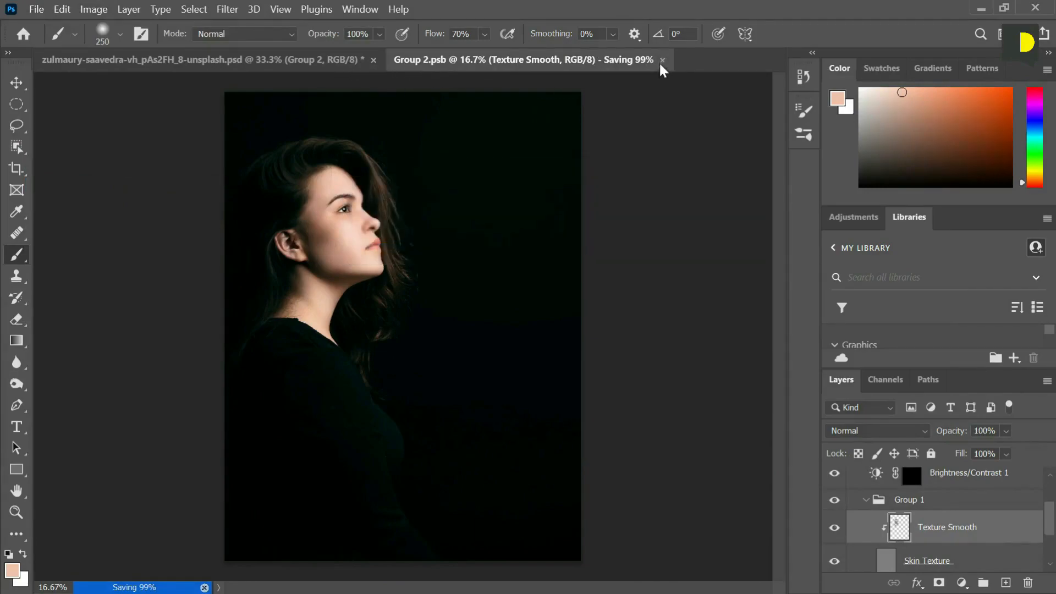
pyautogui.click(605, 59)
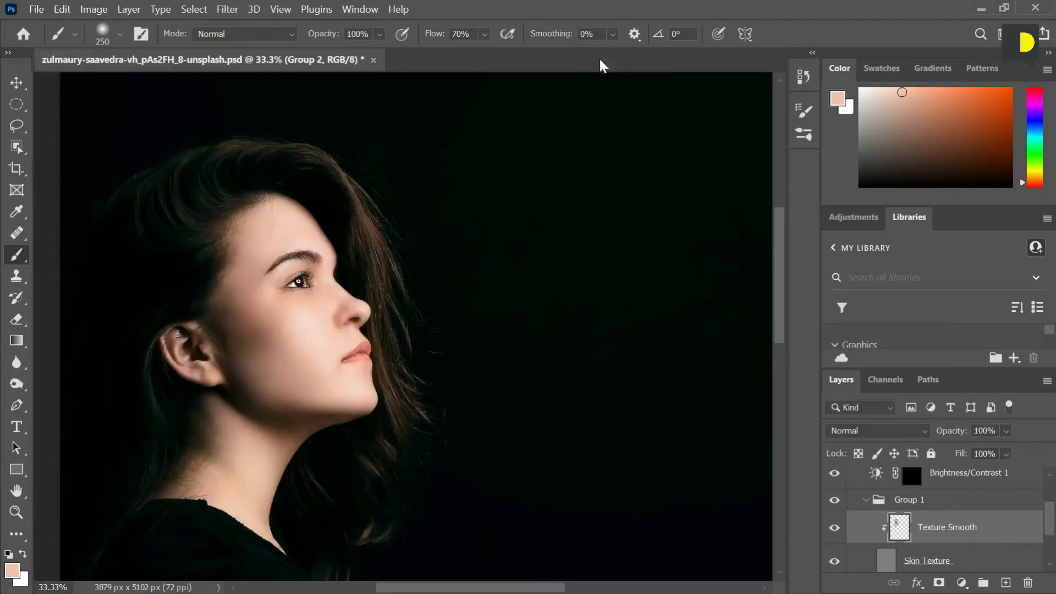
pyautogui.hotkey('ctrl', '-')
pyautogui.hotkey('ctrl', '-')
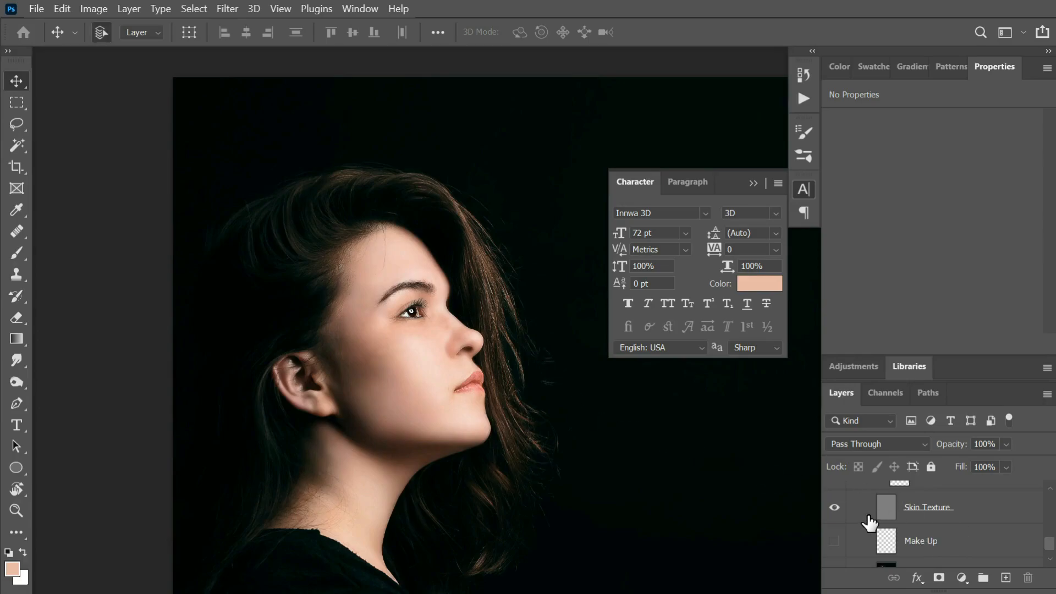
# Make the Make Up layer visible, toggling it to compare its effect on the face
pyautogui.hotkey('ctrl', '+')
pyautogui.hotkey('ctrl', '+')
pyautogui.hotkey('ctrl', '+')
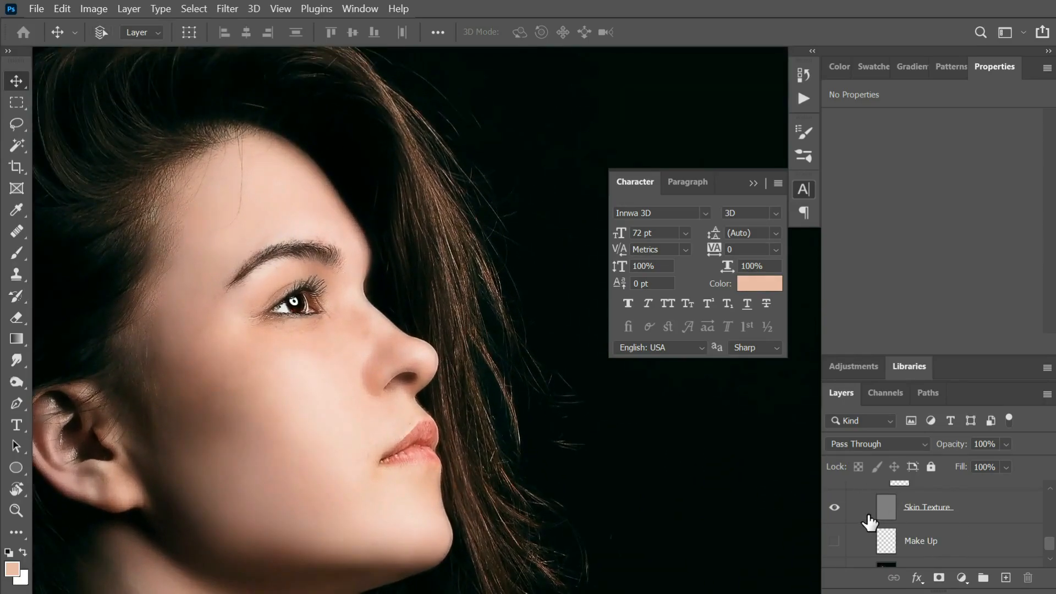
pyautogui.moveTo(367, 414); pyautogui.dragTo(420, 335)
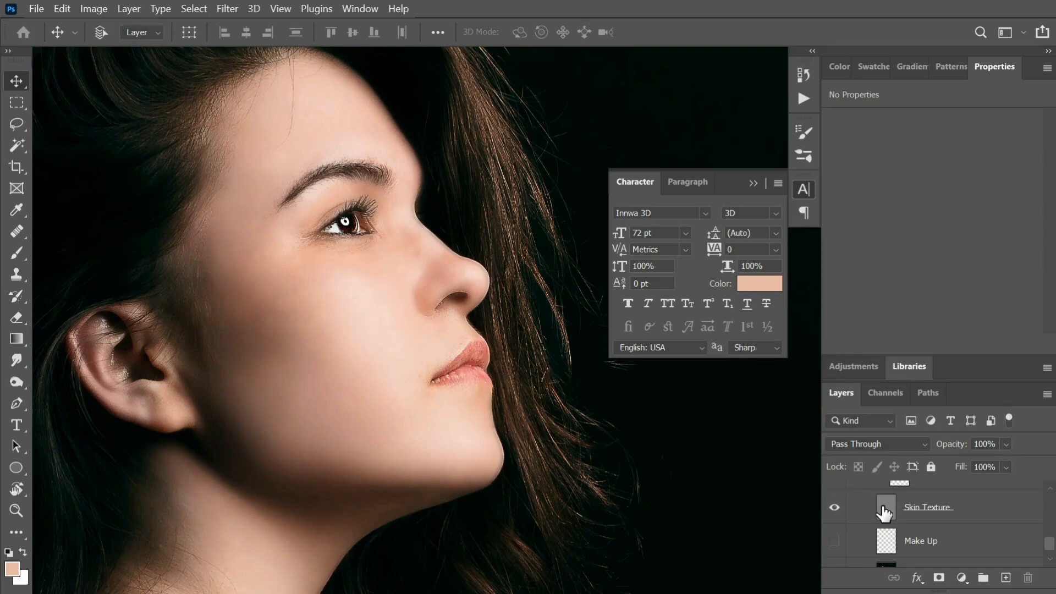
pyautogui.scroll(-1, 884, 529)
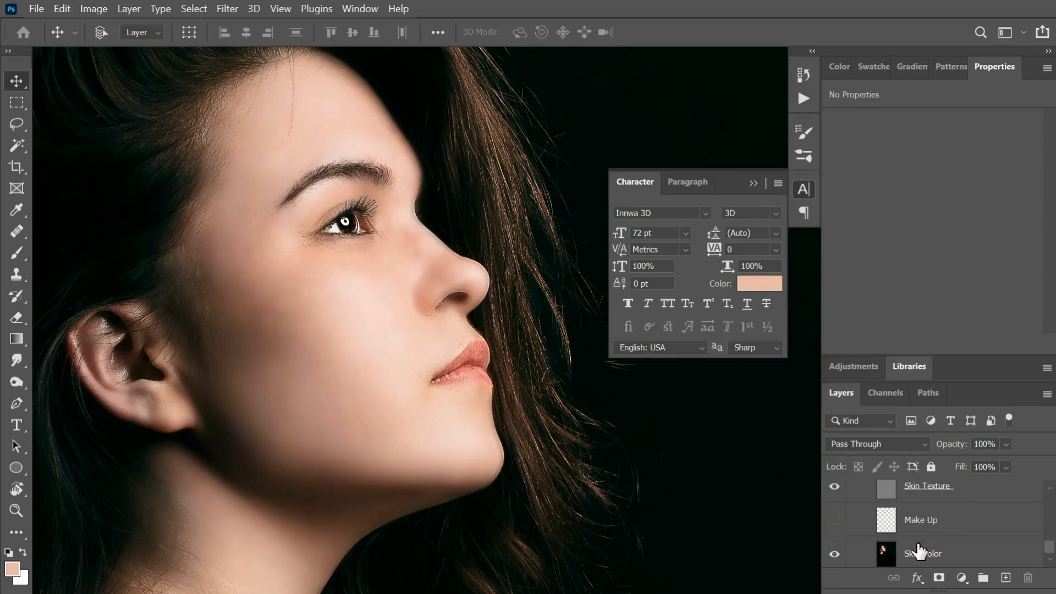
pyautogui.click(835, 520)
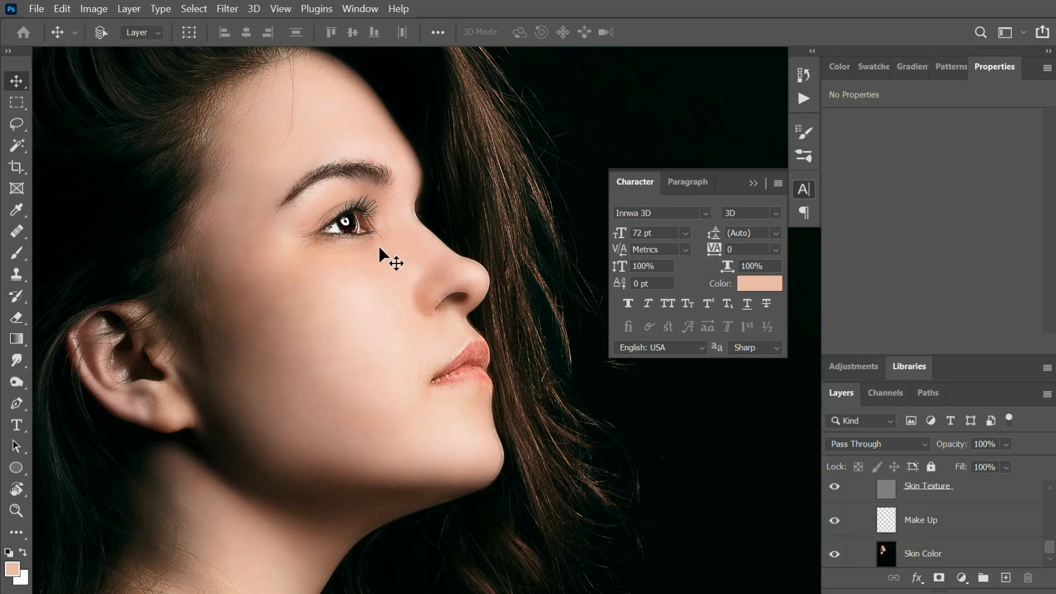
pyautogui.click(835, 523)
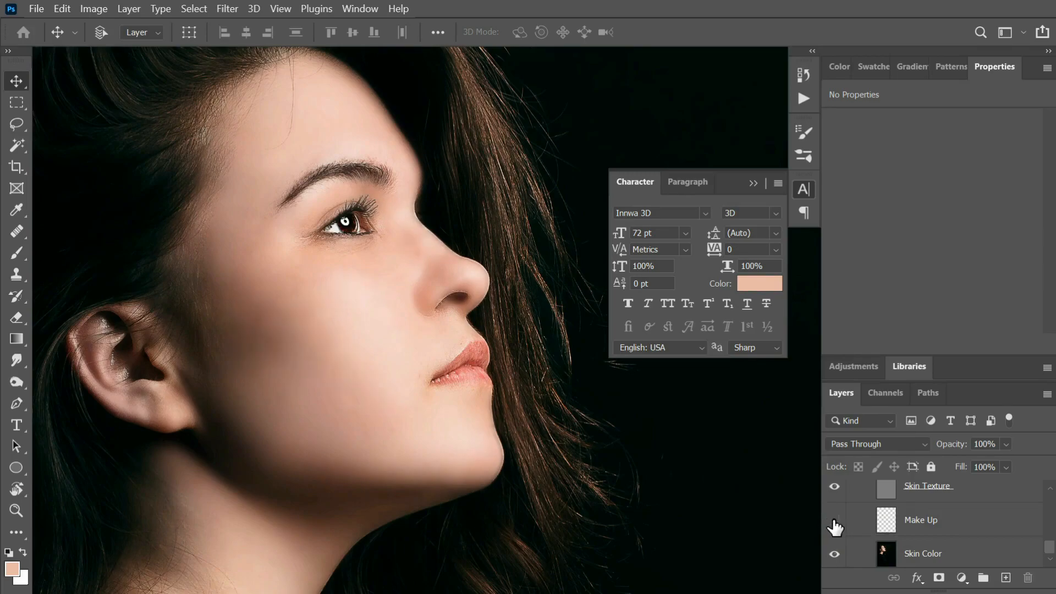
pyautogui.click(835, 522)
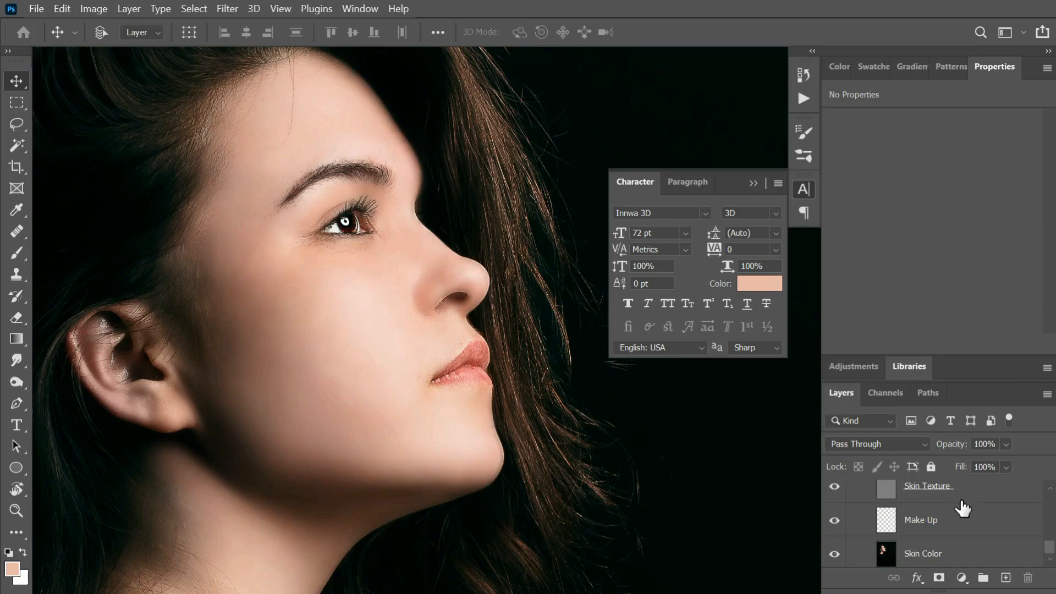
# Review the portrait in full-screen view with the Make Up layer showing, and return to the standard view
pyautogui.scroll(5, 933, 543)
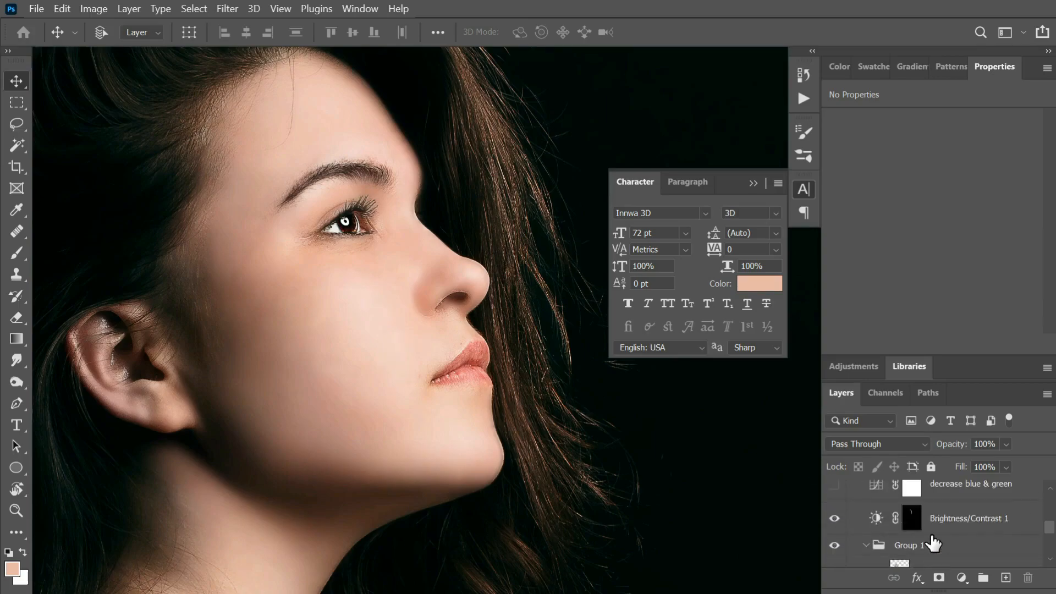
pyautogui.scroll(1, 933, 544)
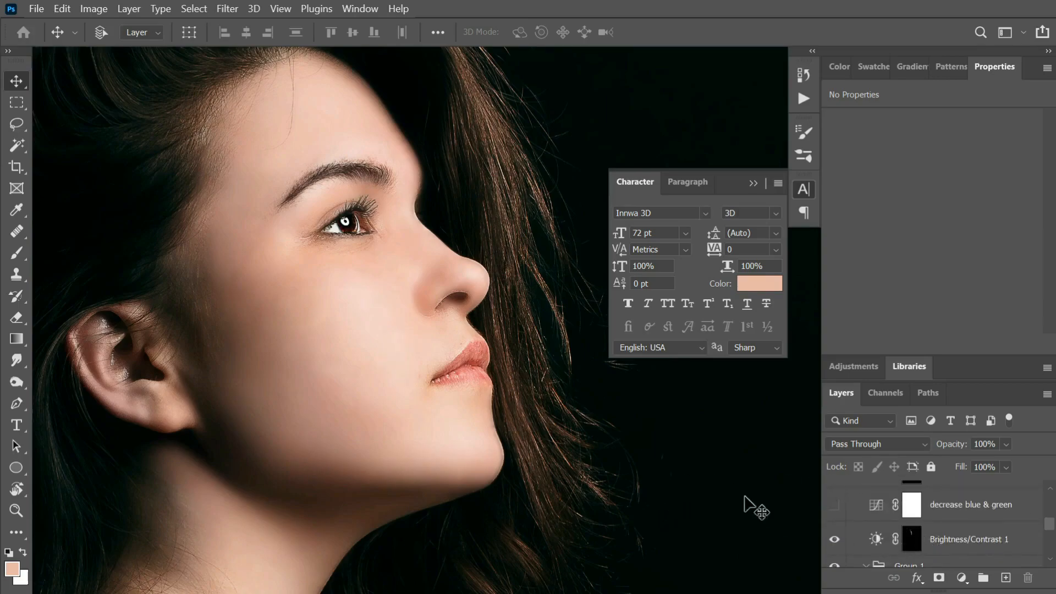
pyautogui.hotkey('ctrl', '0')
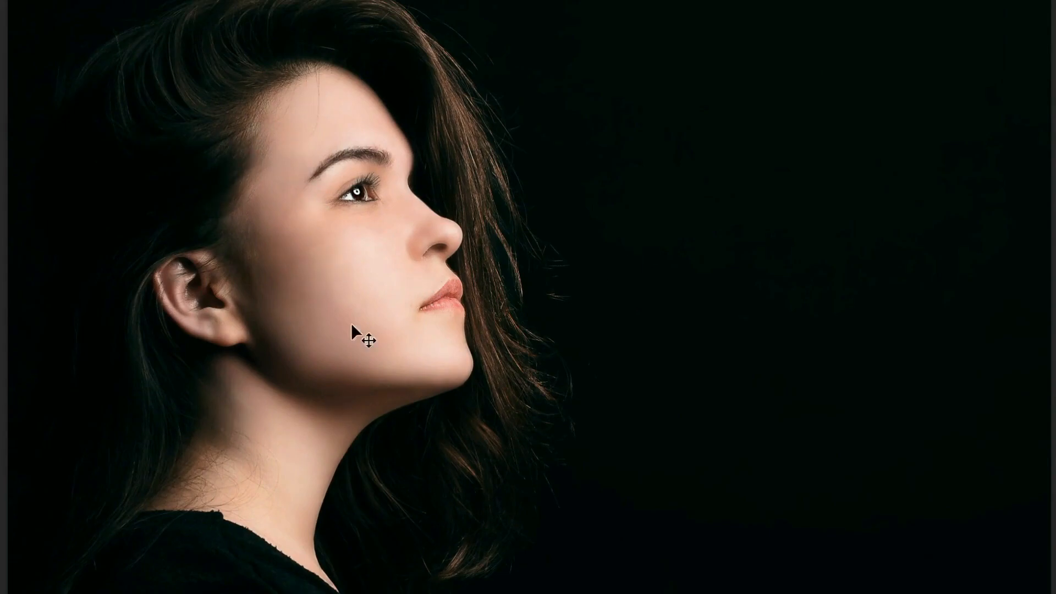
pyautogui.moveTo(275, 134); pyautogui.dragTo(304, 238)
pyautogui.press('f')
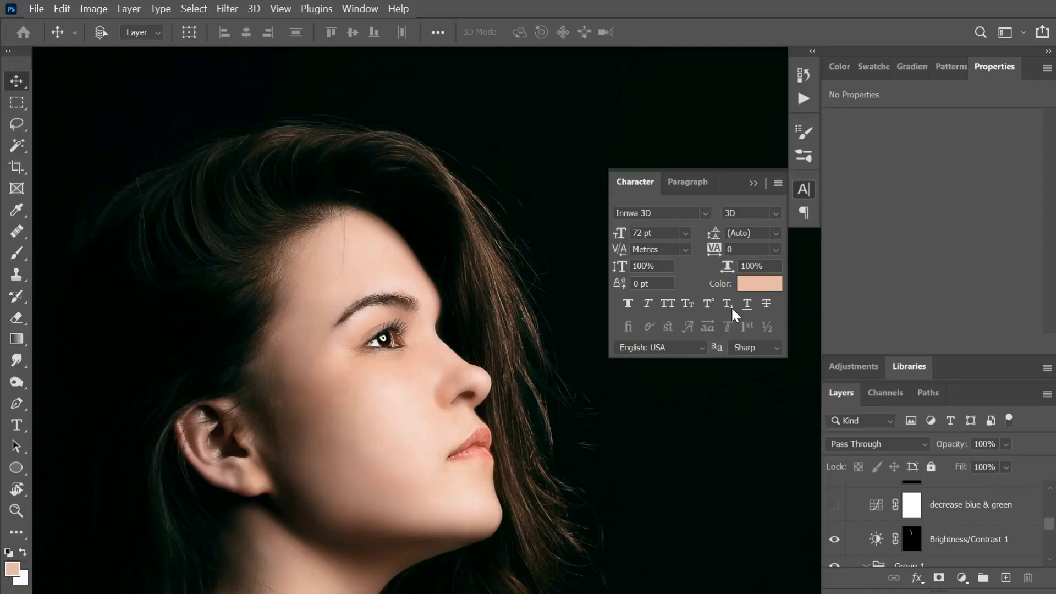
# Show the "decrease blue & green" Curves layer and check its color effect on the whole portrait and close up
pyautogui.moveTo(402, 430); pyautogui.dragTo(427, 345)
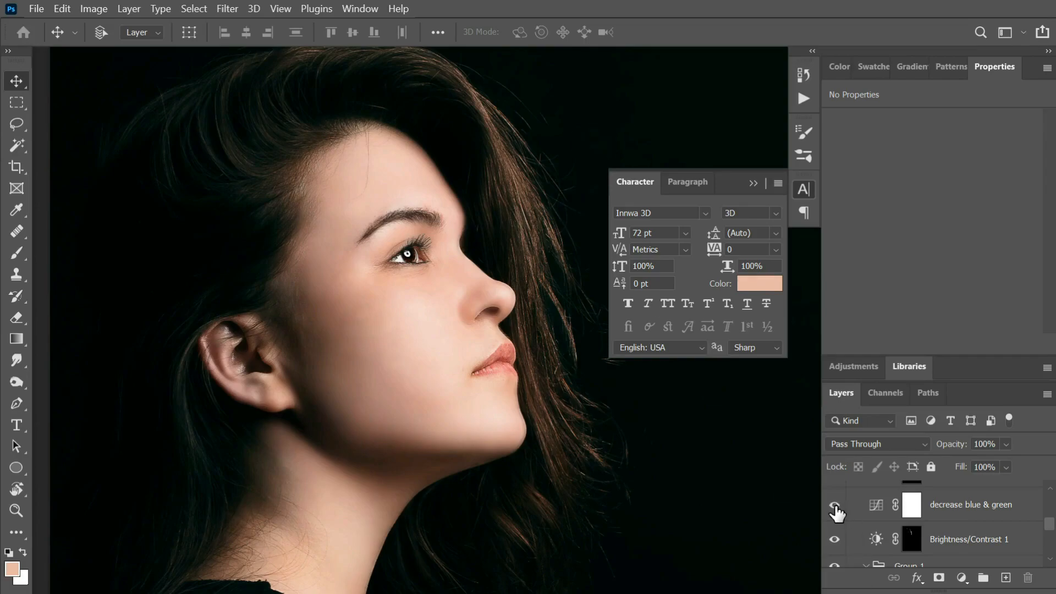
pyautogui.hotkey('ctrl', '-')
pyautogui.hotkey('ctrl', '-')
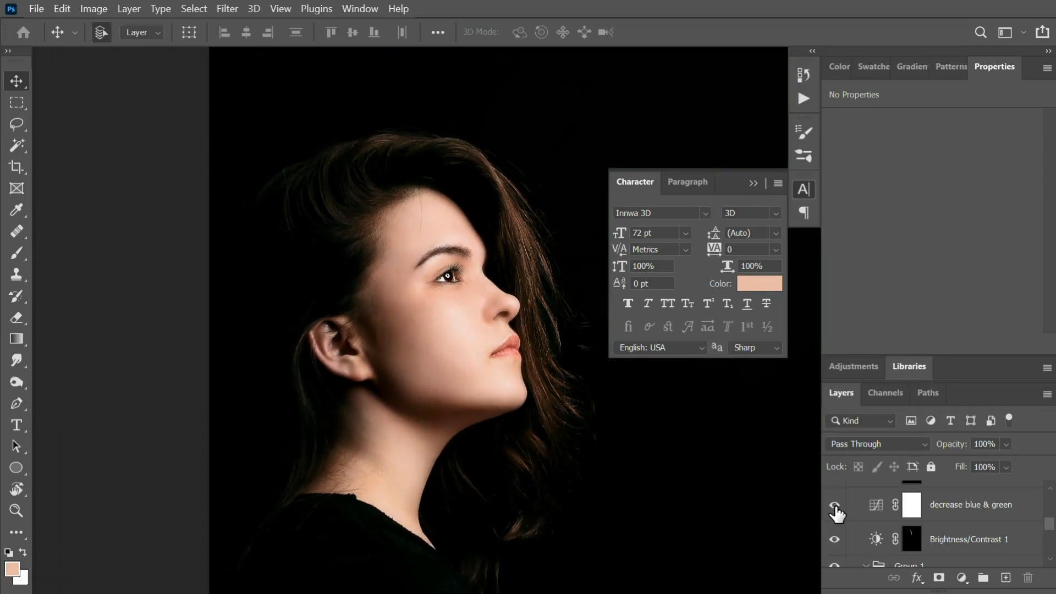
pyautogui.hotkey('ctrl', '+')
pyautogui.hotkey('ctrl', '+')
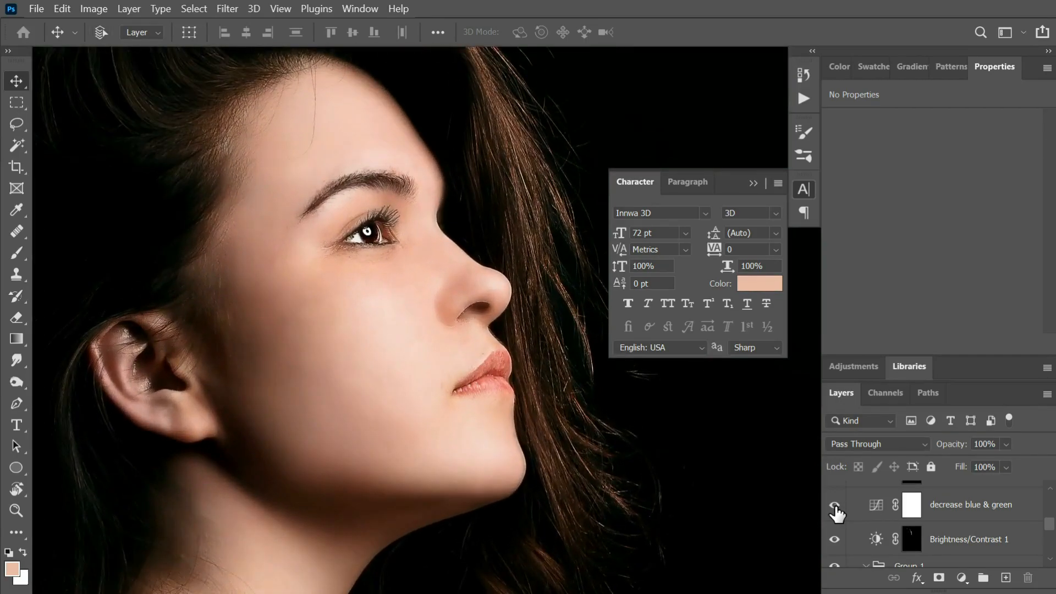
# Examine the Green and Blue channel curves of the "decrease blue & green" layer, ending on the RGB composite
pyautogui.click(877, 506)
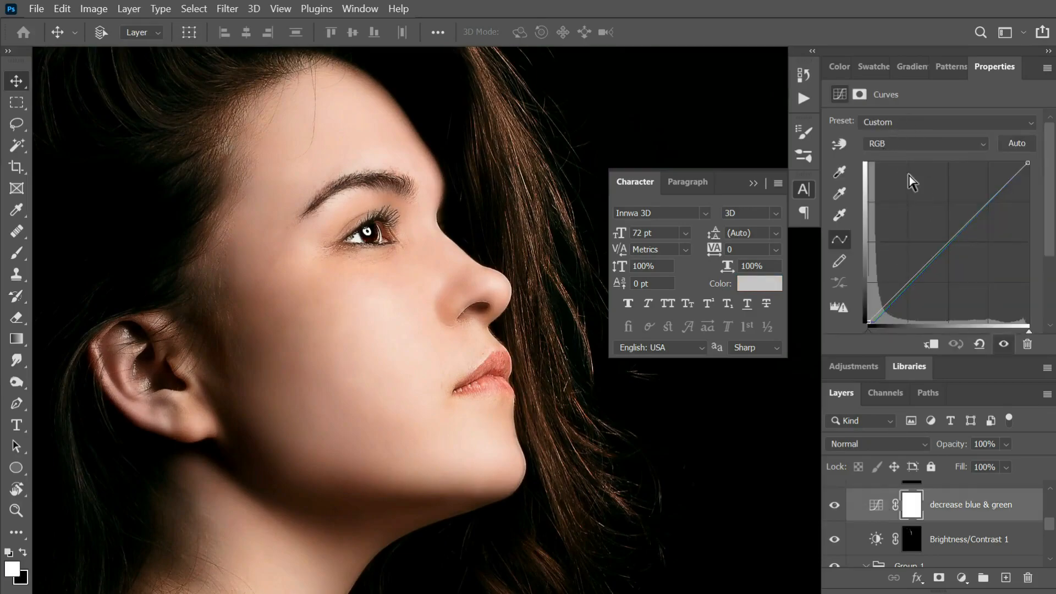
pyautogui.click(909, 144)
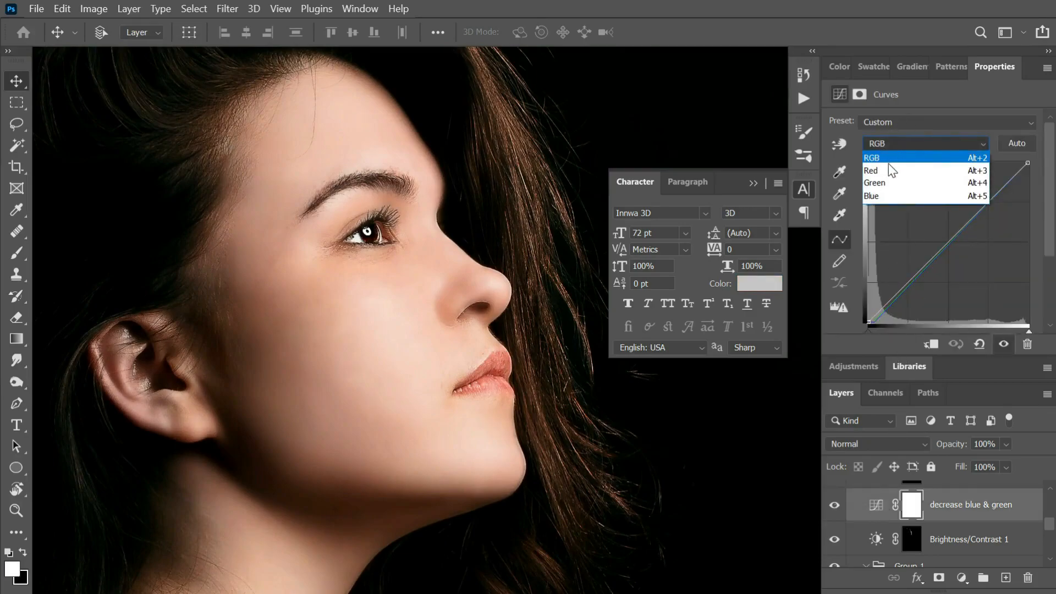
pyautogui.click(883, 186)
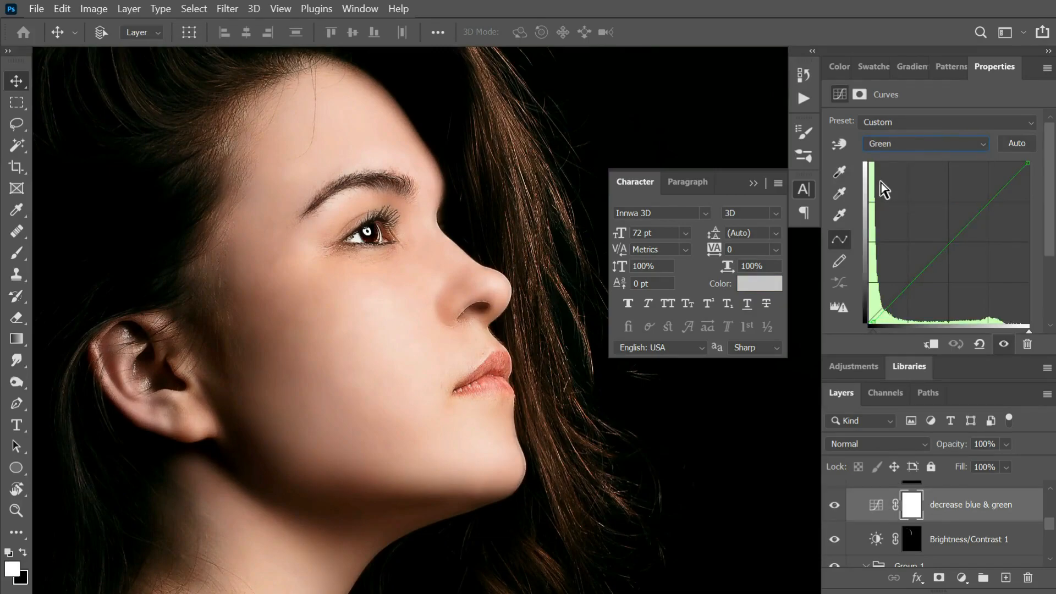
pyautogui.click(907, 141)
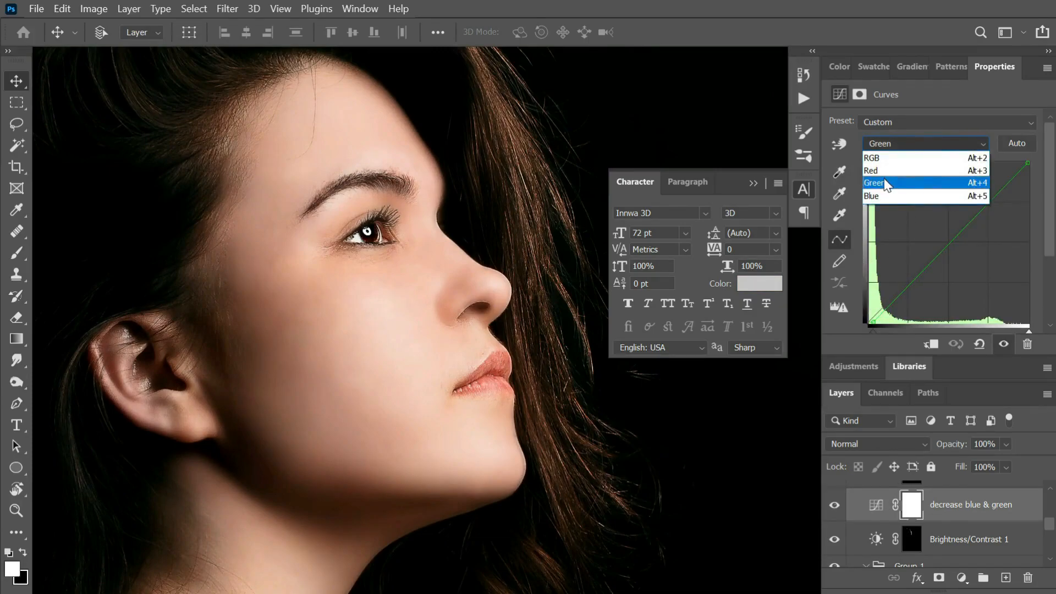
pyautogui.click(886, 185)
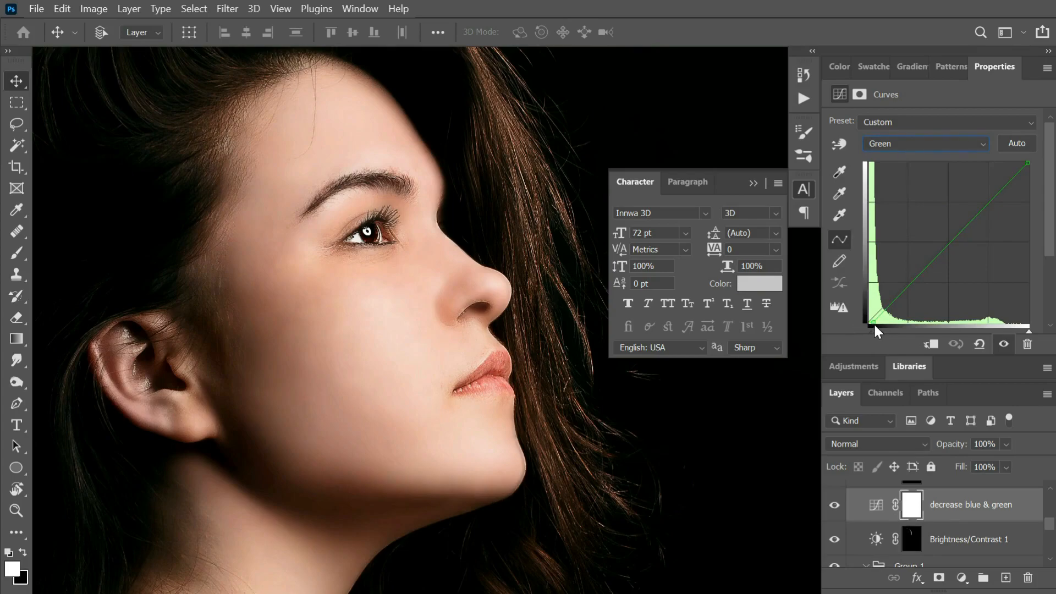
pyautogui.click(901, 146)
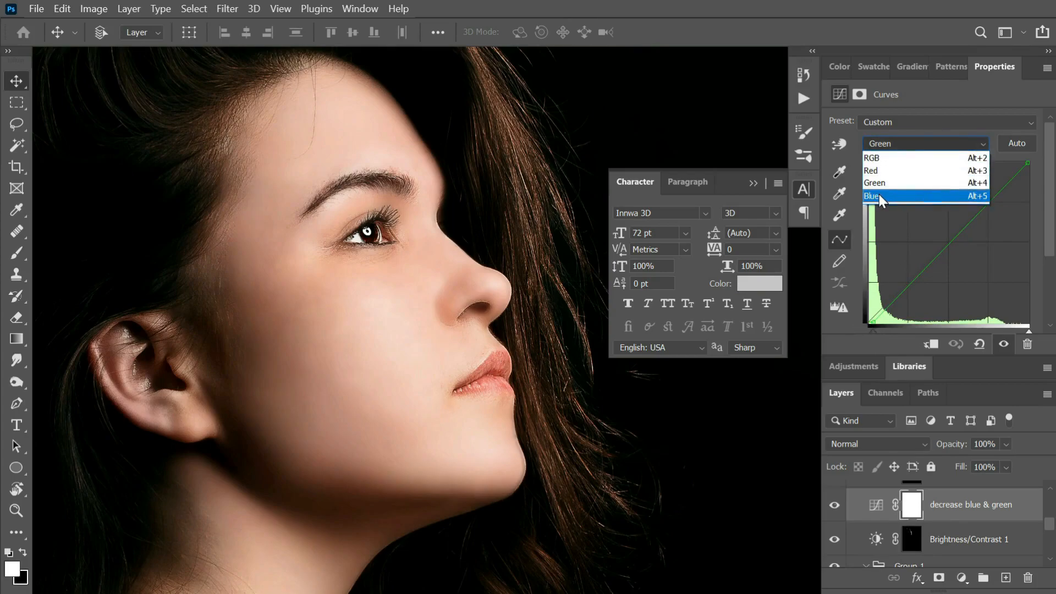
pyautogui.click(879, 195)
pyautogui.click(889, 146)
pyautogui.click(886, 154)
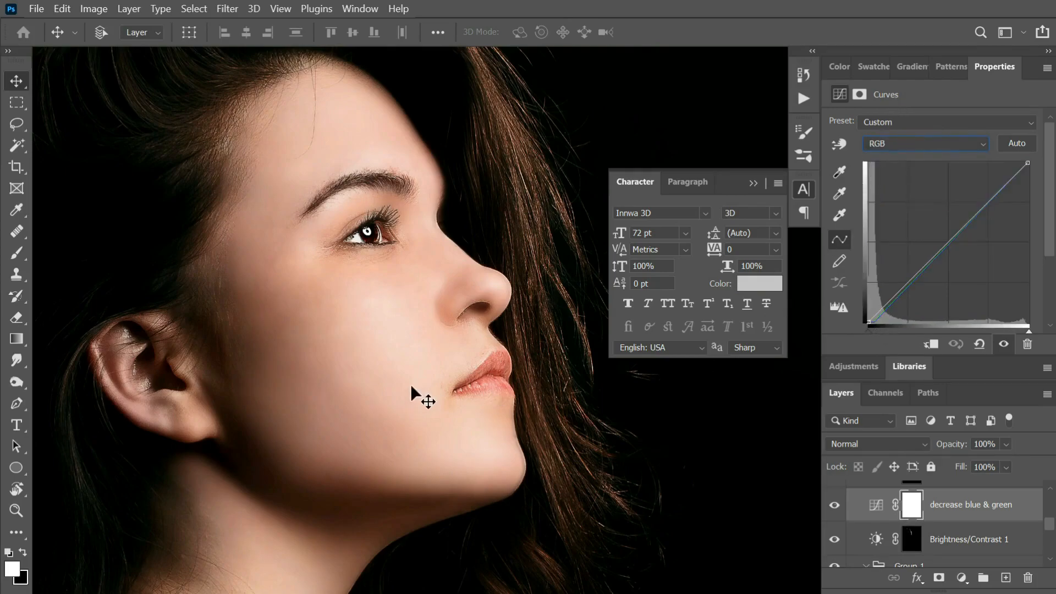
# Toggle the "decrease blue & green" layer off and on to compare the color correction, overall and close up
pyautogui.click(835, 506)
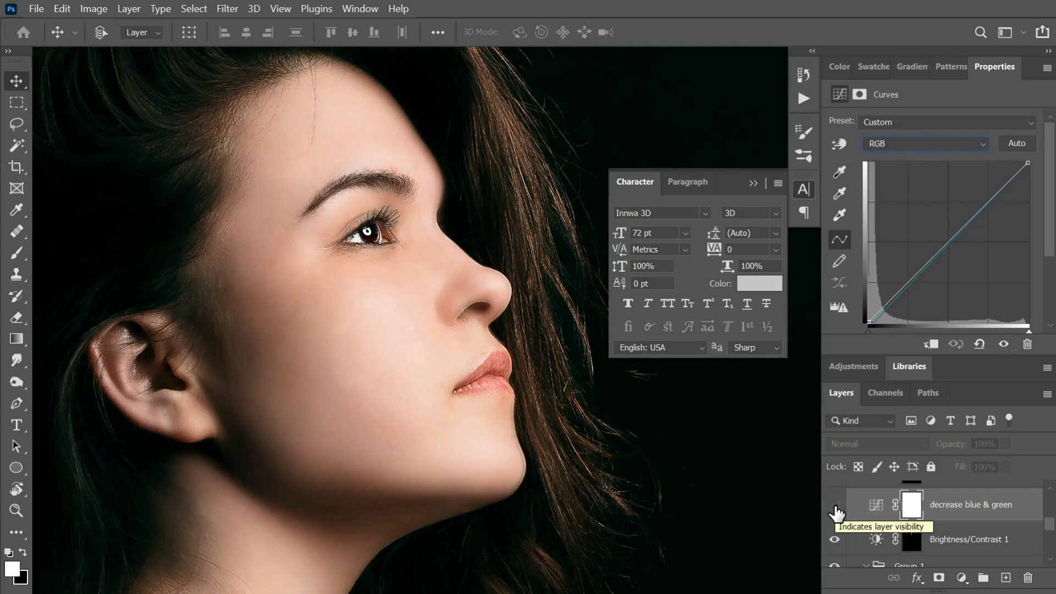
pyautogui.click(835, 506)
pyautogui.hotkey('ctrl', '-')
pyautogui.hotkey('ctrl', '-')
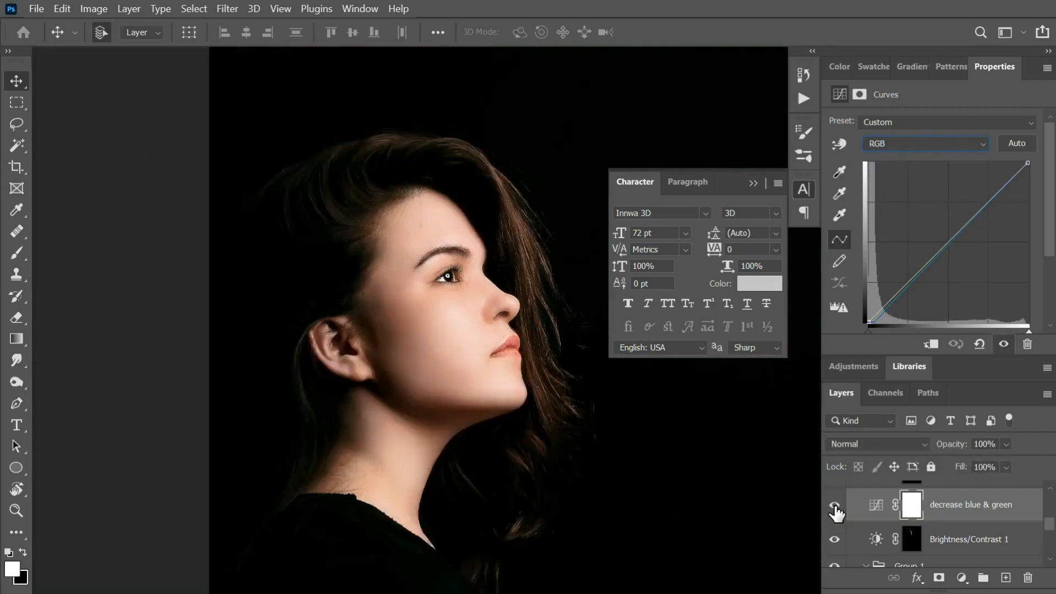
pyautogui.hotkey('ctrl', '+')
pyautogui.hotkey('ctrl', '+')
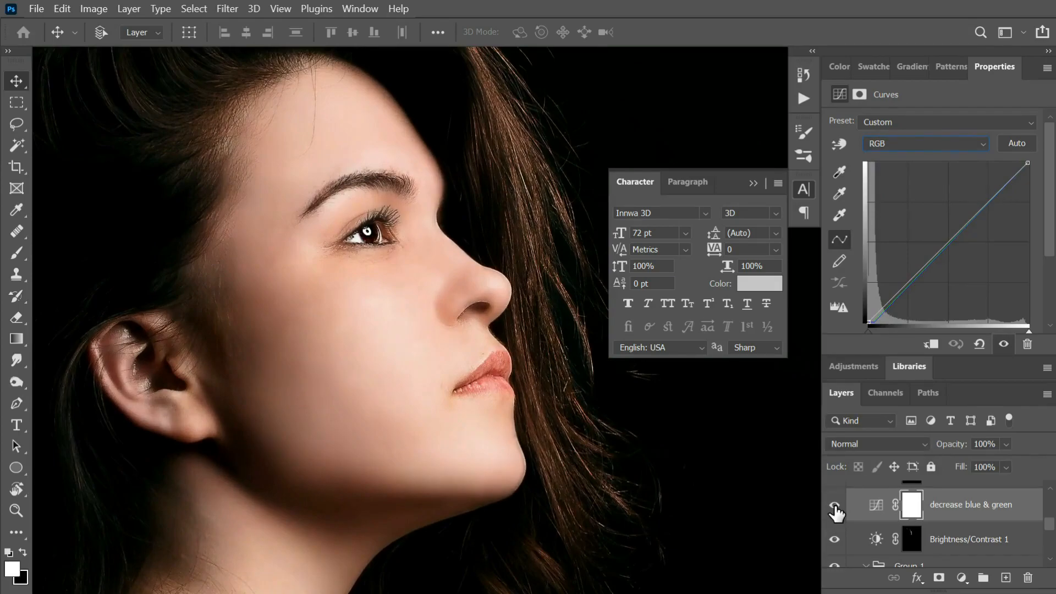
# Select the "smooth shadow" Curves layer above "decrease blue & green" and examine its curve
pyautogui.scroll(1, 837, 512)
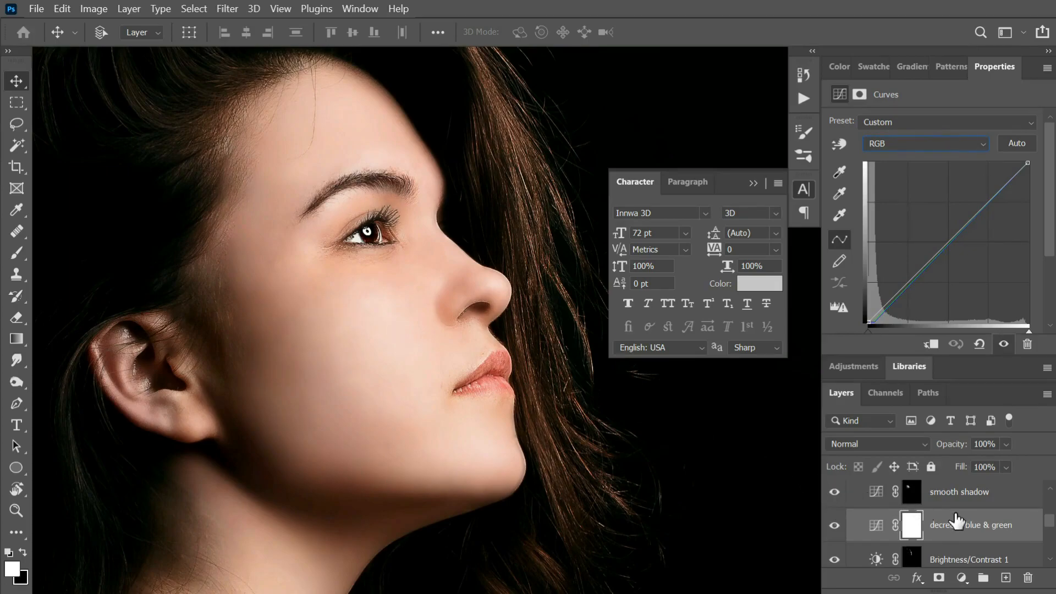
pyautogui.click(874, 495)
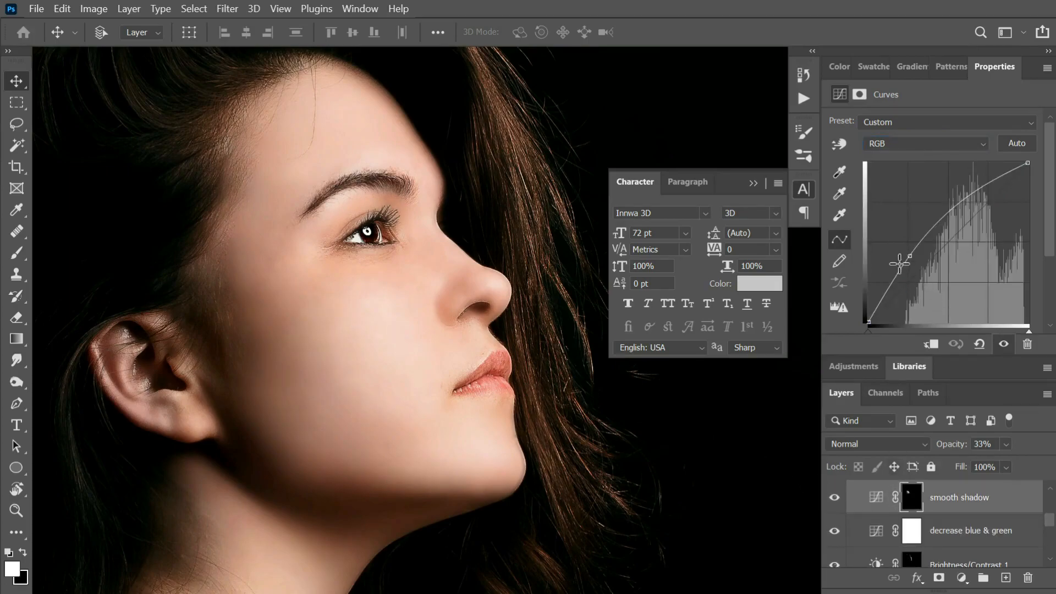
pyautogui.click(878, 312)
# Show the "eye bows" Curves layer and check its effect on the portrait at wider and closer views
pyautogui.scroll(1, 873, 527)
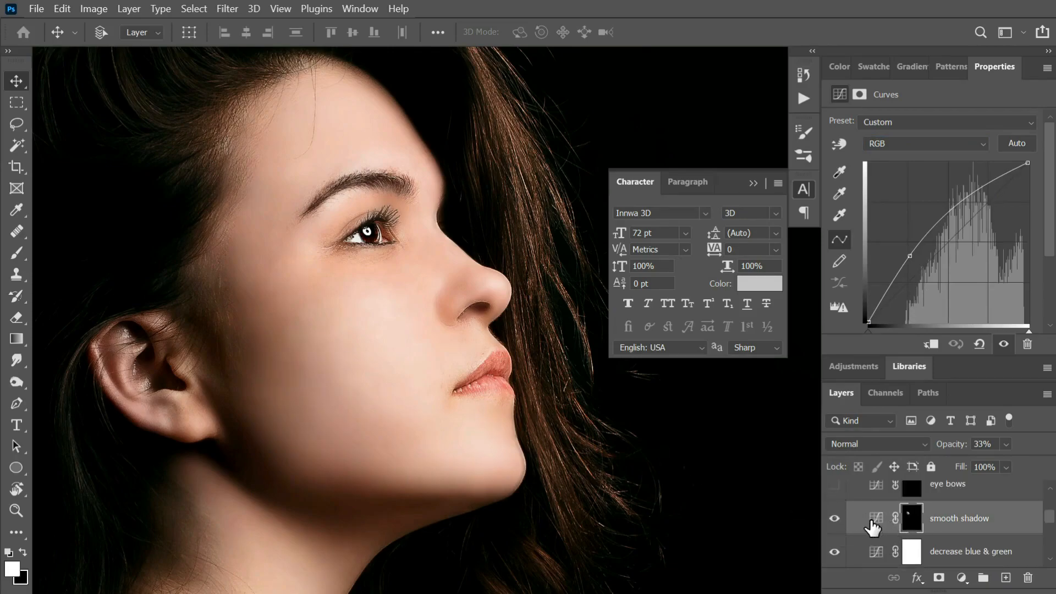
pyautogui.scroll(1, 874, 527)
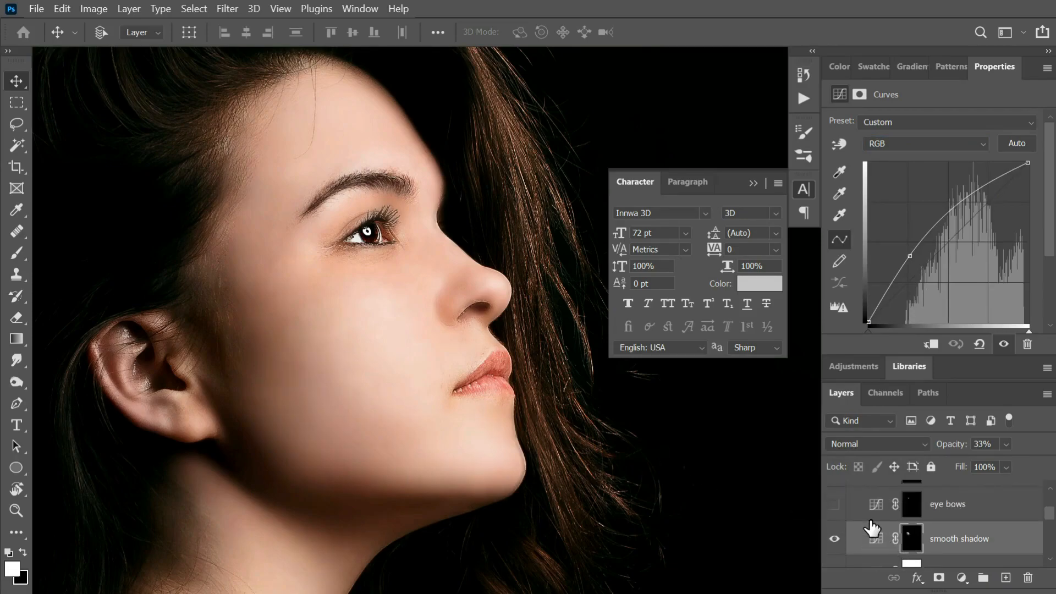
pyautogui.click(835, 504)
pyautogui.moveTo(434, 313); pyautogui.dragTo(474, 434)
pyautogui.hotkey('ctrl', '-')
pyautogui.hotkey('ctrl', '-')
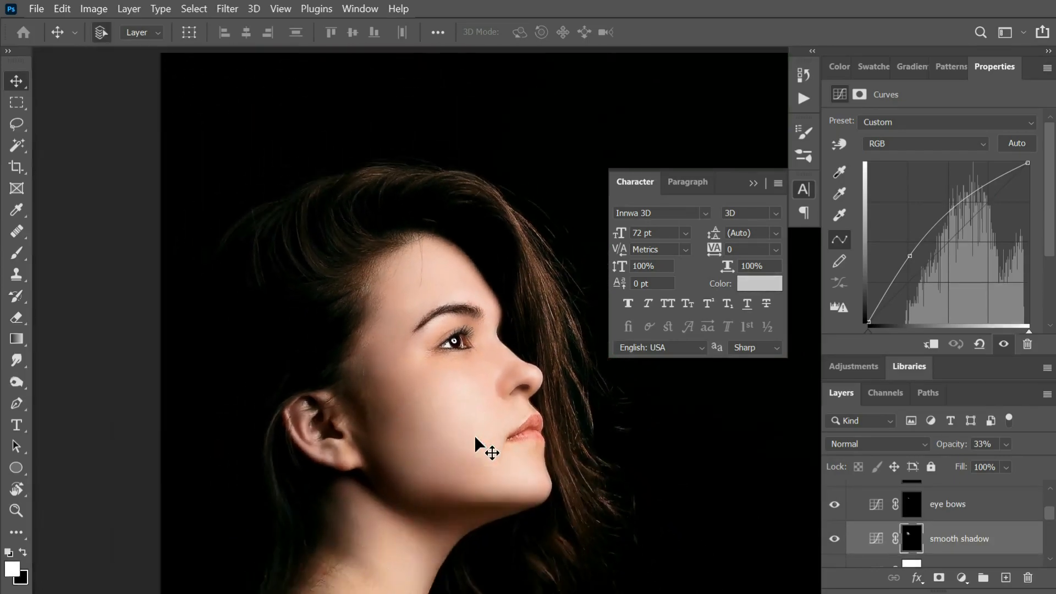
pyautogui.hotkey('ctrl', '+')
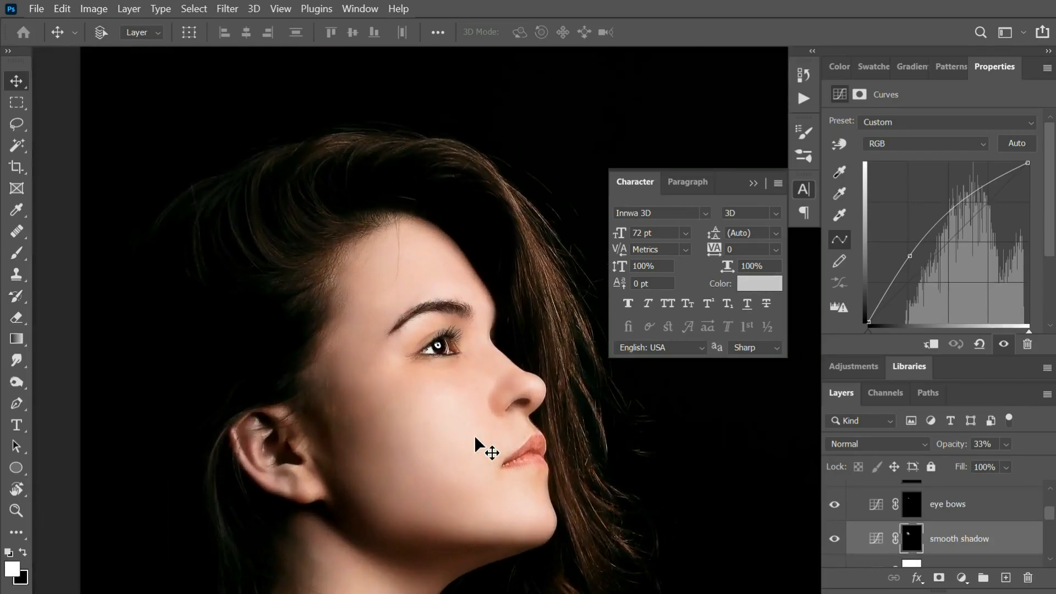
# Toggle the "Shadow" Curves layer off and on to compare its effect on the portrait
pyautogui.scroll(1, 969, 542)
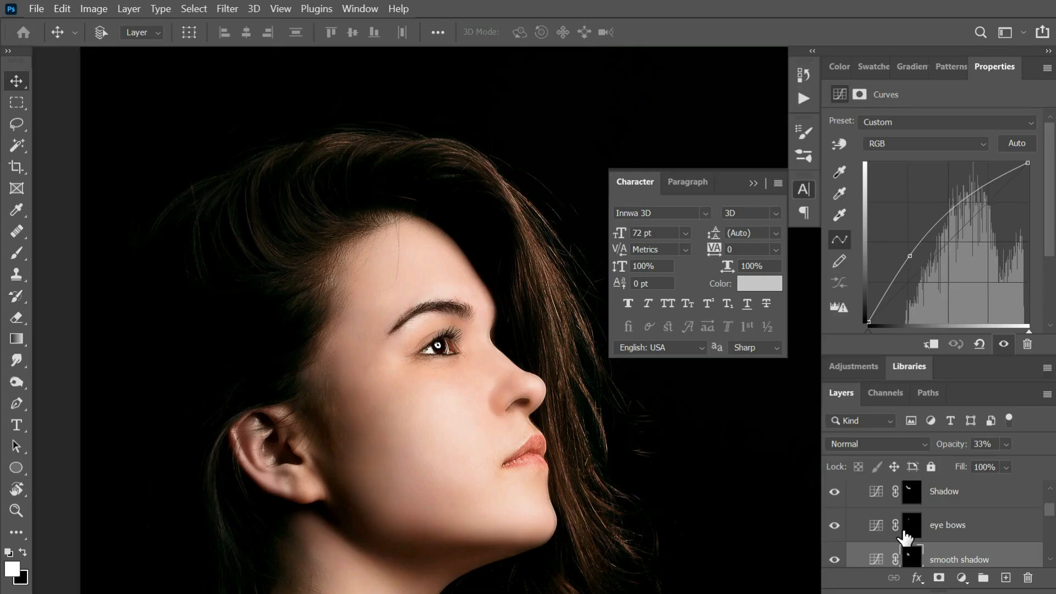
pyautogui.scroll(1, 905, 536)
pyautogui.scroll(-1, 905, 536)
pyautogui.scroll(1, 917, 538)
pyautogui.scroll(1, 860, 536)
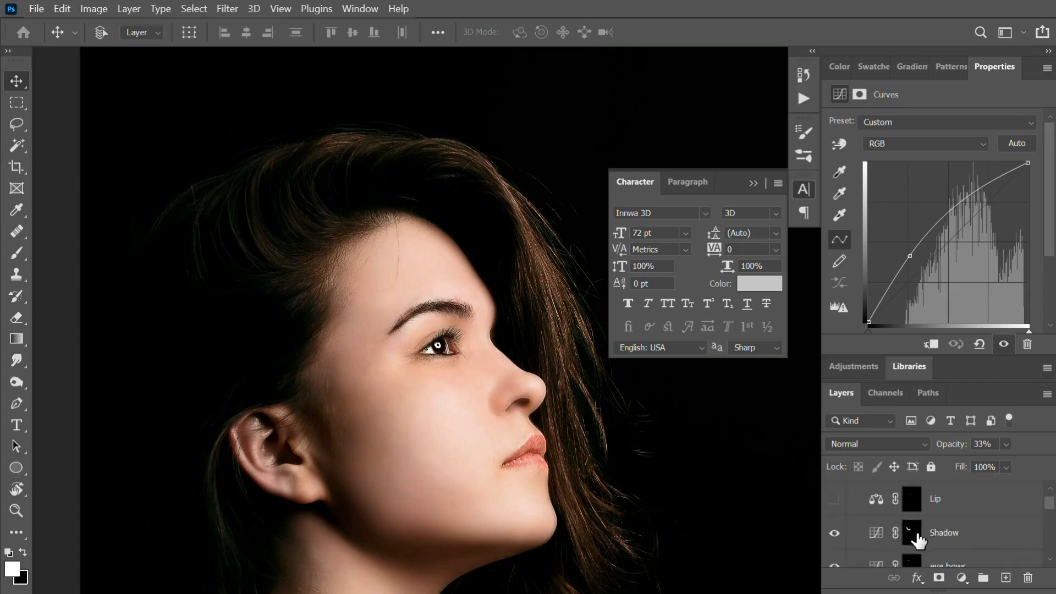
pyautogui.click(834, 536)
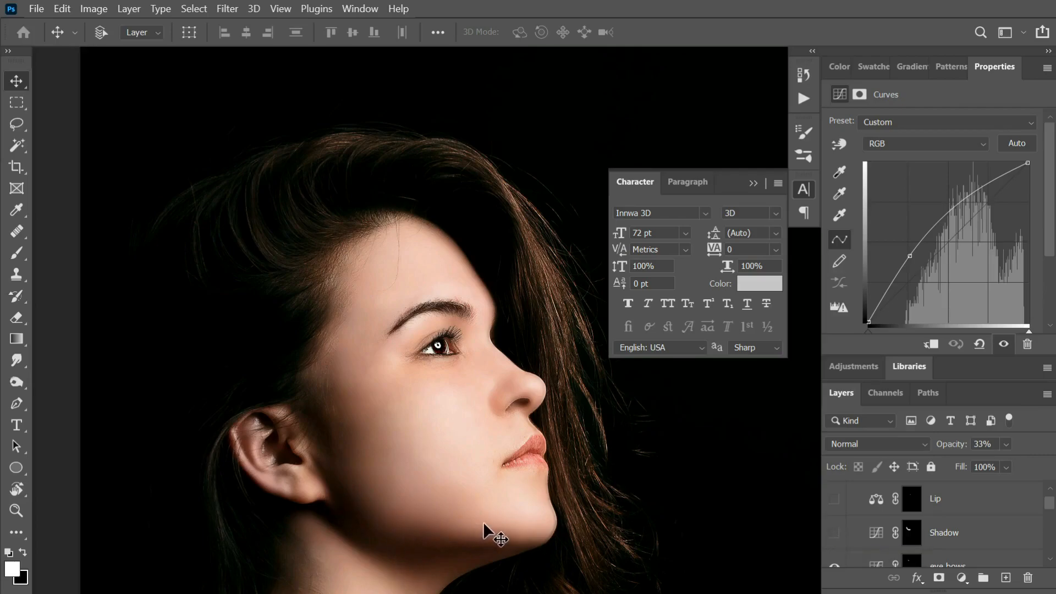
pyautogui.click(834, 537)
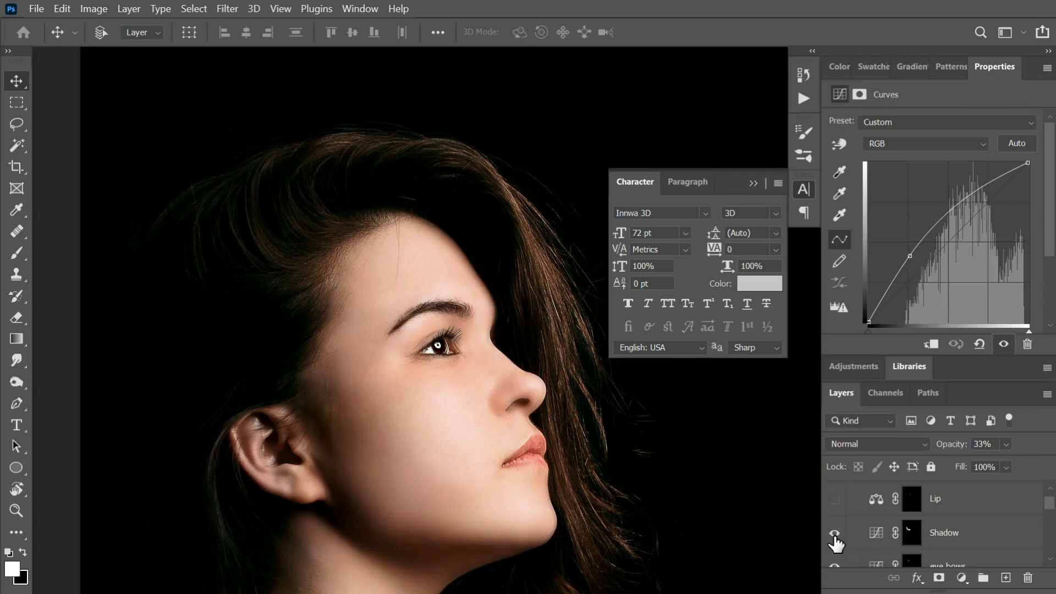
# Show the "Lip" Color Balance layer and examine its midtone settings and its effect on the lips
pyautogui.click(836, 500)
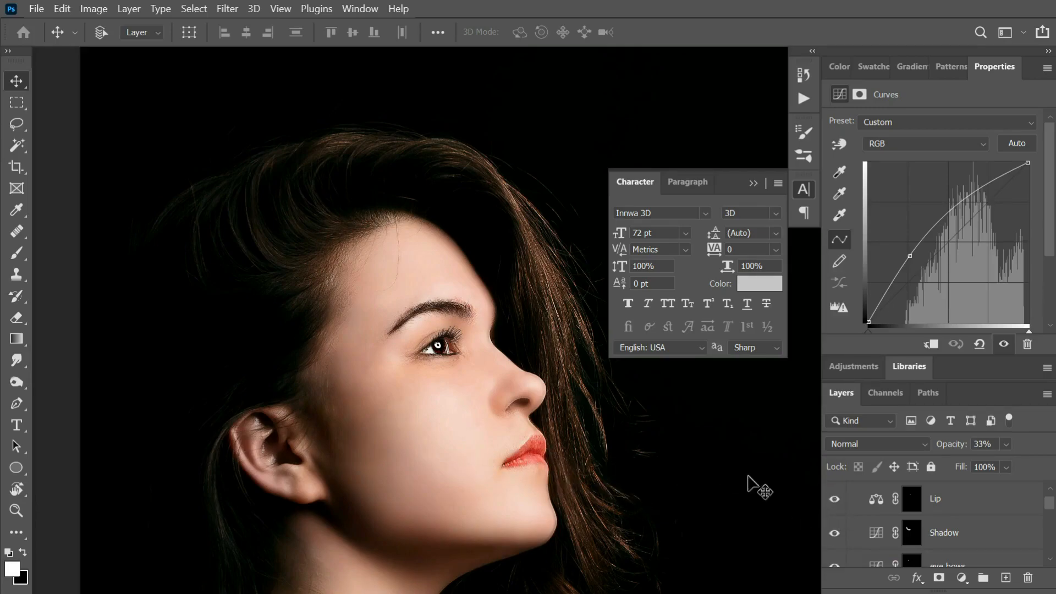
pyautogui.click(875, 502)
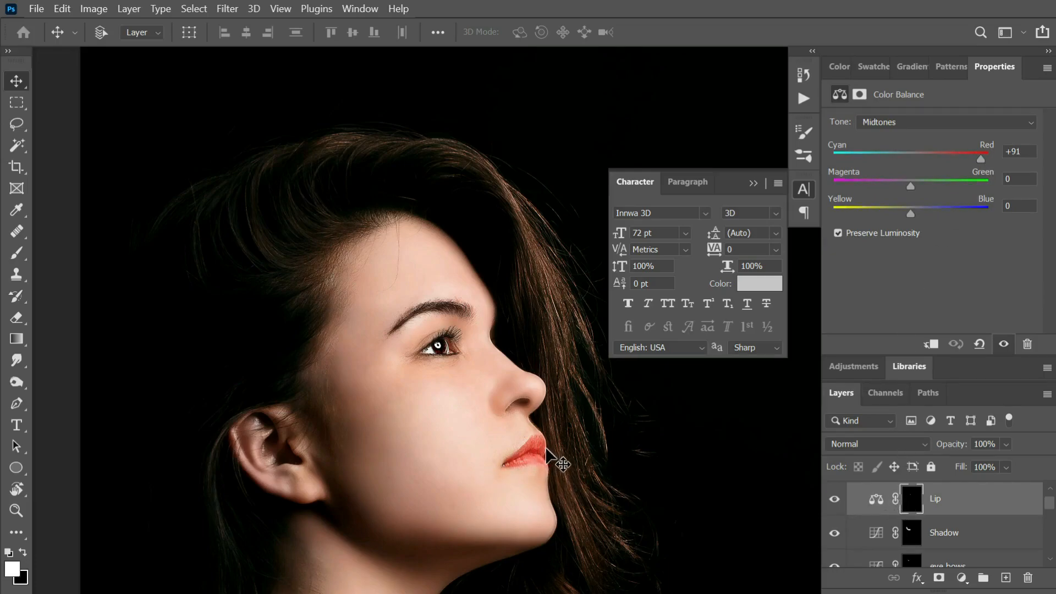
pyautogui.click(835, 509)
# Collapse Group 2 and review the retouched portrait, from the wider image to a closer view of the face
pyautogui.scroll(1, 852, 516)
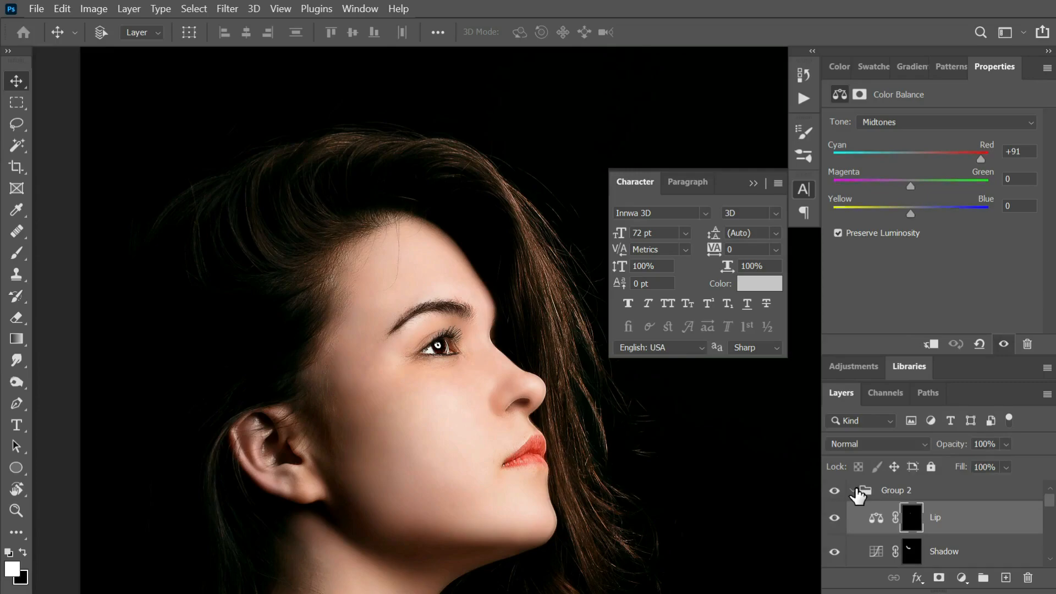
pyautogui.click(853, 491)
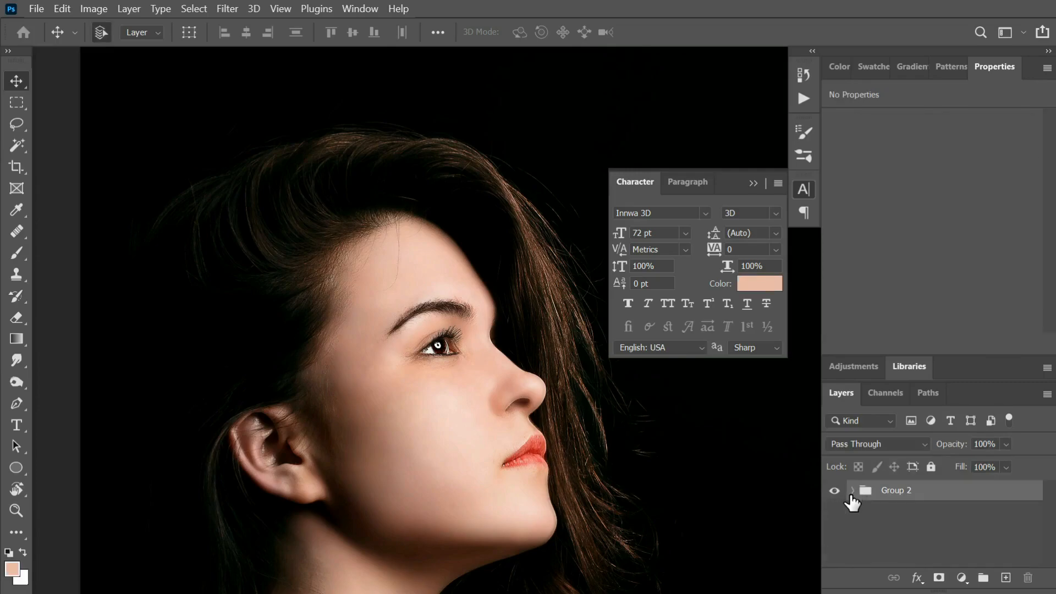
pyautogui.hotkey('ctrl', '-')
pyautogui.hotkey('ctrl', '0')
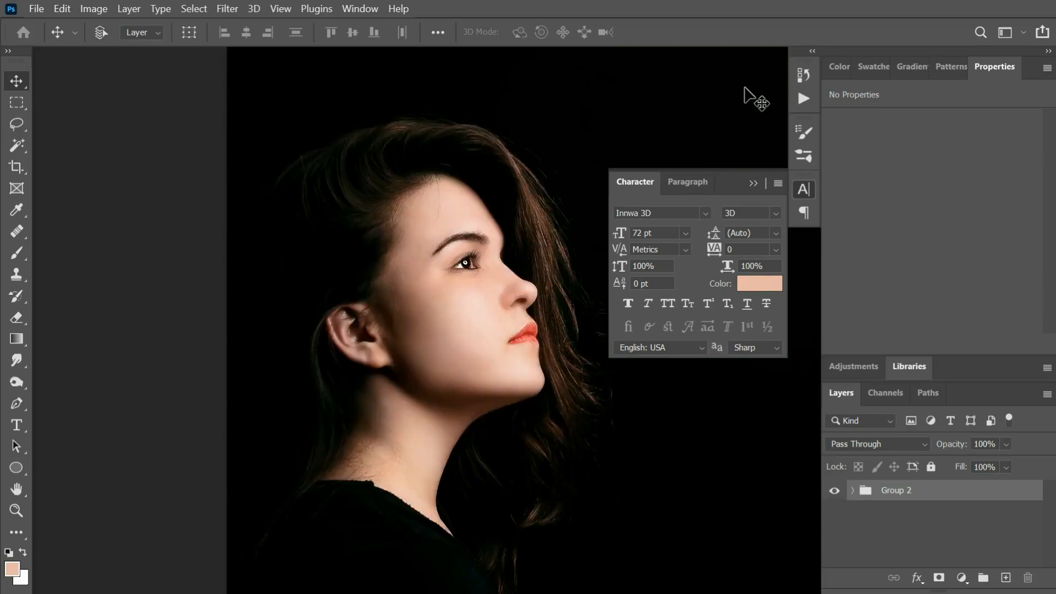
pyautogui.hotkey('ctrl', '-')
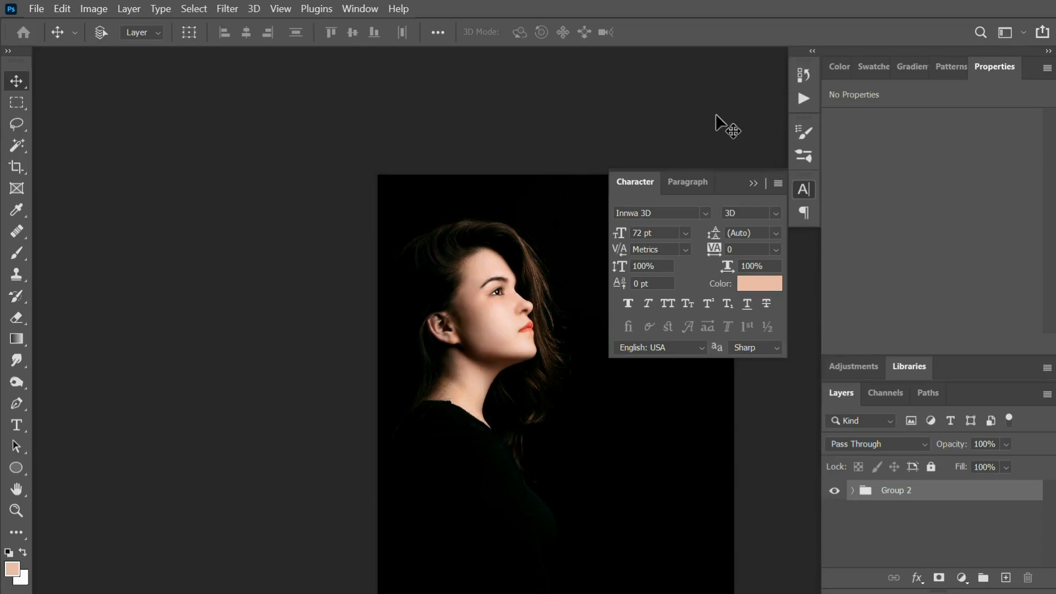
pyautogui.moveTo(585, 431); pyautogui.dragTo(484, 334)
pyautogui.hotkey('ctrl', '+')
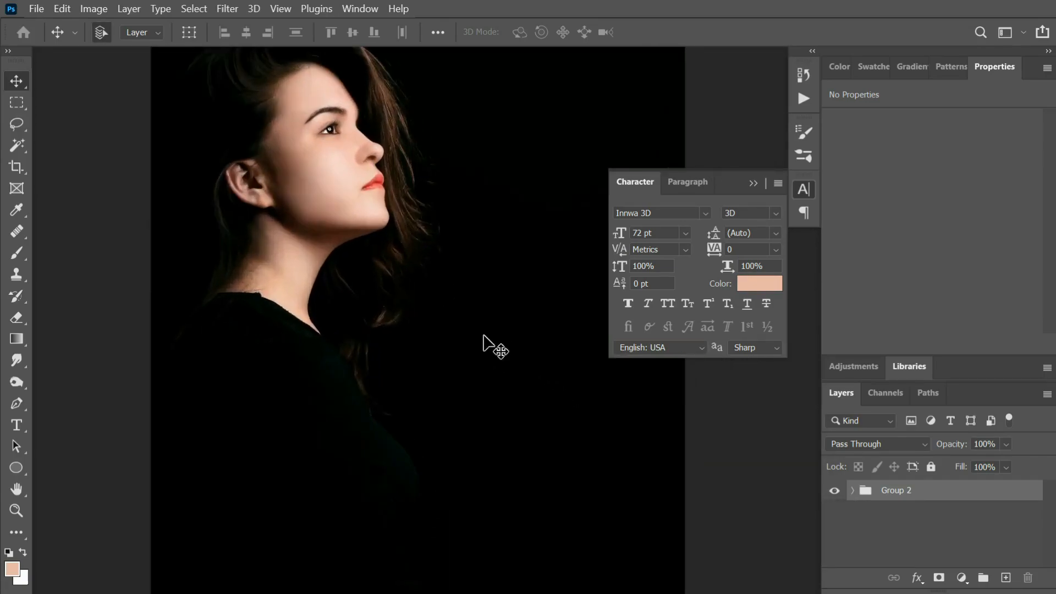
pyautogui.moveTo(500, 318); pyautogui.dragTo(540, 370)
pyautogui.hotkey('ctrl', '+')
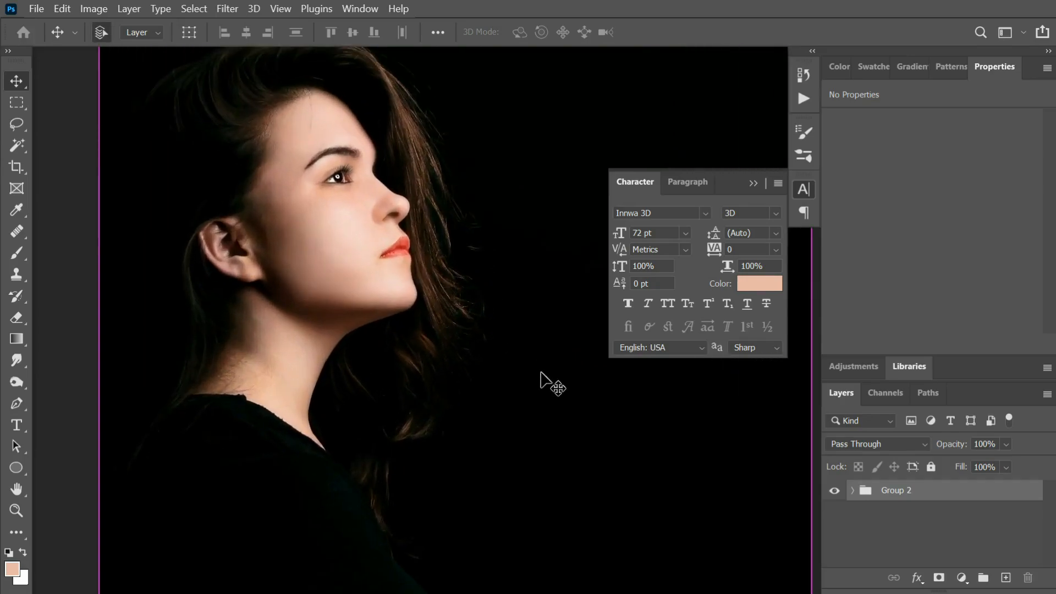
pyautogui.moveTo(537, 366); pyautogui.dragTo(597, 457)
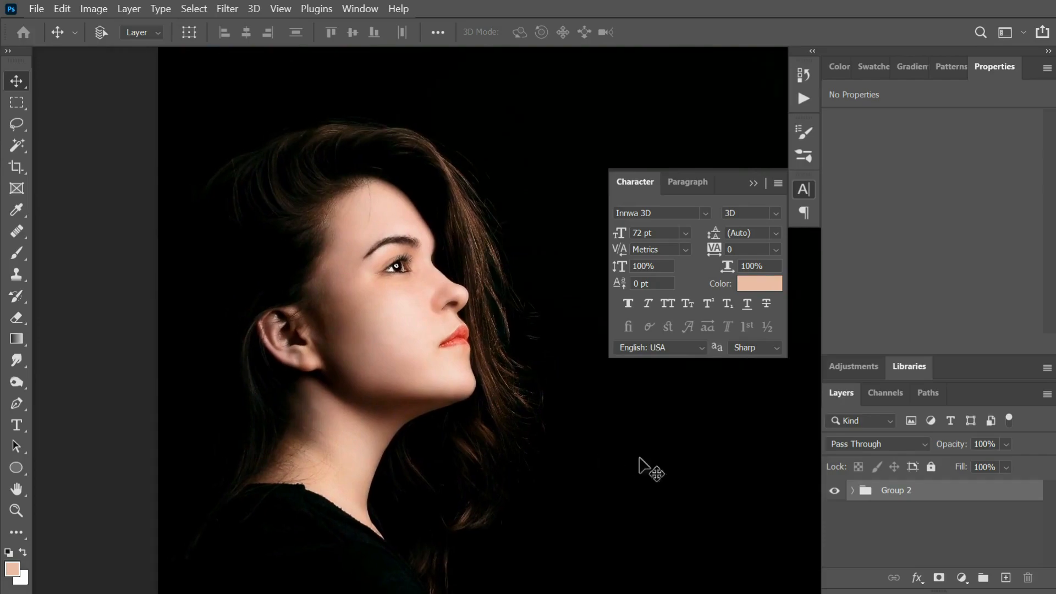
# Expand Group 2 down to the Skin Texture, Make Up and Skin Color layers and inspect the face close up
pyautogui.click(852, 492)
pyautogui.scroll(-5, 871, 507)
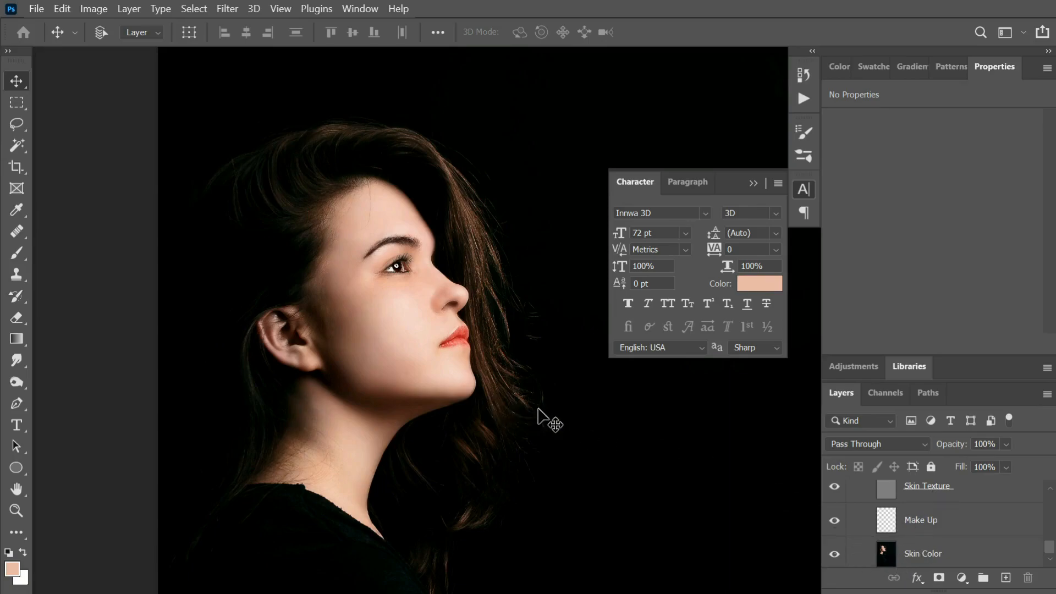
pyautogui.hotkey('ctrl', '+')
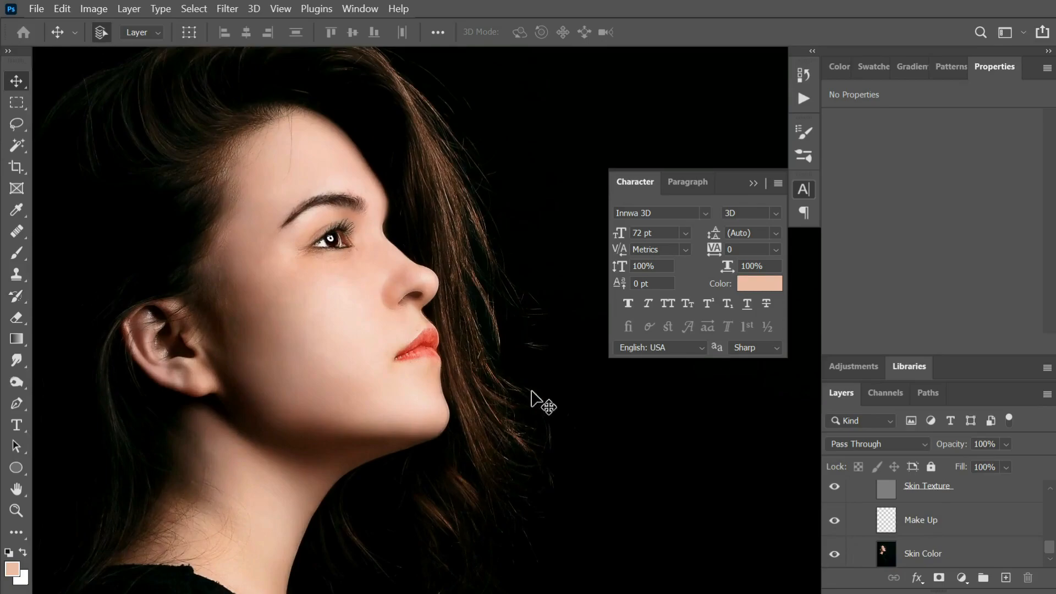
pyautogui.hotkey('ctrl', '+')
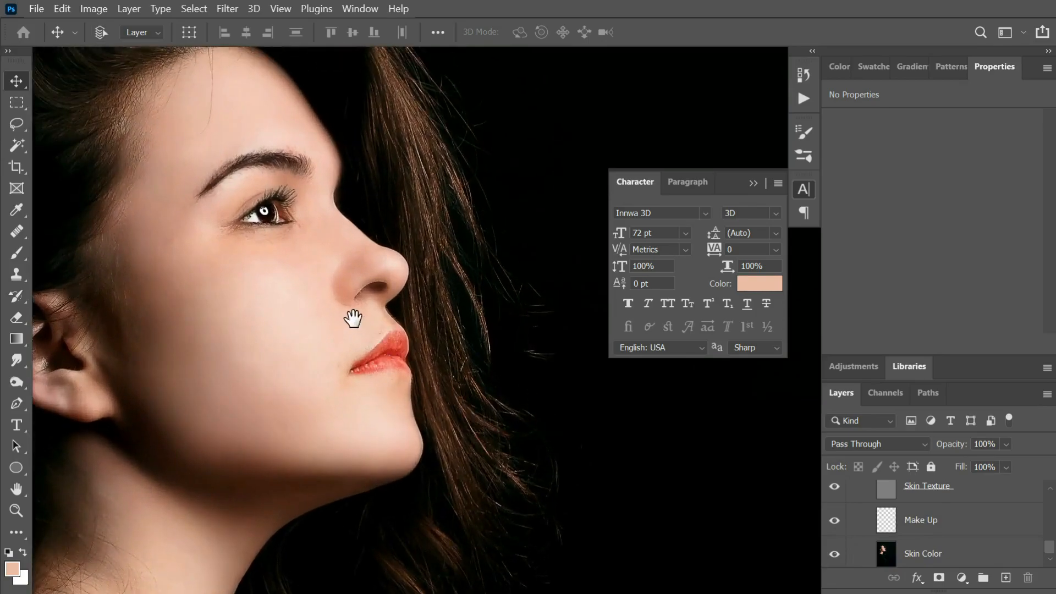
pyautogui.moveTo(353, 319); pyautogui.dragTo(498, 357)
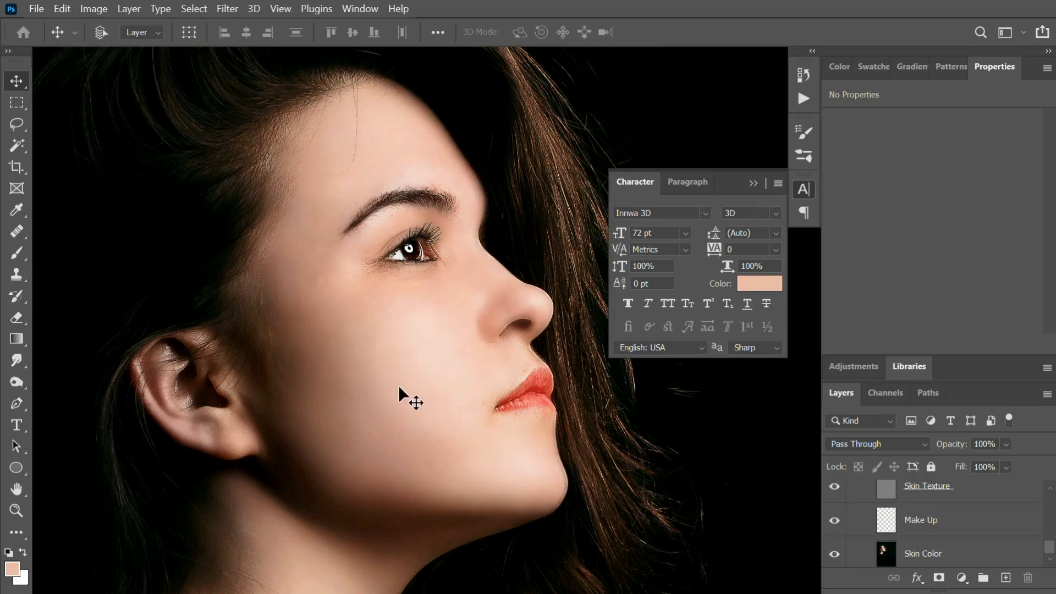
# Examine the retouched skin, eye and lips at several magnifications
pyautogui.press('ctrl')
pyautogui.scroll(-3, 399, 385)
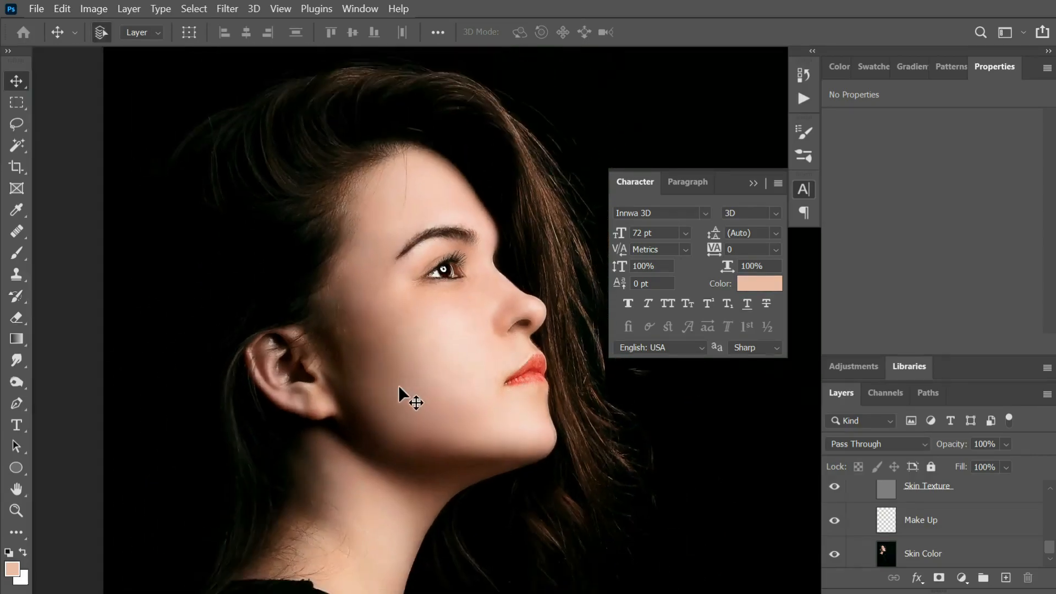
pyautogui.scroll(3, 398, 385)
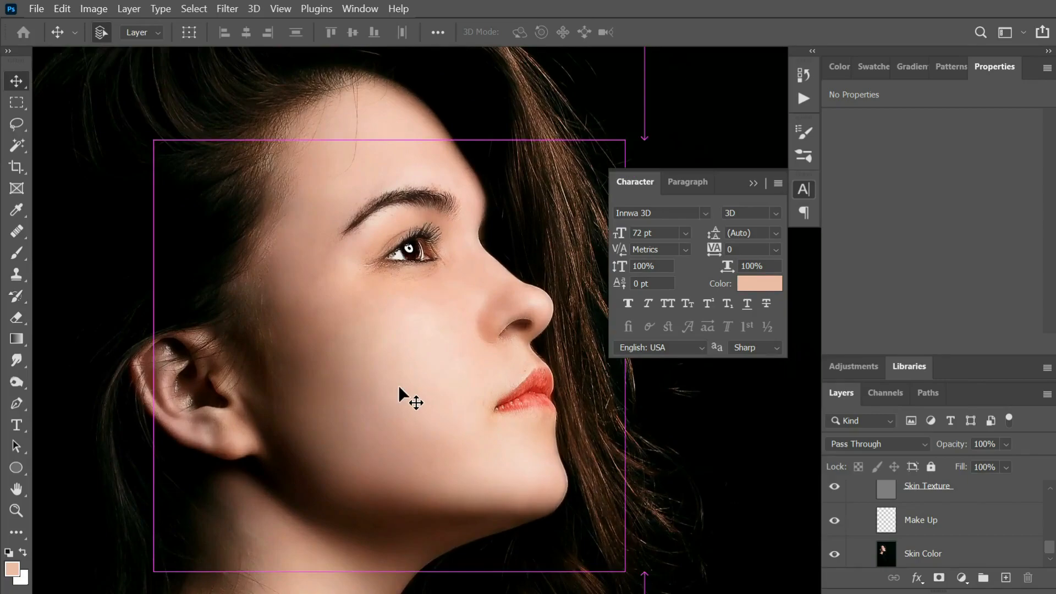
pyautogui.scroll(2, 398, 385)
pyautogui.scroll(-2, 398, 386)
pyautogui.scroll(-1, 398, 385)
pyautogui.scroll(-1, 399, 385)
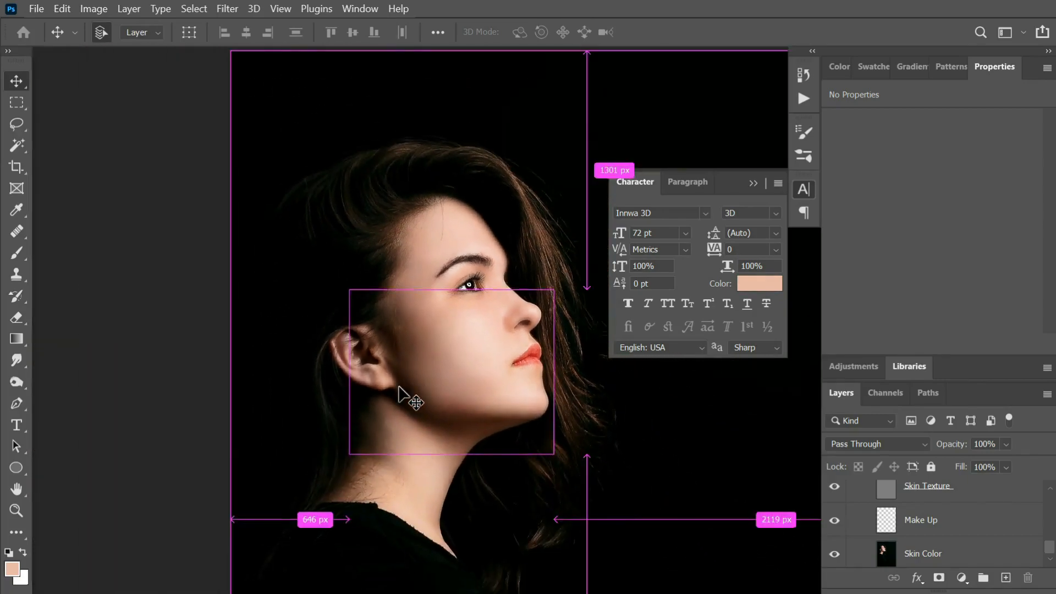
pyautogui.scroll(1, 399, 385)
pyautogui.press('ctrl')
pyautogui.moveTo(398, 385); pyautogui.dragTo(399, 385)
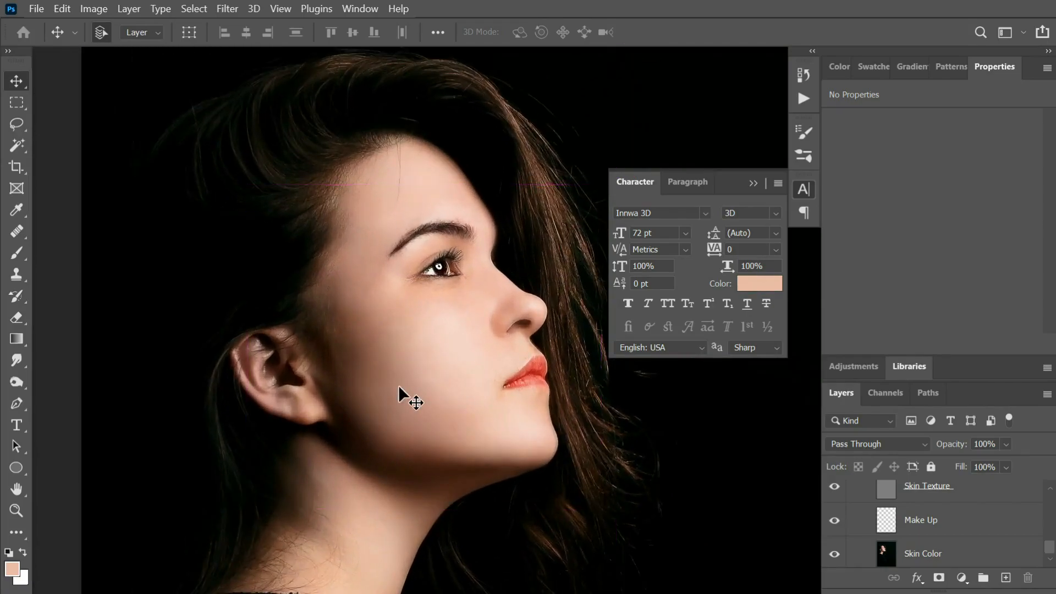